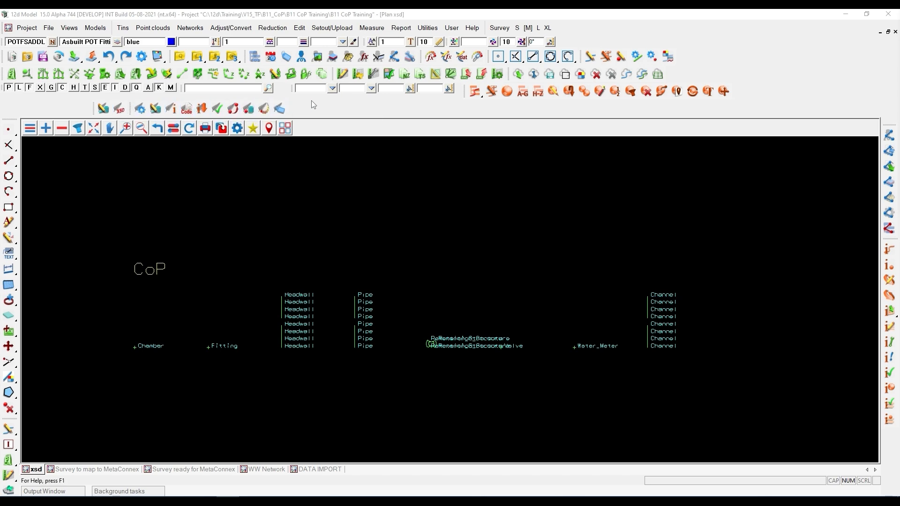
- Open the upper pipe string of the Pipe column in the ADAC Asset Editor and enlarge the editor window
scroll(165, 238, down, 1)
scroll(165, 238, up, 1)
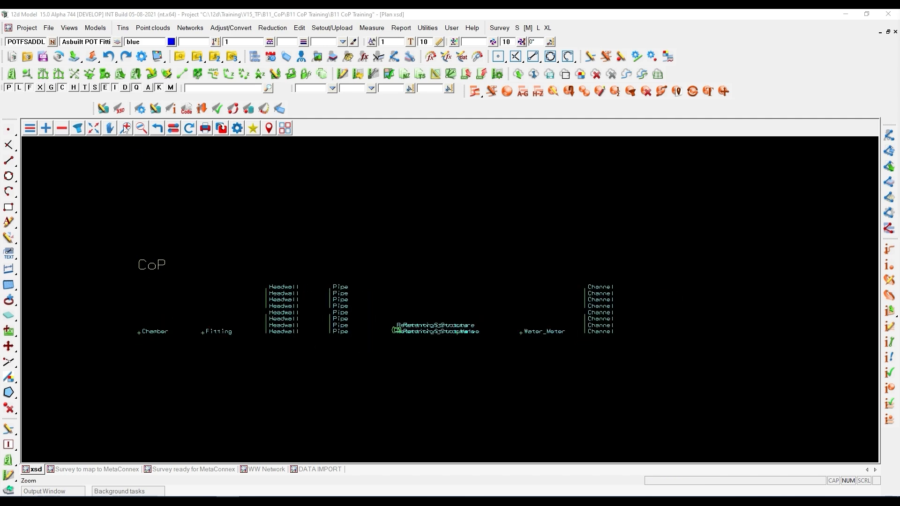
click(119, 109)
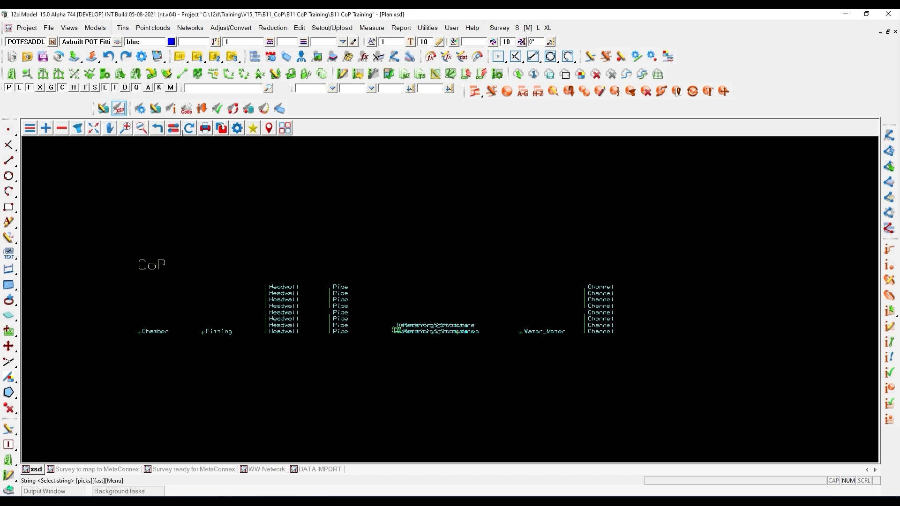
click(225, 135)
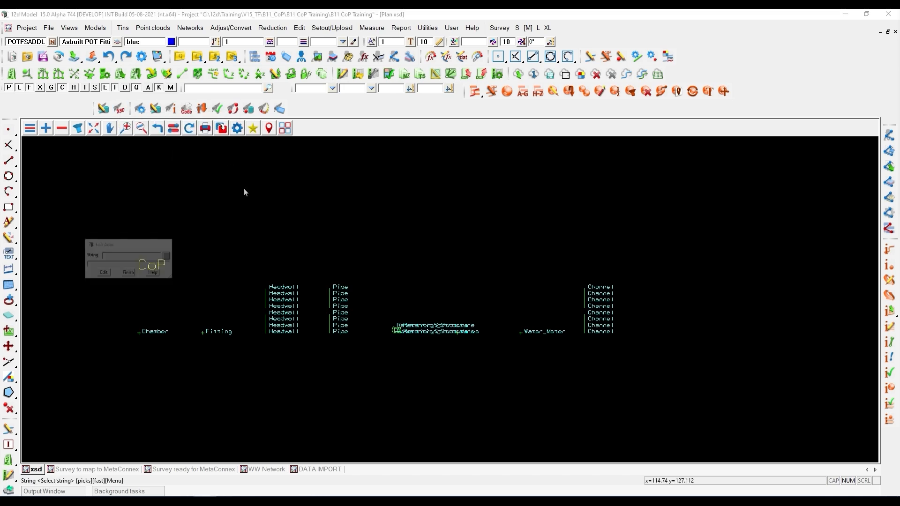
click(331, 296)
middle_click(331, 296)
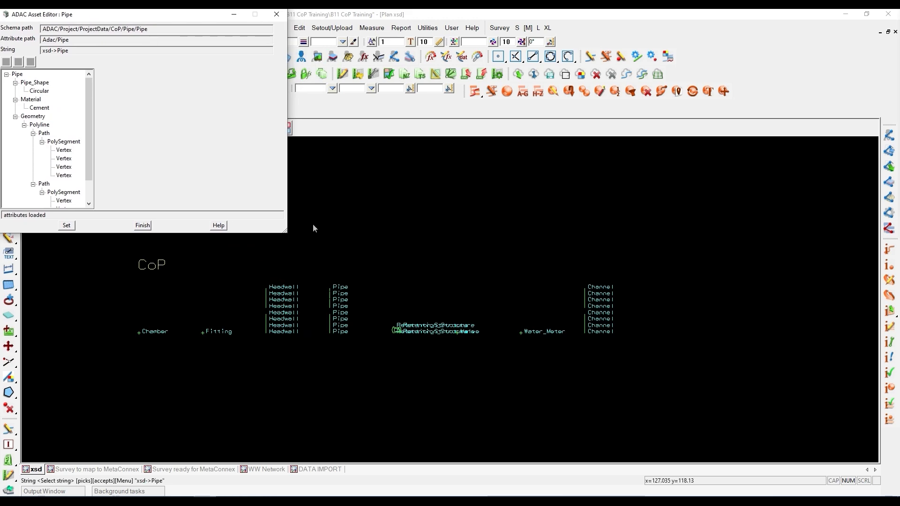
drag(286, 235, 867, 473)
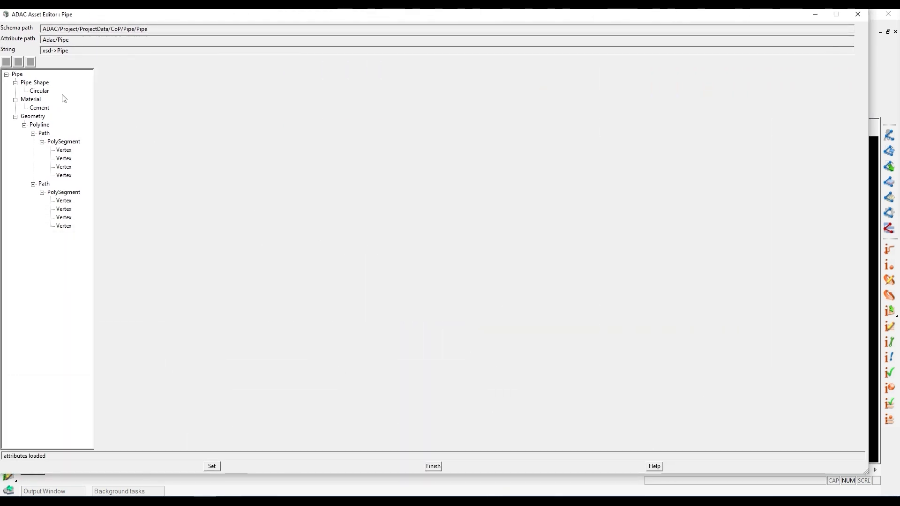
- Examine the Pipe node's full attribute list and the available choices for Net_Type
click(18, 74)
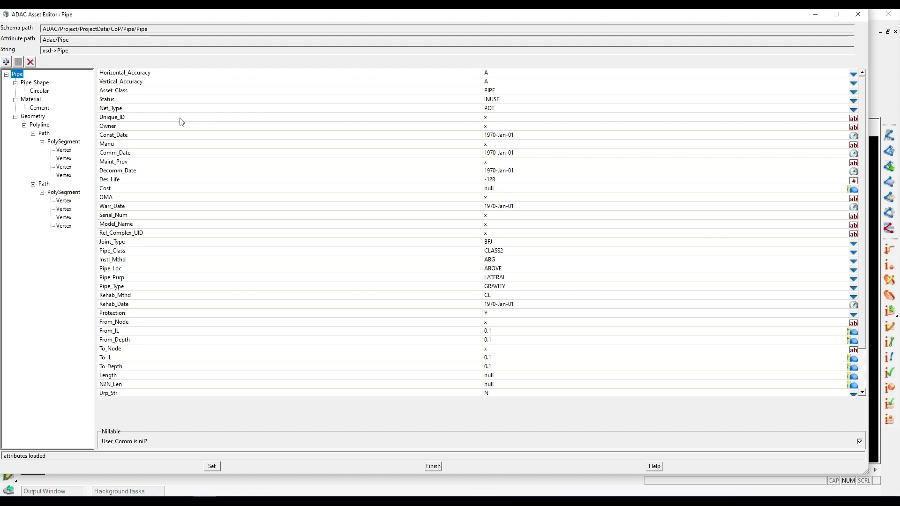
click(138, 108)
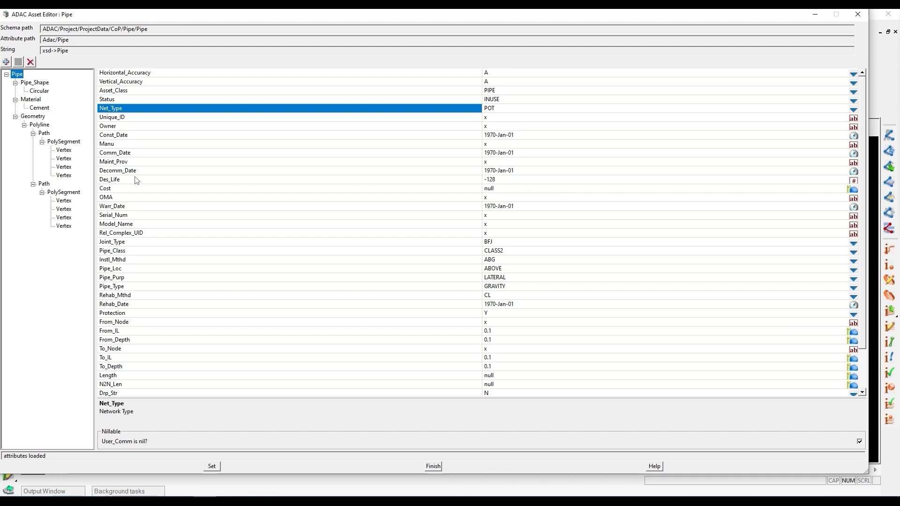
scroll(136, 181, down, 2)
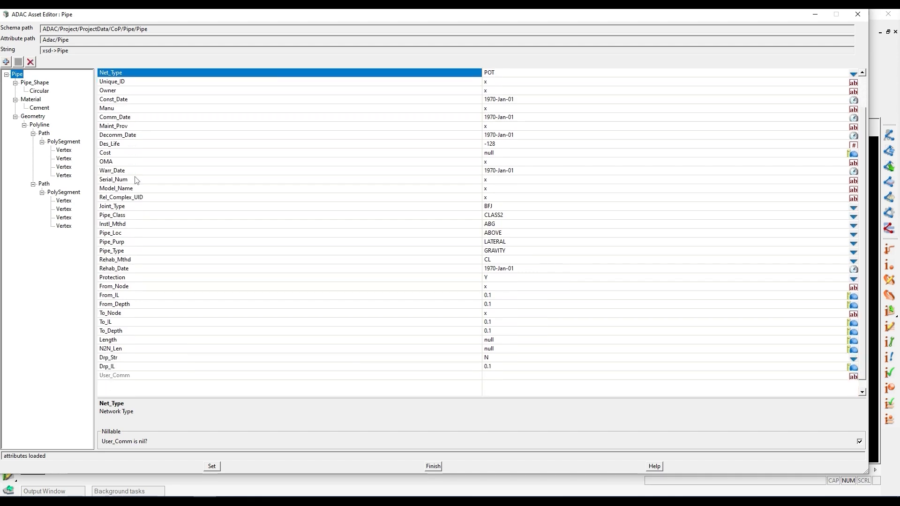
scroll(136, 181, up, 2)
scroll(136, 180, down, 2)
scroll(136, 180, up, 2)
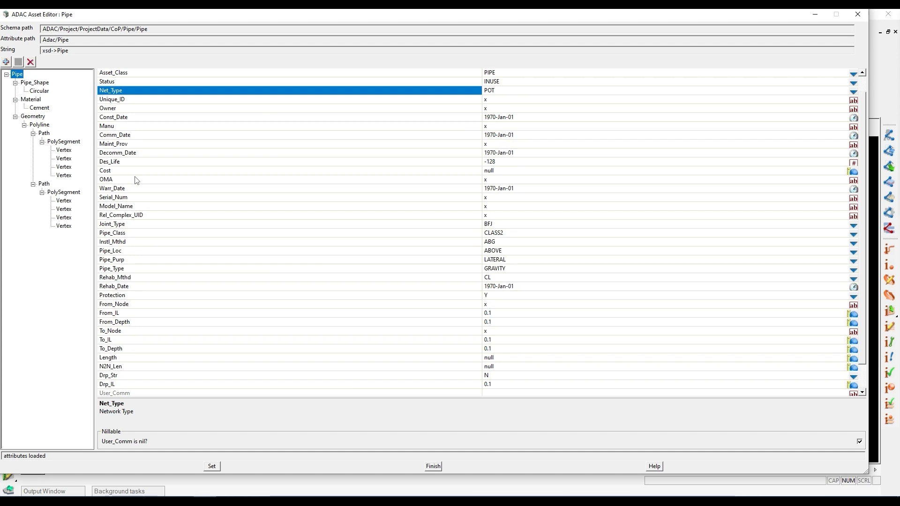
scroll(136, 181, down, 3)
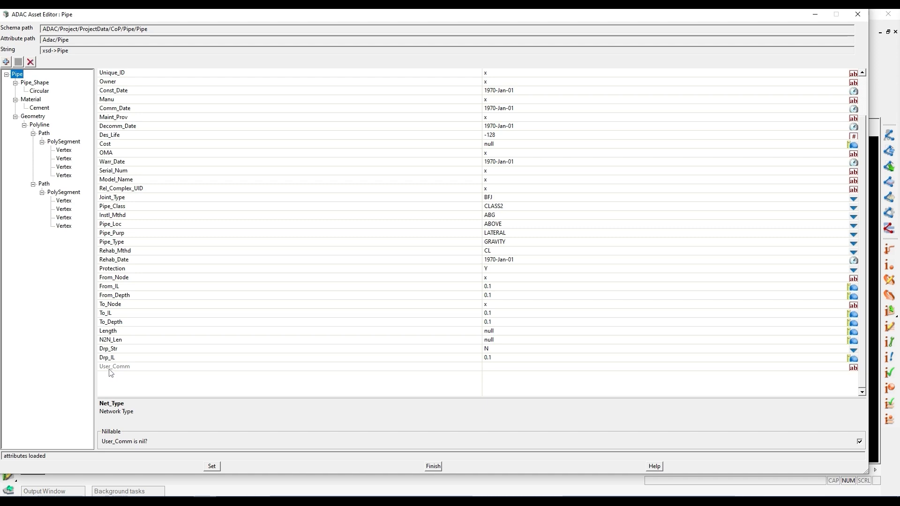
scroll(112, 373, up, 1)
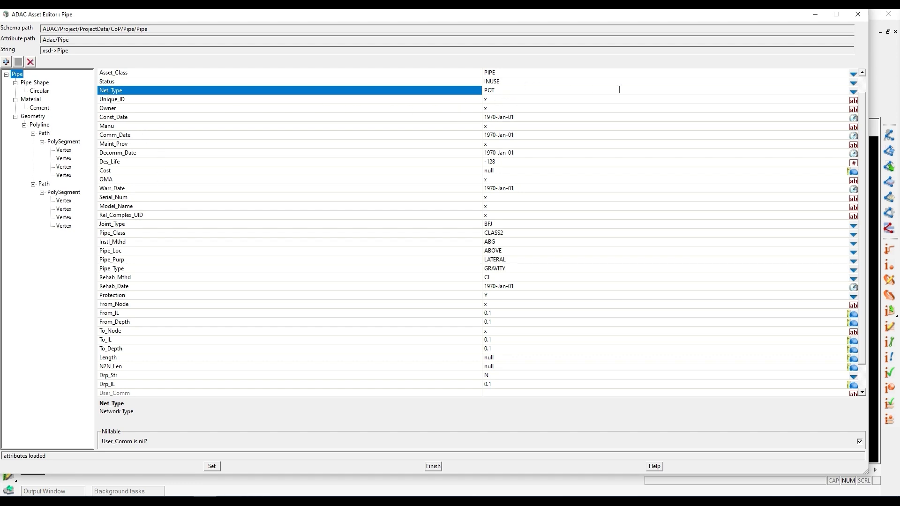
click(854, 92)
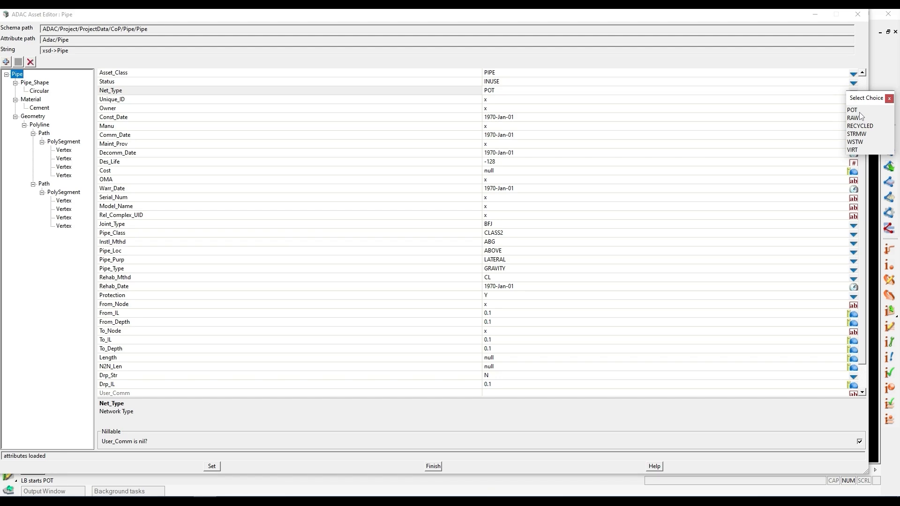
click(889, 99)
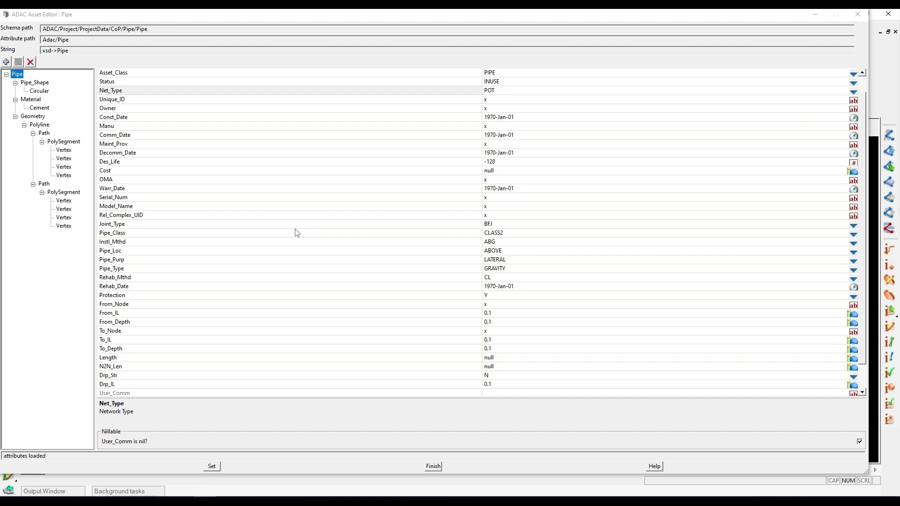
- Inspect the descriptions of the pipe's From_IL and To_Depth attributes
click(120, 313)
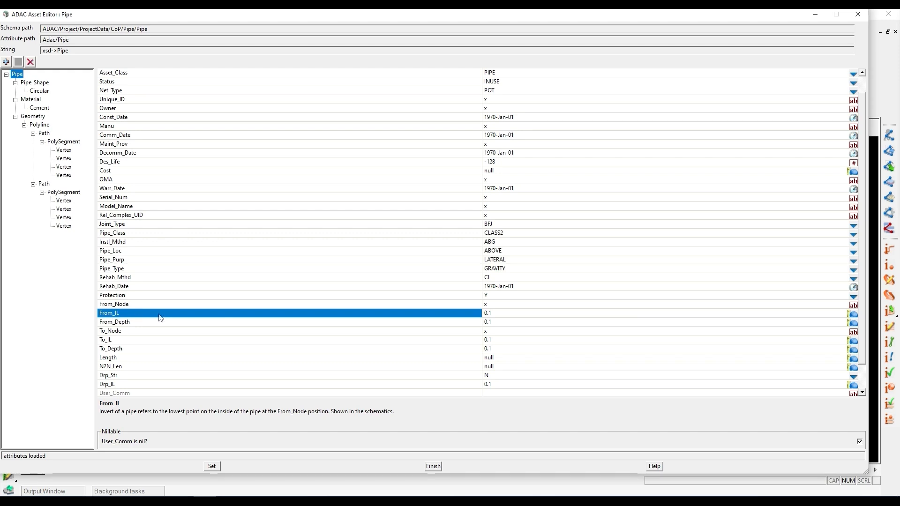
click(503, 312)
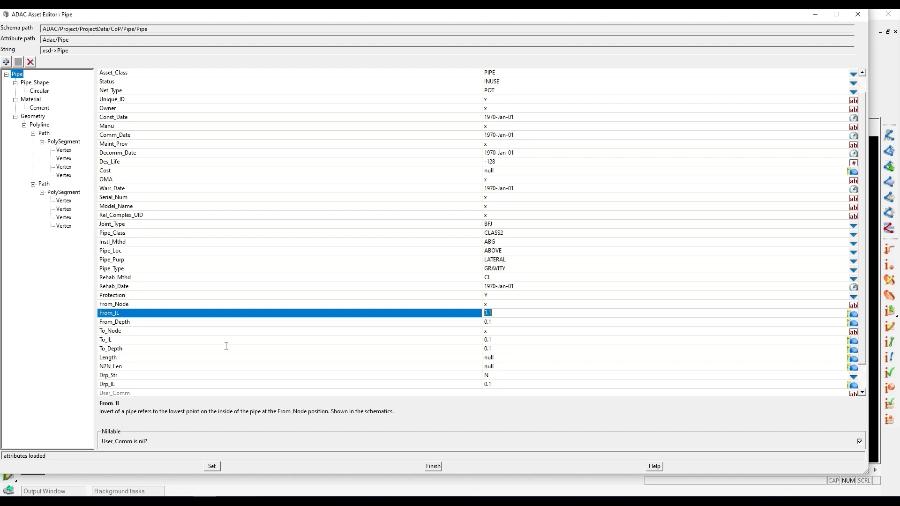
click(485, 349)
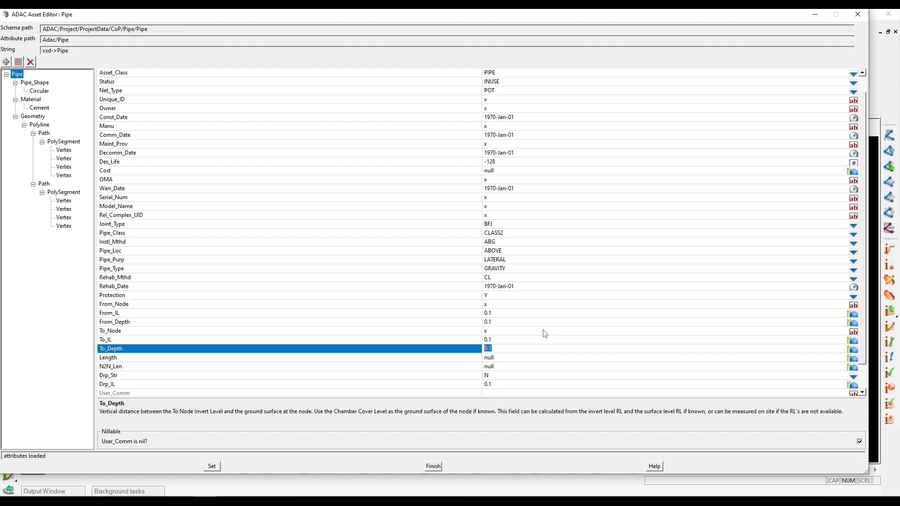
scroll(545, 334, down, 1)
scroll(524, 250, down, 1)
scroll(524, 250, up, 1)
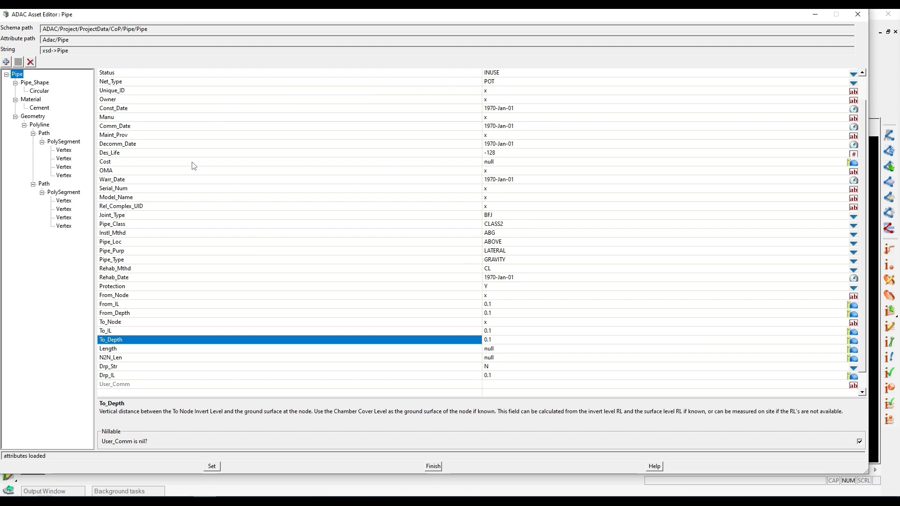
scroll(192, 174, up, 1)
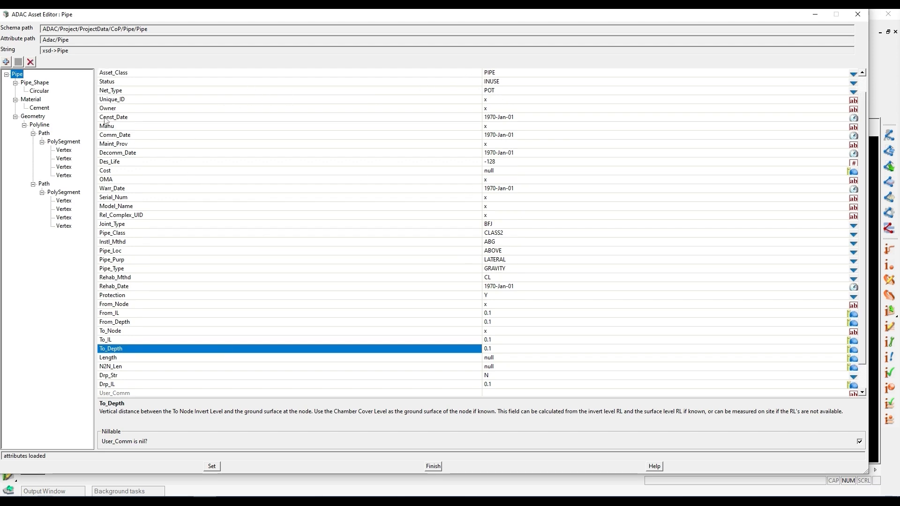
- Inspect the Int_Dia, Nom_Dia and Ext_Dia attributes of the Circular pipe shape
click(40, 83)
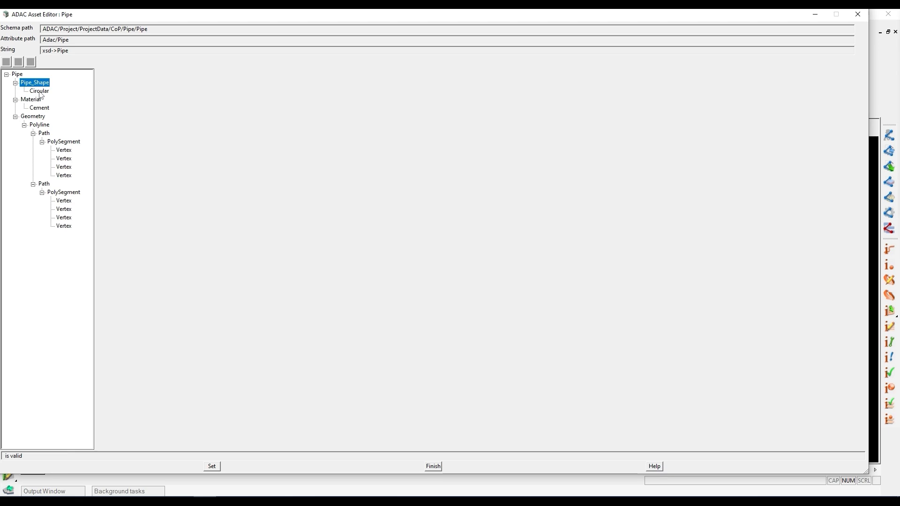
click(40, 91)
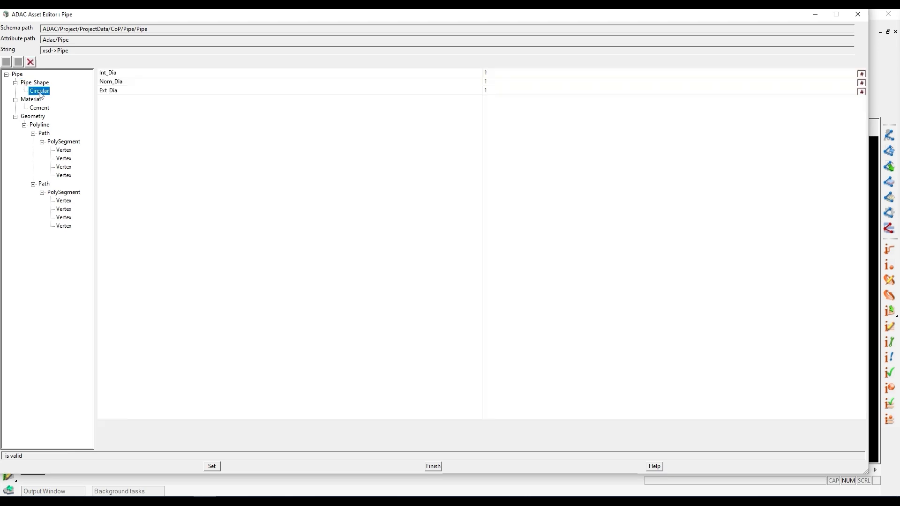
click(117, 76)
click(120, 82)
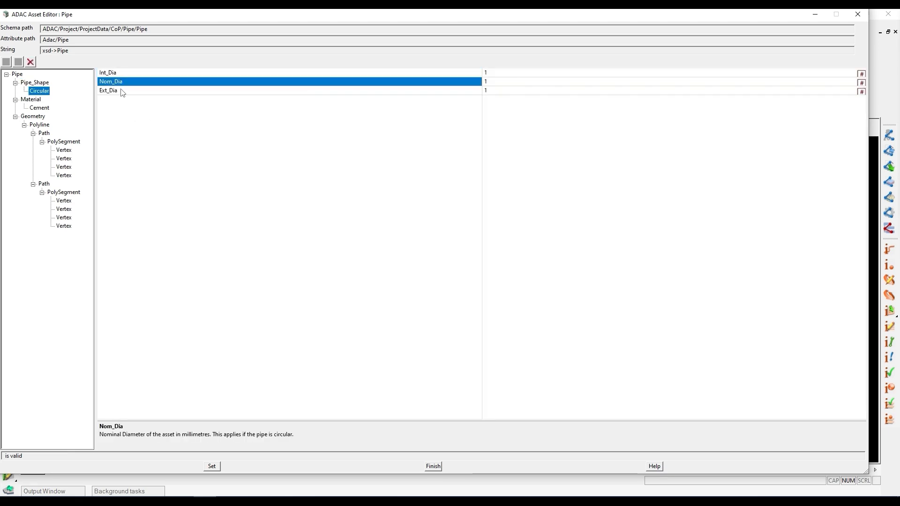
click(122, 93)
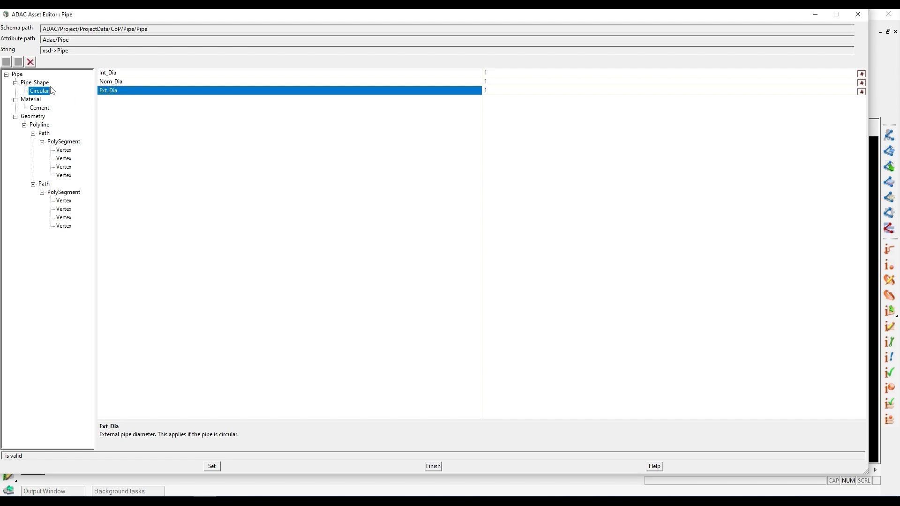
- Replace the Circular node under Pipe_Shape with Rectangular and inspect its P_Height and P_Width attributes
click(30, 62)
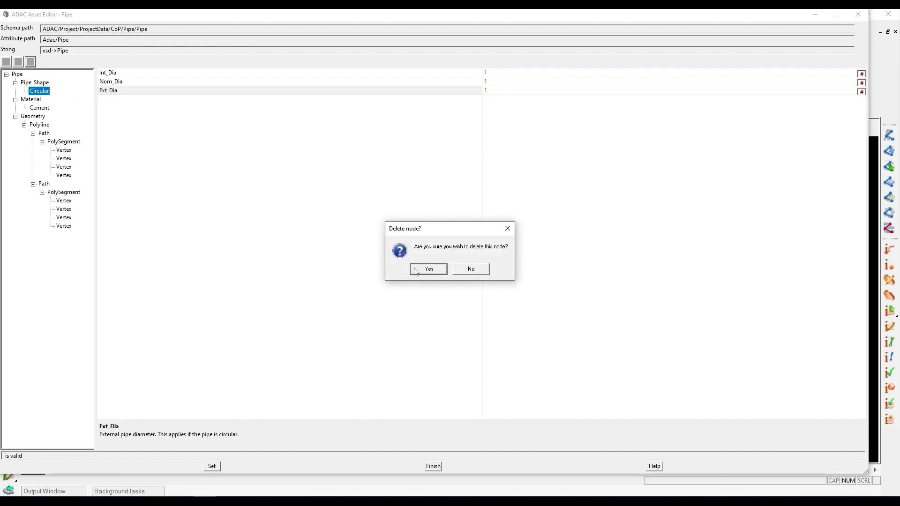
click(416, 271)
click(18, 62)
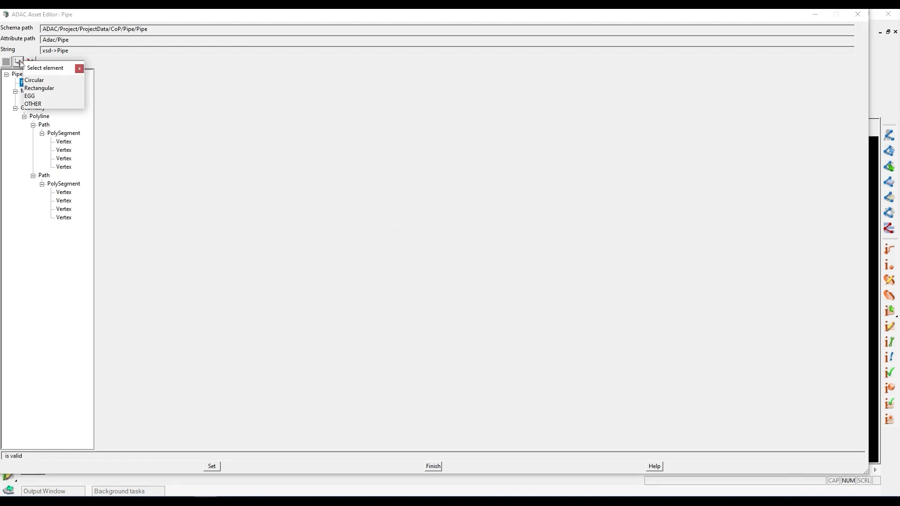
click(40, 88)
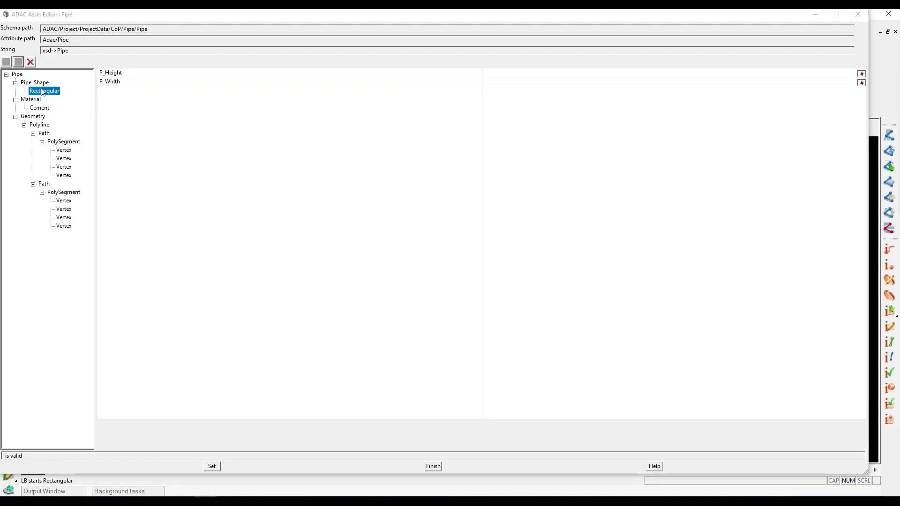
click(127, 74)
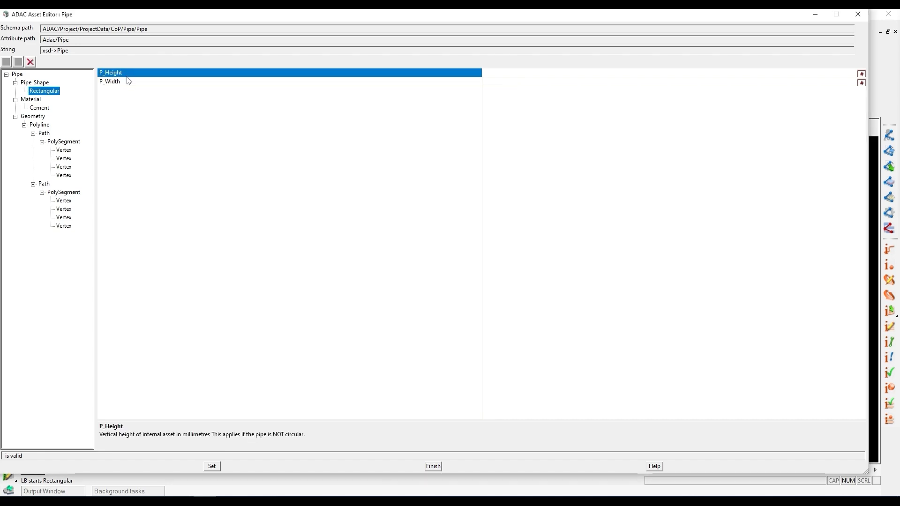
click(127, 82)
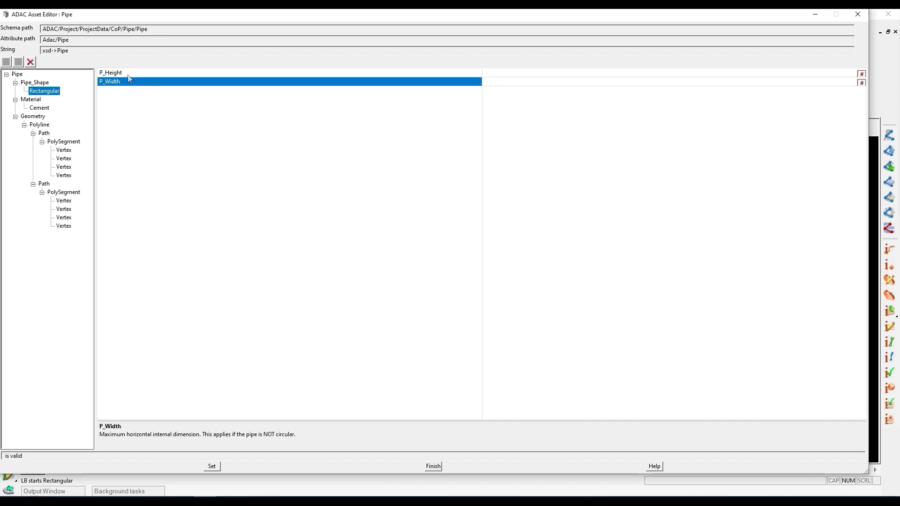
- Delete the Cement node under Material and view the material elements available, without adding one
click(43, 107)
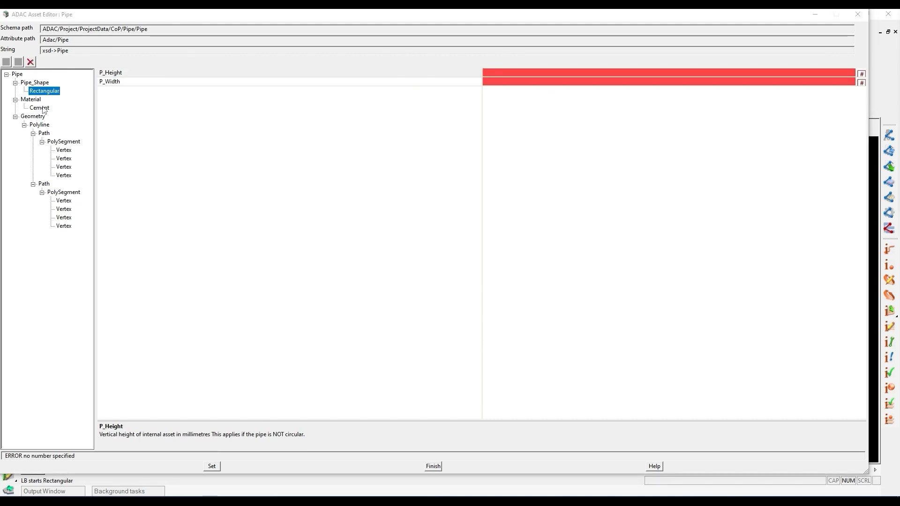
click(422, 271)
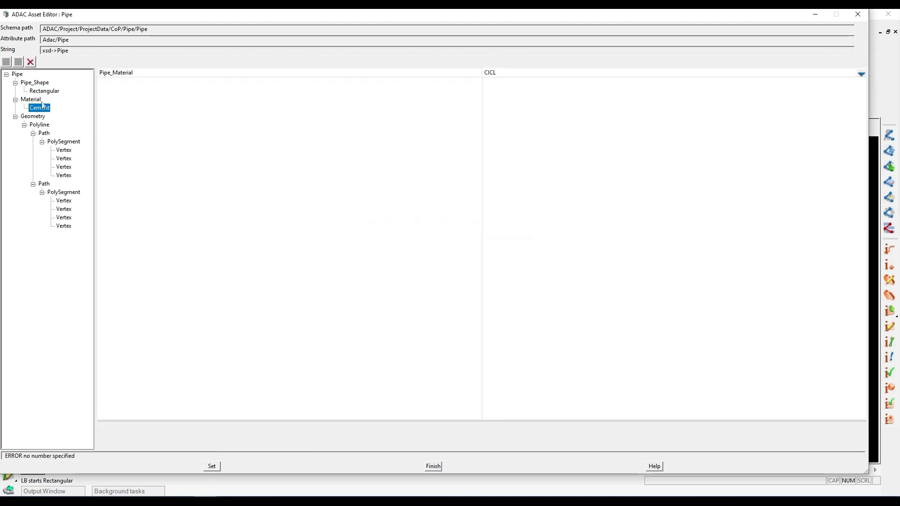
click(30, 62)
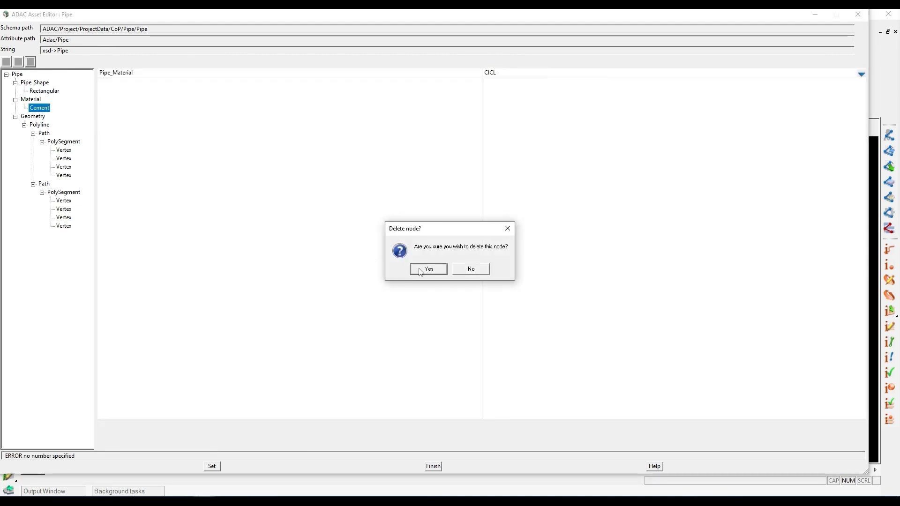
click(428, 269)
click(18, 61)
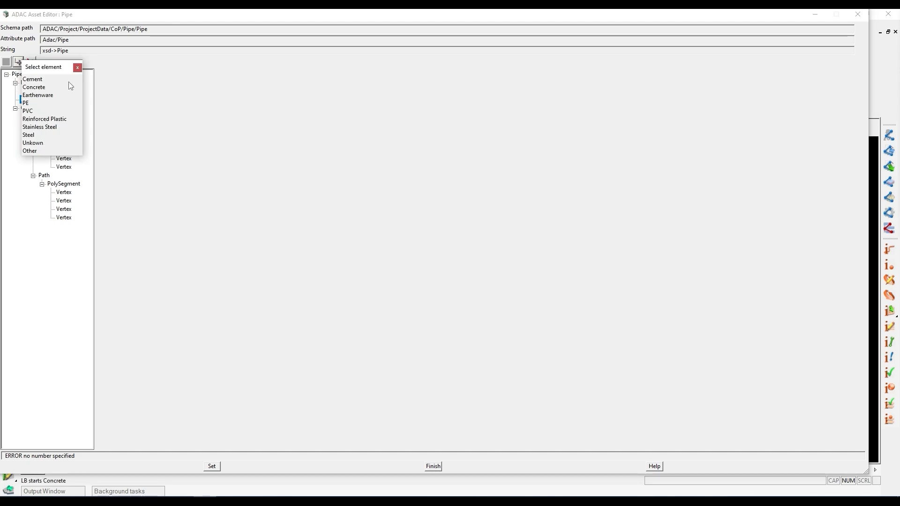
click(77, 68)
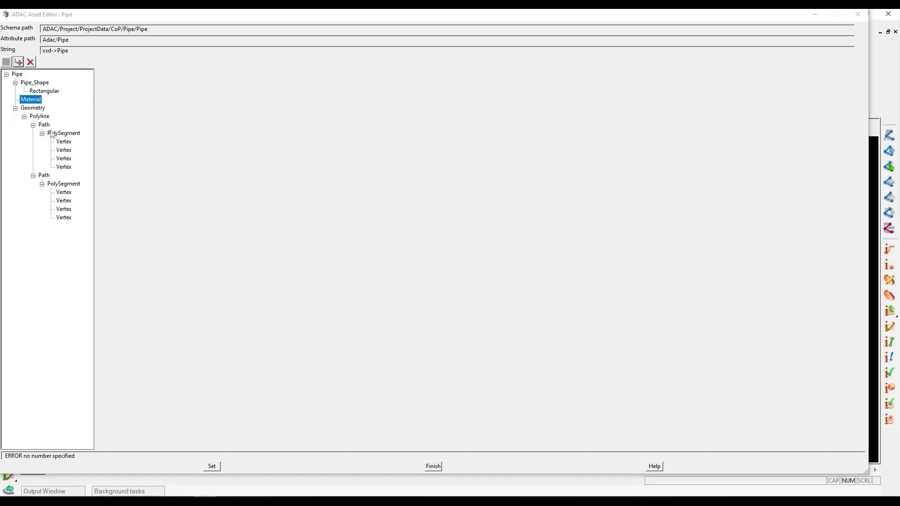
- Inspect the X, Y and Z coordinate attributes of the first vertex in the pipe's first polyline path
click(63, 142)
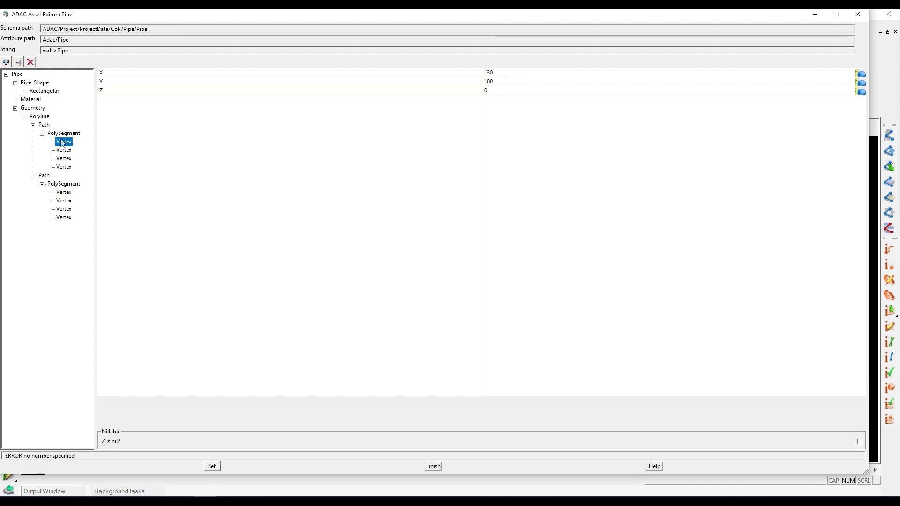
click(500, 74)
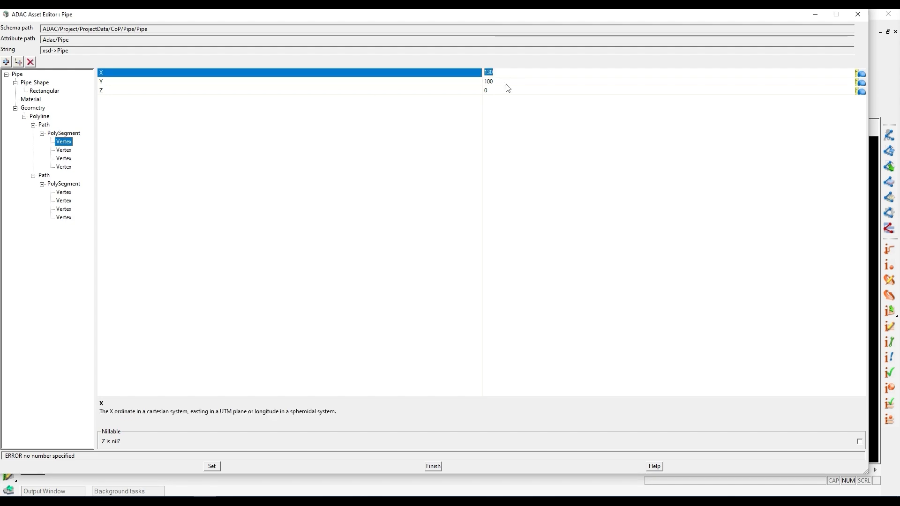
click(506, 83)
click(494, 91)
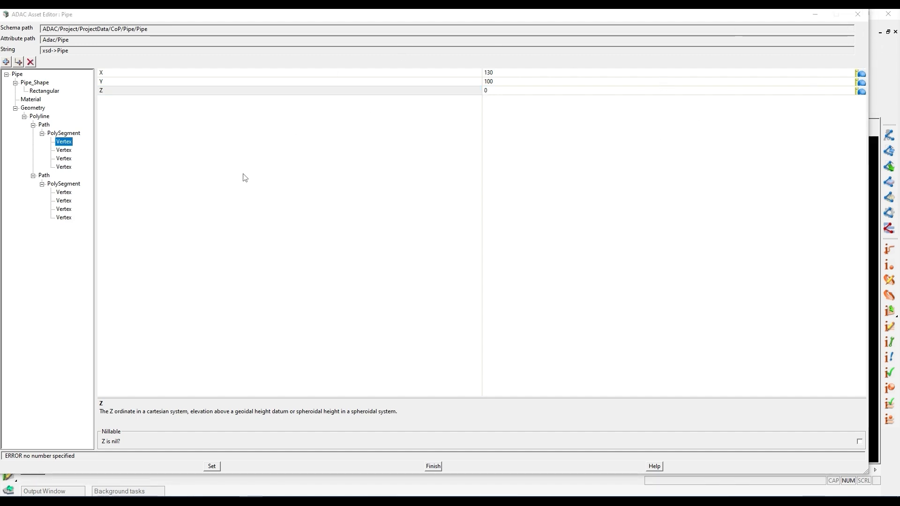
- Close the pipe's Asset Editor and view the imported survey pipe network in the DATA IMPORT plan
click(857, 13)
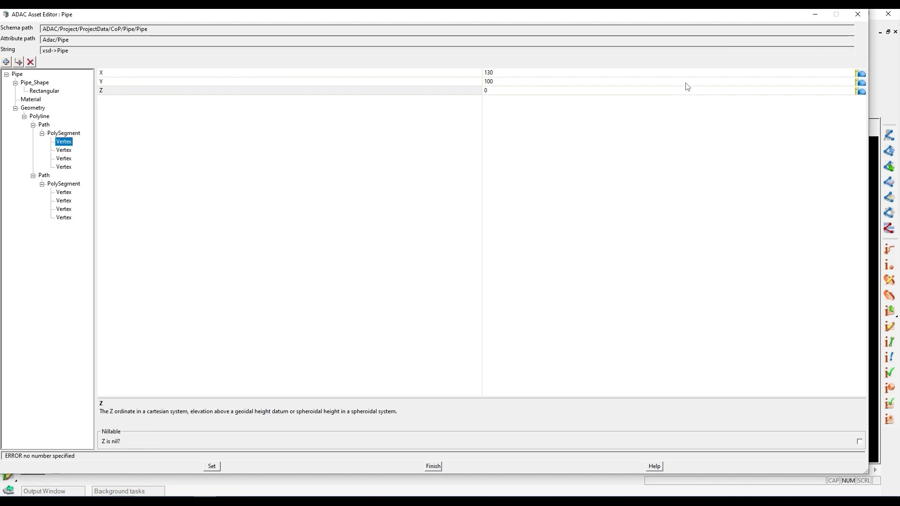
click(858, 14)
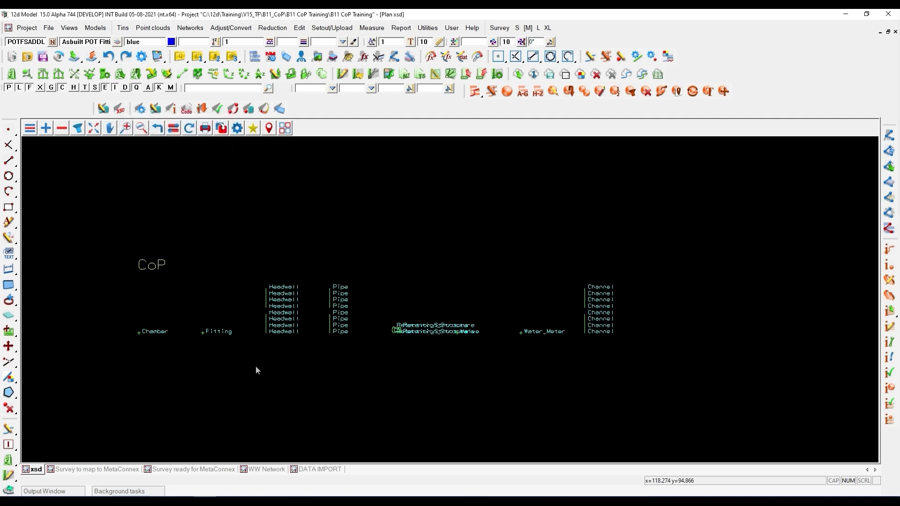
click(323, 469)
scroll(361, 257, down, 2)
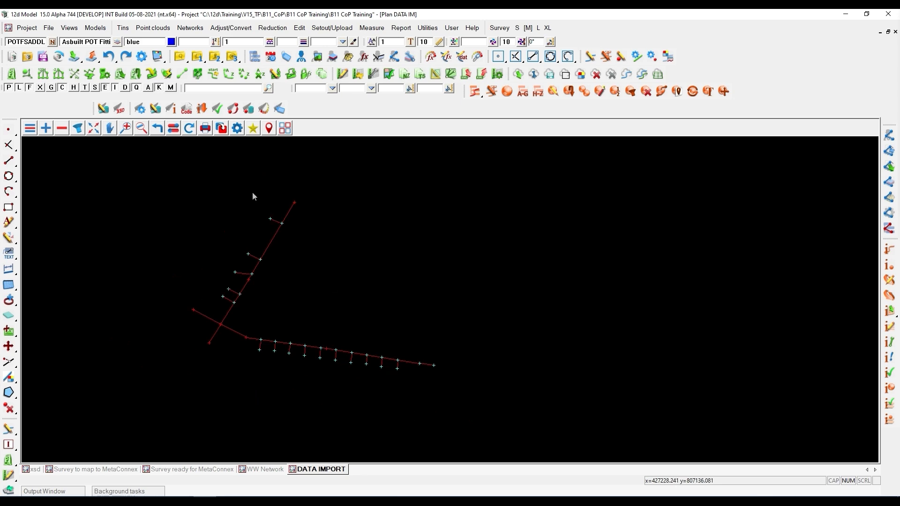
scroll(261, 352, up, 5)
scroll(227, 361, down, 4)
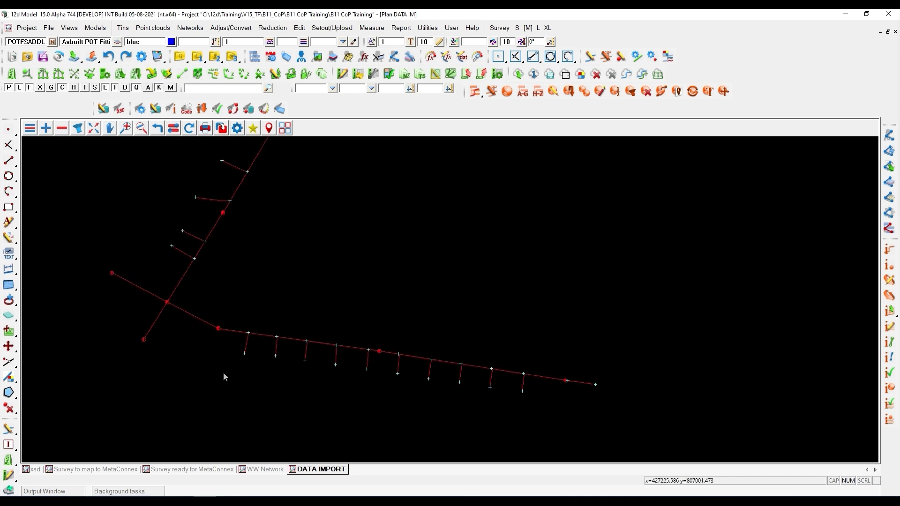
- Inspect the string-level attributes of the raw survey pipe along the network's upper sloping run
click(889, 135)
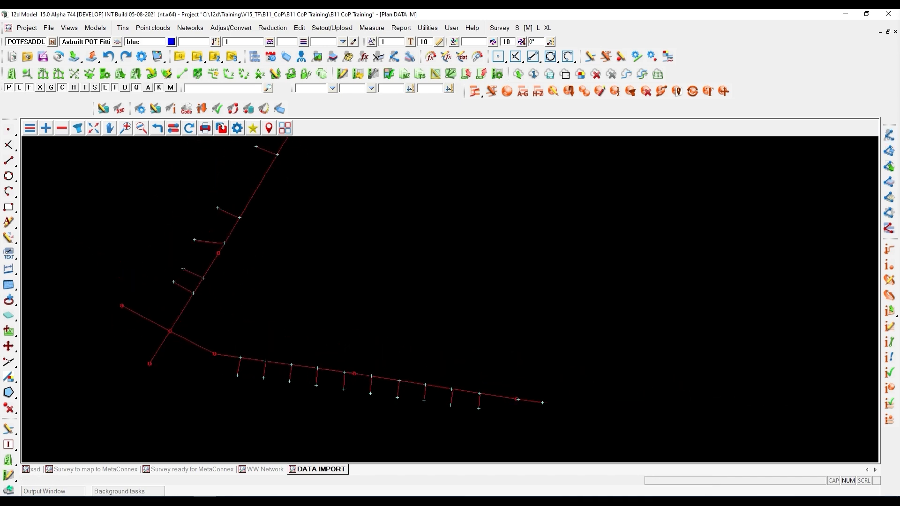
drag(751, 15, 446, 96)
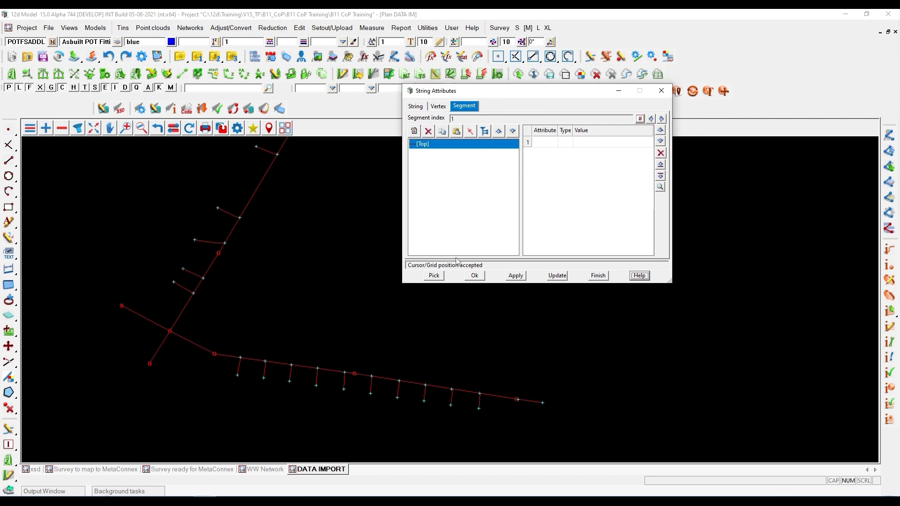
click(434, 275)
click(268, 173)
middle_click(268, 173)
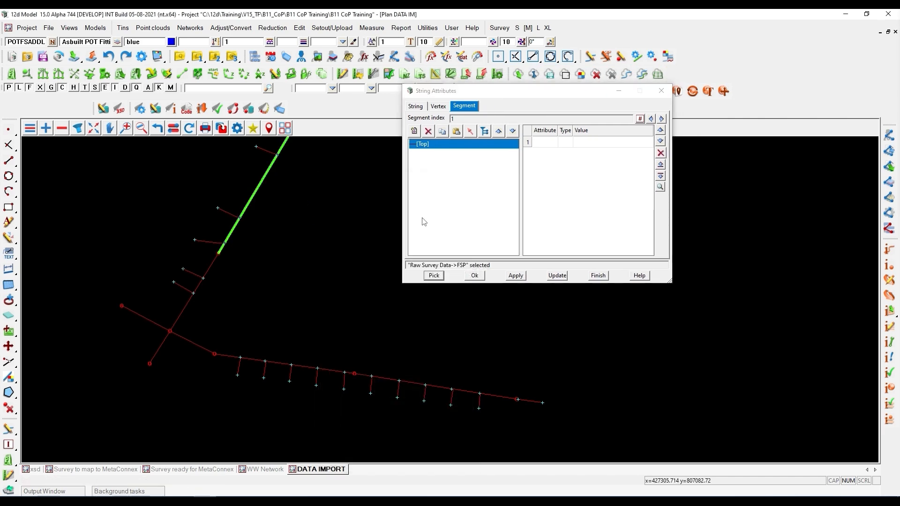
click(419, 108)
click(528, 131)
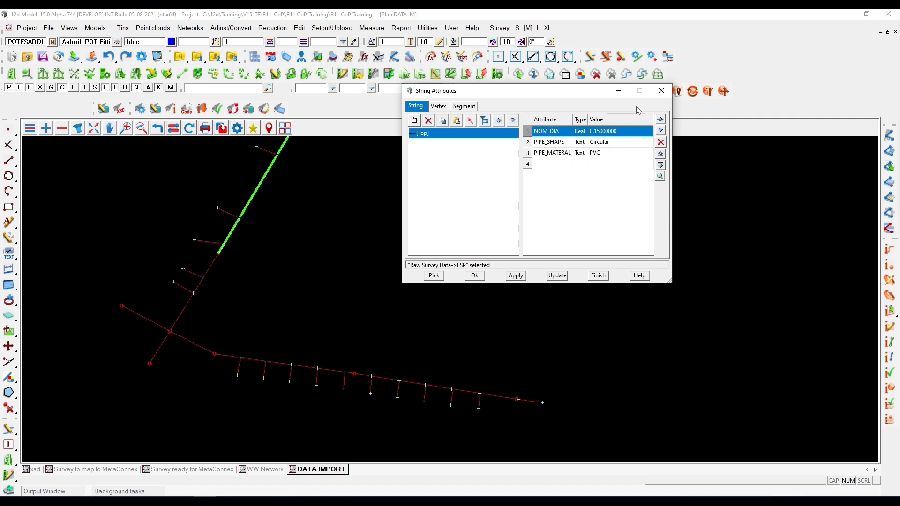
click(598, 276)
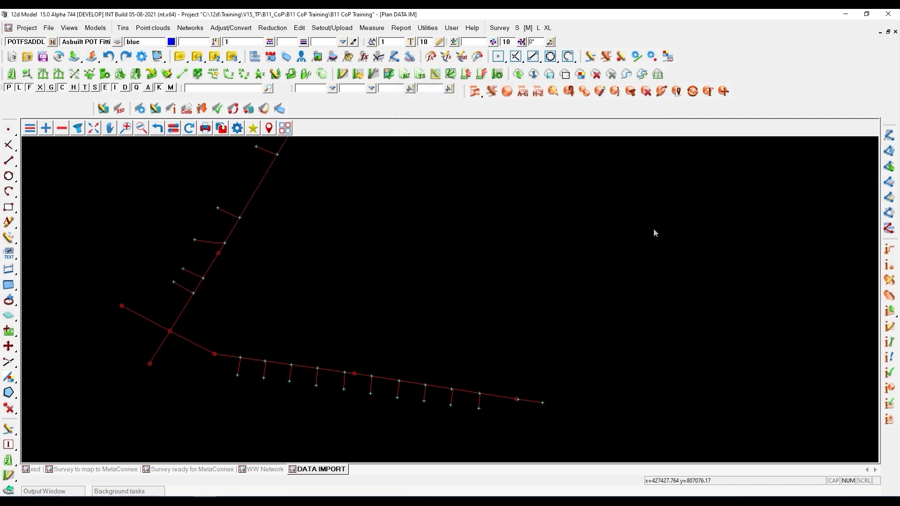
- Enlarge the Map File Create/Edit window and review the Basic key, name and model mappings of the survey-to-MCX codes map file
scroll(512, 285, down, 2)
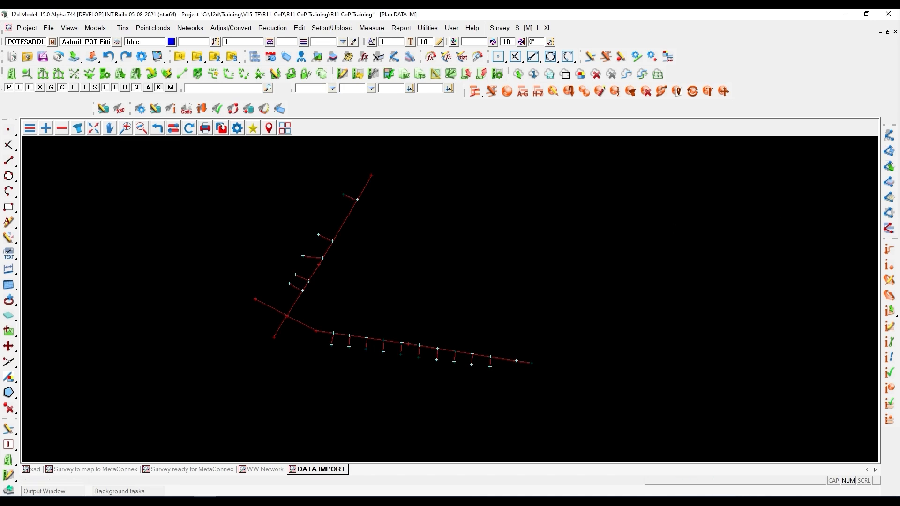
drag(899, 13, 573, 127)
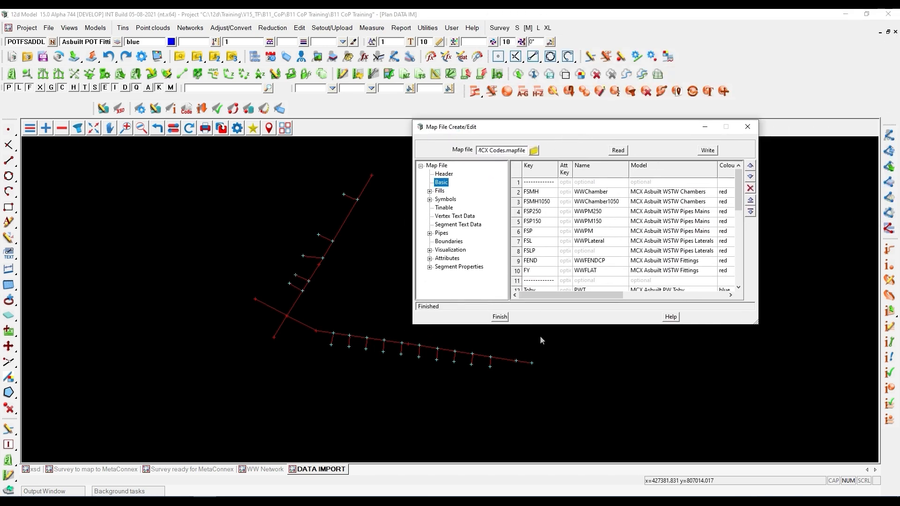
drag(542, 327, 543, 462)
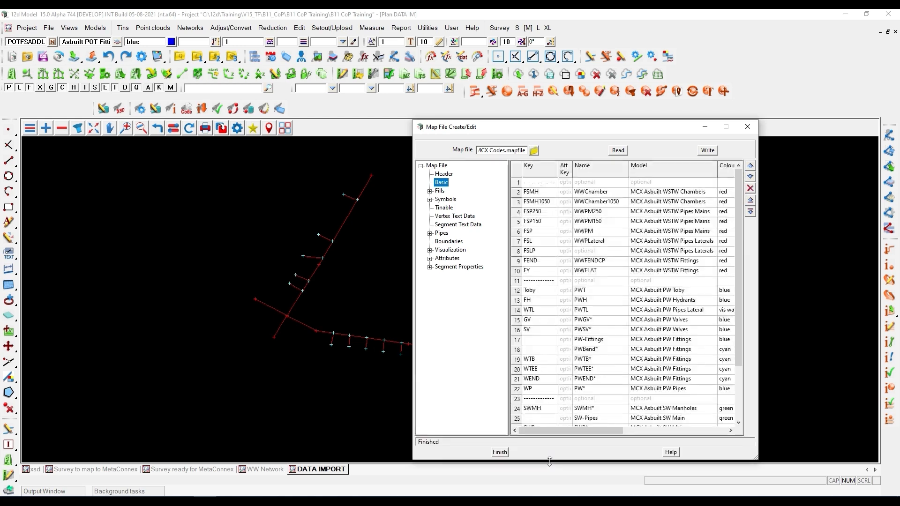
drag(758, 311, 854, 306)
scroll(361, 225, up, 1)
scroll(359, 213, up, 1)
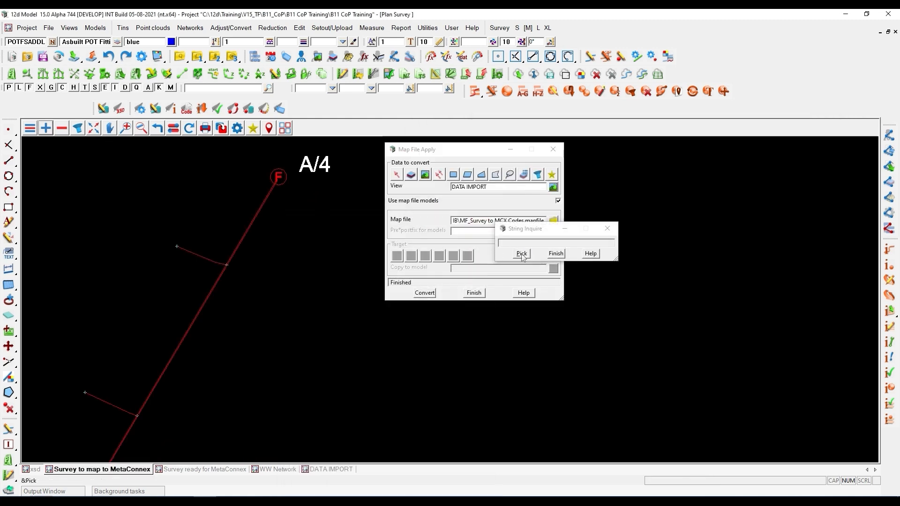
- Inquire on the mapped pipe main below A/4 to check its string information, and close the String Inquire and Map File Apply dialogs
click(522, 254)
click(255, 216)
middle_click(255, 216)
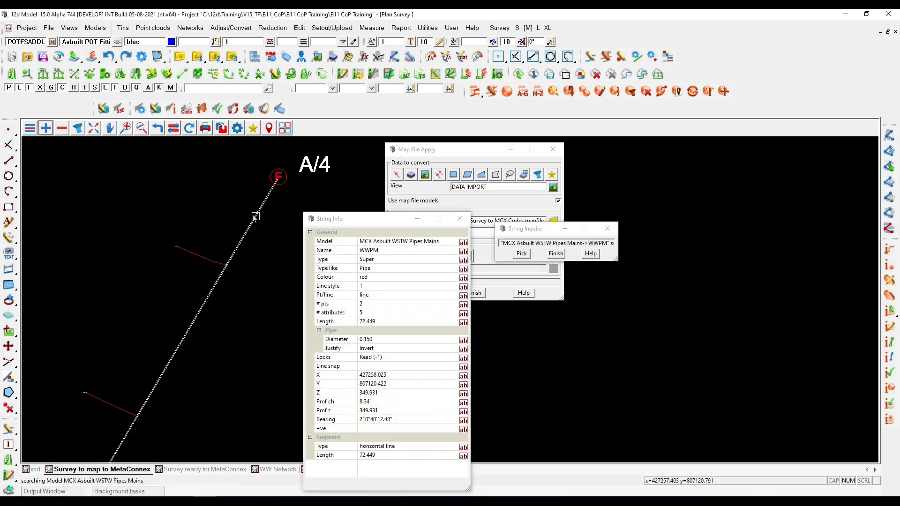
key(space)
click(382, 252)
click(305, 205)
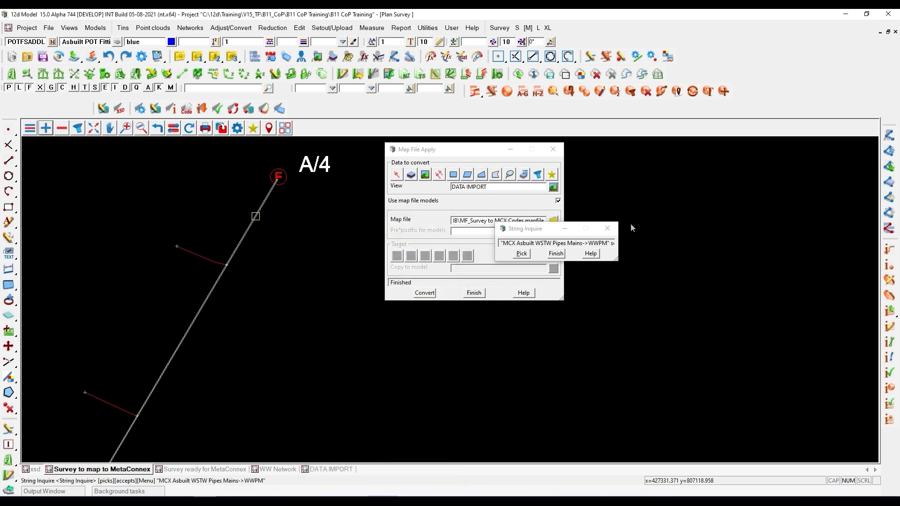
click(608, 228)
click(553, 149)
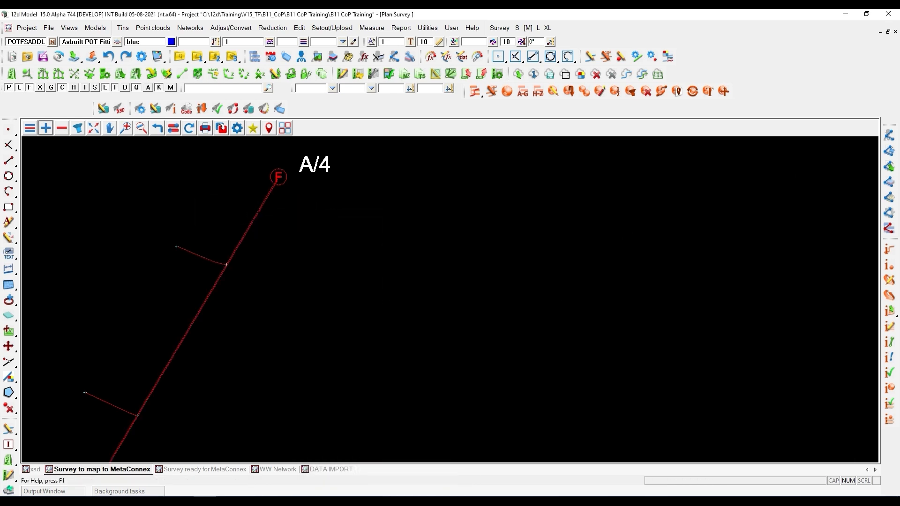
- Search for the attributes command with "att" and inspect the INT_DIA and EXT_DIA attributes of the pipe main below A/4
drag(899, 144, 899, 145)
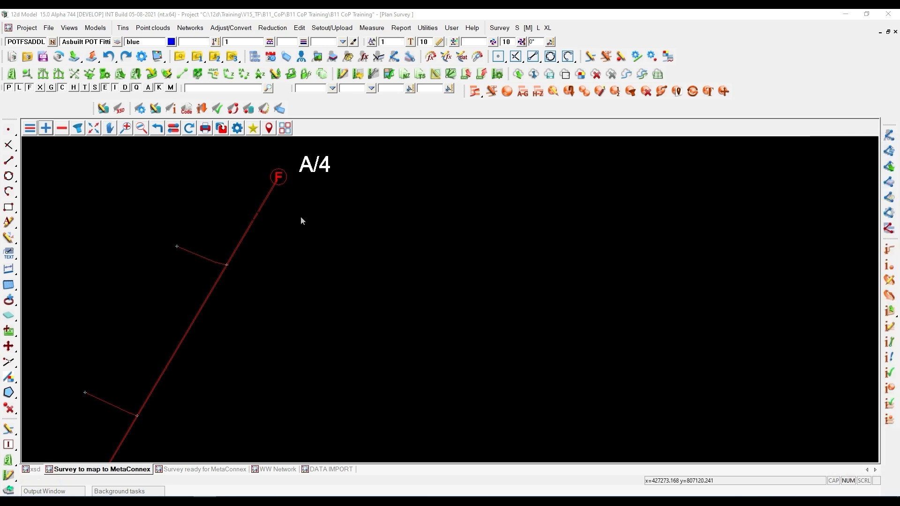
text(att)
key(Return)
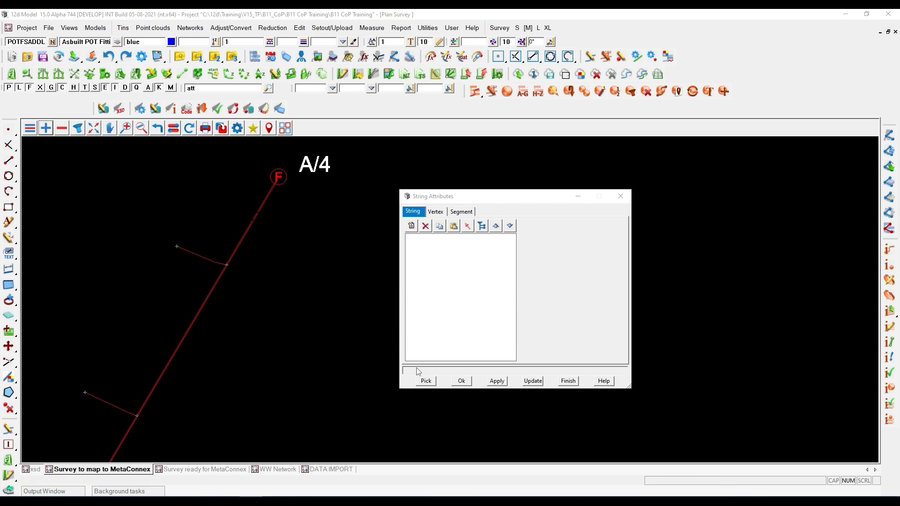
click(264, 203)
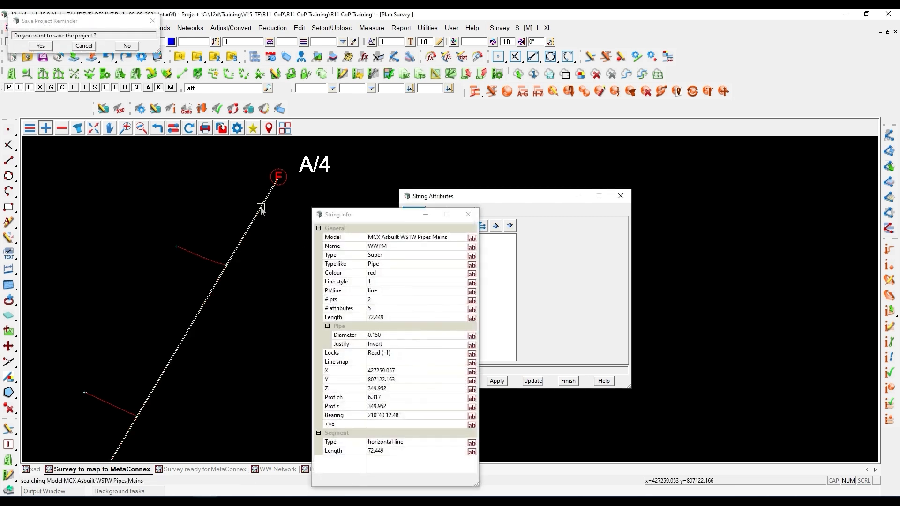
drag(631, 263, 788, 248)
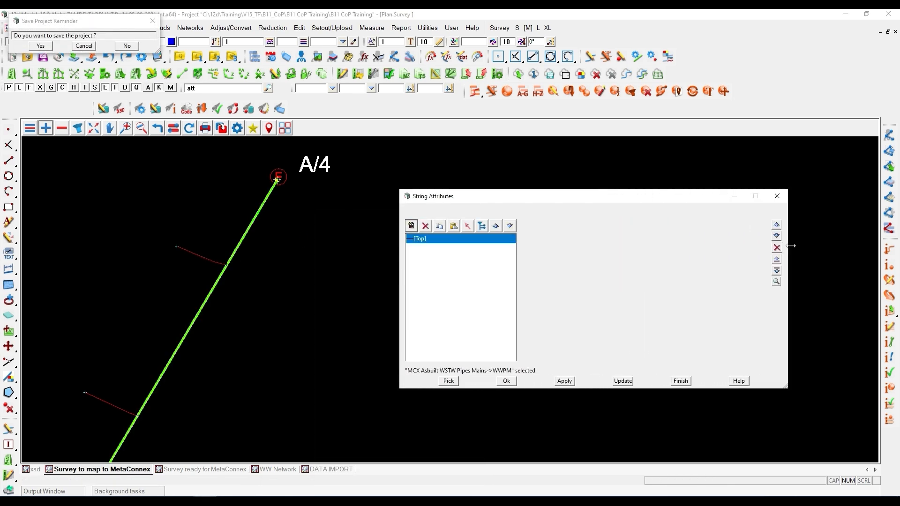
click(525, 270)
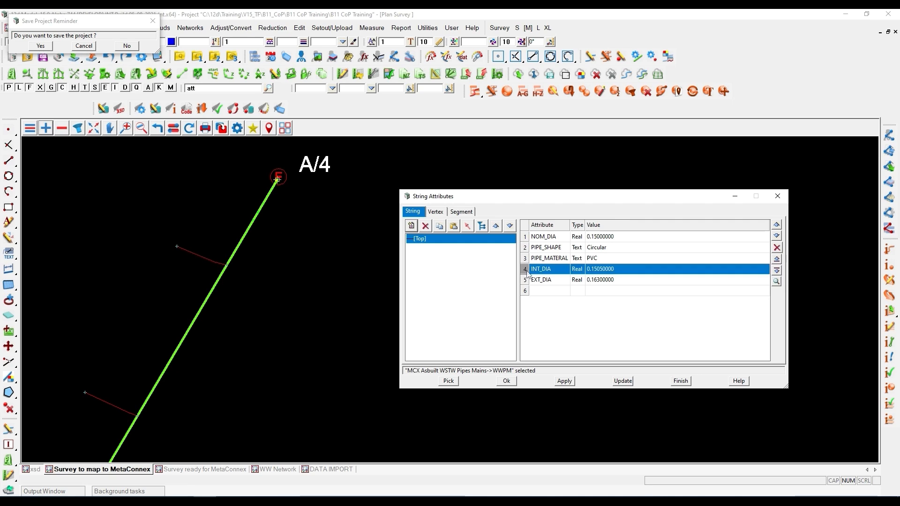
click(525, 279)
click(525, 271)
click(525, 281)
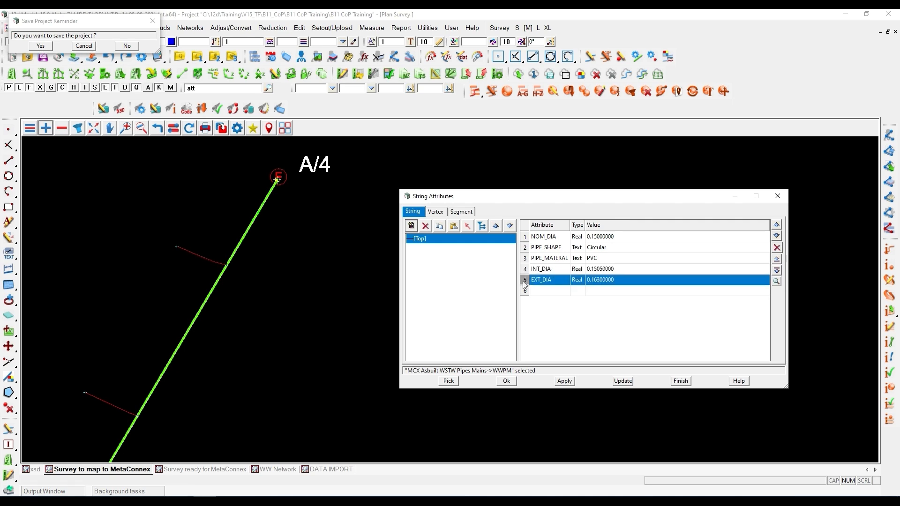
click(681, 381)
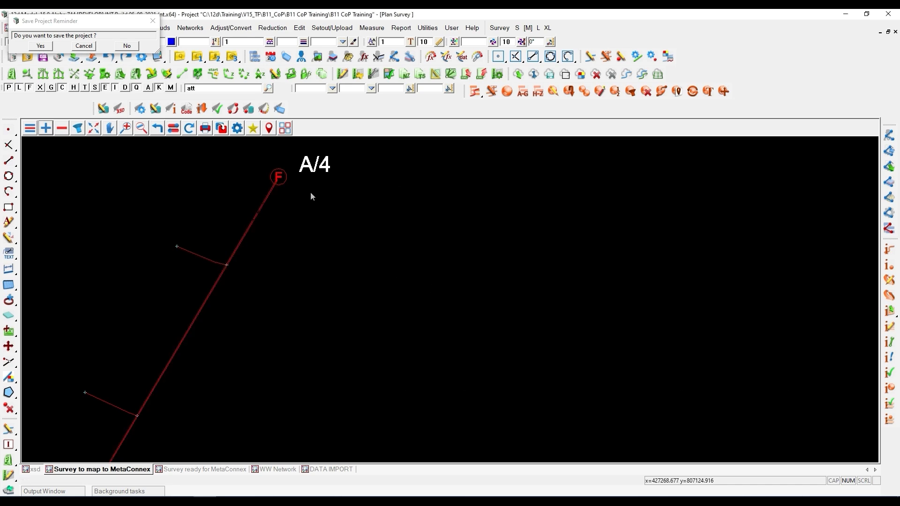
- Examine the chamber labels and connecting pipe mains from A/4 down to the A/1, B and C lines
key(ctrl)
scroll(292, 166, down, 2)
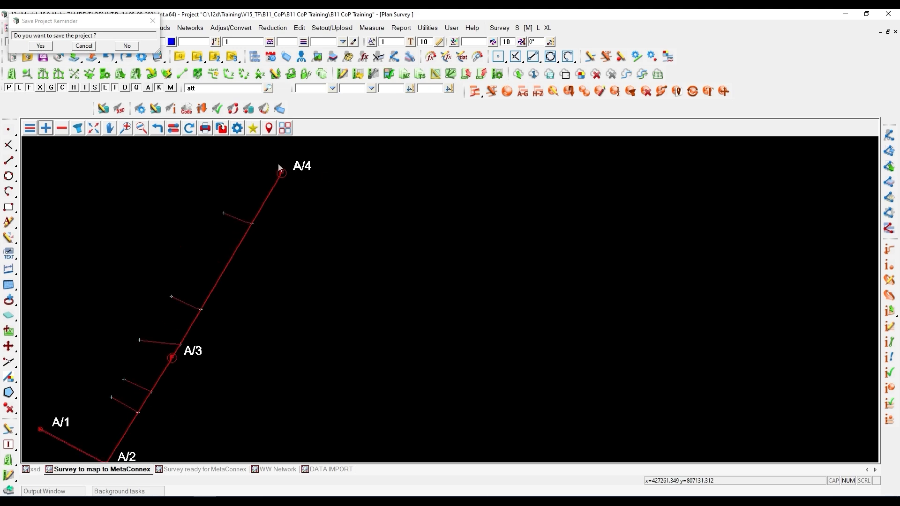
scroll(233, 209, down, 2)
scroll(205, 314, up, 1)
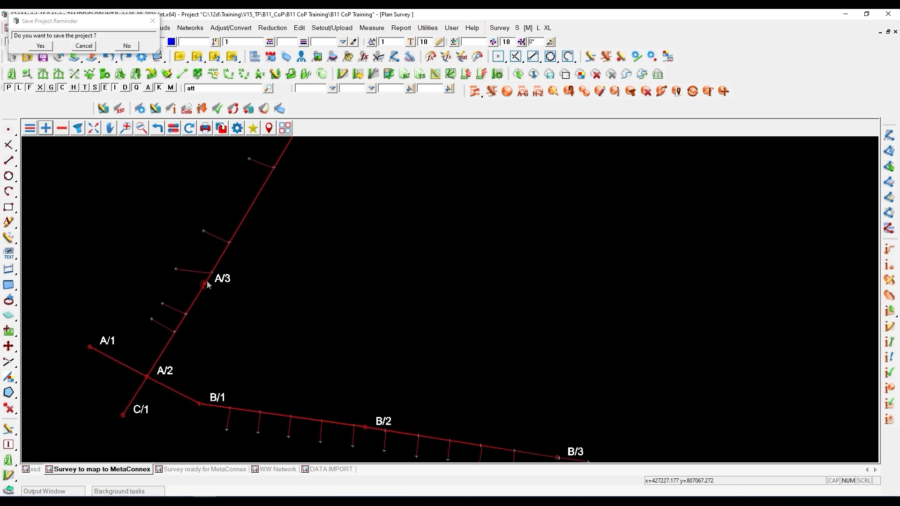
scroll(217, 293, down, 1)
scroll(214, 287, up, 1)
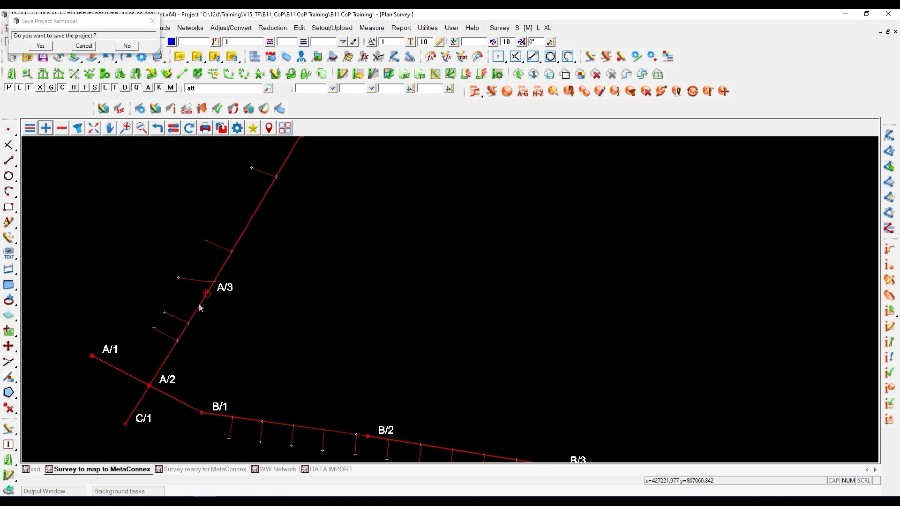
scroll(199, 306, up, 1)
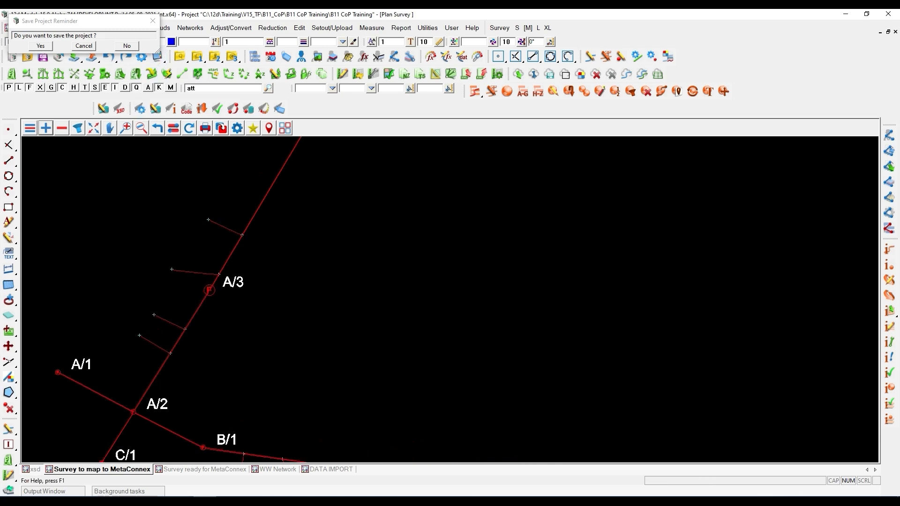
- Process the CoP/CoP custom attribute group for the project and review its coordinate system, origin point, vertical datum, reduced level and permit fields
click(171, 111)
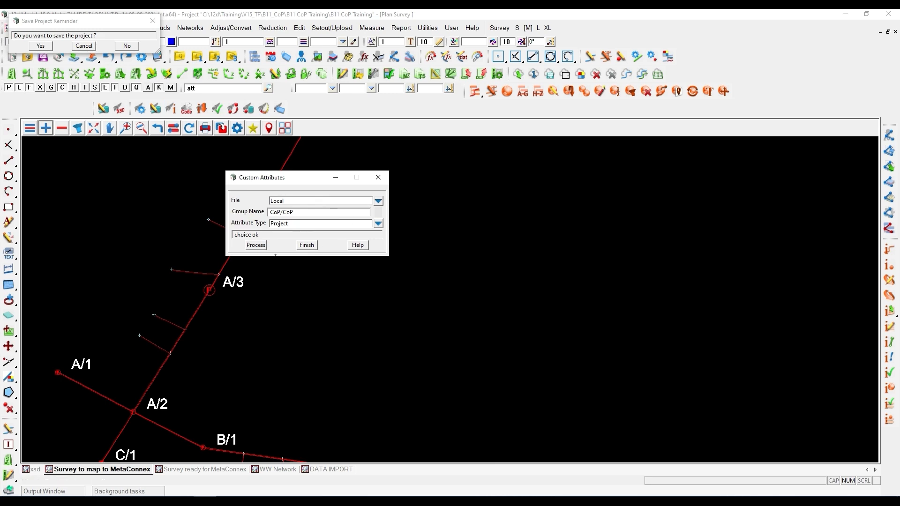
click(257, 245)
drag(366, 120, 272, 12)
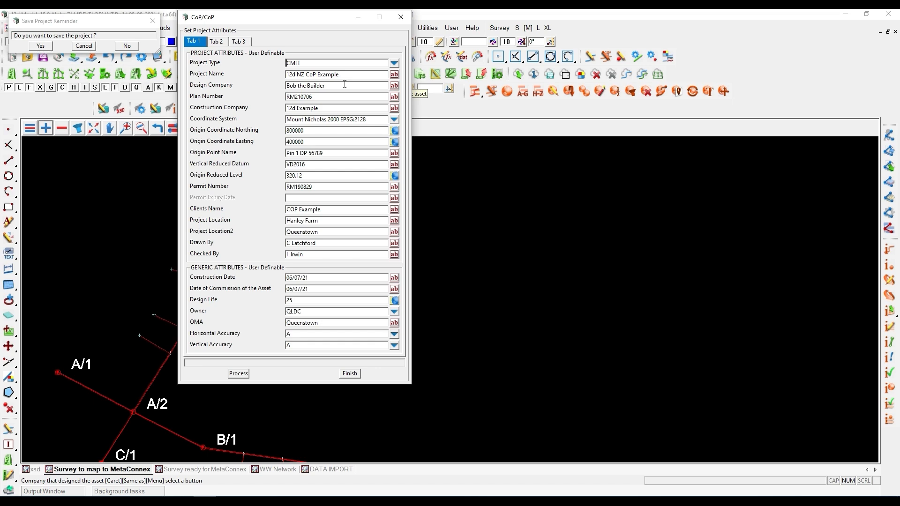
drag(371, 119, 289, 119)
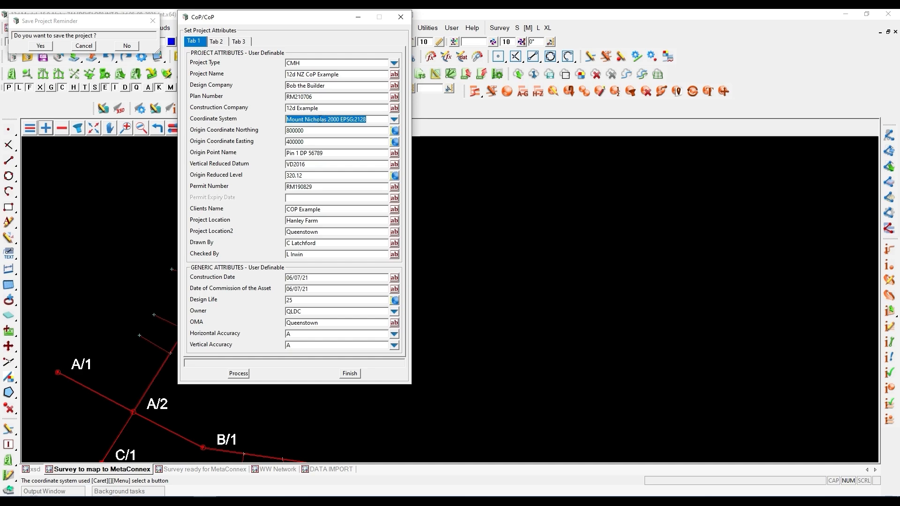
key(Tab)
key(Tab)
key(Tab)
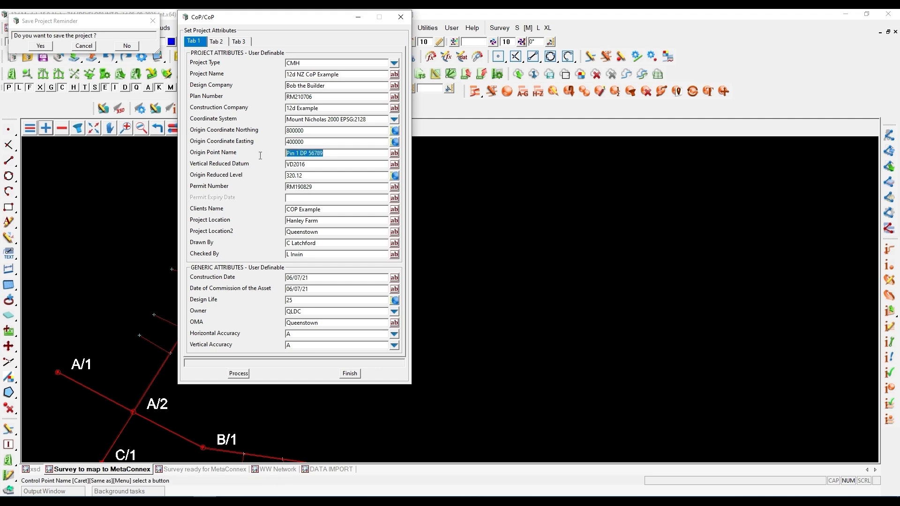
drag(314, 164, 296, 174)
key(Tab)
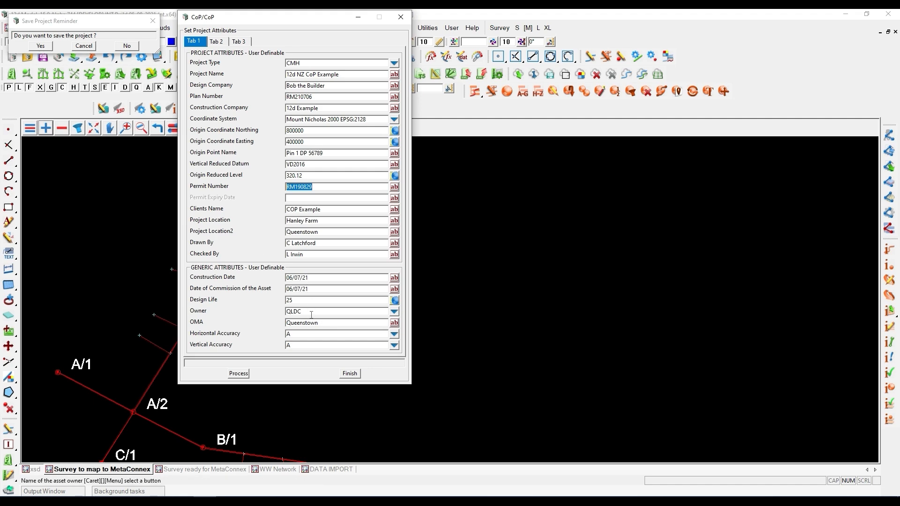
- Review the project's wastewater, stormwater, potable water and surface model assignments with the plan zoomed in on chamber A/2
click(215, 41)
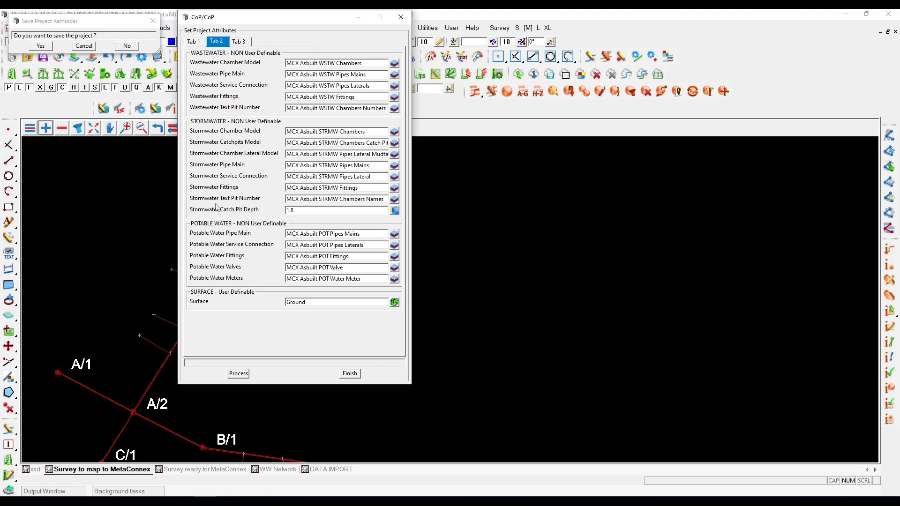
drag(265, 17, 500, 46)
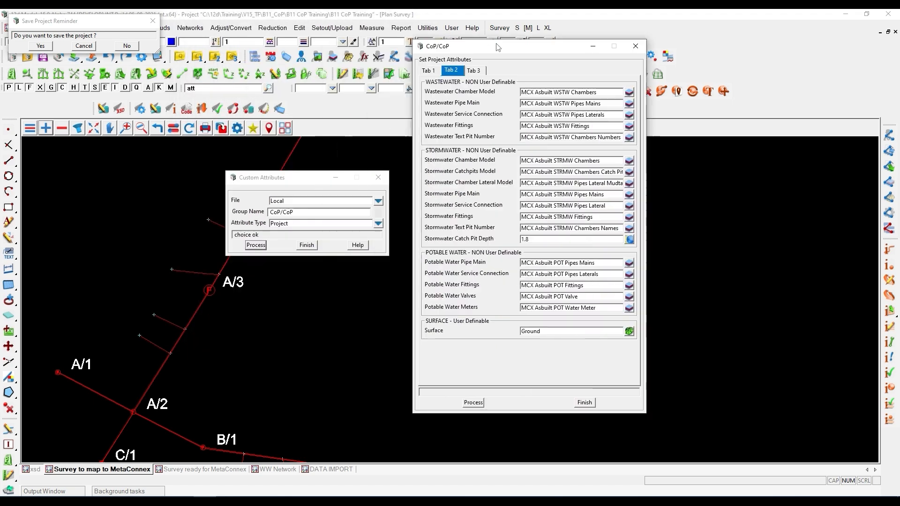
scroll(133, 416, up, 2)
scroll(134, 415, up, 4)
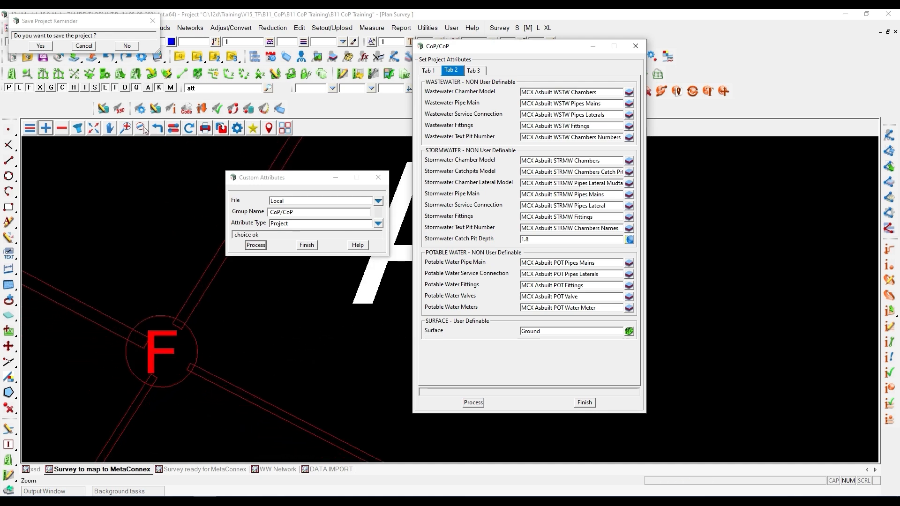
- Turn on the Z values display around chamber A/2 and move the Custom Attributes dialog clear of the chamber
click(173, 128)
click(192, 207)
scroll(134, 383, up, 2)
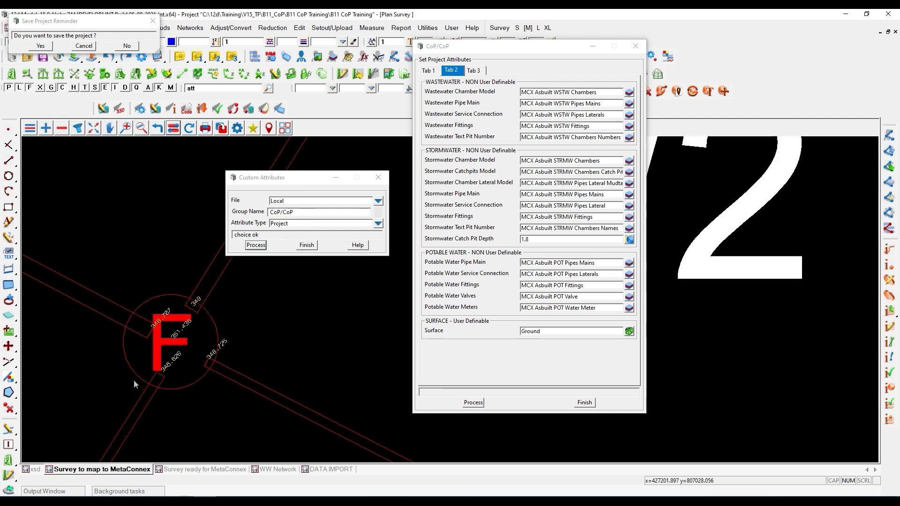
drag(278, 176, 106, 149)
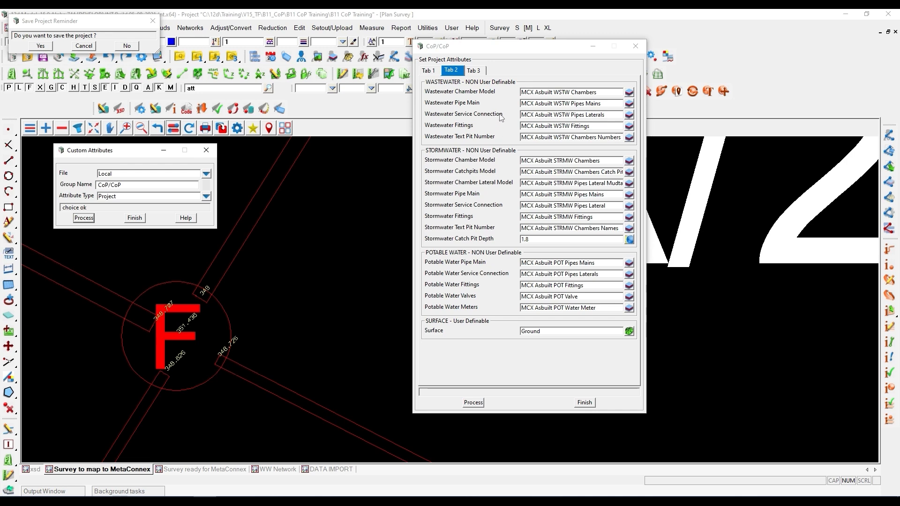
- Review the wastewater chamber and pipe main model assignments and the user-definable surface in the project attributes
drag(599, 92, 518, 95)
drag(609, 104, 519, 104)
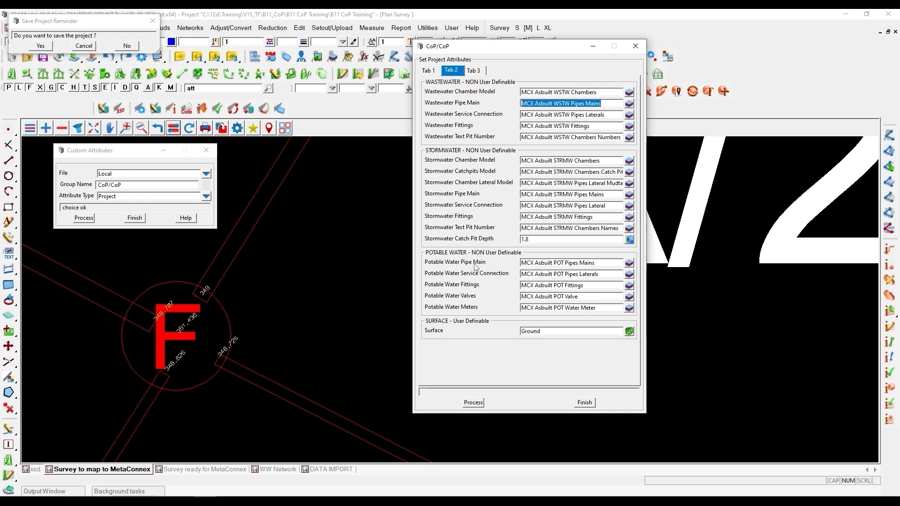
drag(569, 332, 508, 335)
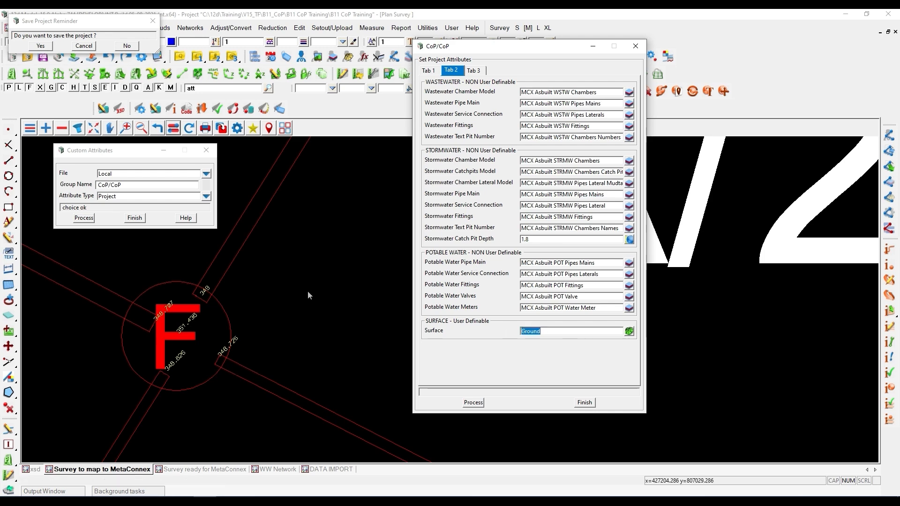
- Review the TSS boundary, sewer nodes and sewer links model assignments, and look at the laterals between A/2 and A/3
click(473, 70)
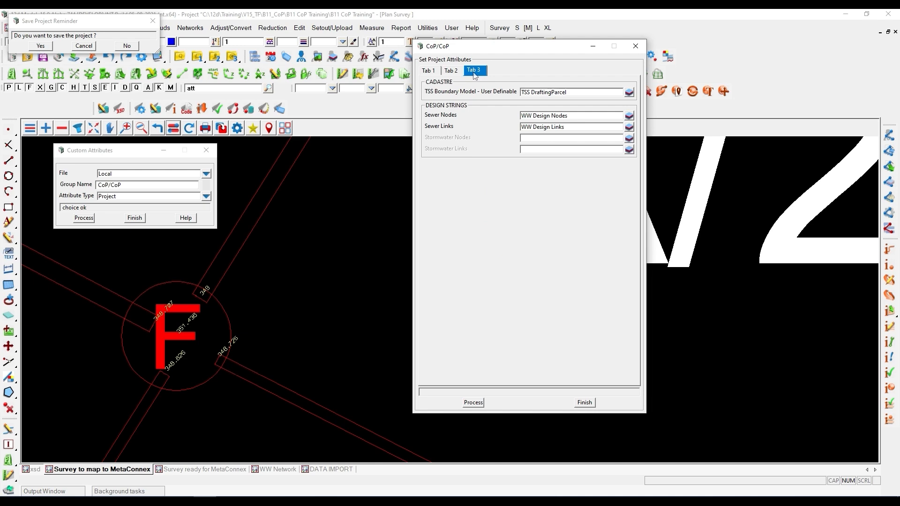
drag(574, 92, 520, 92)
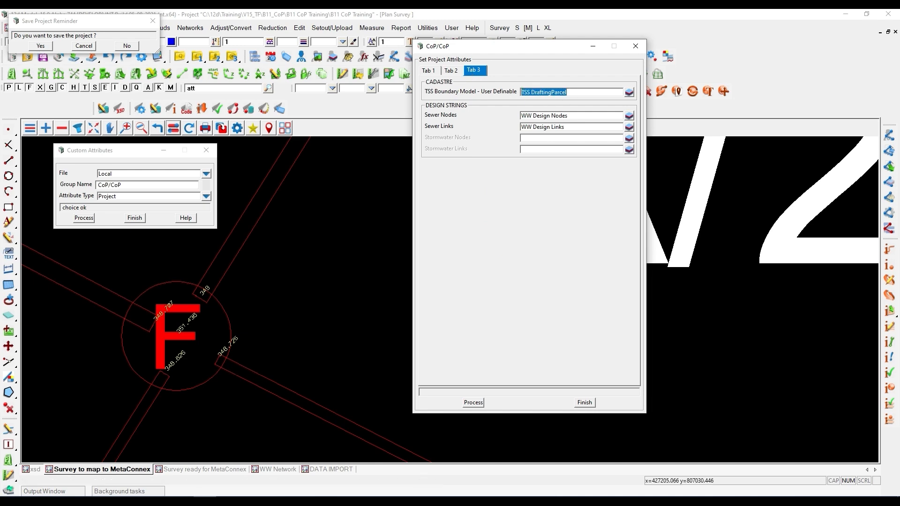
scroll(157, 378, down, 2)
scroll(157, 378, down, 3)
scroll(184, 313, up, 3)
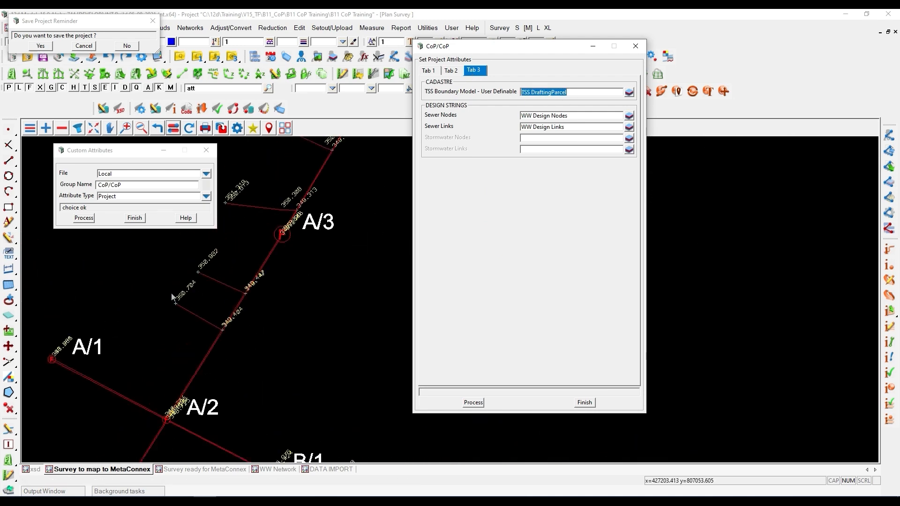
click(183, 310)
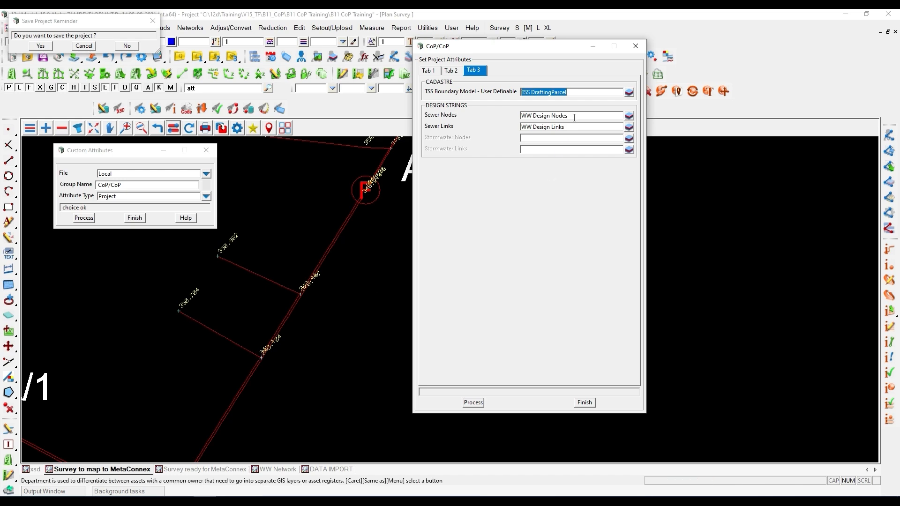
drag(569, 116, 514, 116)
drag(568, 127, 505, 127)
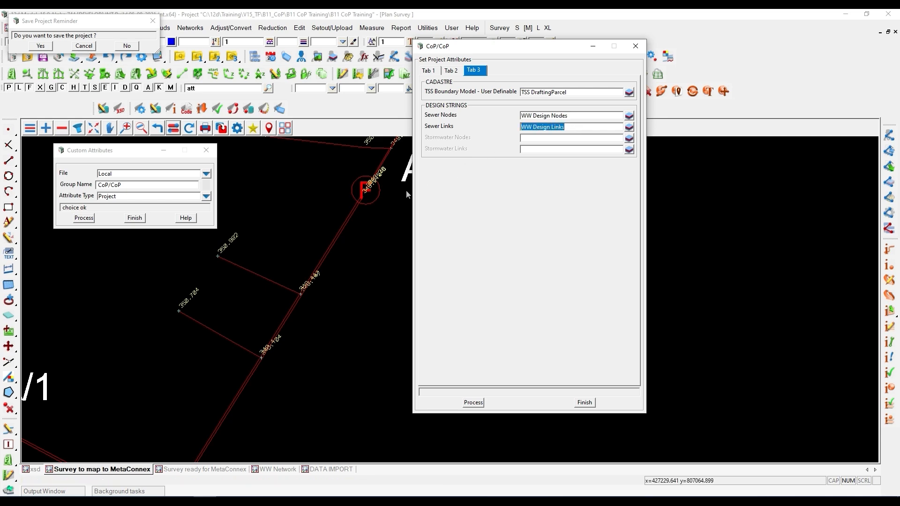
- Process the CoP/CoP form to set the project attributes and dismiss the save project reminder
click(478, 403)
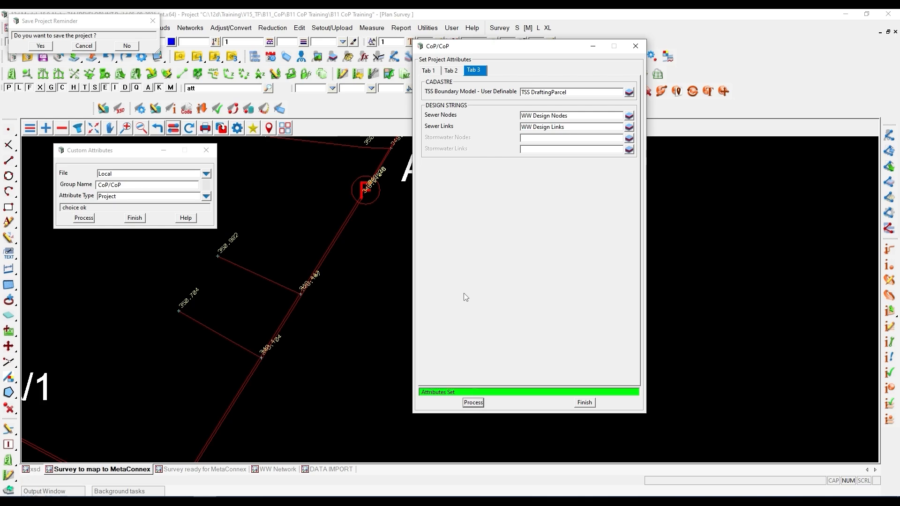
drag(458, 393, 420, 393)
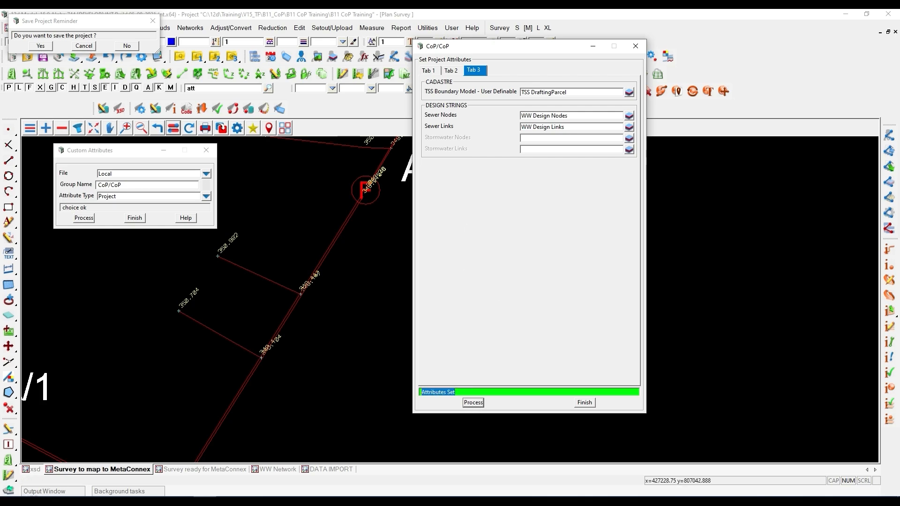
click(152, 22)
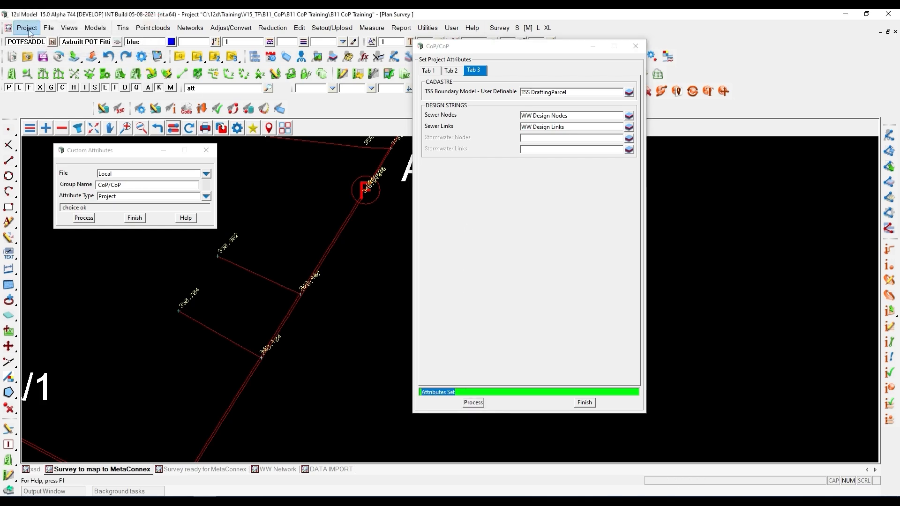
- Find and open the attributes of the whole project
click(27, 27)
mouse_move(57, 219)
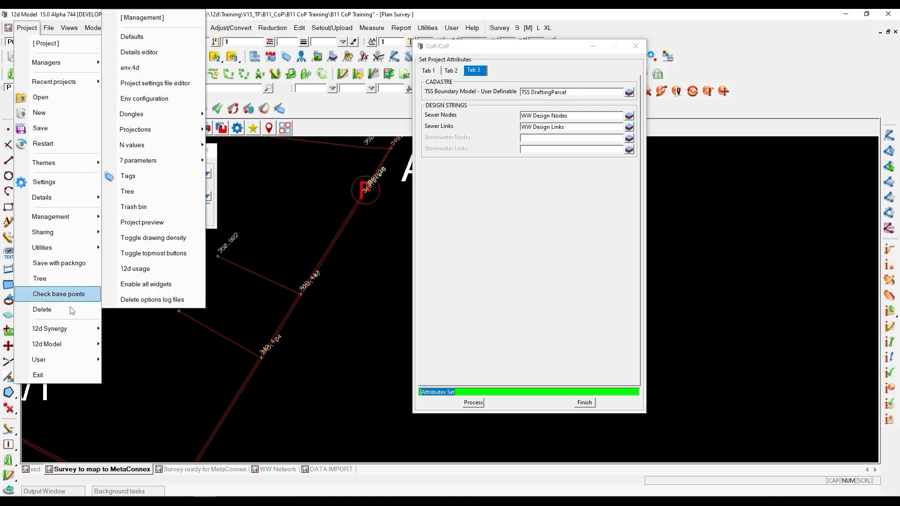
mouse_move(67, 233)
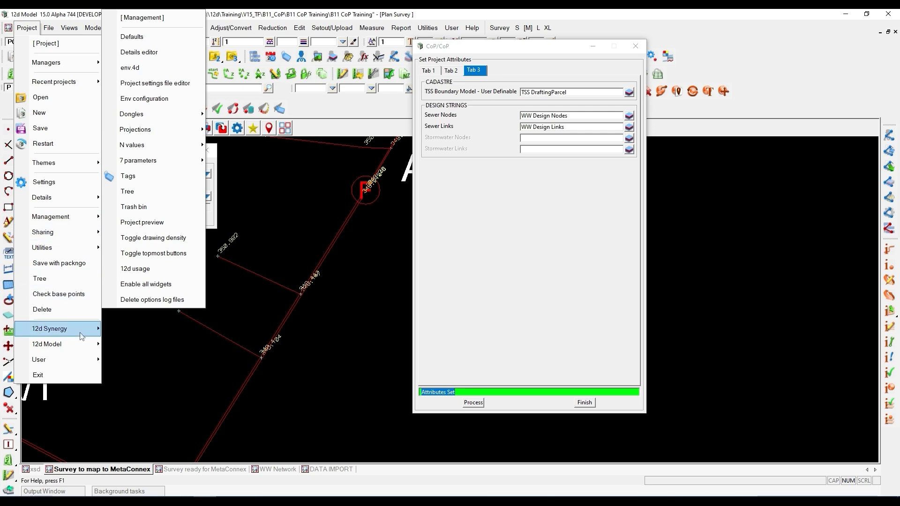
mouse_move(82, 351)
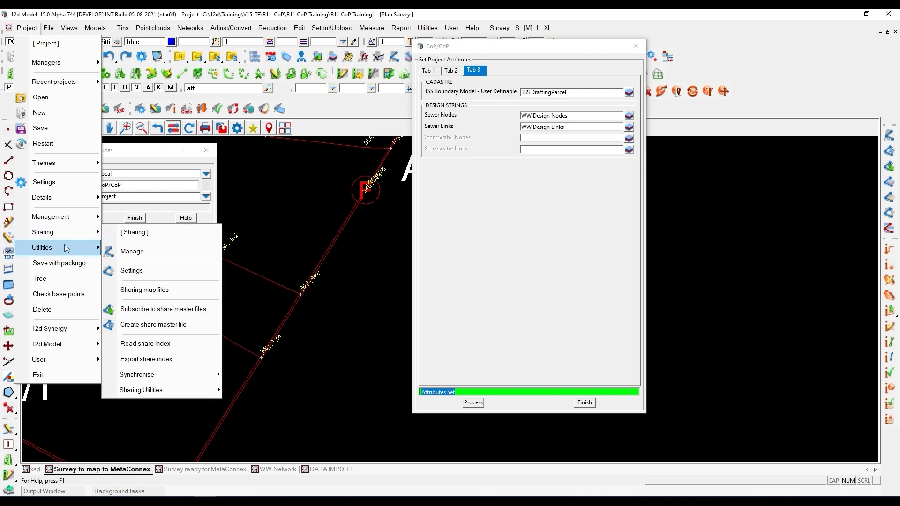
click(291, 274)
click(26, 32)
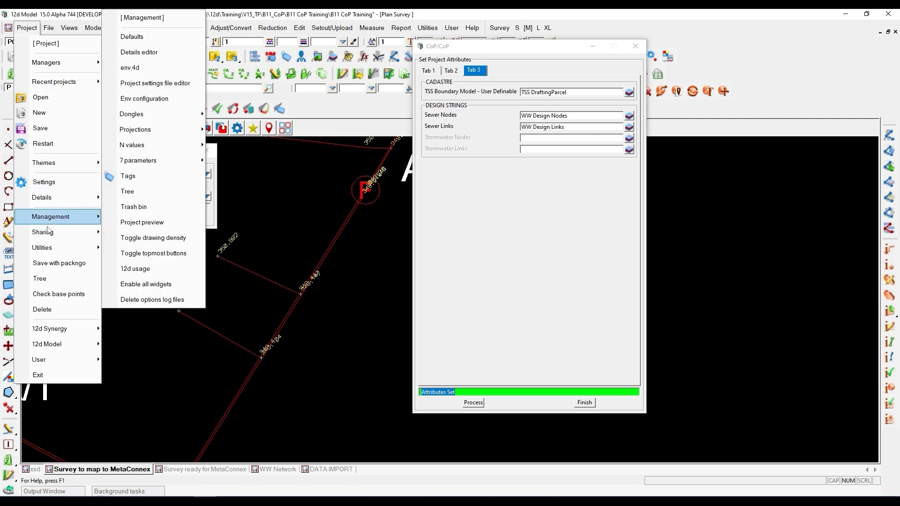
mouse_move(47, 248)
click(127, 269)
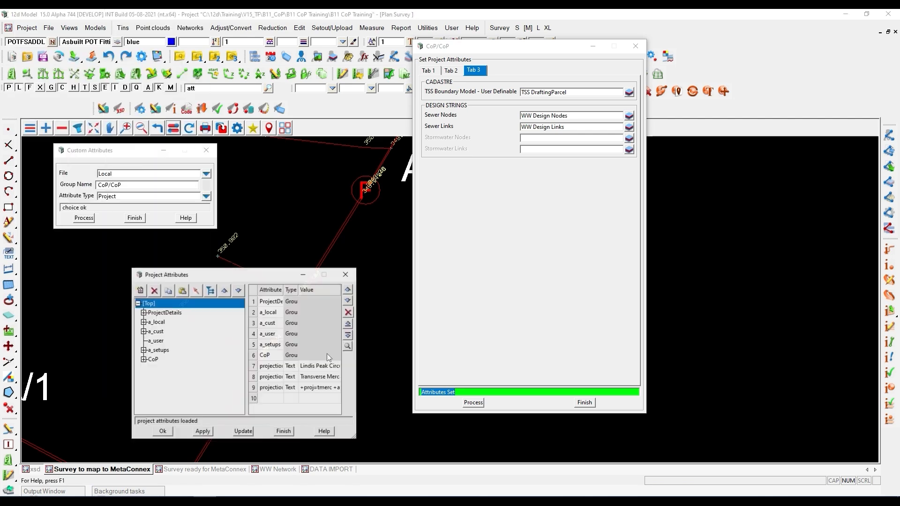
- Review the wastewater chamber and pipe models in the CoP 12d_models attribute group, then close all the attribute dialogs
click(153, 360)
click(143, 360)
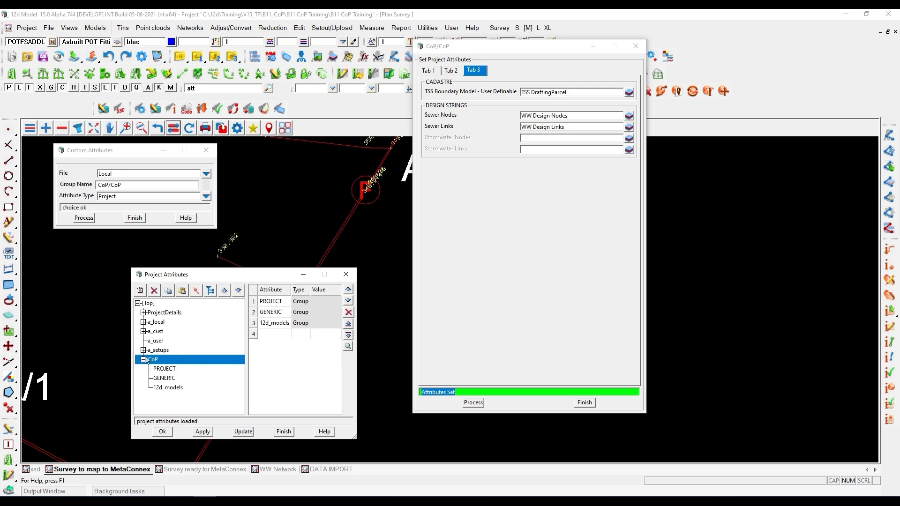
click(167, 388)
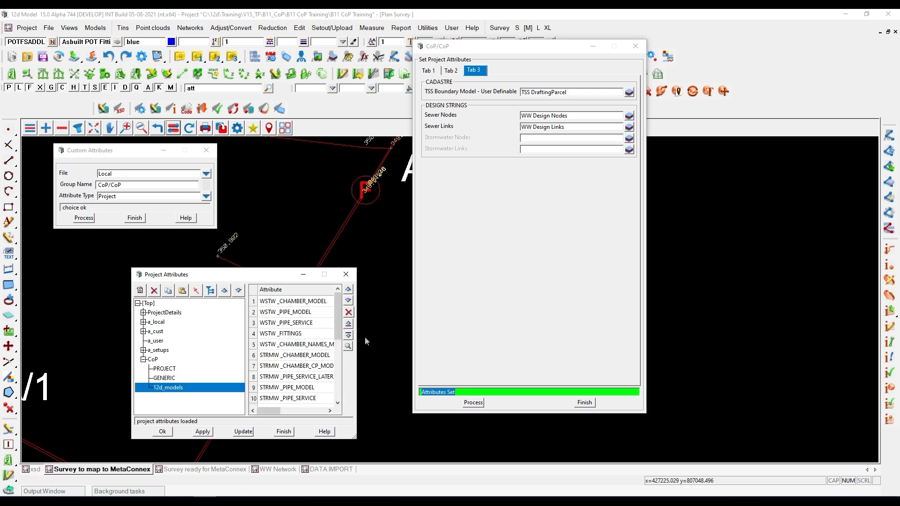
drag(357, 338, 535, 318)
drag(372, 270, 366, 127)
click(253, 160)
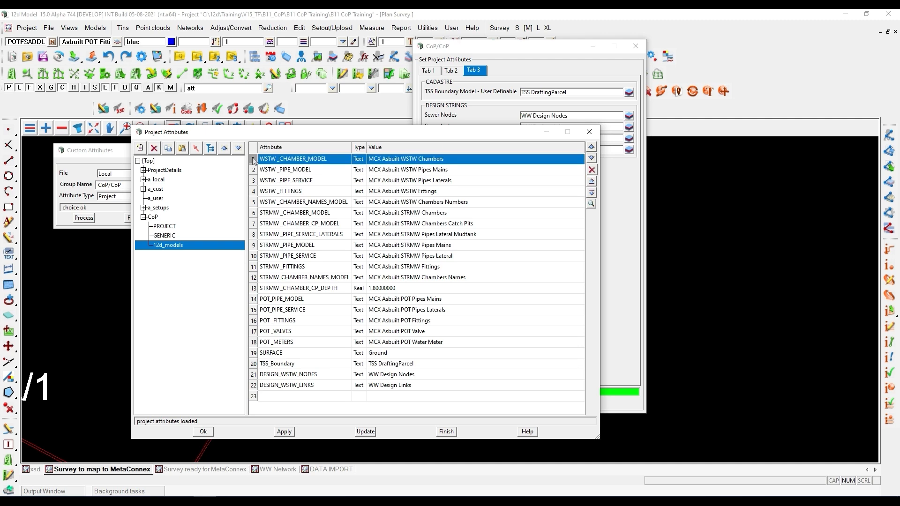
click(253, 170)
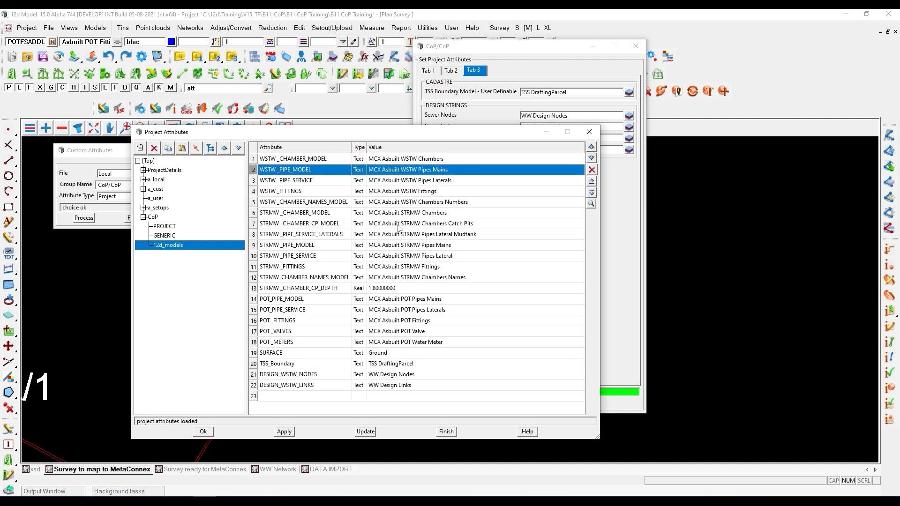
click(589, 132)
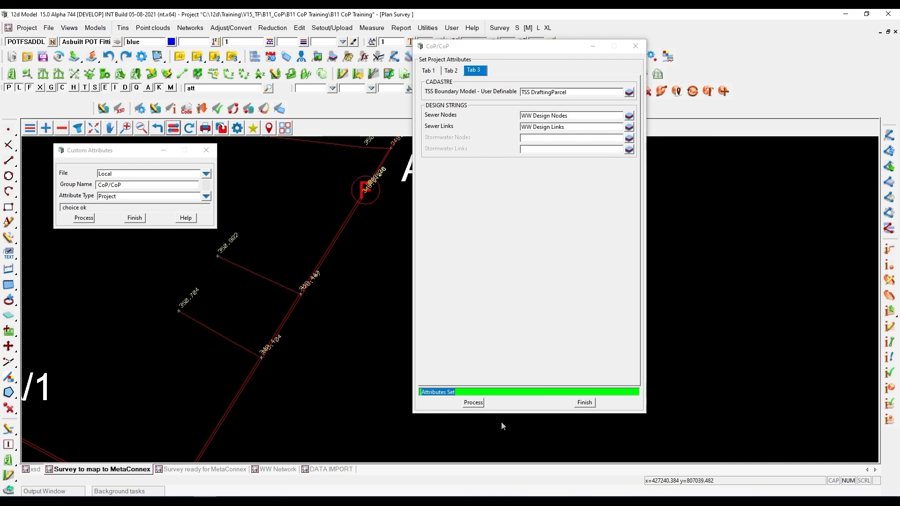
click(585, 402)
click(132, 219)
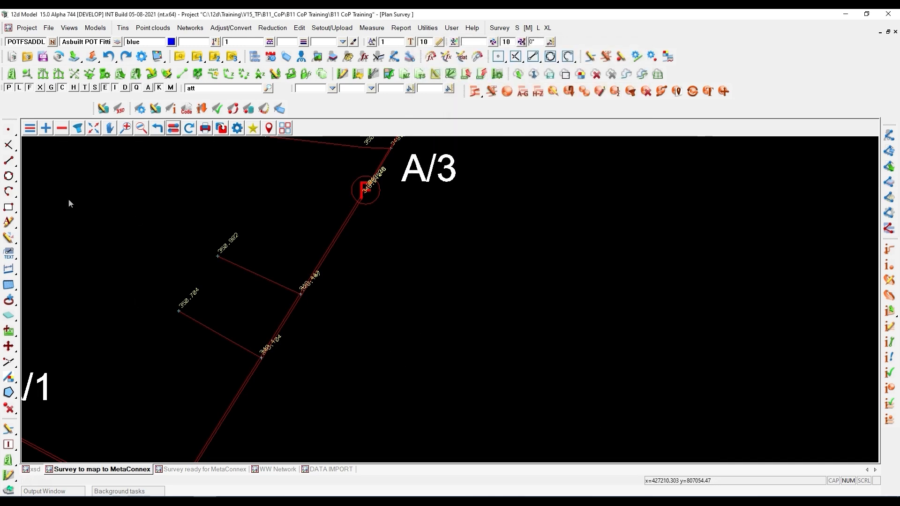
- Hide the Z values and remove the MCX Asbuilt WSTW Chambers Numbers model from the Survey to map to MetaConnex view
click(173, 128)
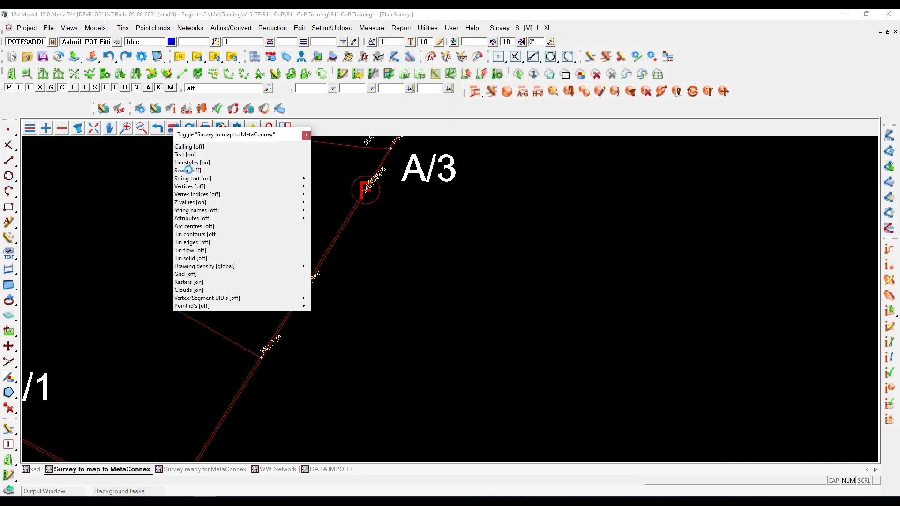
click(190, 203)
scroll(373, 219, down, 1)
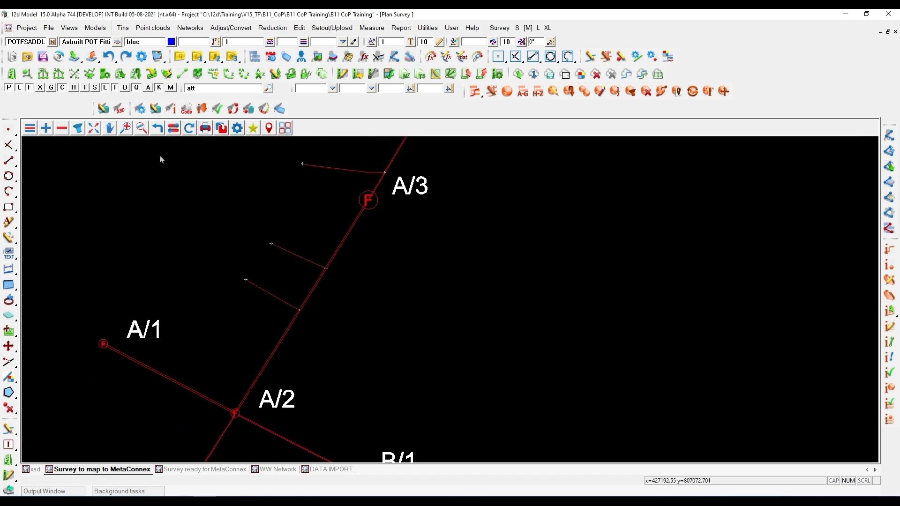
click(62, 128)
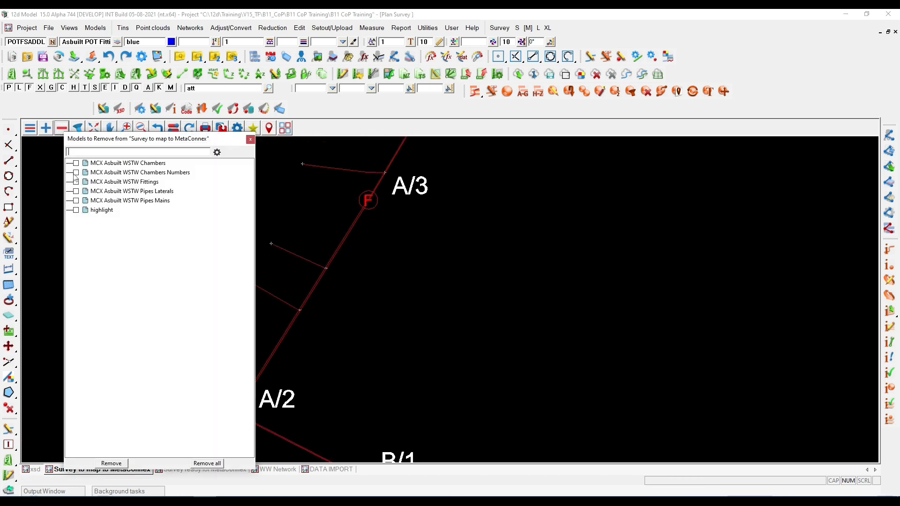
click(111, 464)
scroll(224, 257, down, 2)
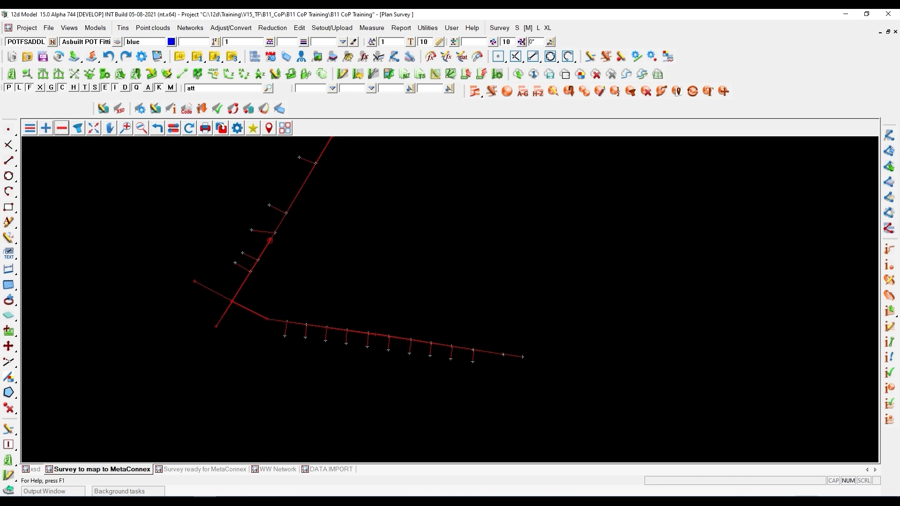
- Bring up the 12d MetaConnex Editor and inspect the Int_Dia, Nom_Dia and Ext_Dia definitions under the WWPM circular pipe shape
drag(899, 123, 562, 132)
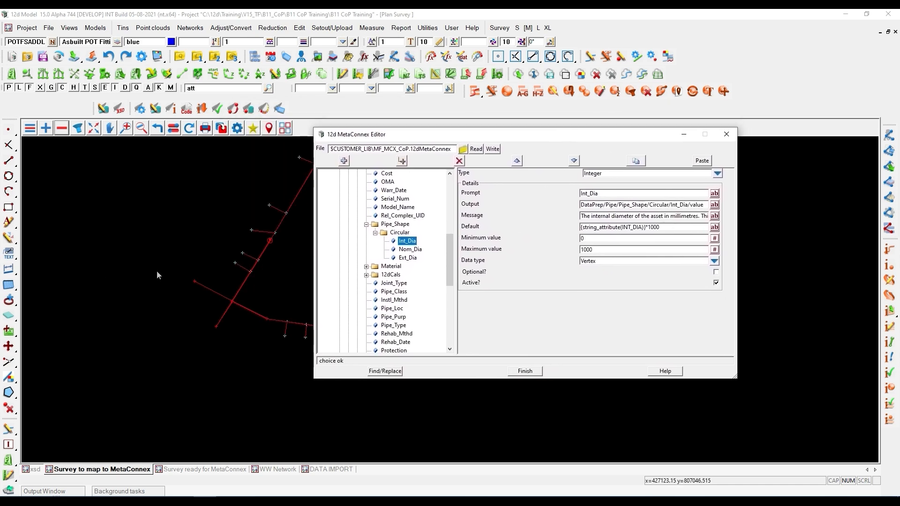
drag(449, 251, 446, 203)
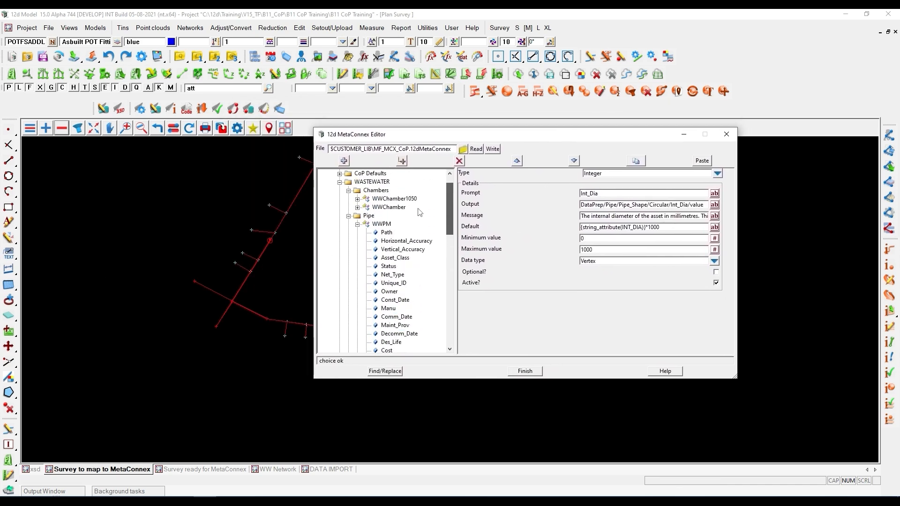
scroll(451, 220, down, 2)
scroll(451, 221, down, 4)
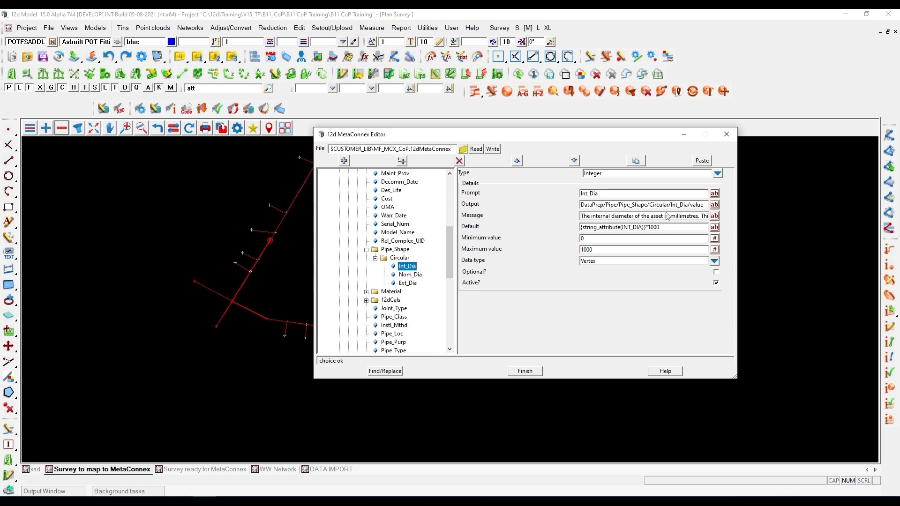
drag(660, 228, 577, 235)
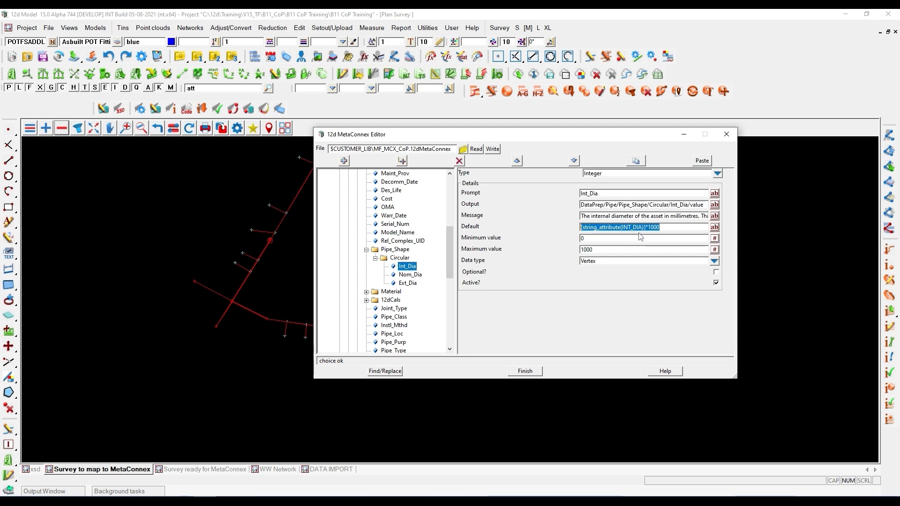
click(414, 276)
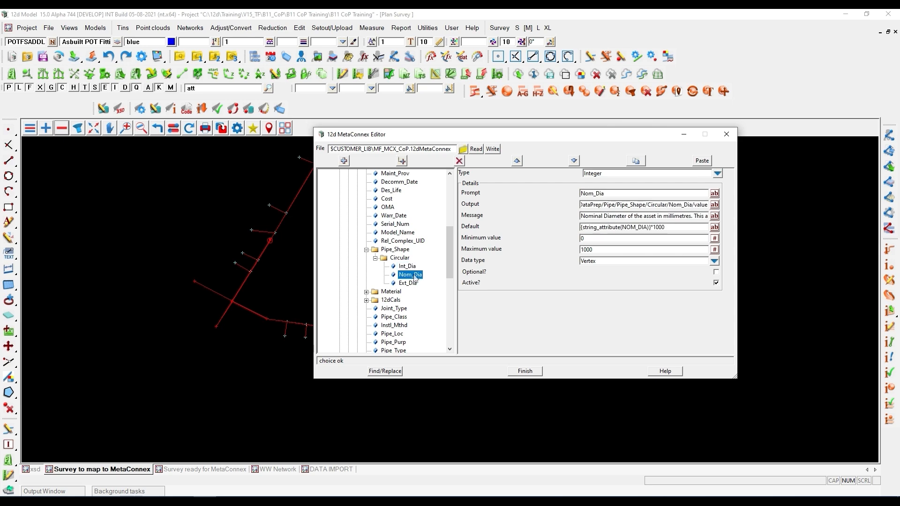
click(414, 284)
- Expand the WWPM150 pipe definition in the MetaConnex tree and examine its attributes
scroll(446, 260, up, 4)
drag(456, 237, 455, 281)
drag(453, 293, 452, 324)
click(357, 300)
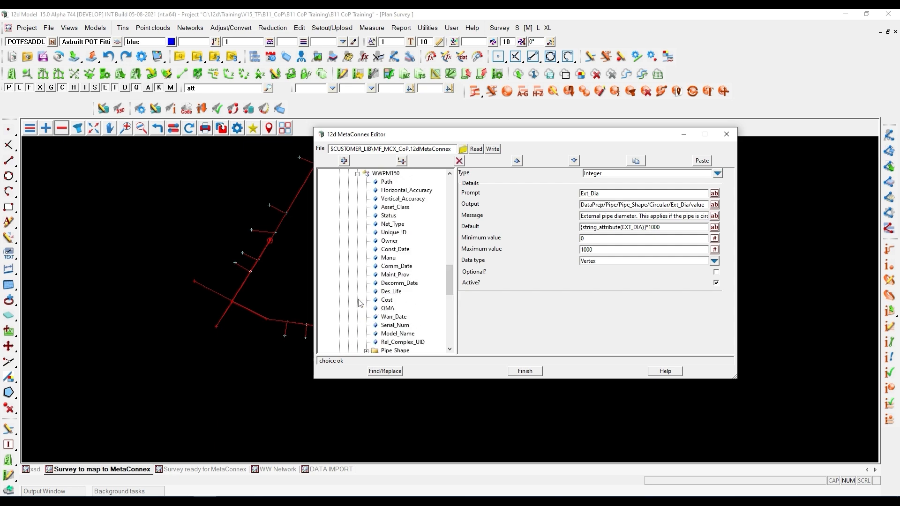
drag(449, 271, 449, 285)
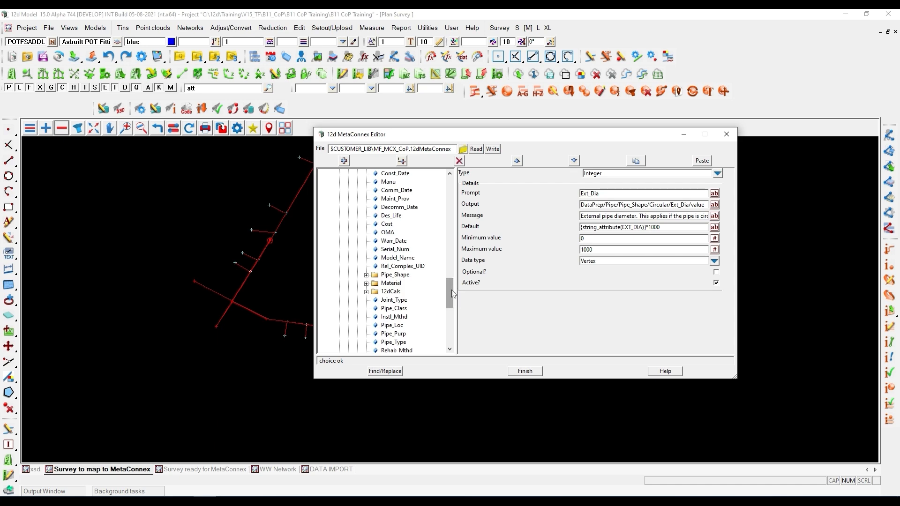
drag(450, 293, 449, 264)
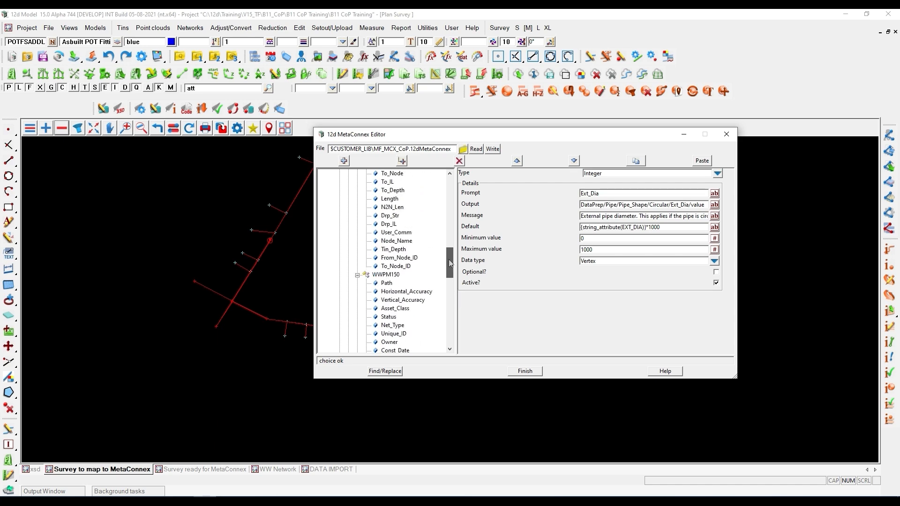
- Expand the circular pipe shape under WWPM150 and inspect its Int_Dia and Nom_Dia definitions
drag(450, 264, 449, 294)
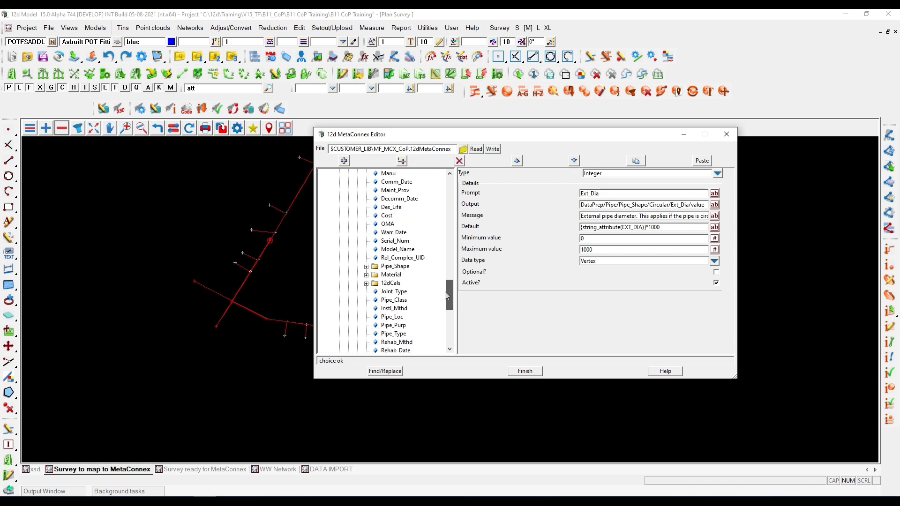
click(366, 266)
click(375, 275)
click(407, 283)
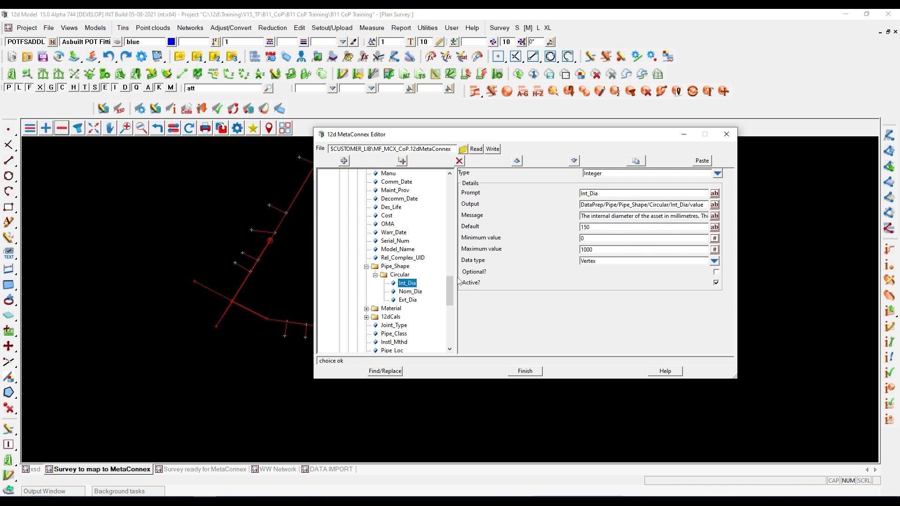
click(411, 292)
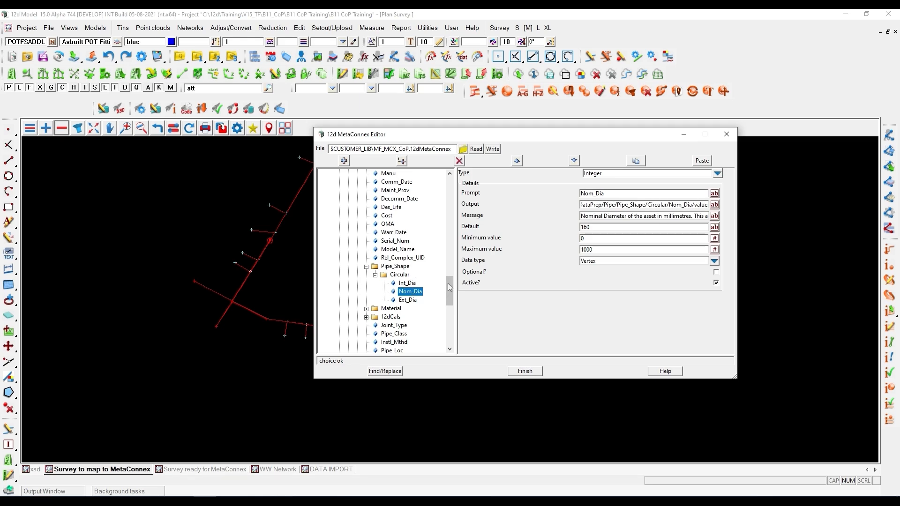
- Examine the WWPM150 Owner definition and its project_attribute default, then put the MetaConnex Editor away
scroll(449, 281, up, 6)
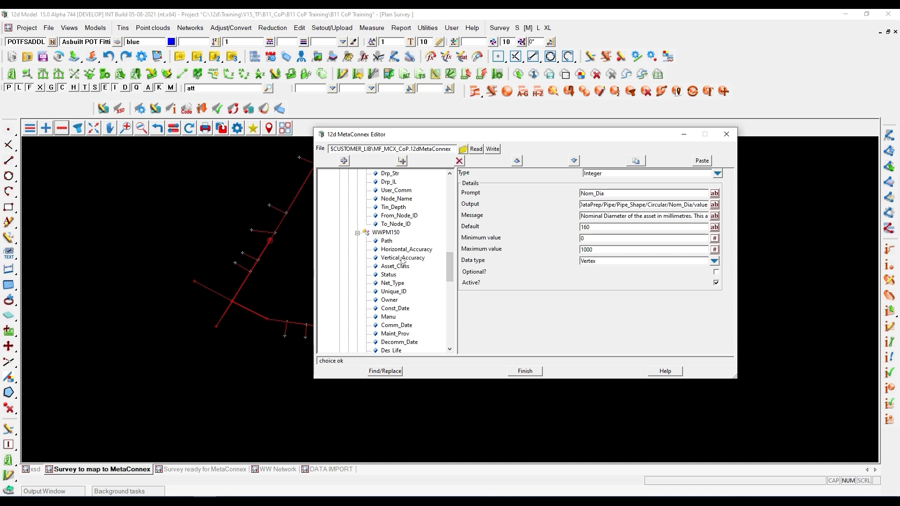
scroll(402, 316, down, 3)
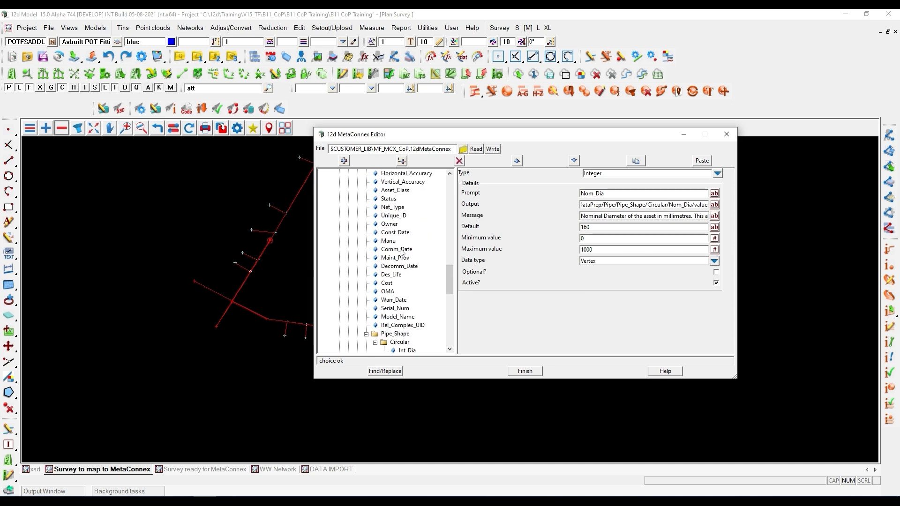
click(390, 225)
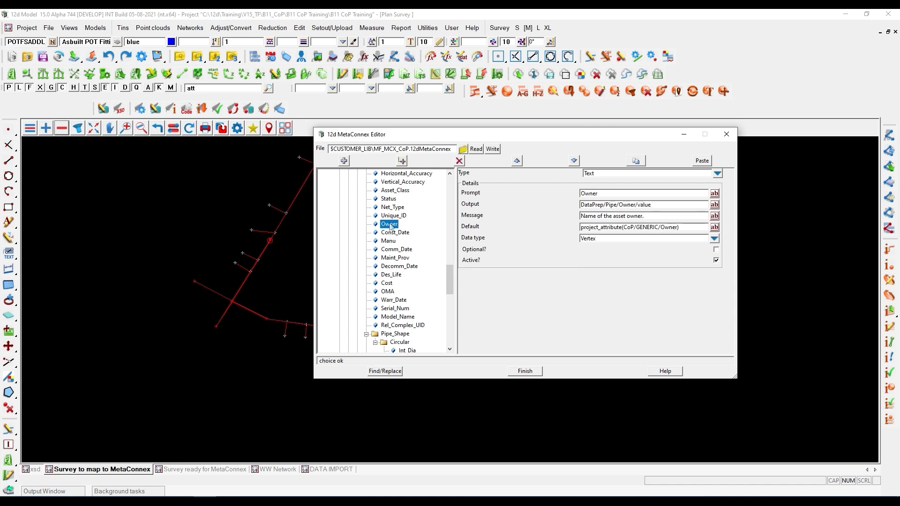
drag(582, 229, 619, 229)
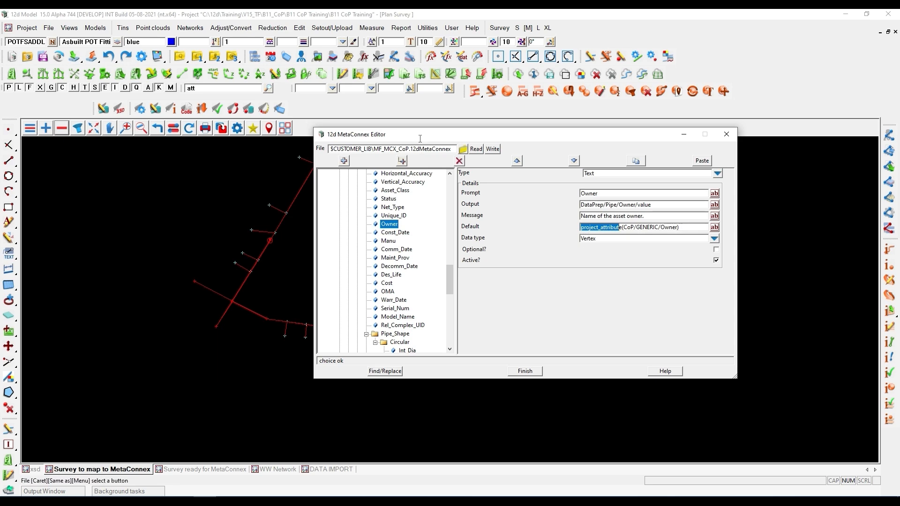
drag(418, 134, 464, 162)
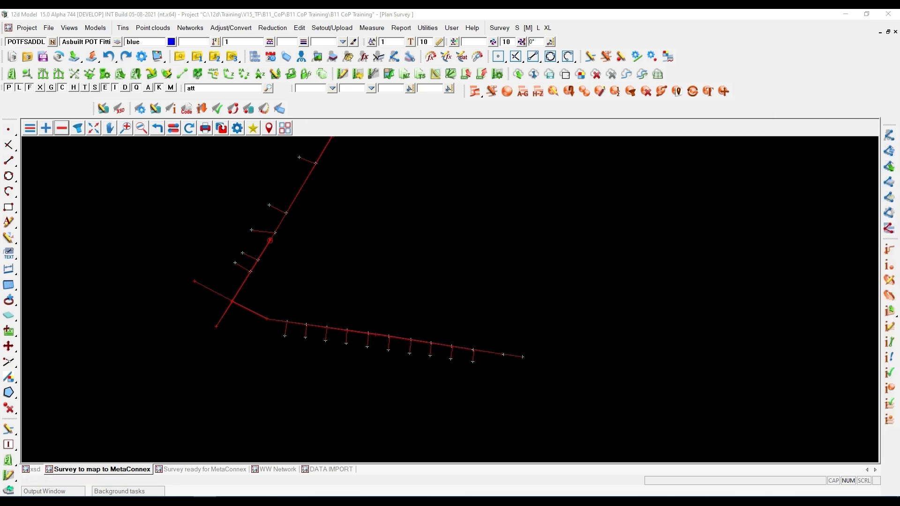
- Bring up MetaConnex Apply and choose the Survey to map to MetaConnex view as the data to use
click(202, 109)
drag(249, 120, 468, 144)
scroll(193, 339, down, 3)
scroll(271, 258, up, 1)
click(488, 174)
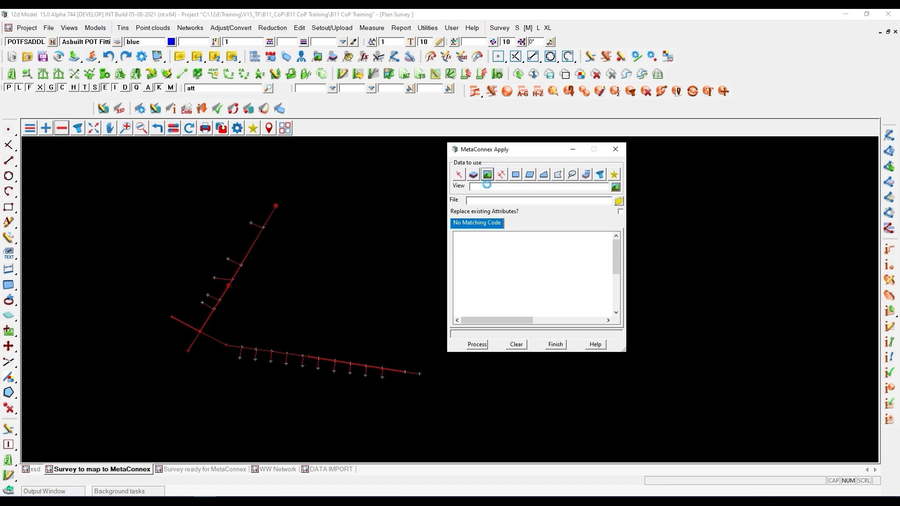
click(488, 184)
click(308, 255)
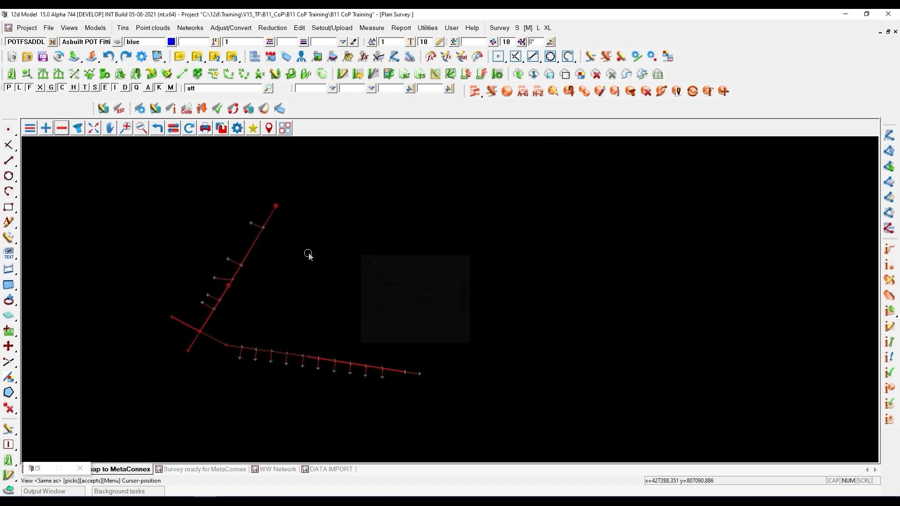
- Apply MetaConnex attributes with the customer library file MF_MCX_CoP.12dfieldcodes, replacing existing attributes
click(617, 201)
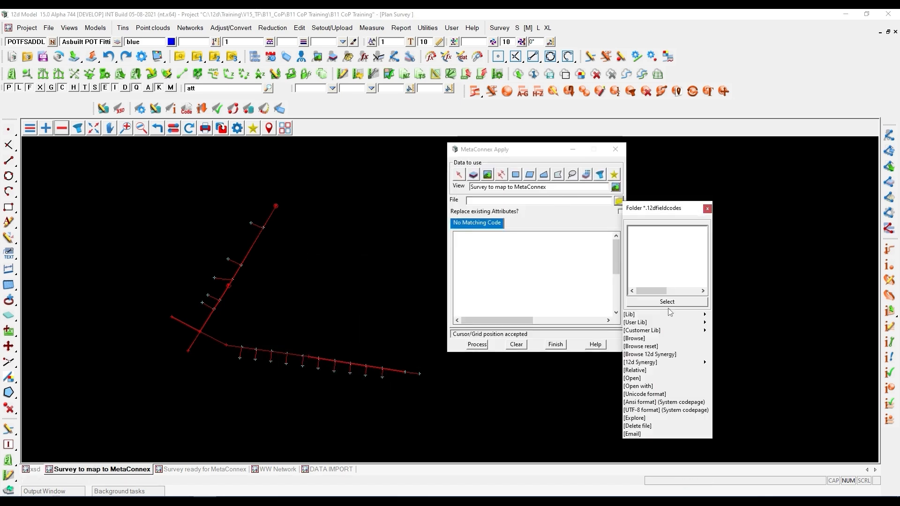
mouse_move(707, 329)
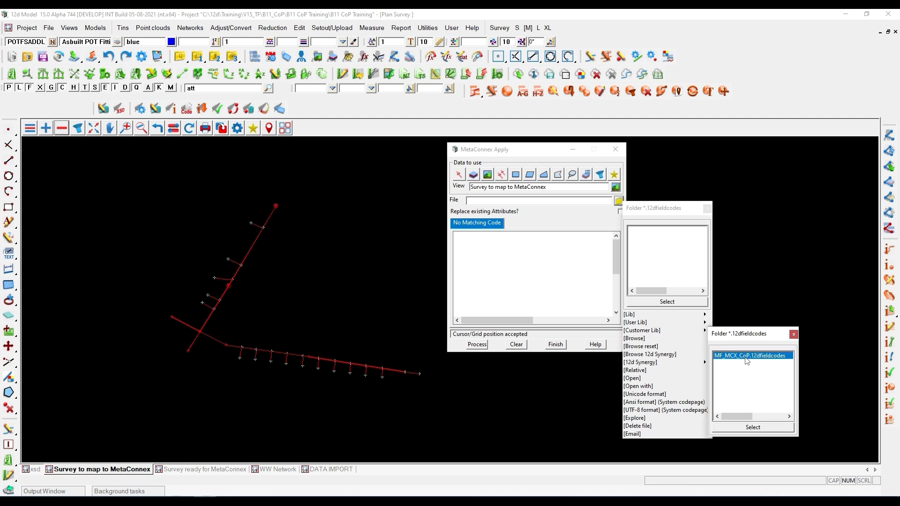
double_click(746, 355)
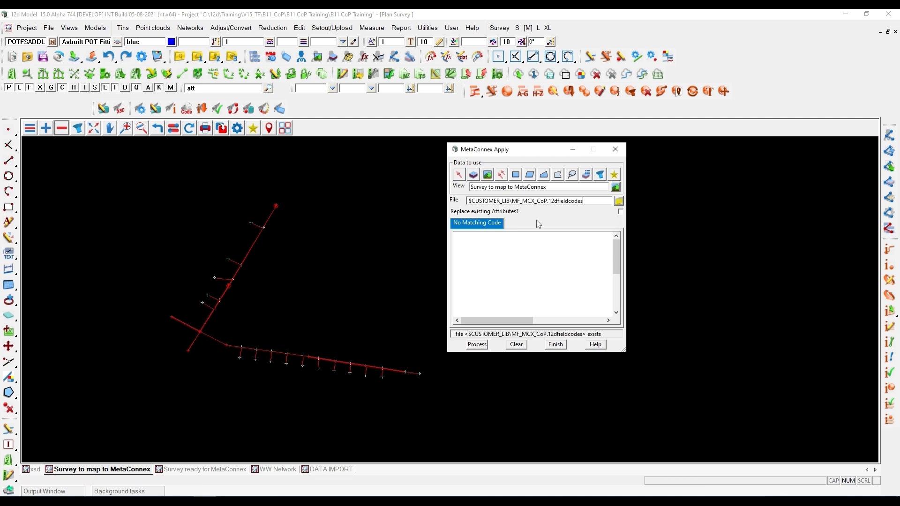
click(479, 213)
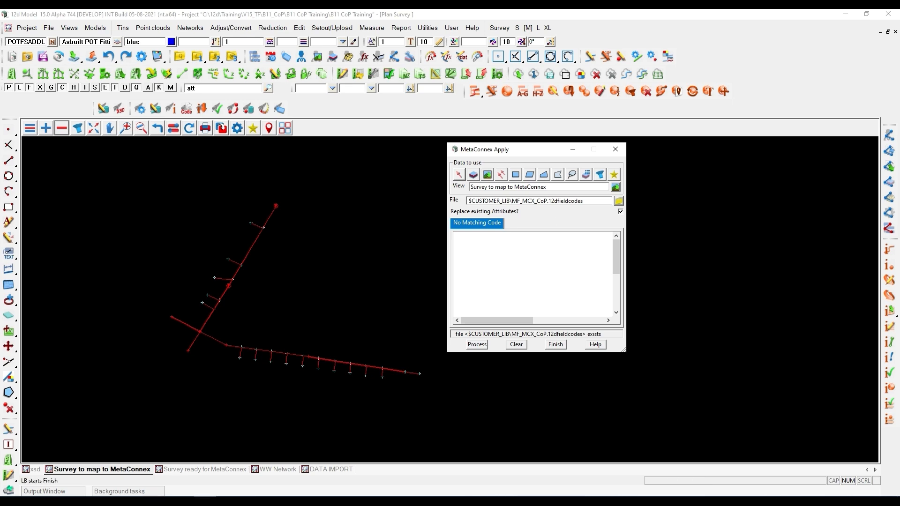
click(473, 347)
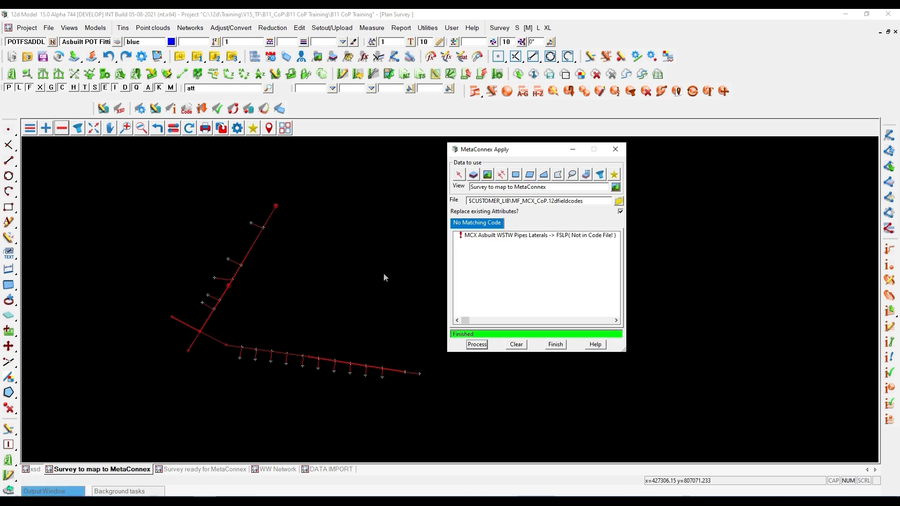
- Locate the unmatched FSLP string of the MCX Asbuilt WSTW Pipes Laterals model in the plan view
click(481, 236)
scroll(243, 347, up, 4)
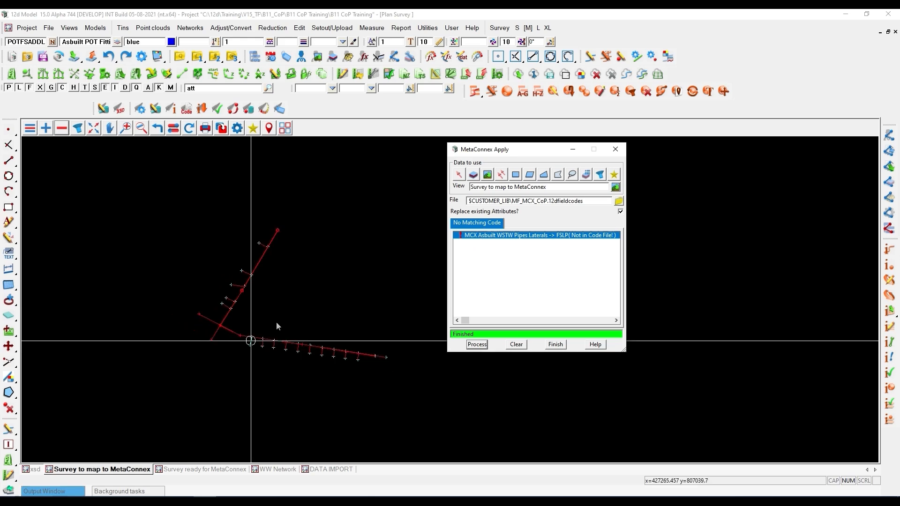
scroll(251, 344, up, 4)
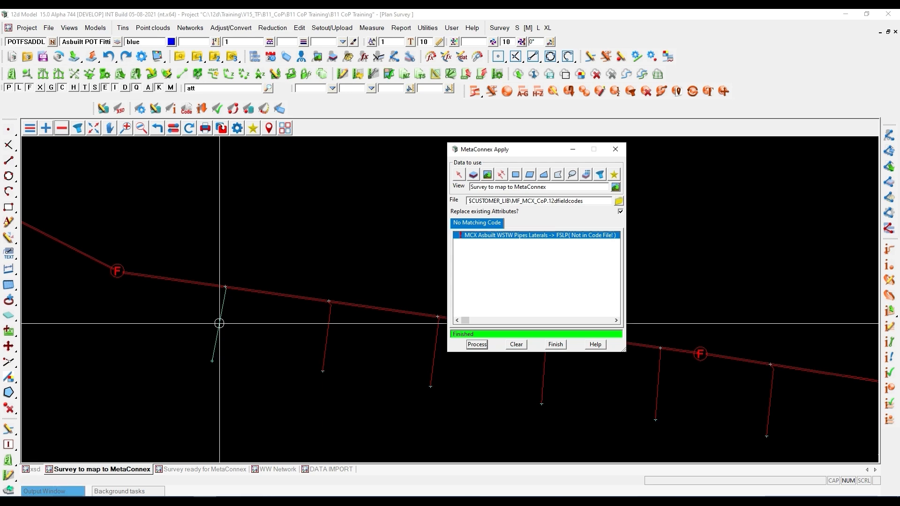
drag(899, 175, 899, 276)
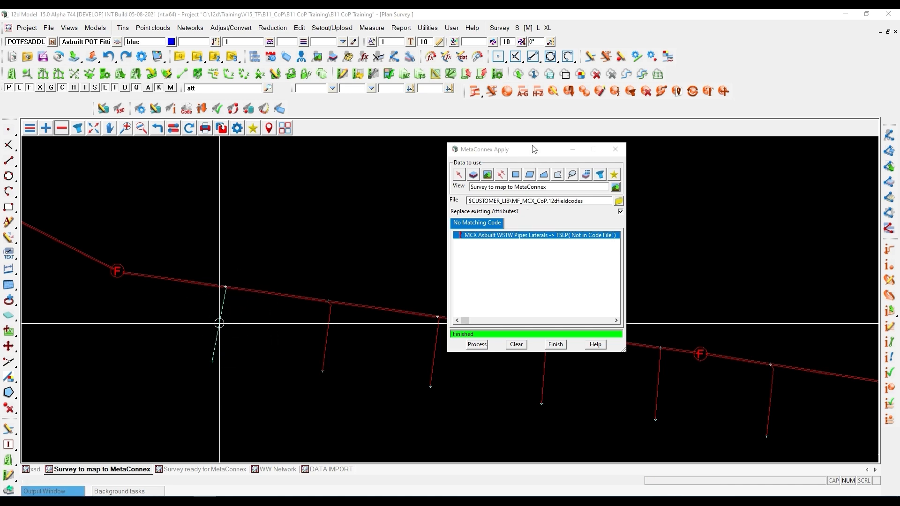
- Change the FSLP lateral string to the same properties as a neighbouring WWPLateral string, replacing the existing data
click(555, 93)
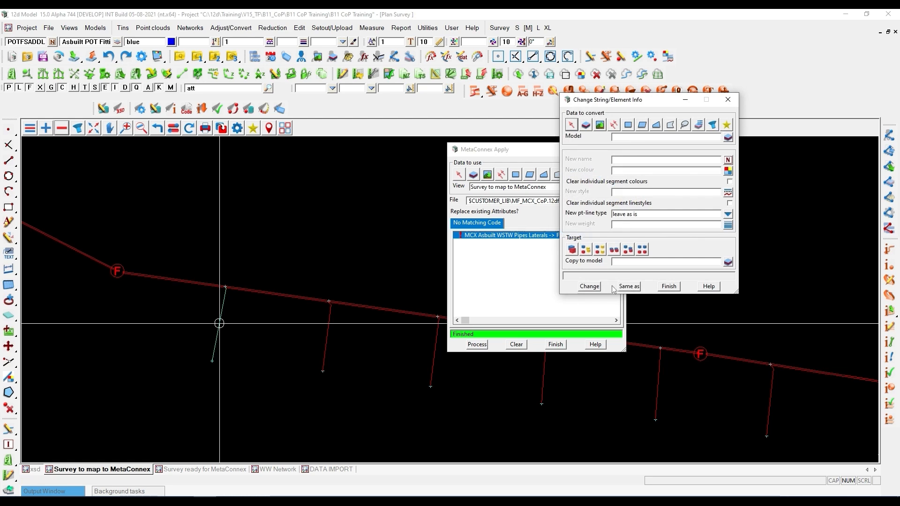
click(327, 336)
middle_click(327, 336)
click(569, 126)
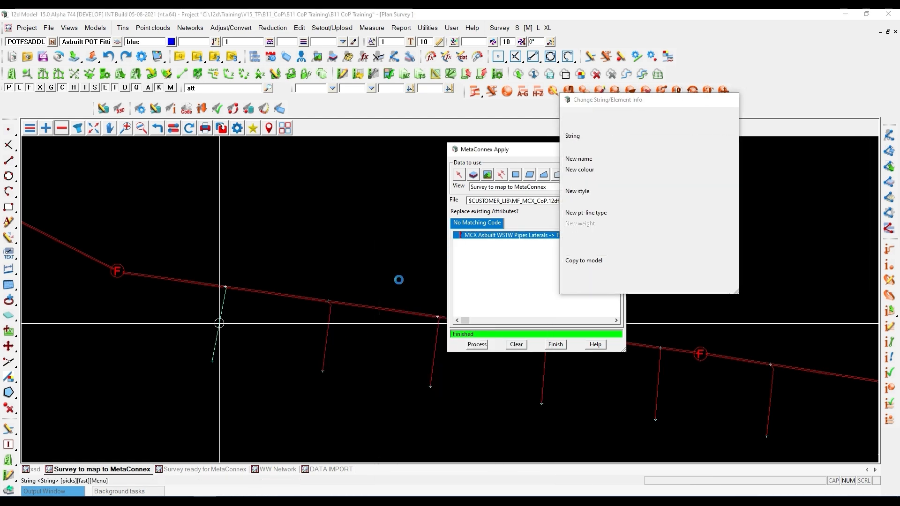
click(223, 304)
middle_click(223, 303)
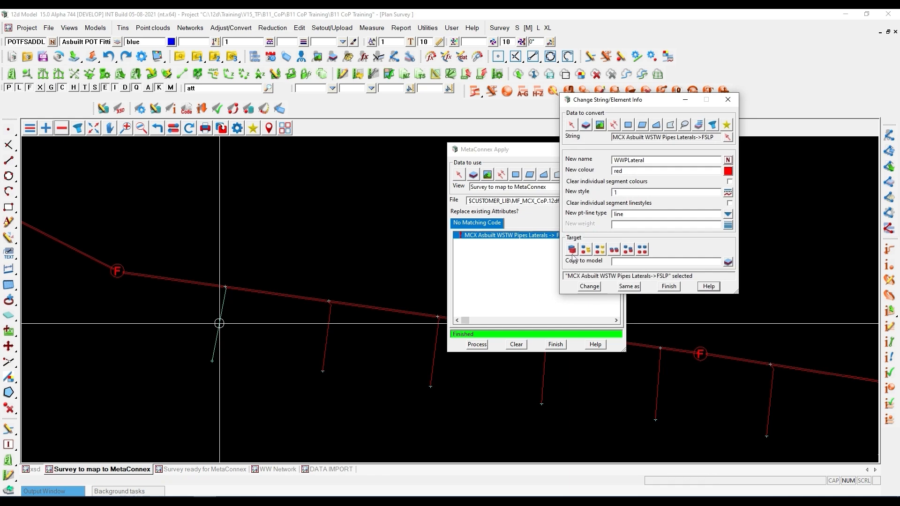
click(590, 287)
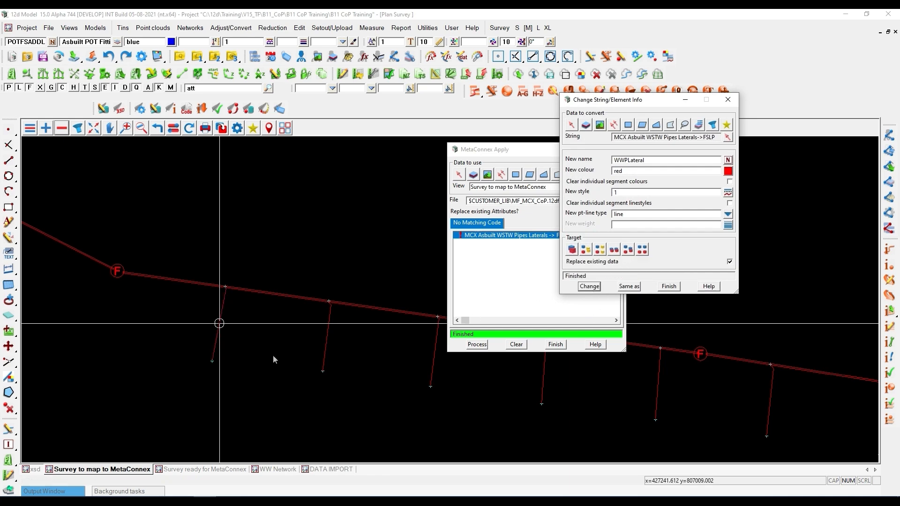
- Reapply the MetaConnex attributes to the survey view and close the string change dialog
click(478, 346)
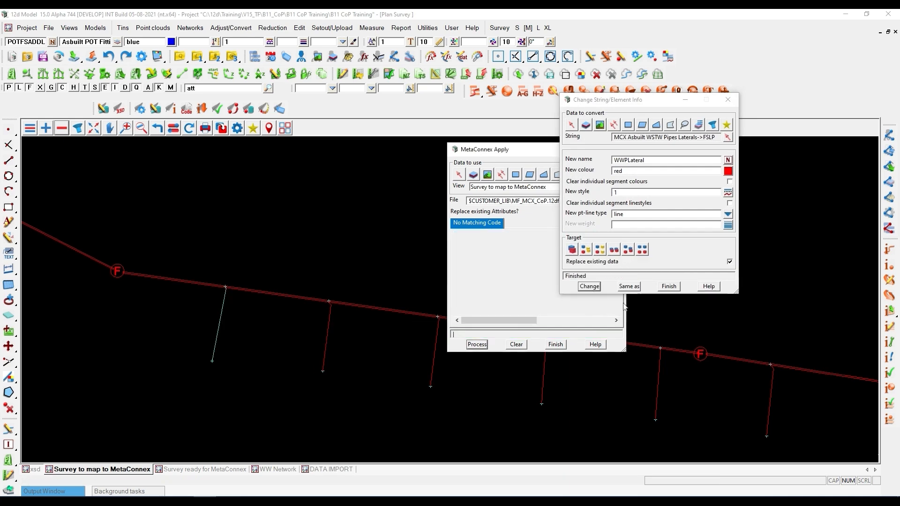
click(669, 287)
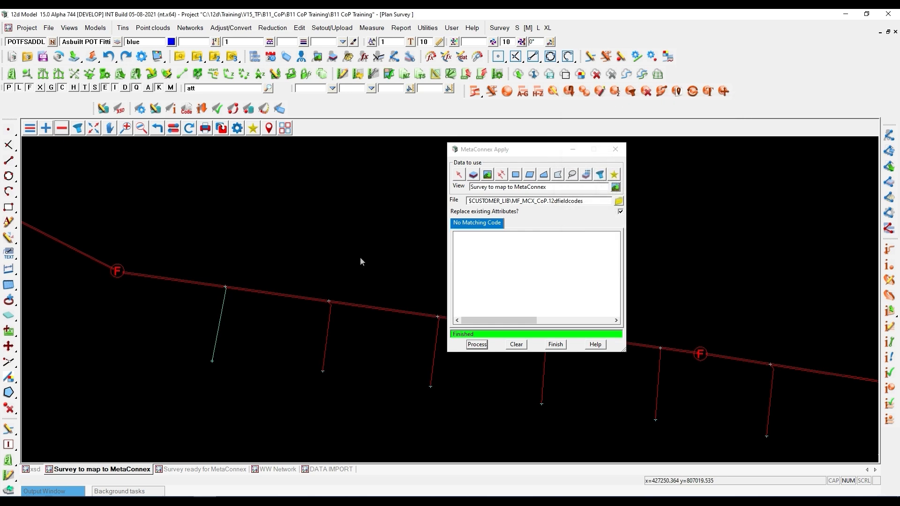
scroll(360, 257, down, 3)
scroll(123, 359, down, 6)
scroll(150, 274, up, 2)
scroll(150, 281, down, 2)
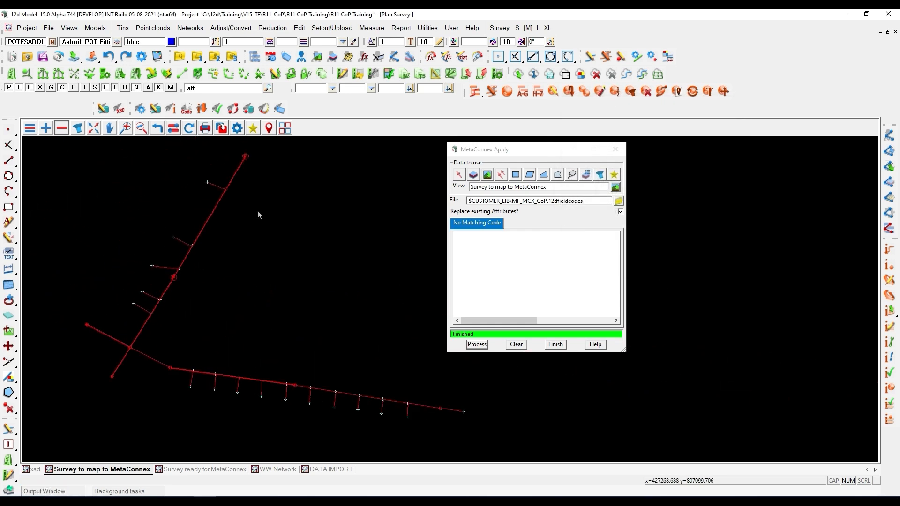
- Run MetaConnex Validate on the Survey to map to MetaConnex view using the customer library file MF_MCX_CoP.12dfieldcodes
click(218, 109)
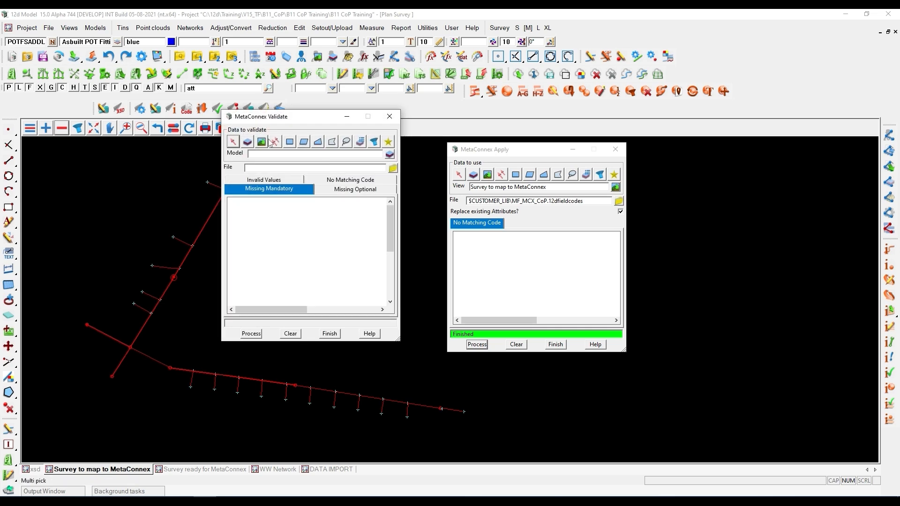
click(262, 142)
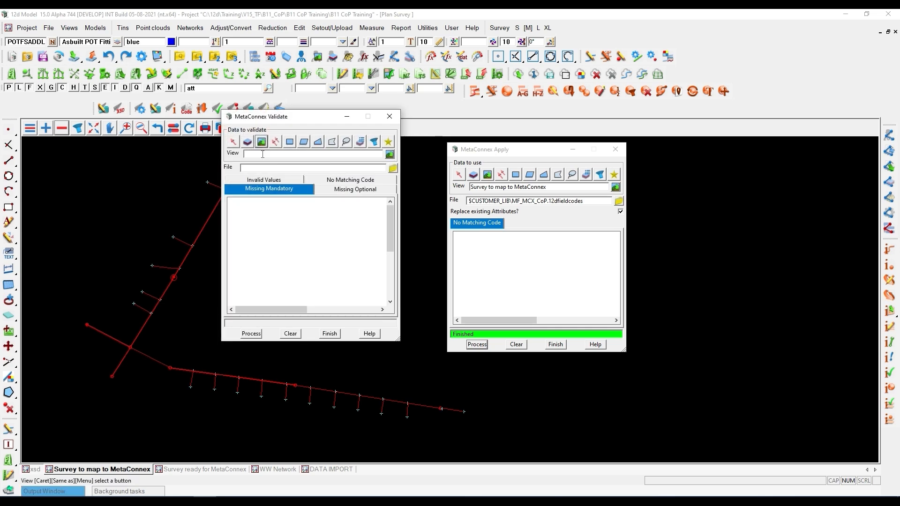
middle_click(262, 154)
click(266, 202)
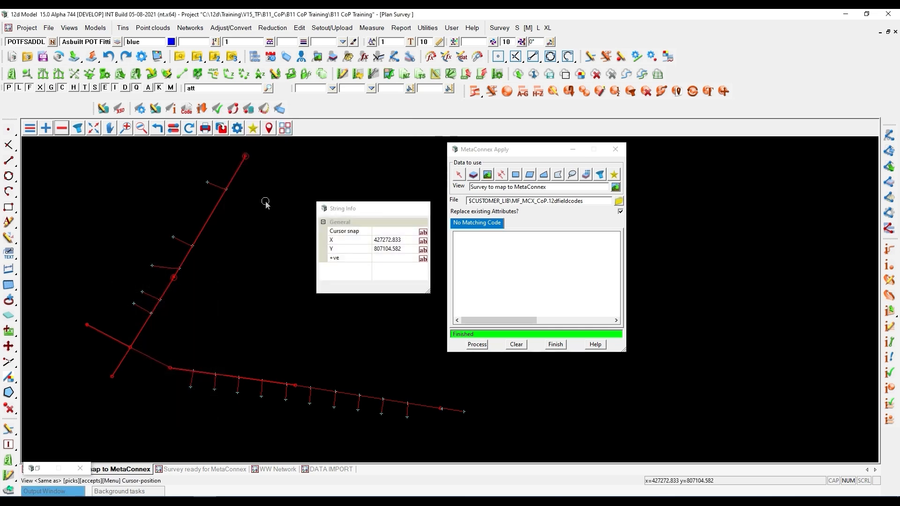
middle_click(266, 202)
click(393, 168)
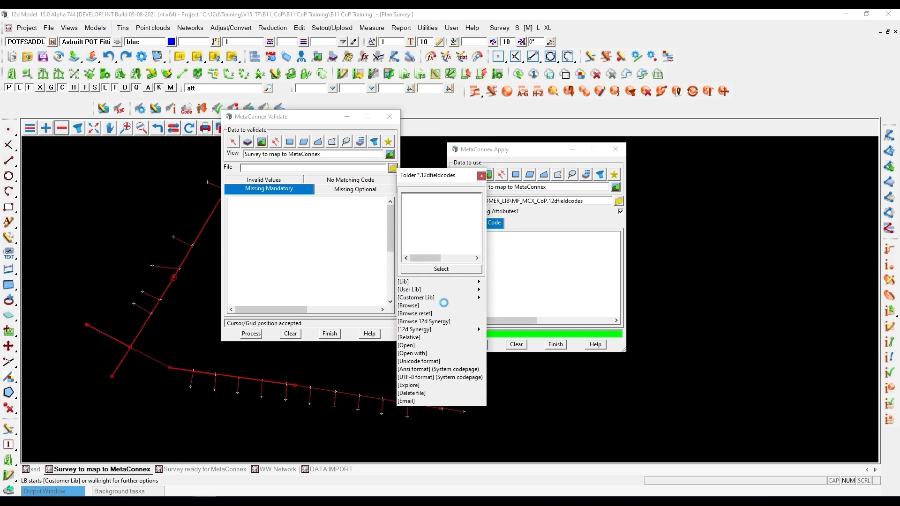
mouse_move(469, 298)
double_click(522, 323)
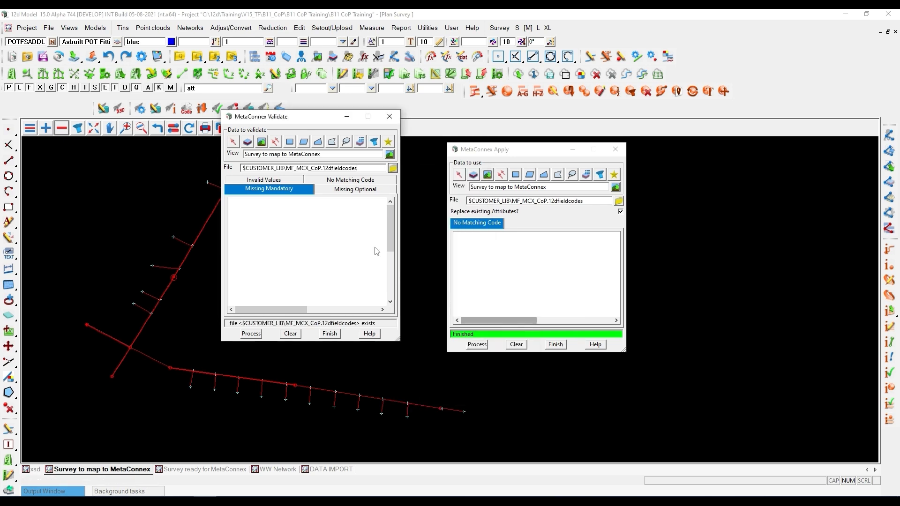
click(254, 334)
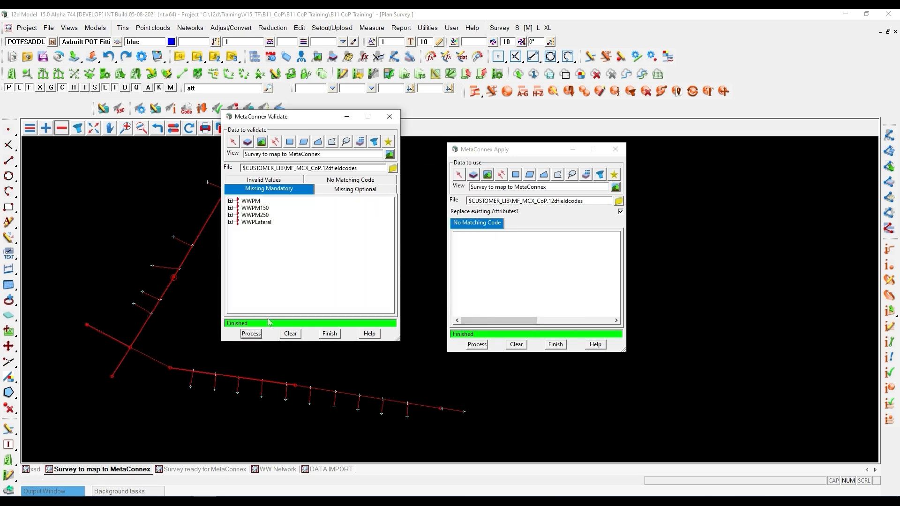
- Widen the validation dialog, check No Matching Code and Invalid Values, and locate the WWPLateral From_Depth error in plan
drag(400, 212, 764, 211)
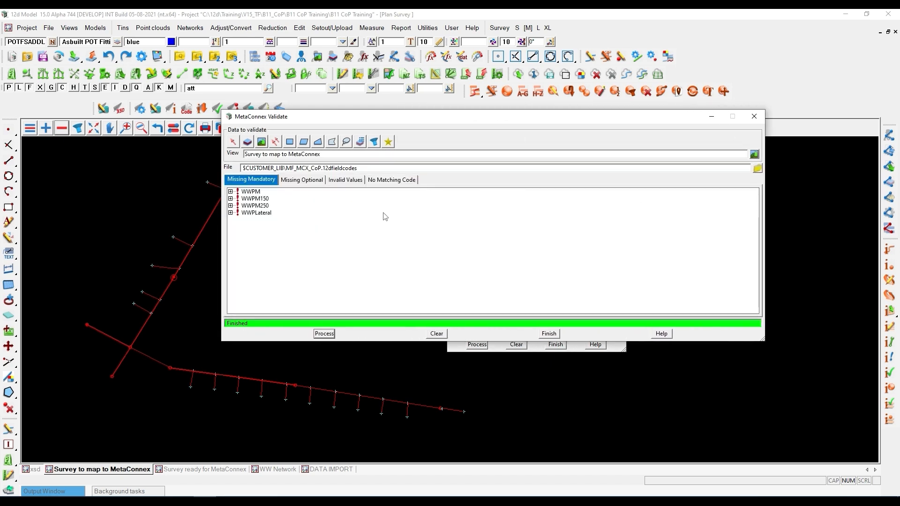
click(388, 180)
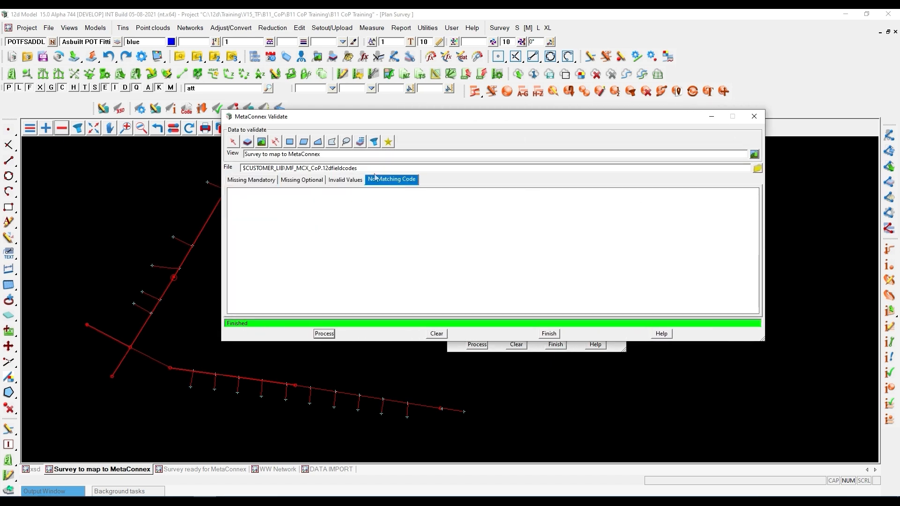
click(345, 181)
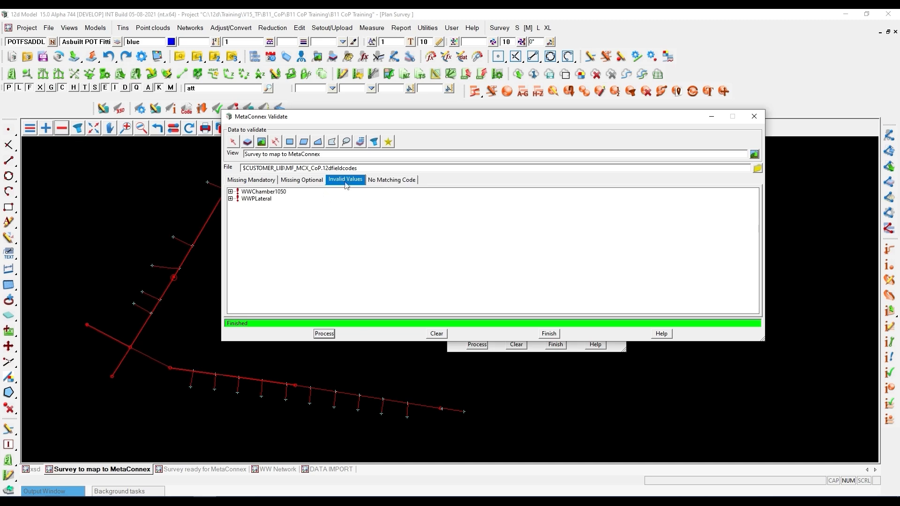
click(231, 199)
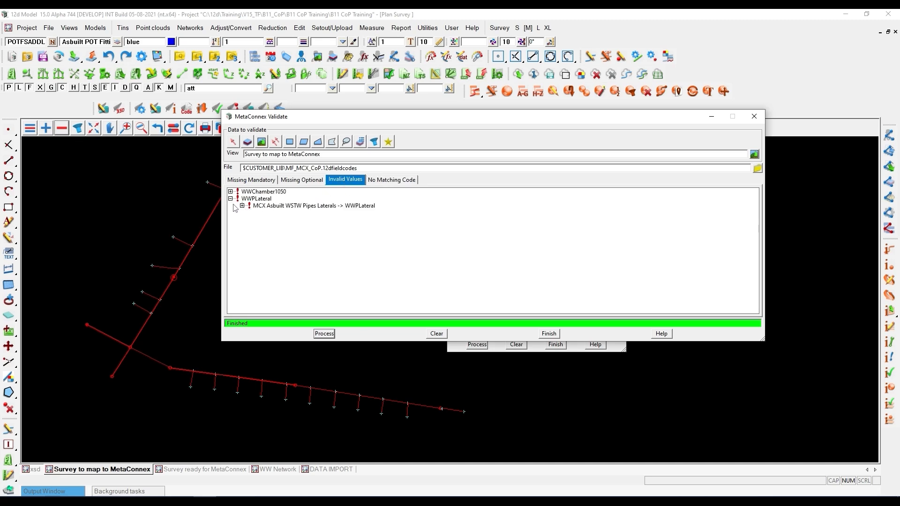
click(258, 207)
click(242, 206)
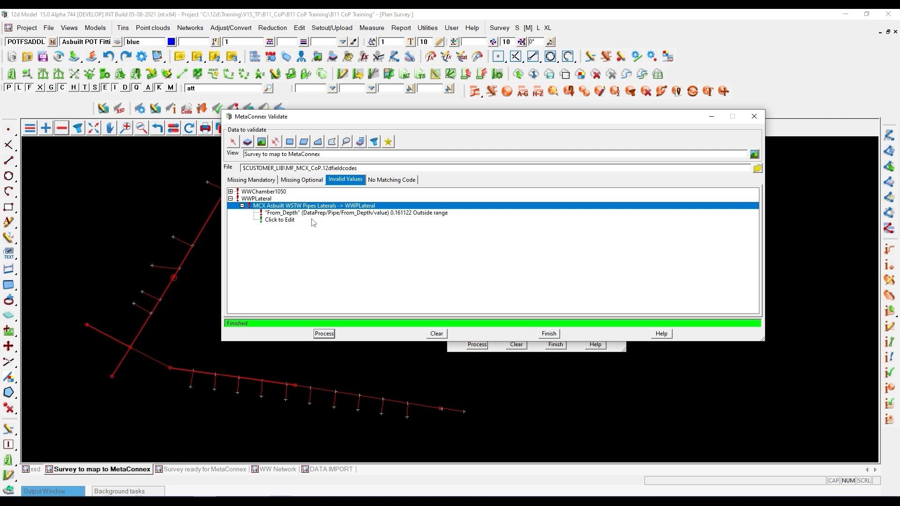
click(352, 214)
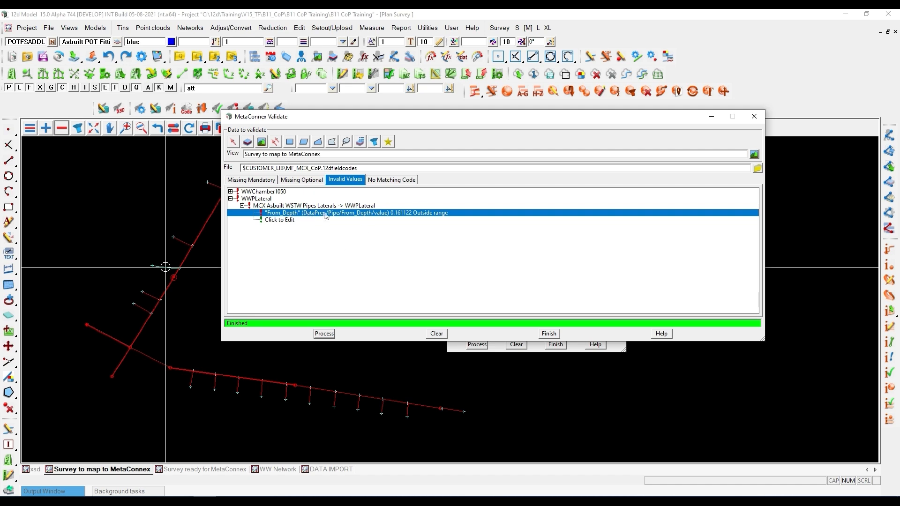
- Examine the missing optional attributes of the first WWPM string in the MCX Asbuilt WSTW Pipes Mains model
click(293, 182)
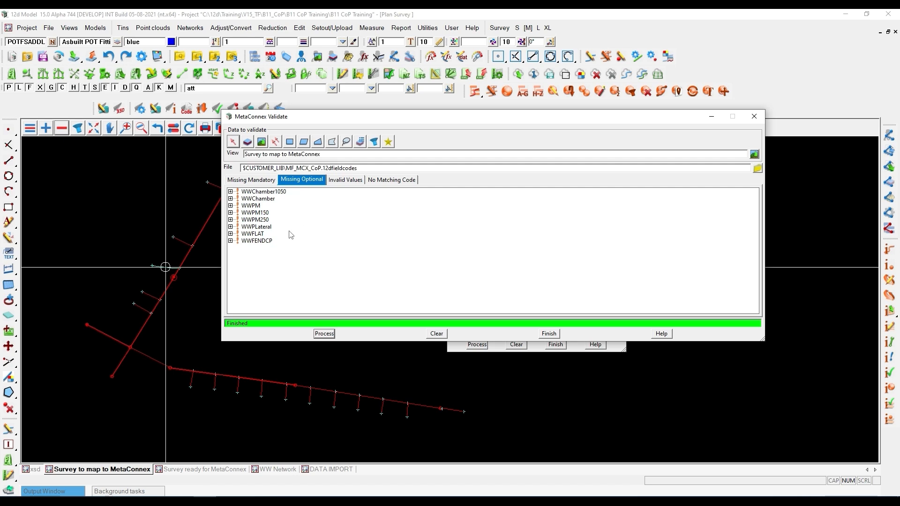
click(230, 206)
click(242, 213)
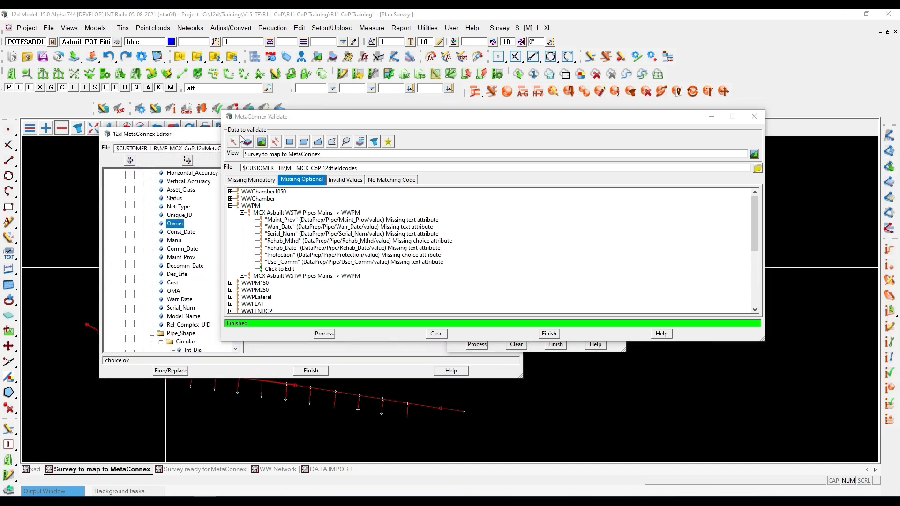
- Inspect the Owner pipe attribute definition in the MetaConnex Editor, and clear the editor from the view
drag(322, 122, 553, 56)
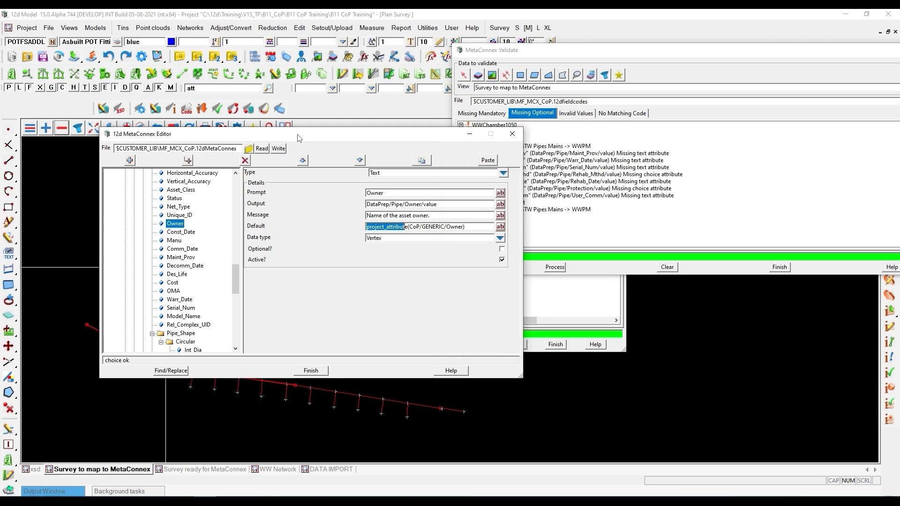
click(266, 253)
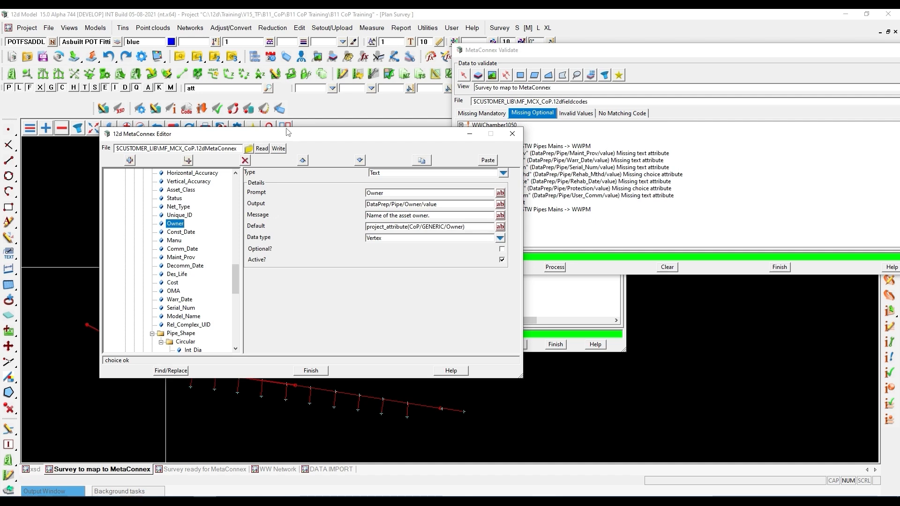
drag(275, 136, 371, 179)
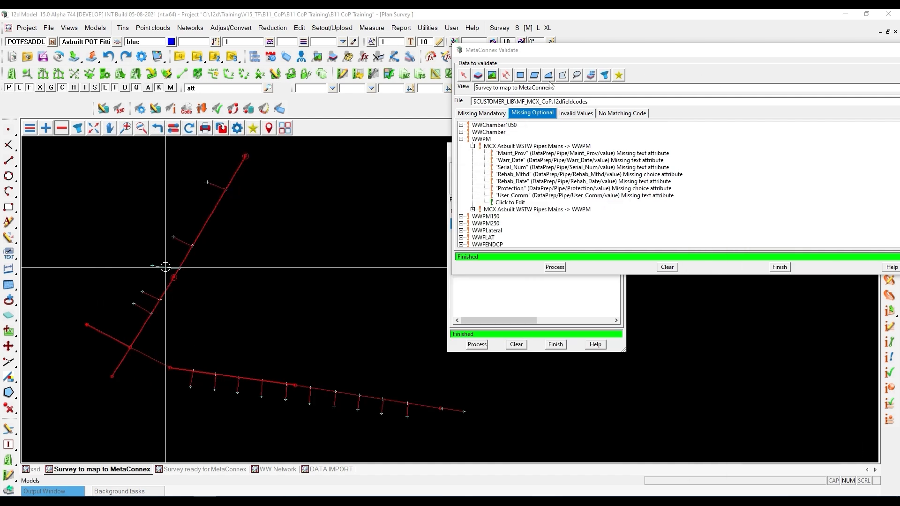
- Examine the missing mandatory attributes of the WWPM and WWPM150 mains, and locate the first WWPM string with the N2N_Len error in plan
click(486, 116)
drag(508, 54, 302, 81)
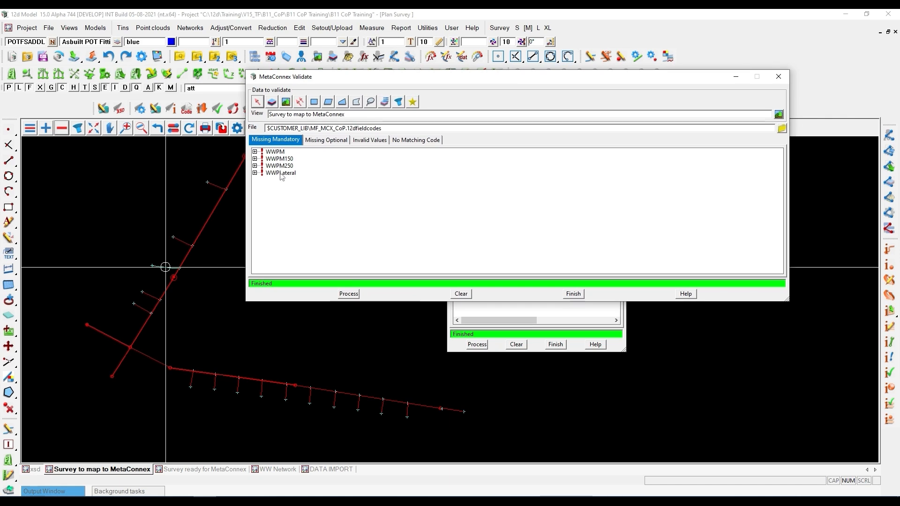
click(255, 152)
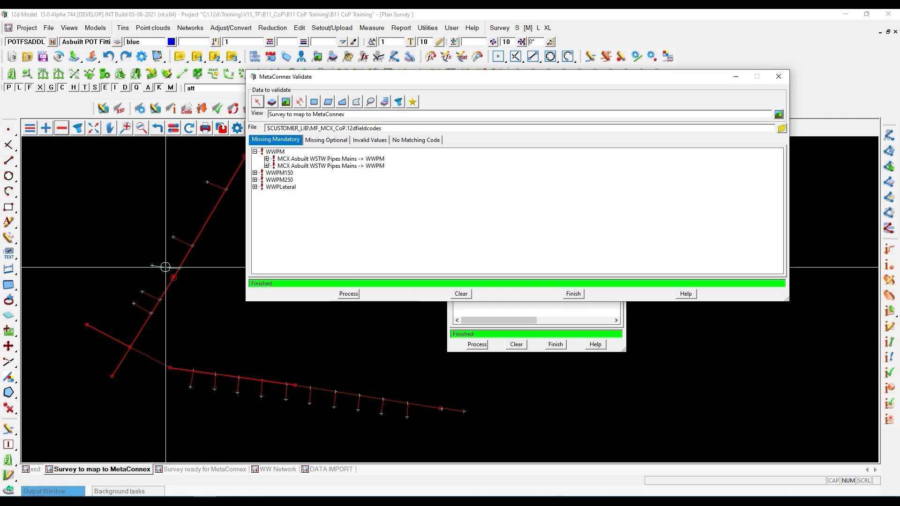
click(266, 159)
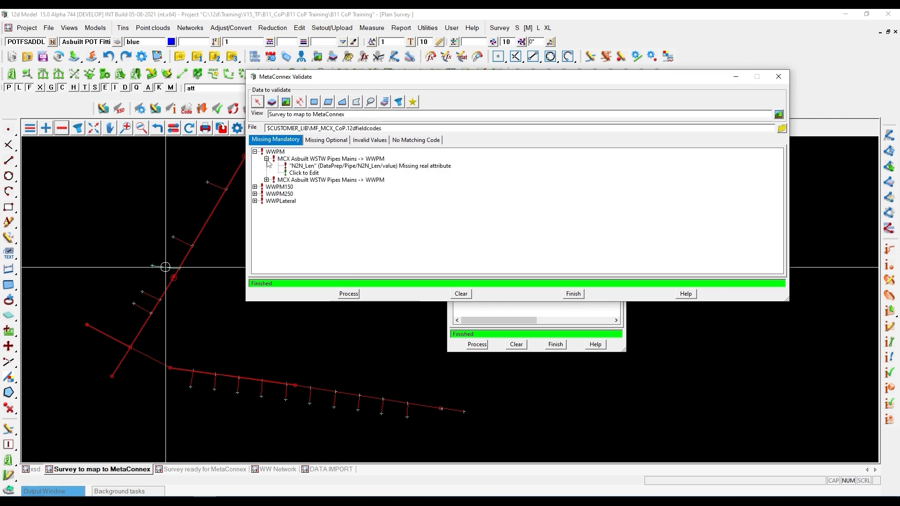
click(329, 167)
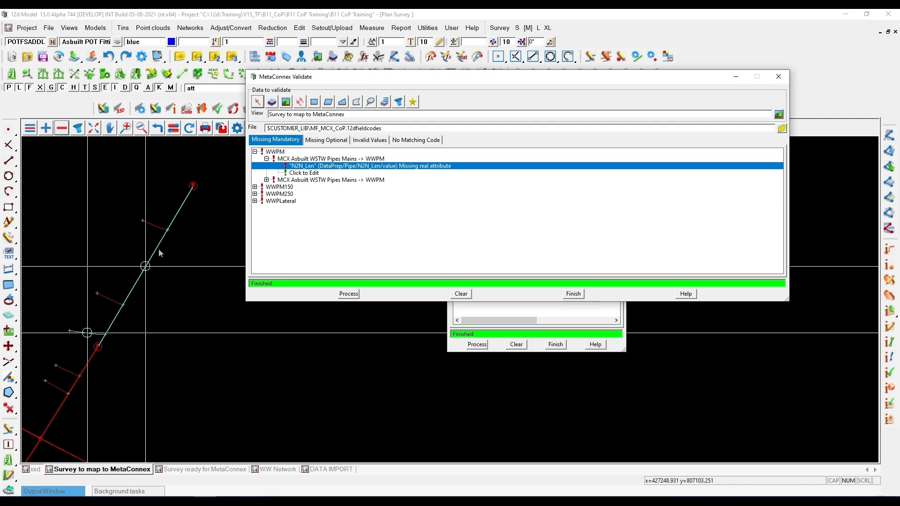
click(254, 186)
click(266, 193)
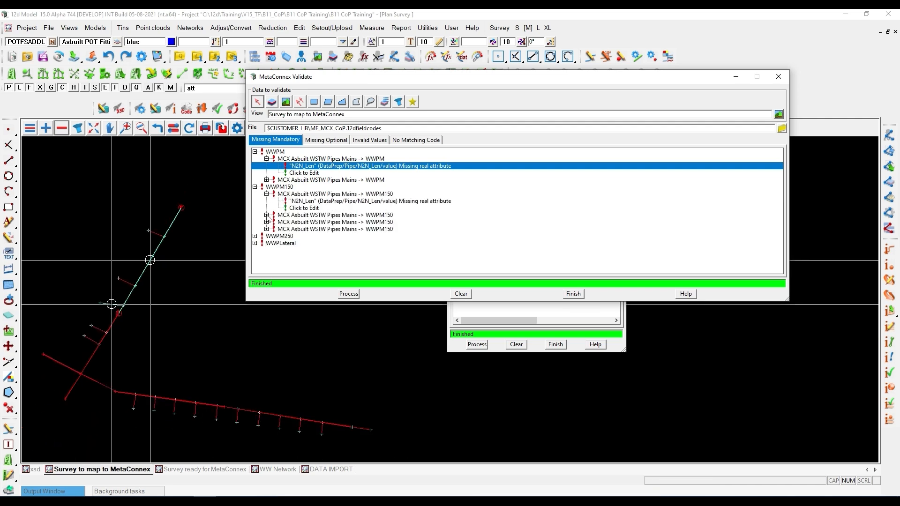
click(266, 214)
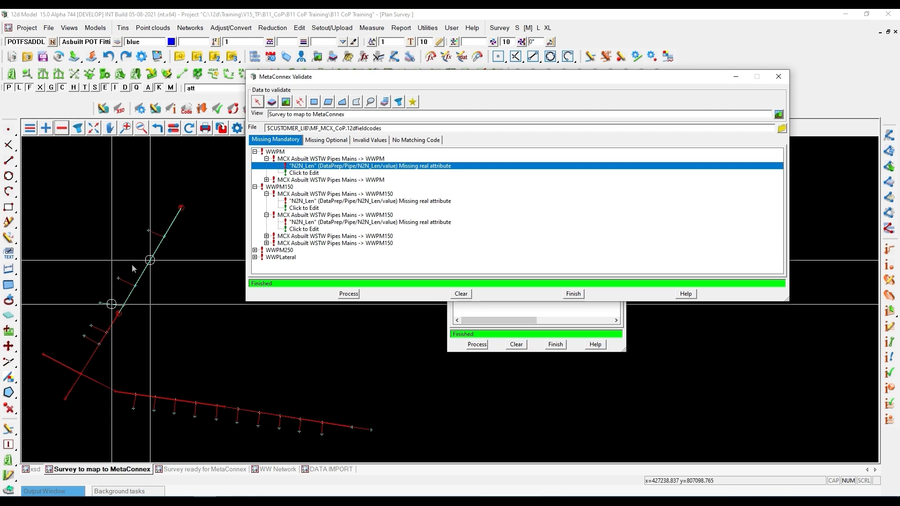
- Examine in plan view where the highlighted WWPM main meets the chamber symbol marked F
drag(341, 84, 447, 78)
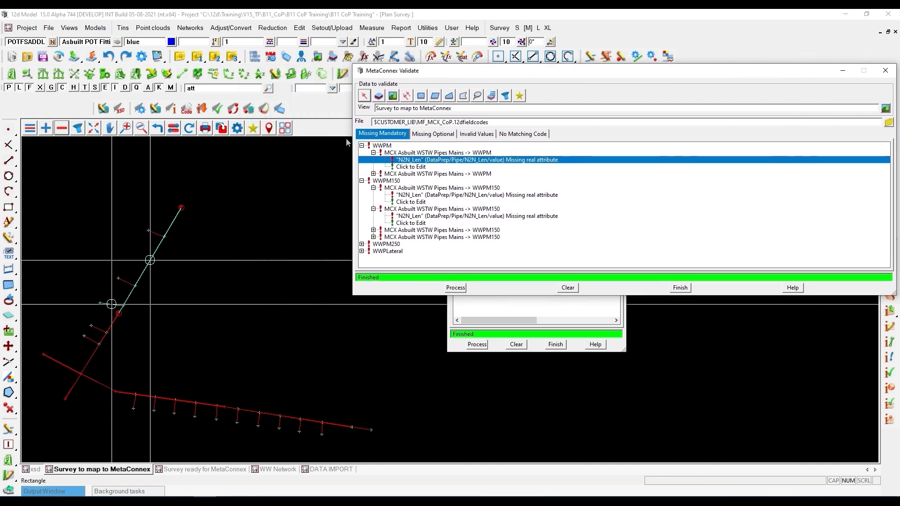
scroll(134, 309, up, 3)
scroll(133, 305, up, 3)
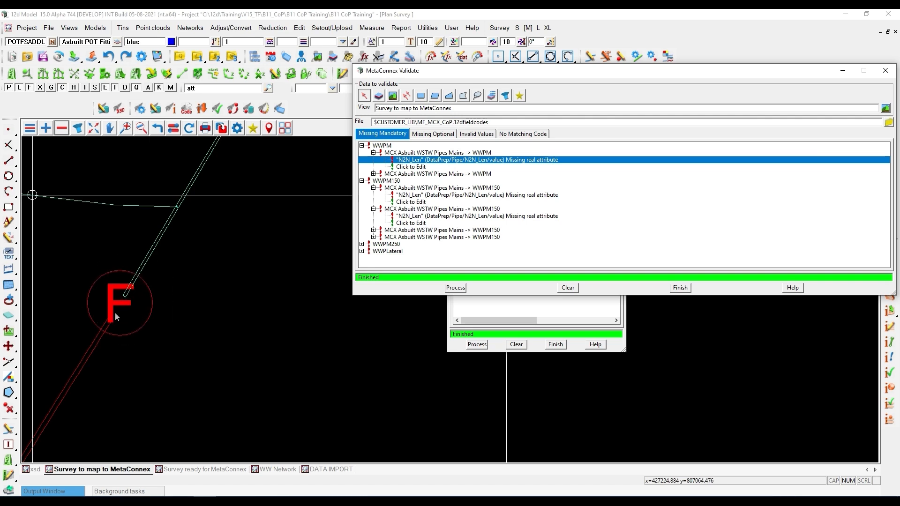
scroll(160, 313, down, 2)
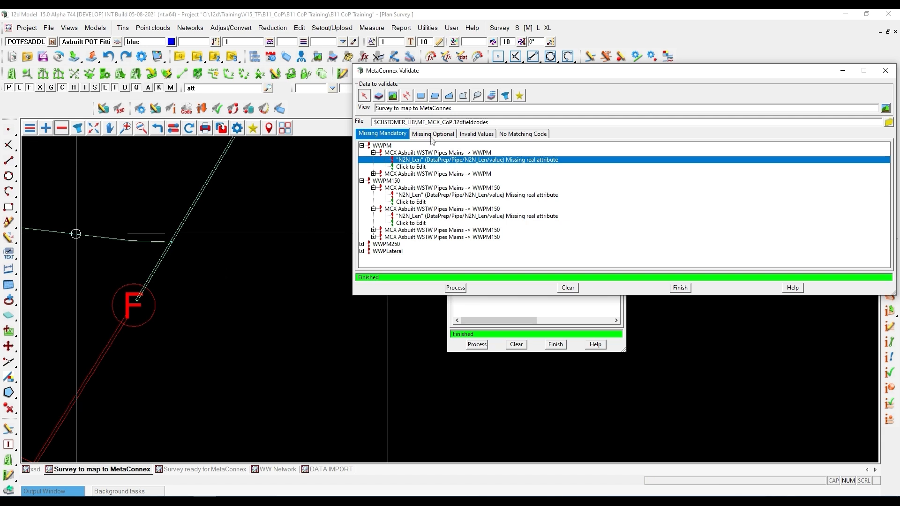
- Move the validation dialog aside and run Node to Node Distance on the survey pipe data
drag(462, 72, 406, 240)
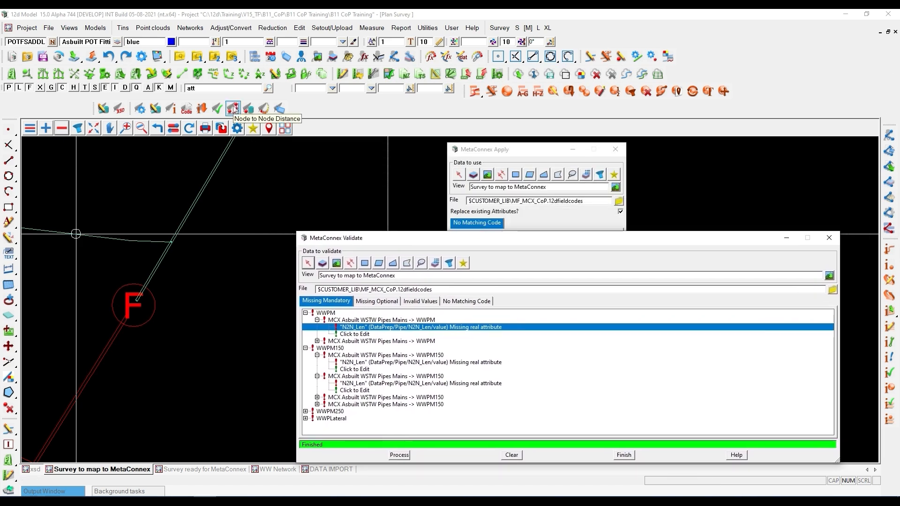
click(234, 109)
scroll(121, 315, up, 2)
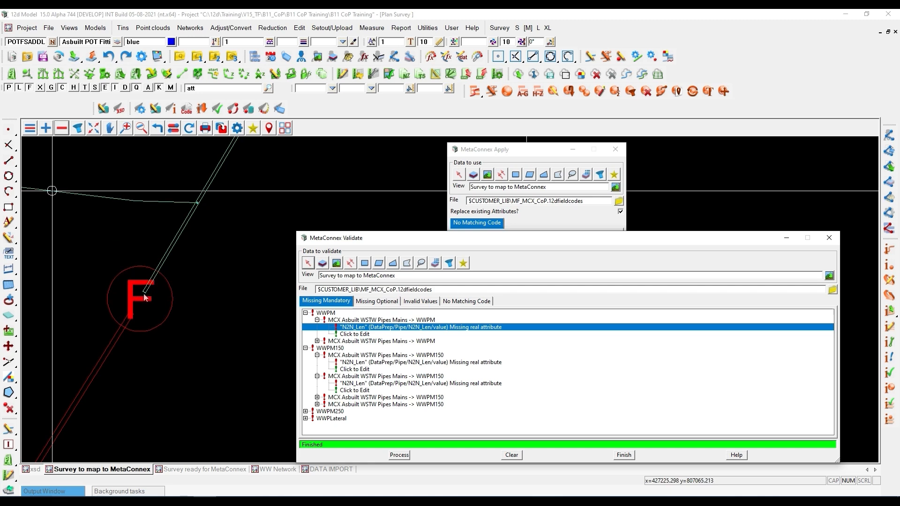
key(ctrl)
key(ctrl)
key(ctrl)
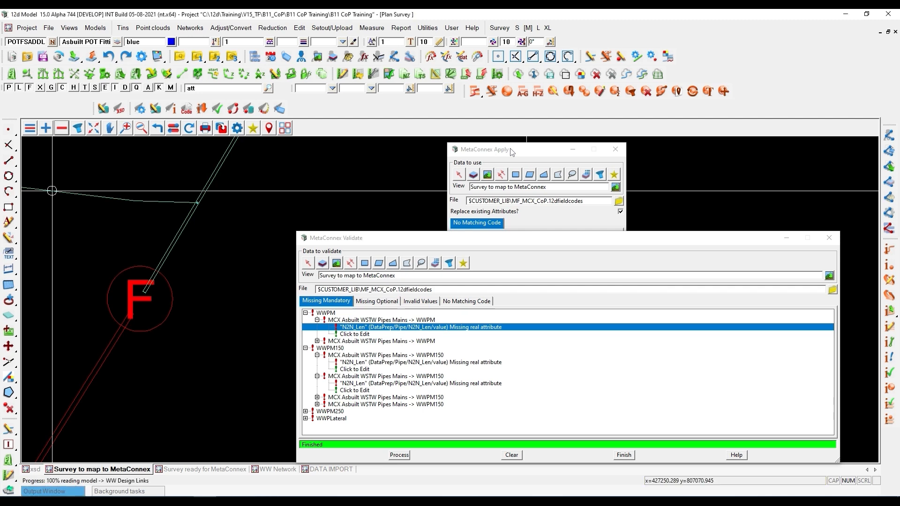
- Reapply the MetaConnex attributes to the Survey to map to MetaConnex view and rerun the validation
click(512, 151)
click(477, 346)
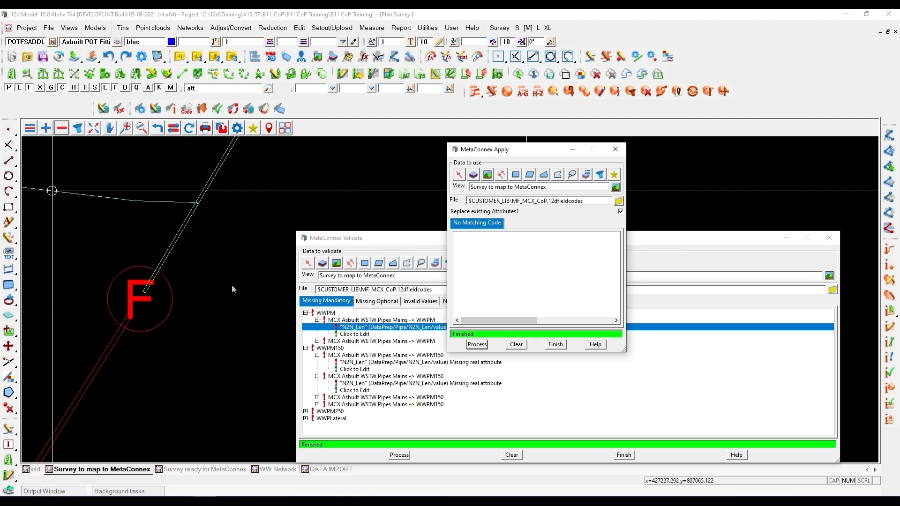
scroll(219, 283, down, 2)
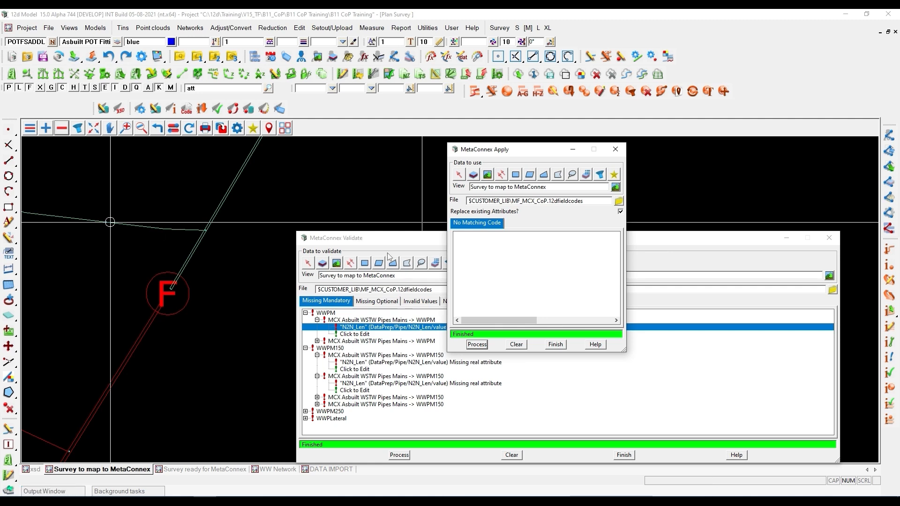
click(400, 456)
drag(372, 247, 259, 228)
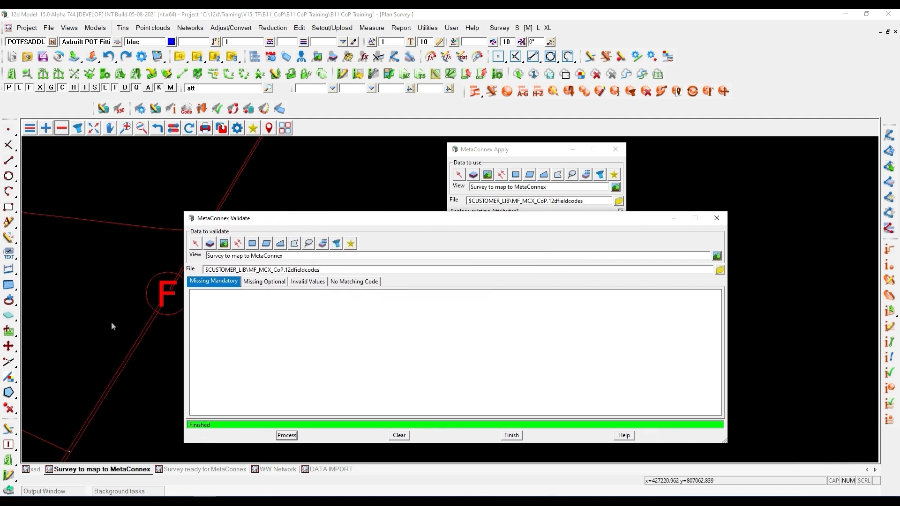
- Load the string attributes of the WWPM main above the chamber marked F for viewing
scroll(111, 323, down, 2)
scroll(180, 288, up, 1)
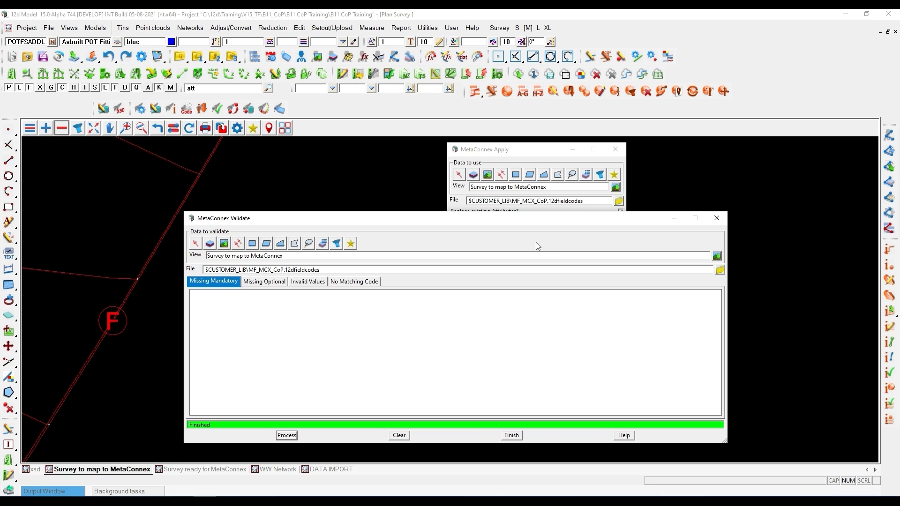
click(418, 170)
key(ctrl+a)
click(448, 362)
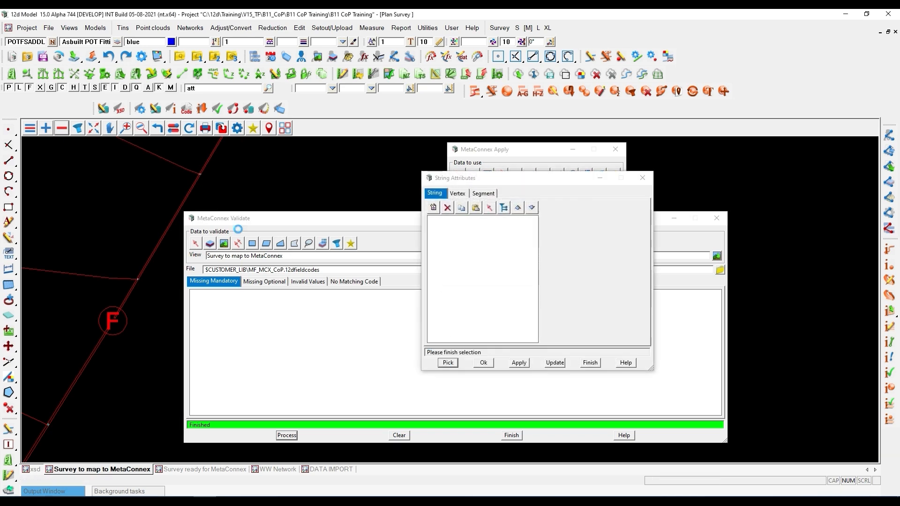
click(176, 216)
middle_click(179, 218)
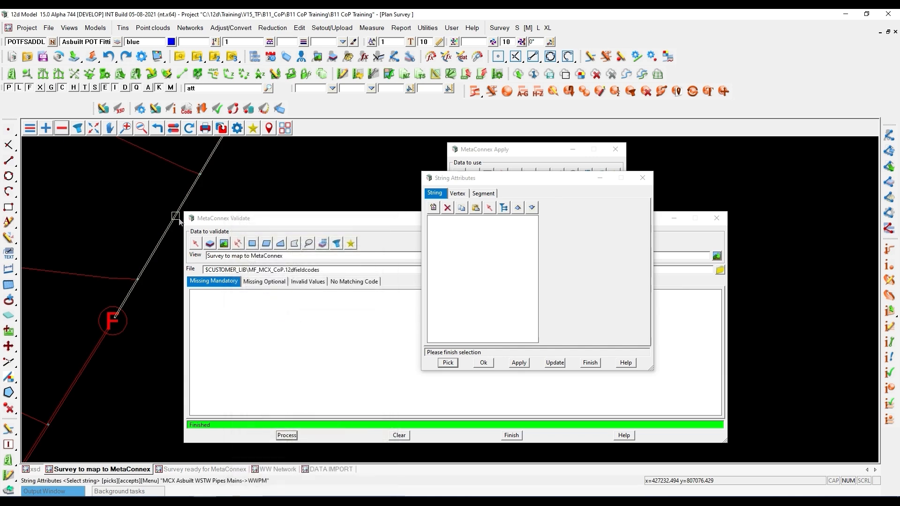
drag(468, 178, 226, 135)
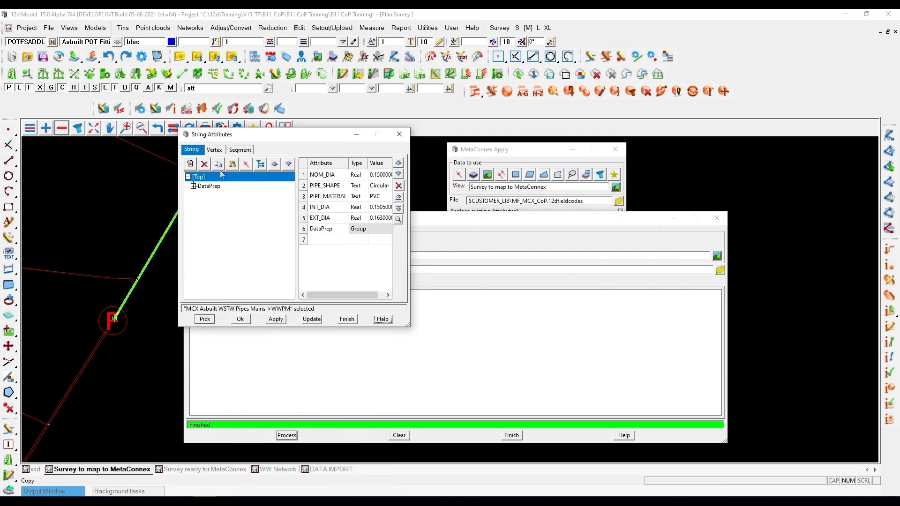
- Inspect the Int_Dia, Nom_Dia and Ext_Dia values under DataPrep, Pipe, Pipe_Shape, Circular for the WWPM main
click(194, 186)
click(194, 187)
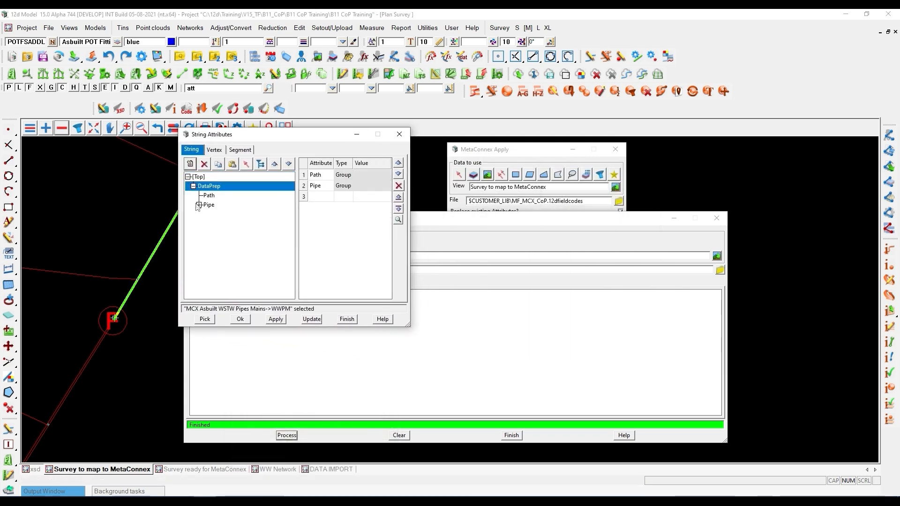
click(199, 205)
drag(291, 185, 293, 236)
click(205, 233)
click(223, 243)
click(210, 242)
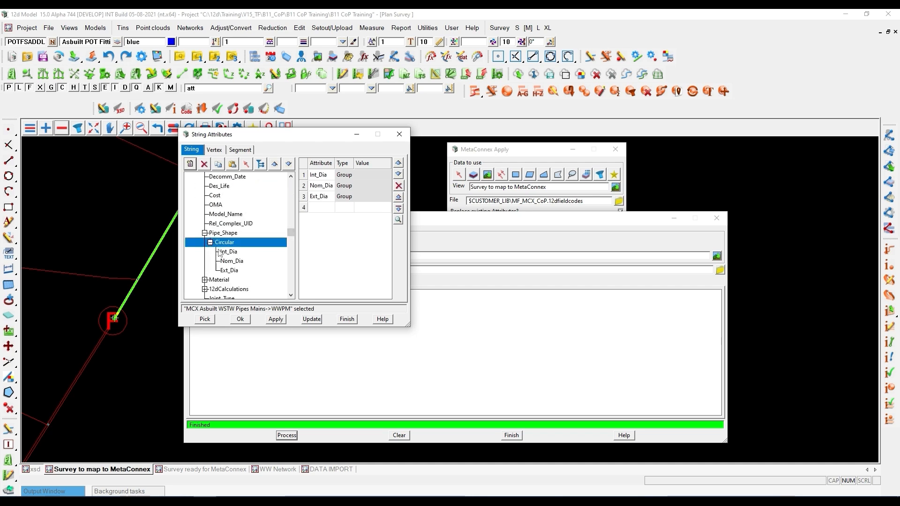
click(226, 252)
click(228, 261)
click(230, 271)
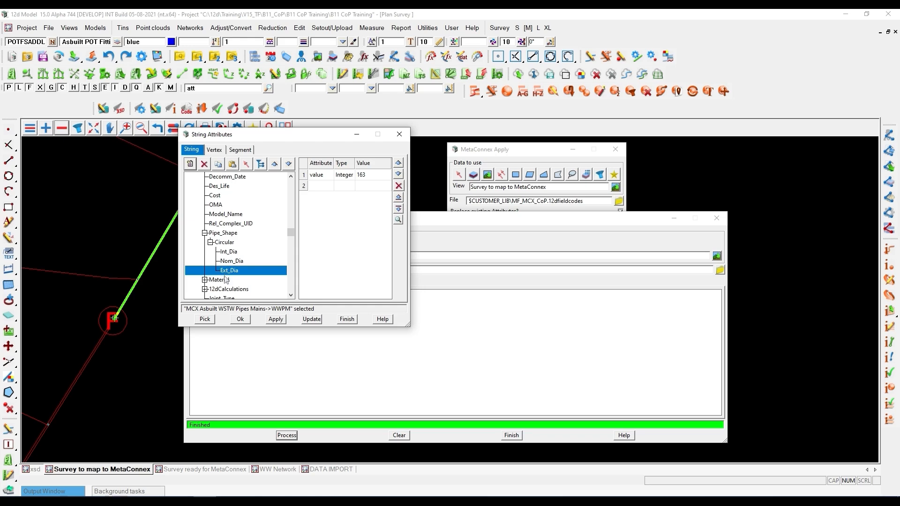
- Expand the 12dCalculations group in the WWPM main's string attributes and look through the attributes around it
scroll(225, 249, down, 5)
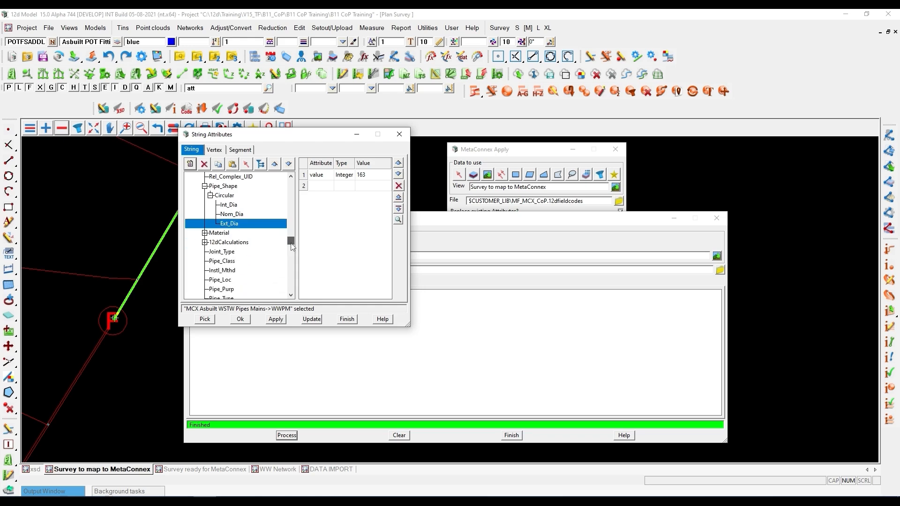
click(205, 242)
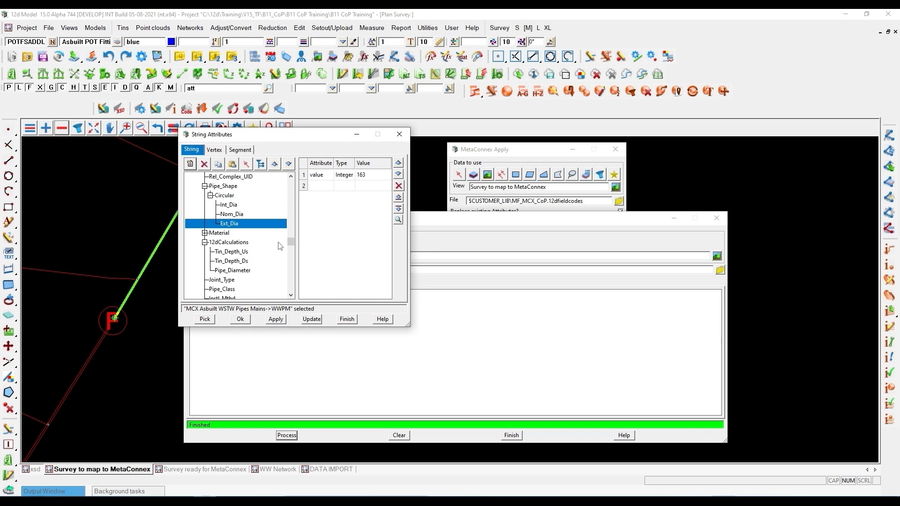
scroll(143, 300, down, 5)
scroll(106, 280, up, 2)
- Load the string attributes of the WWPLateral just above the chamber marked F and expand its DataPrep group
click(207, 320)
click(108, 296)
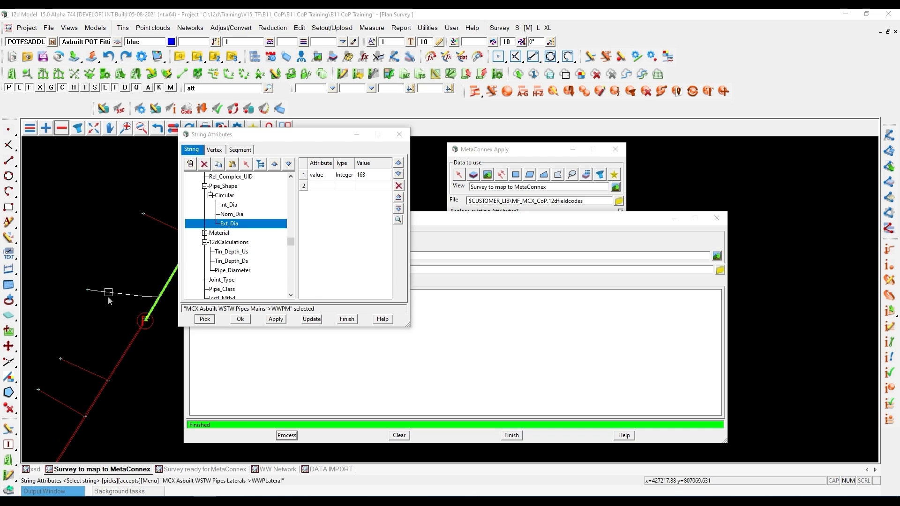
middle_click(108, 297)
click(193, 195)
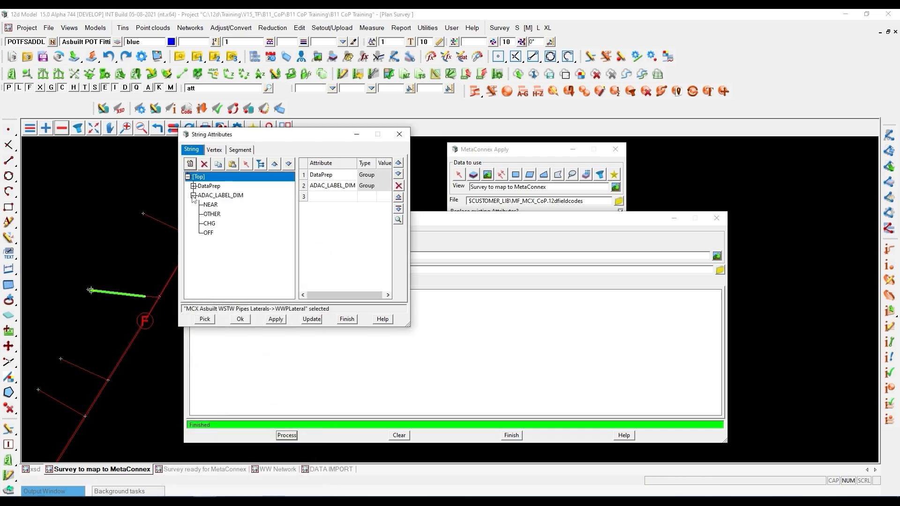
click(194, 186)
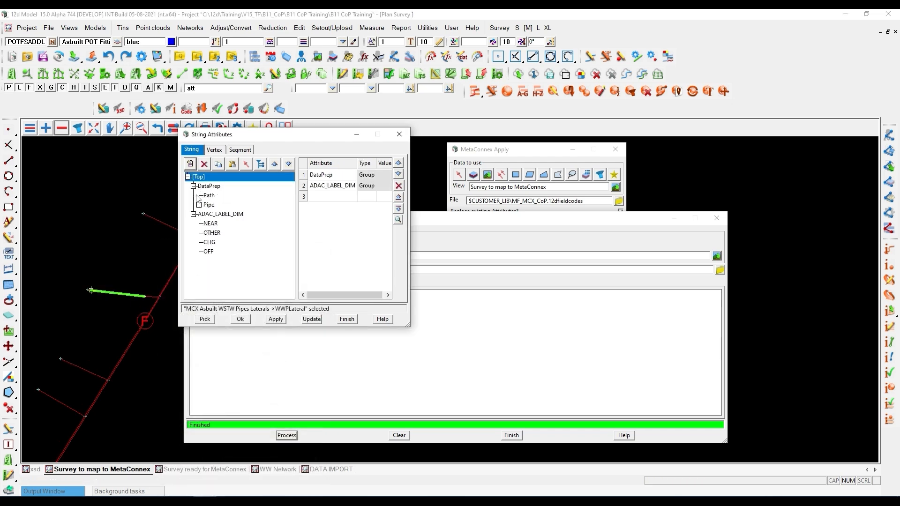
- Inspect the NEAR, OTHER, CHG and OFF entries under ADAC_LABEL_DIM for the wastewater lateral
click(210, 225)
click(213, 234)
click(213, 241)
click(214, 249)
click(216, 242)
click(217, 232)
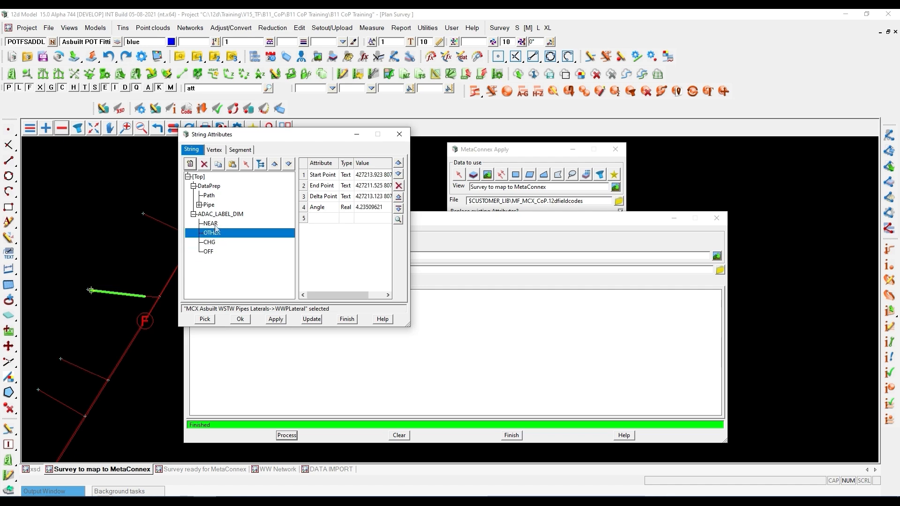
- Close the String Attributes and MetaConnex Validate dialogs to clear the plan view
click(399, 134)
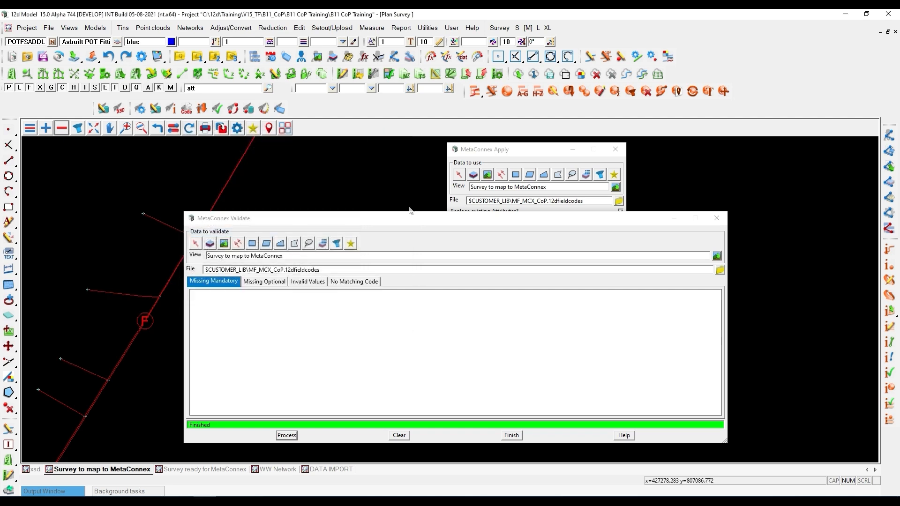
drag(477, 223, 587, 227)
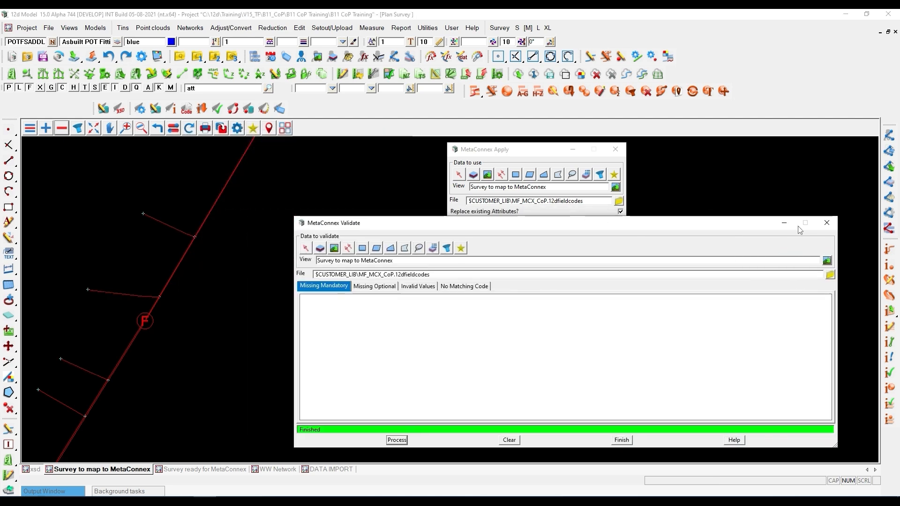
click(827, 224)
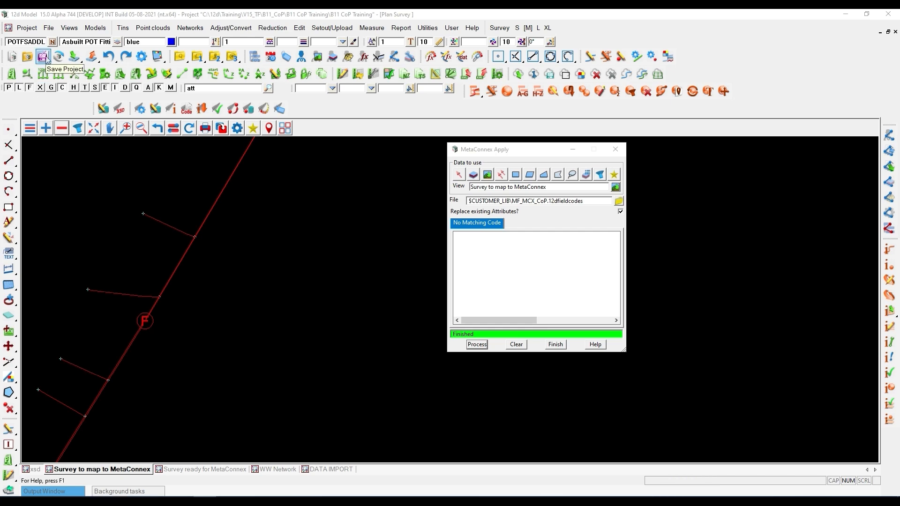
- Set the project's inquire style to Metaconnex in the project settings and close the settings
click(29, 30)
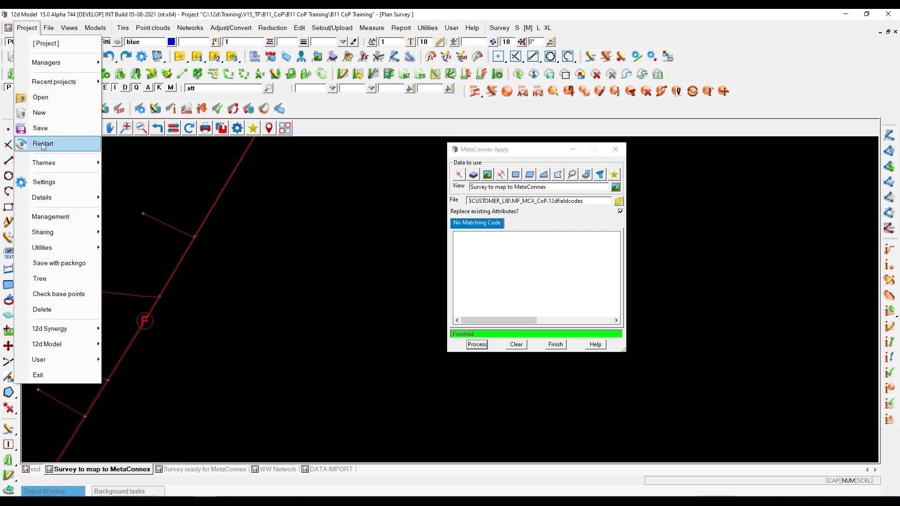
click(60, 182)
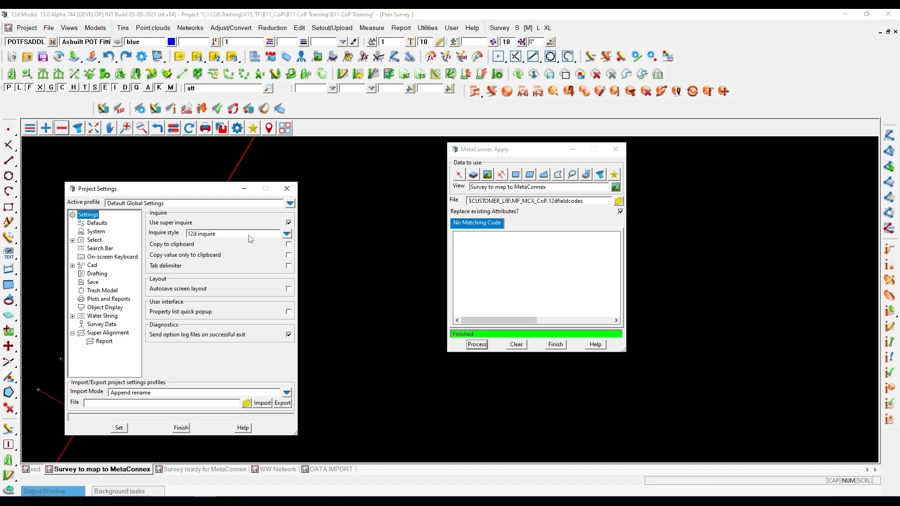
click(287, 233)
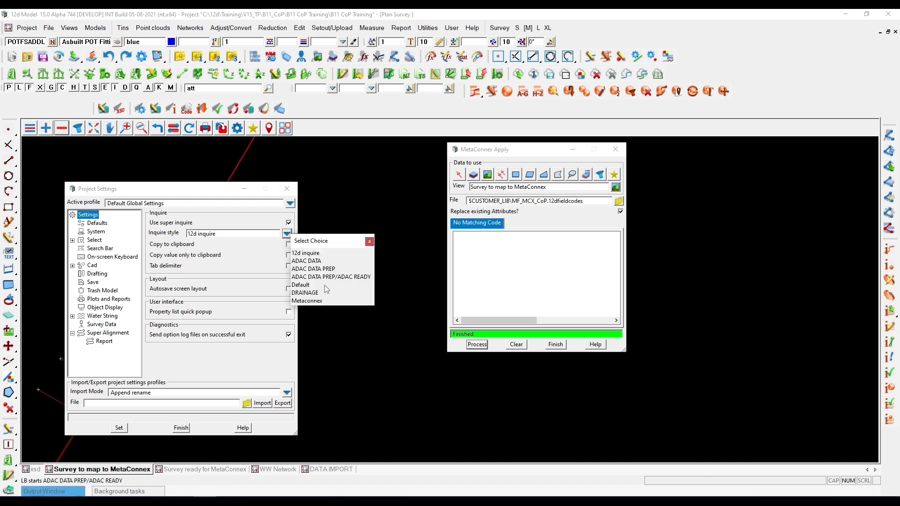
click(314, 300)
click(119, 428)
click(286, 188)
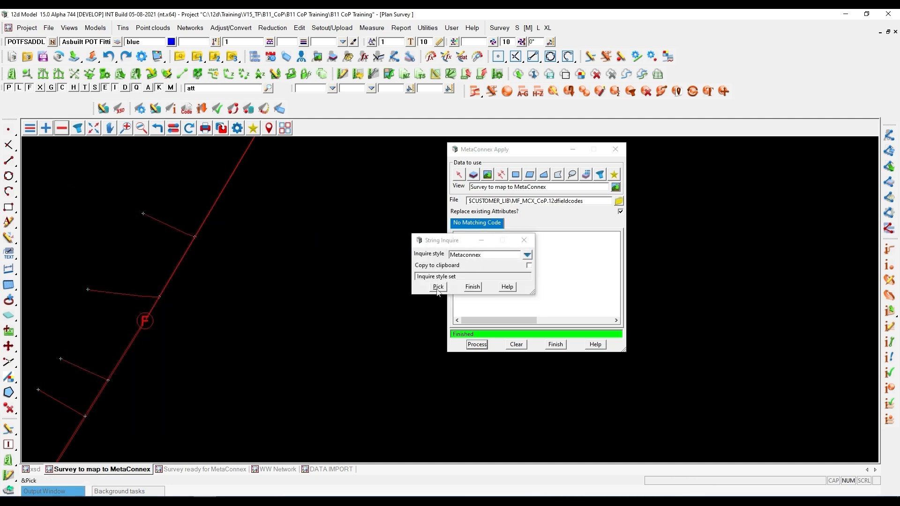
- Inquire on the WWPM main above chamber F with the Metaconnex style, review its CoP pipe attributes and close the inquiry
click(438, 287)
click(187, 261)
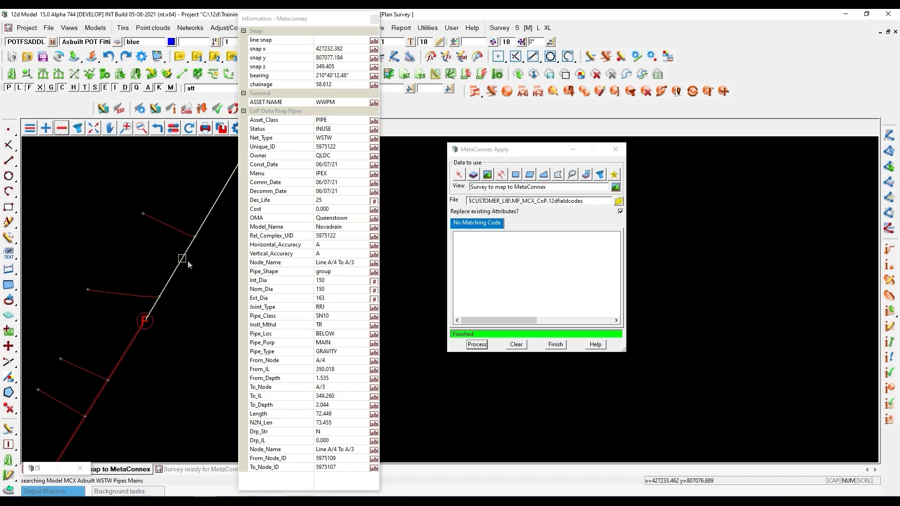
click(374, 19)
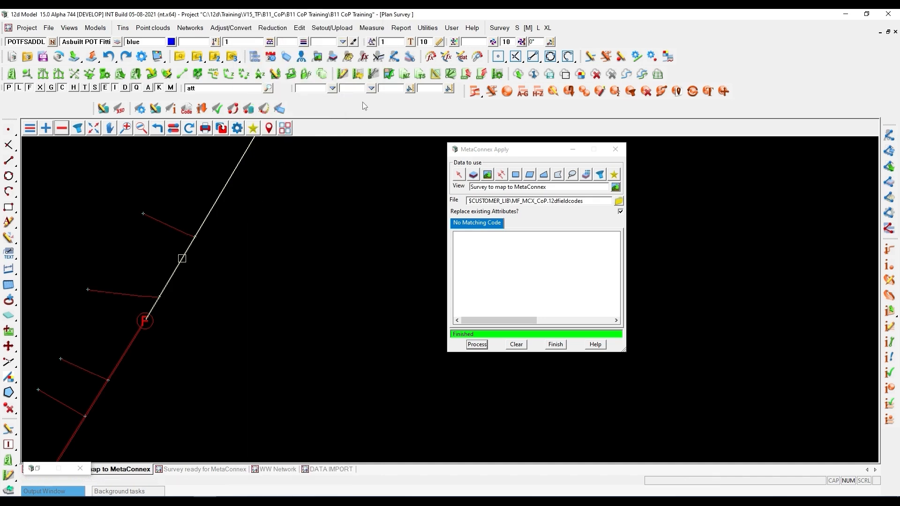
scroll(240, 246, down, 2)
key(Escape)
- Replace all models in the Survey to map to MetaConnex view with the MCX Asbuilt STRMW models, from Chambers through Retention Pond
scroll(182, 280, down, 2)
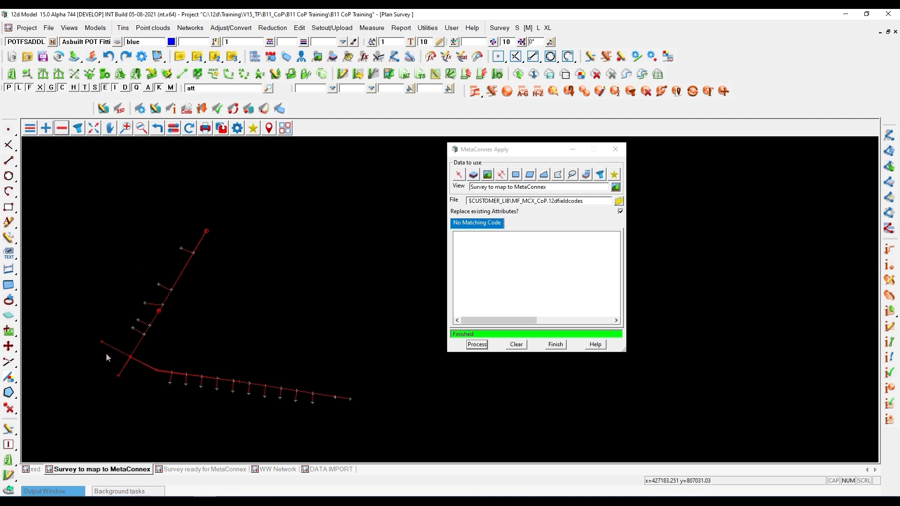
click(61, 128)
click(219, 457)
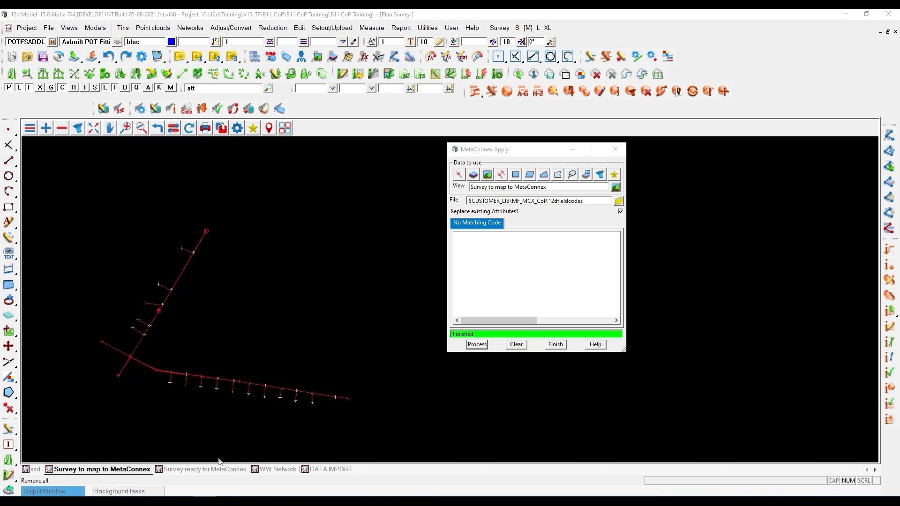
click(46, 130)
drag(67, 260, 104, 358)
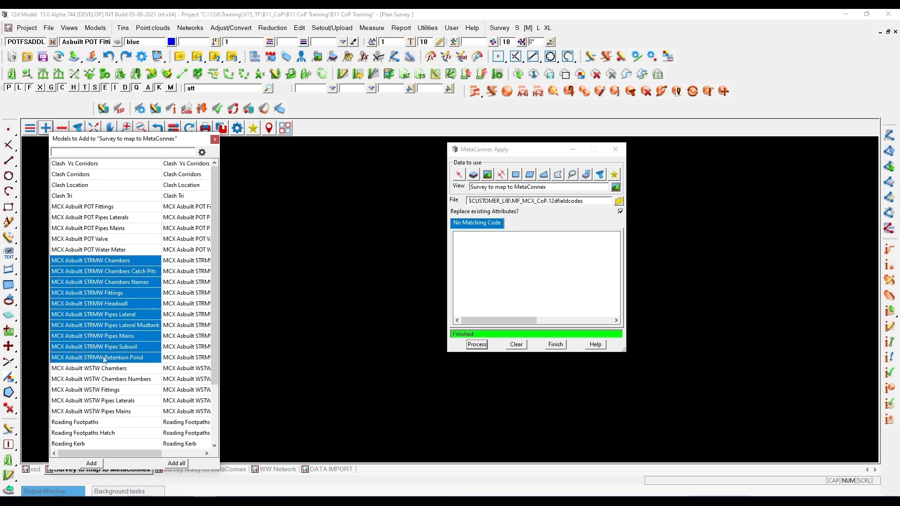
click(109, 466)
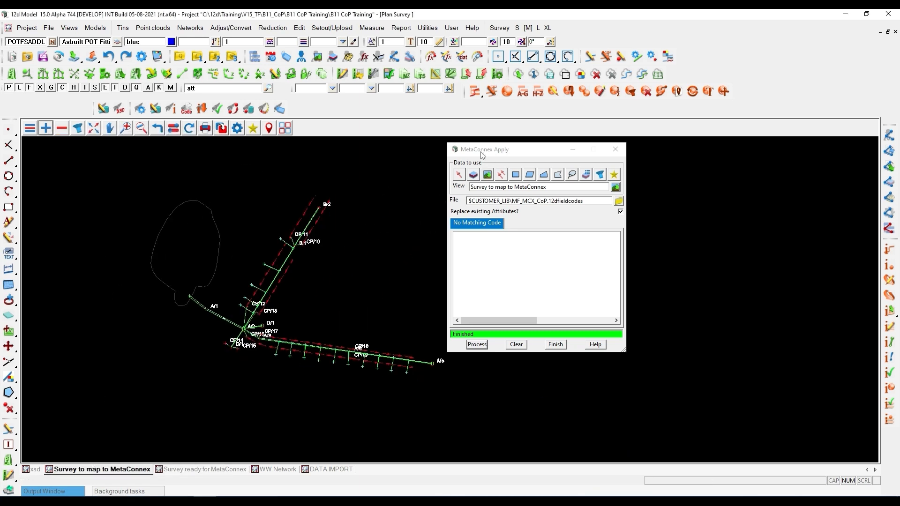
- Move the MetaConnex Apply dialog aside and remove the MCX Asbuilt STRMW Chambers Names model from the view
drag(483, 150, 629, 159)
scroll(323, 234, up, 3)
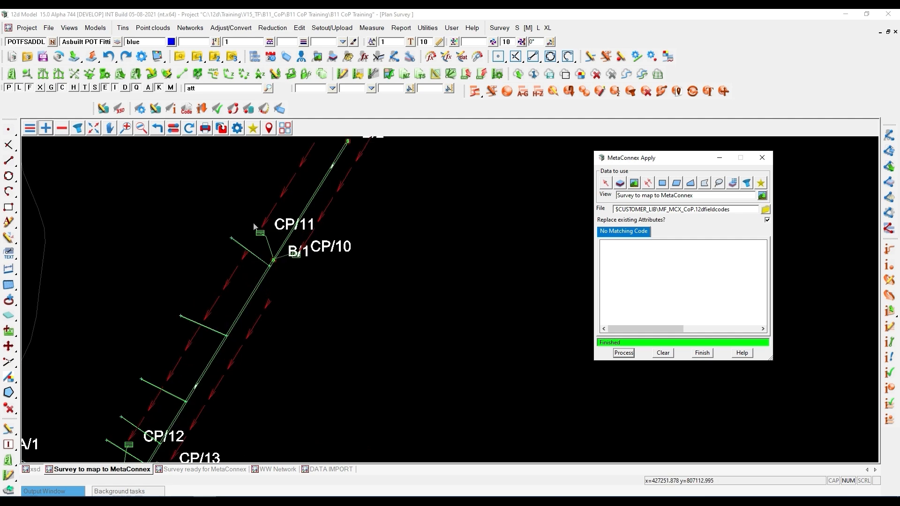
scroll(244, 300, down, 3)
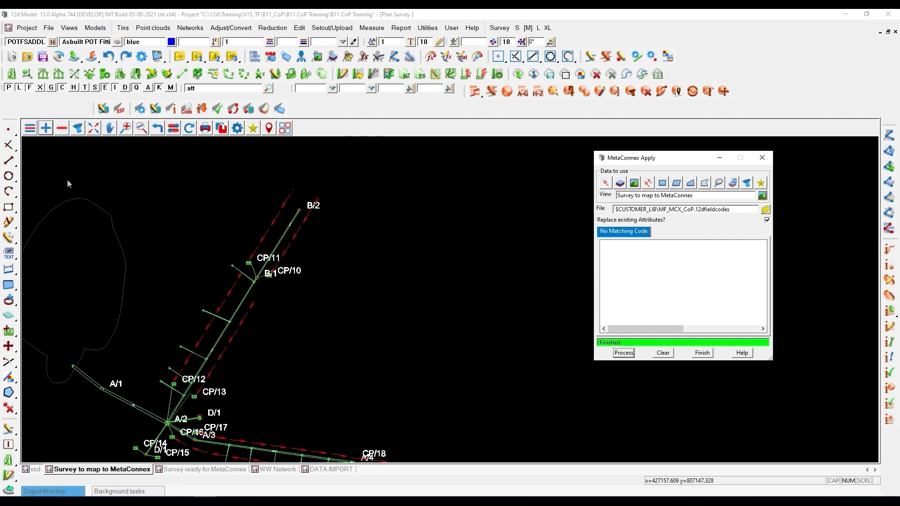
click(61, 128)
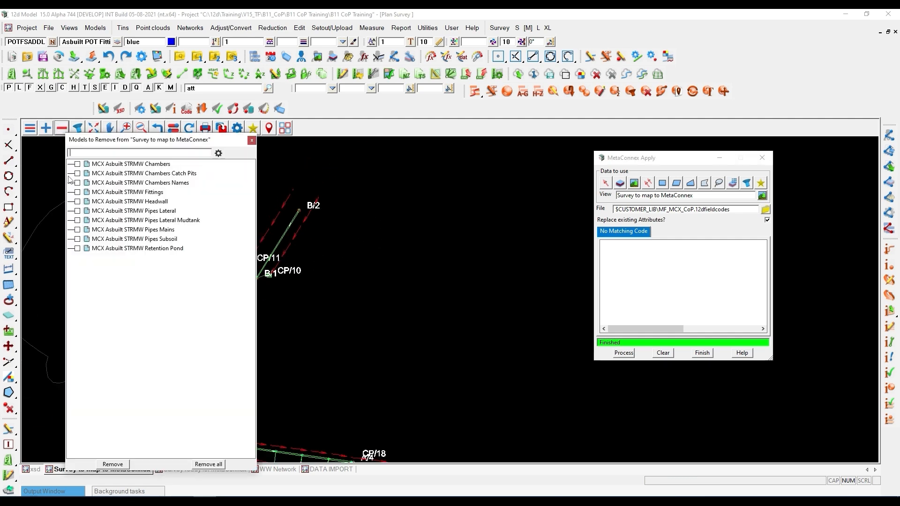
click(123, 465)
- Examine how the stormwater mains, laterals and catch pits connect around the central junction chamber
scroll(218, 357, up, 3)
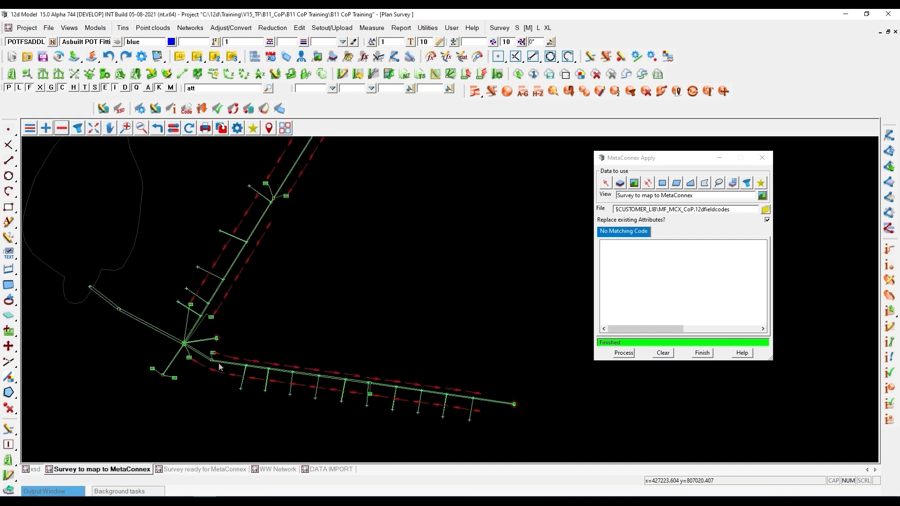
scroll(193, 305, up, 3)
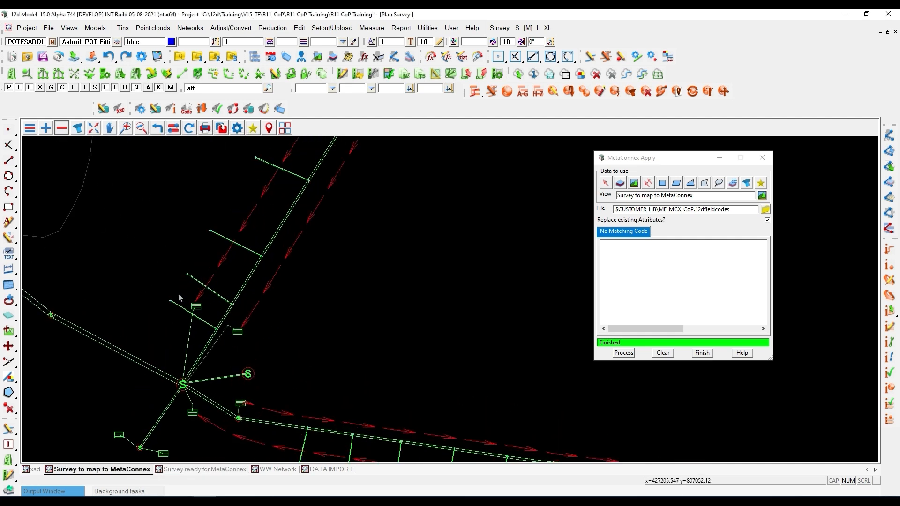
scroll(183, 374, up, 3)
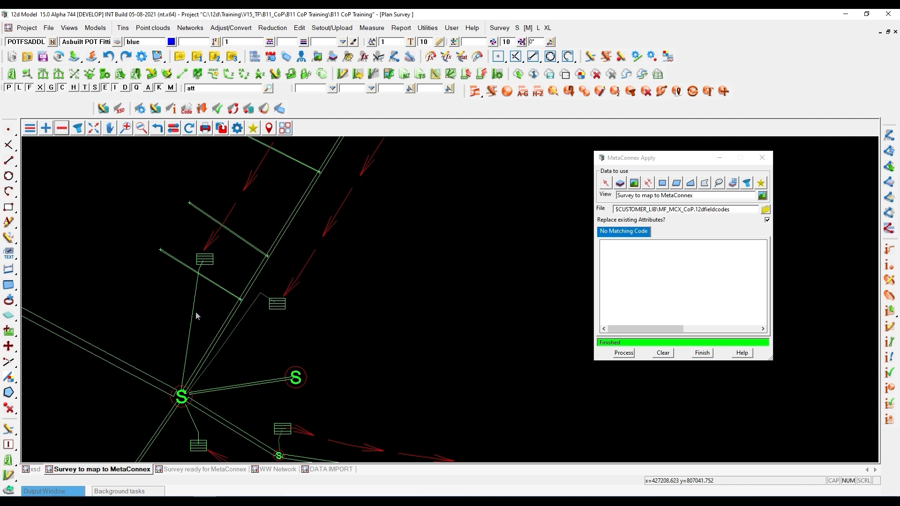
scroll(184, 390, up, 3)
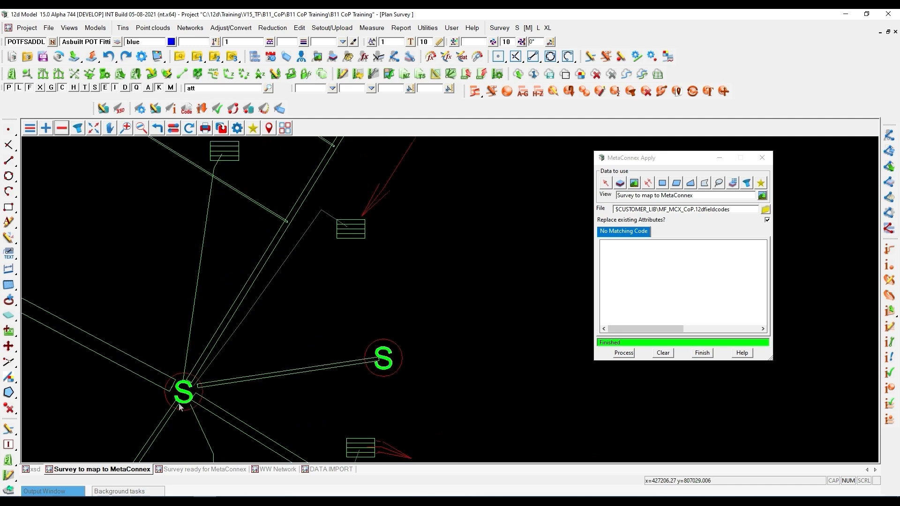
scroll(225, 300, down, 5)
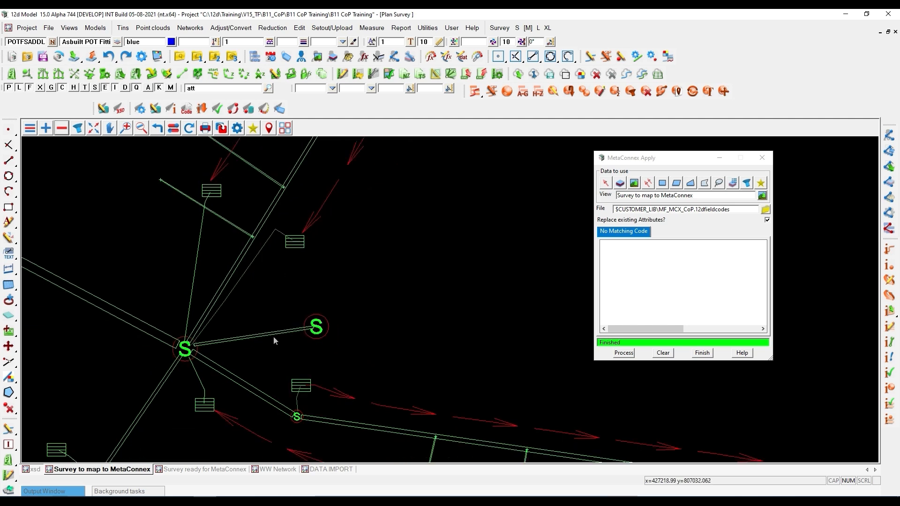
scroll(268, 361, down, 3)
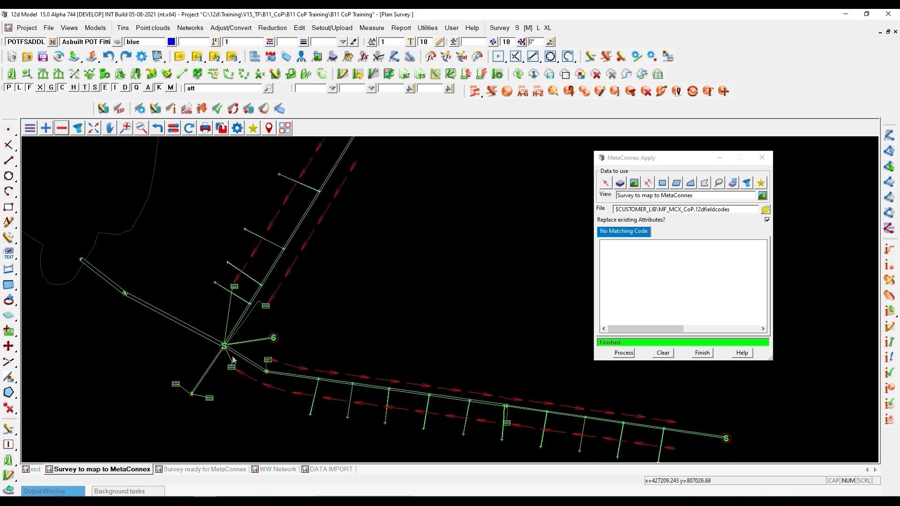
scroll(231, 361, down, 3)
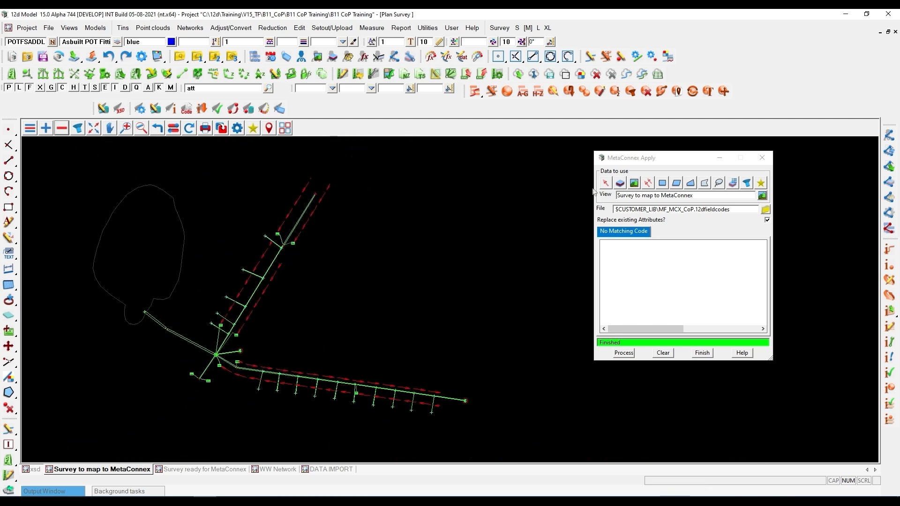
- Apply the MetaConnex attributes to the stormwater data in the Survey to map to MetaConnex view and run MetaConnex Validate on it
drag(632, 165, 411, 158)
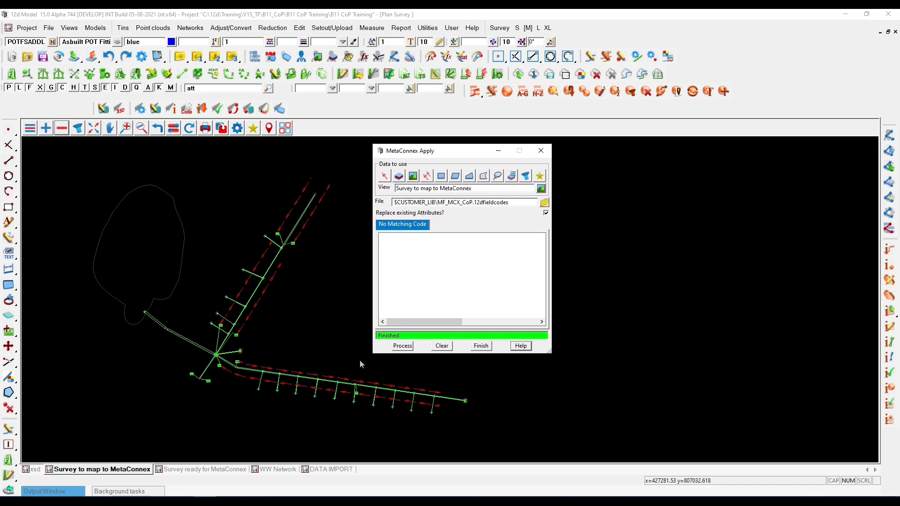
click(401, 347)
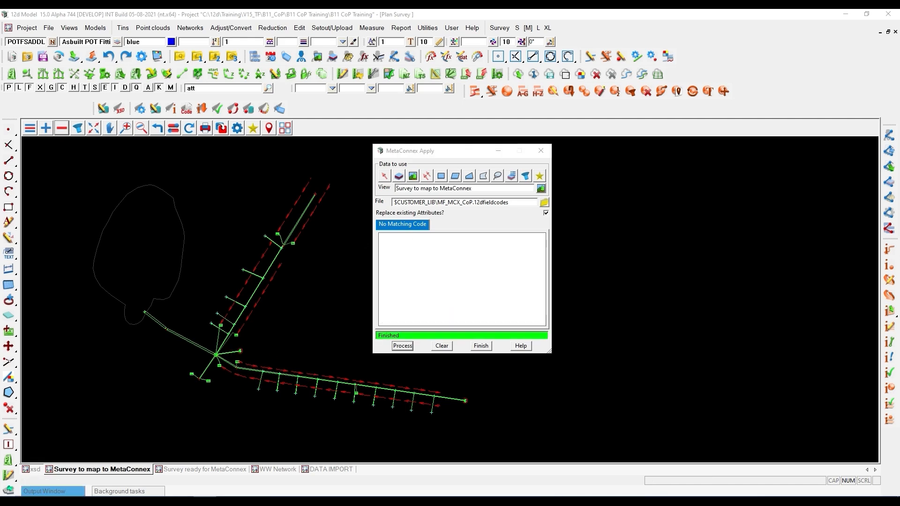
drag(899, 71, 563, 25)
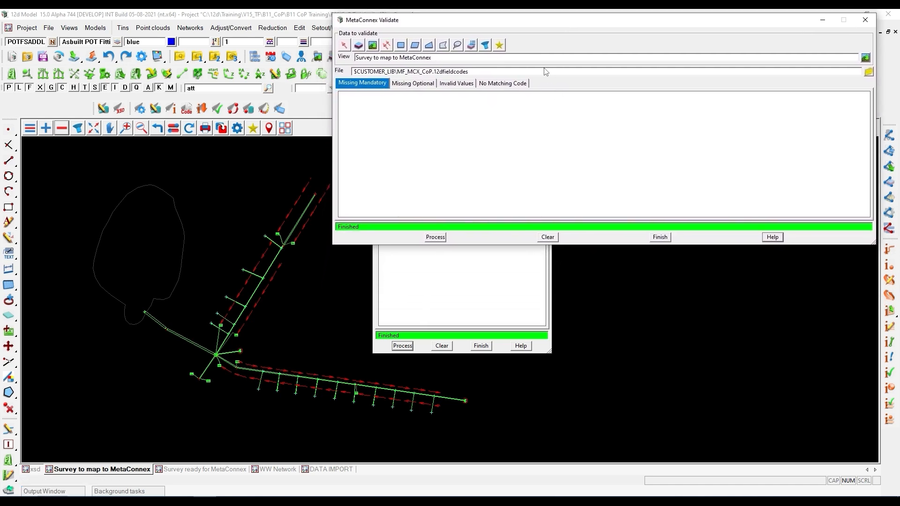
click(435, 237)
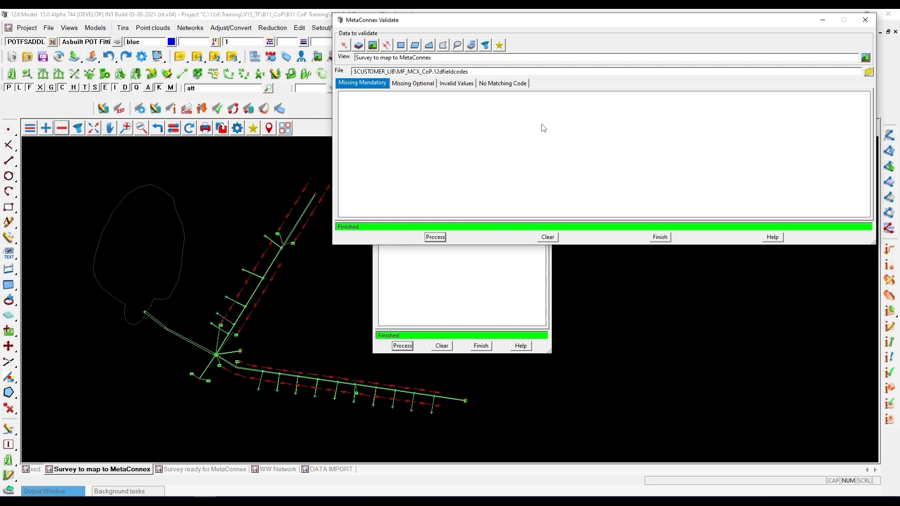
click(435, 238)
- Review the missing optional attributes for the SWChamber1200 string in the stormwater validation results
click(404, 86)
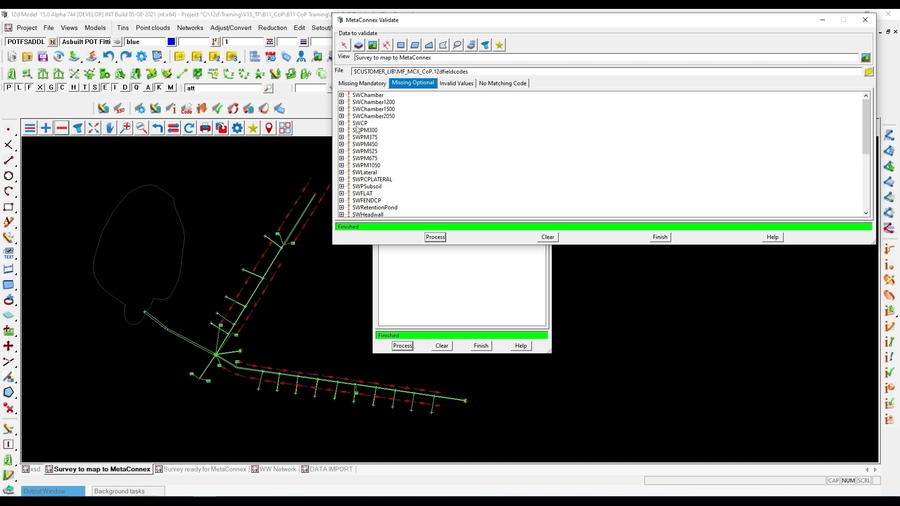
click(341, 102)
click(353, 109)
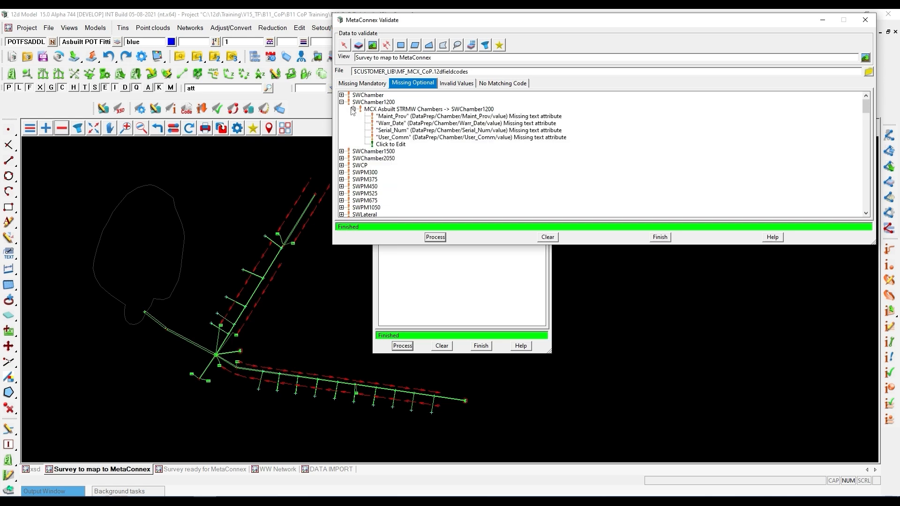
- Locate the missing Maint_Prov, Warr_Date and Serial_Num attributes of the SWChamber1200 string from the validation results
click(405, 117)
click(402, 124)
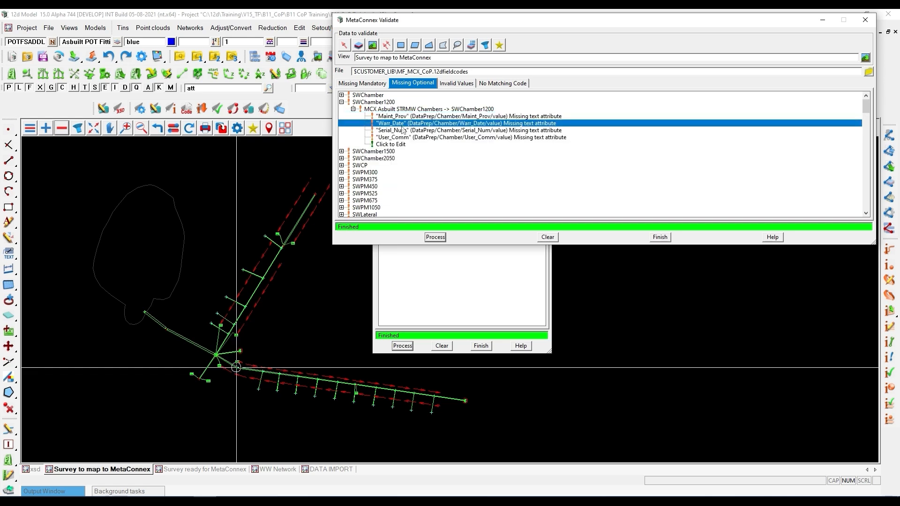
click(402, 131)
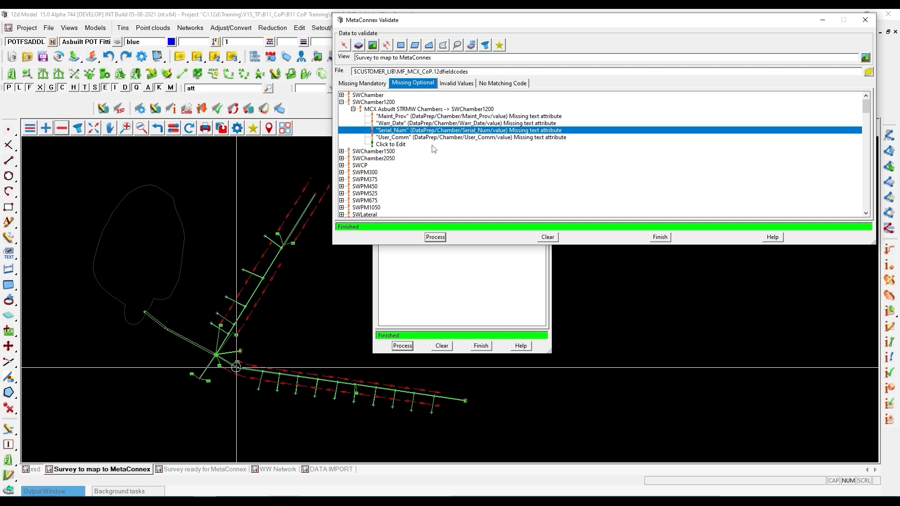
- Inspect the first SWLateral string's invalid From_Depth value in the plan, and clear the validation results
click(456, 84)
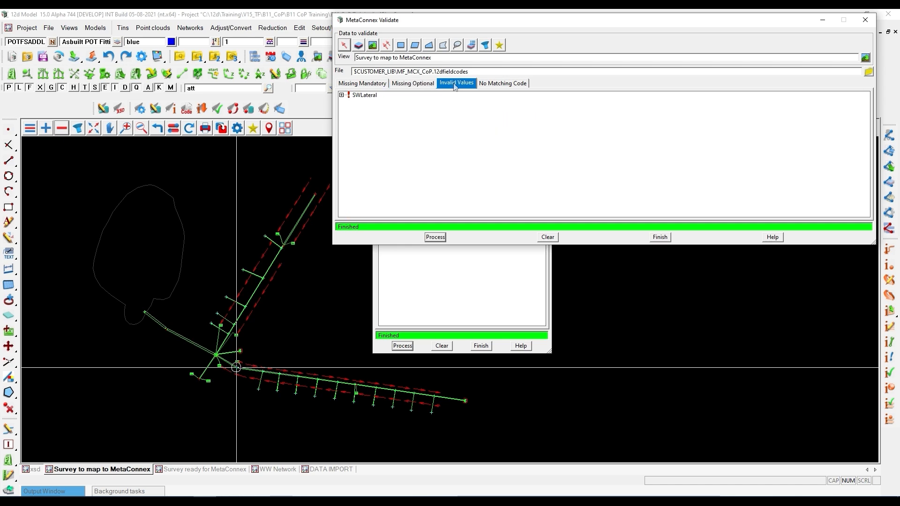
click(342, 95)
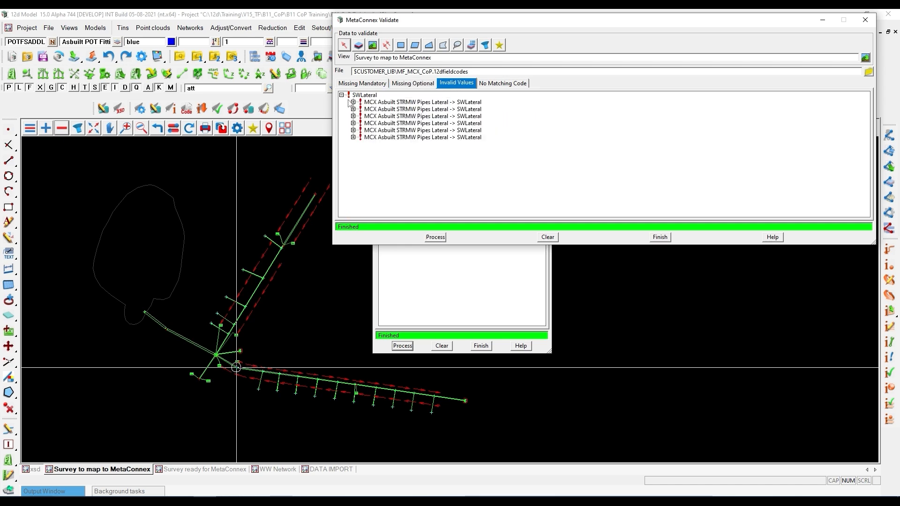
click(353, 102)
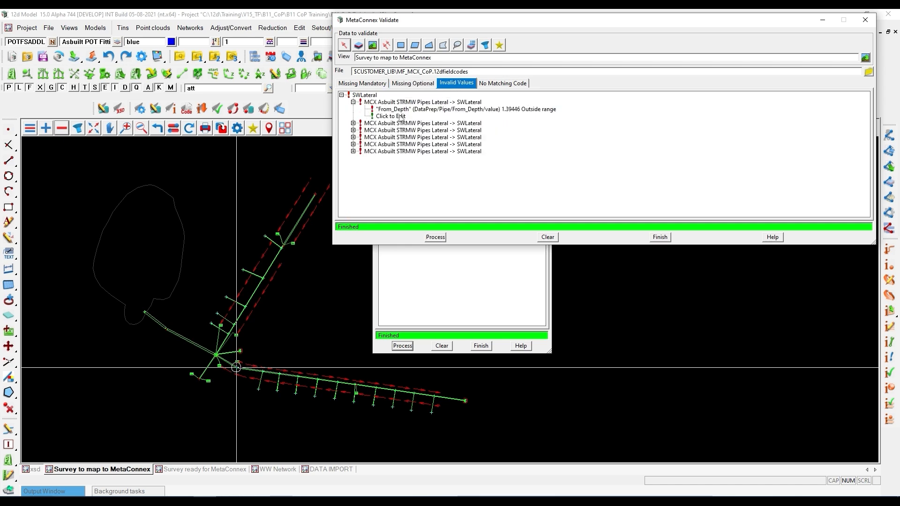
click(506, 109)
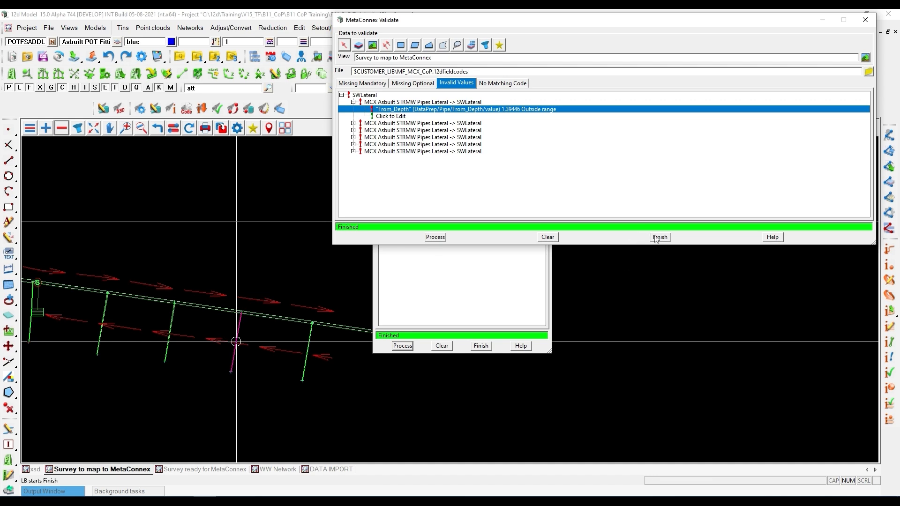
click(548, 237)
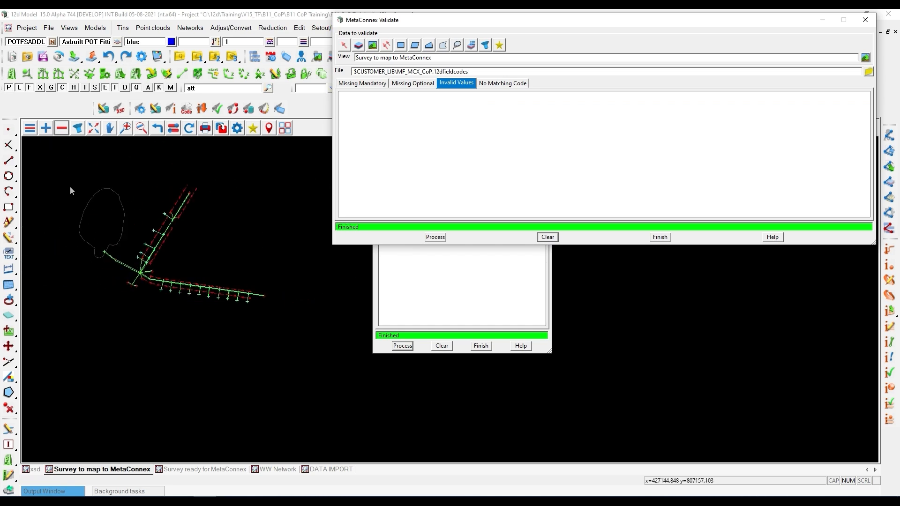
- Examine the tees, valves and branch connections along the water main in the Survey to map to MetaConnex view
scroll(206, 216, up, 1)
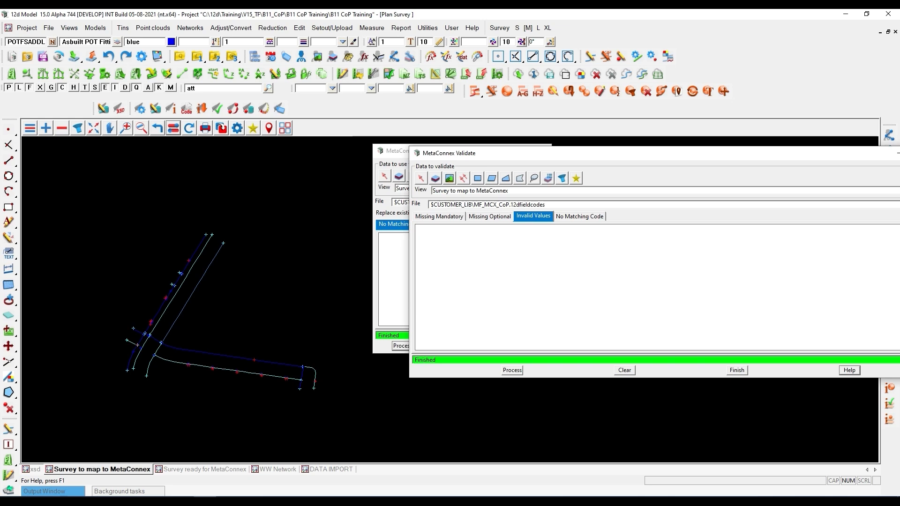
scroll(157, 313, up, 3)
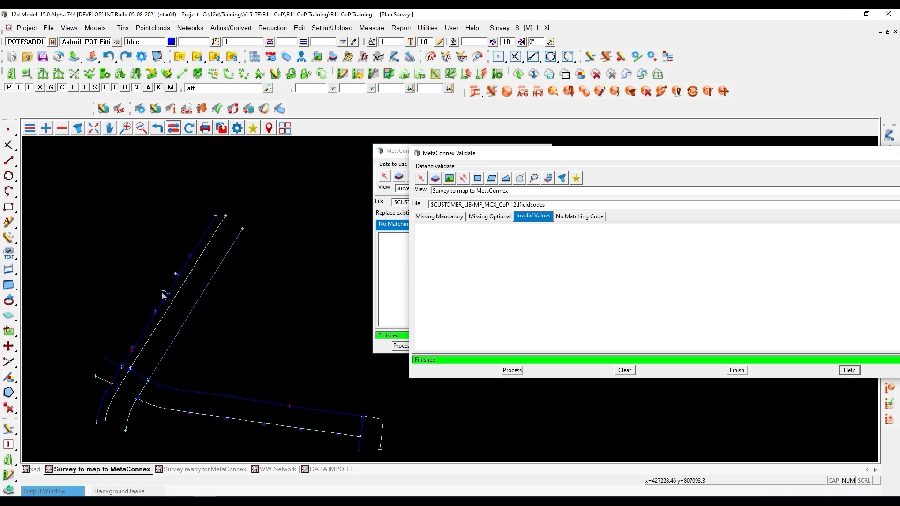
scroll(157, 313, up, 4)
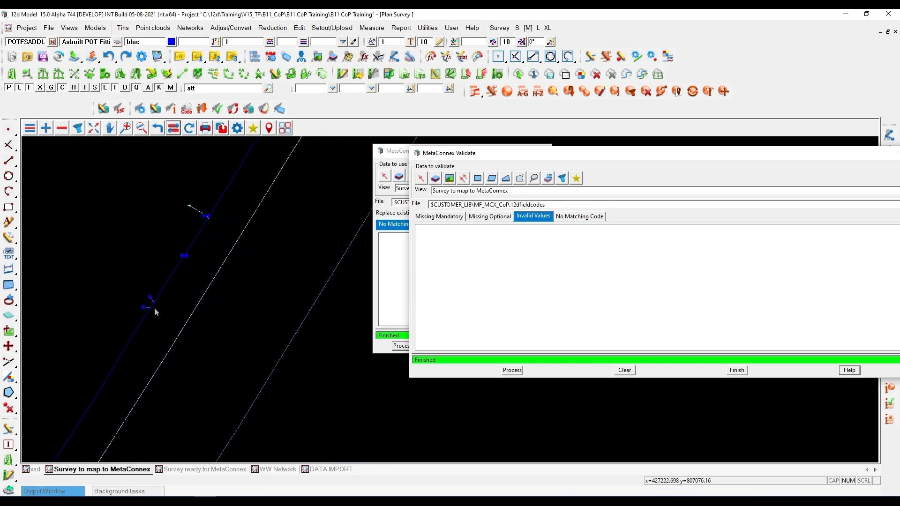
scroll(148, 302, up, 4)
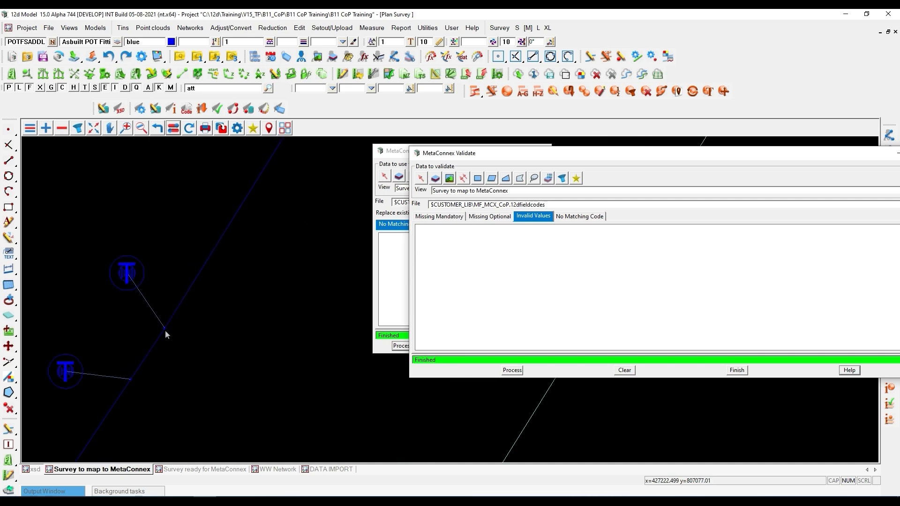
click(165, 330)
scroll(137, 277, down, 3)
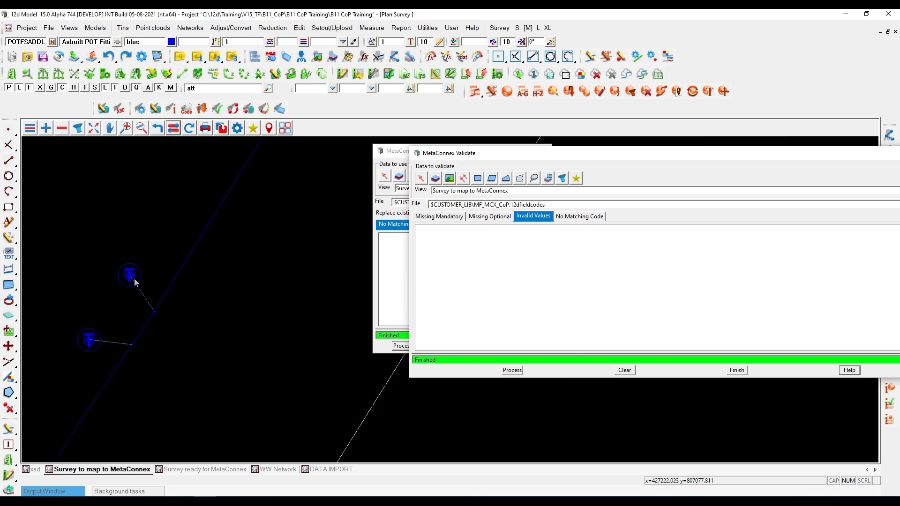
scroll(135, 281, up, 5)
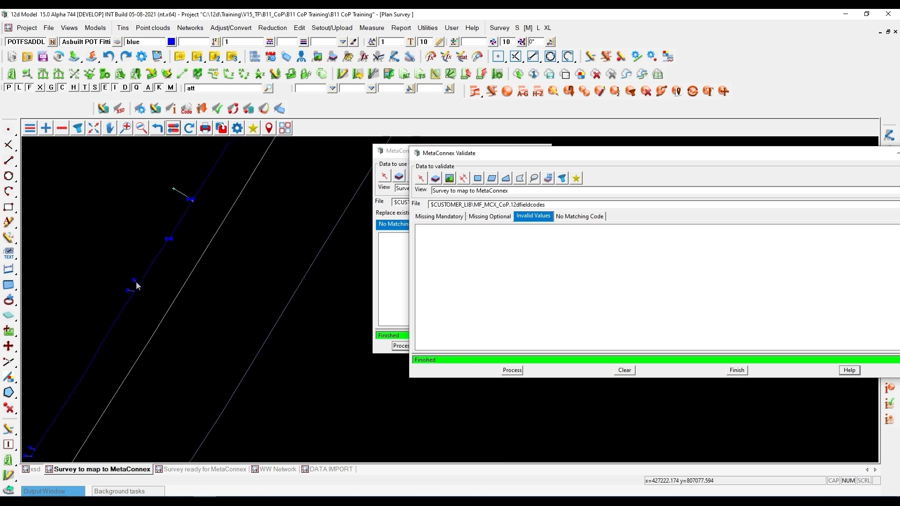
key(ctrl)
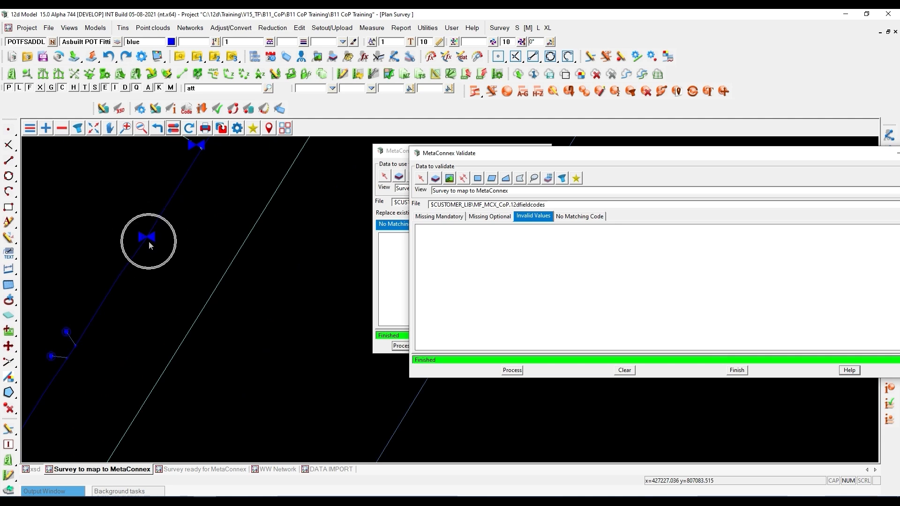
key(ctrl)
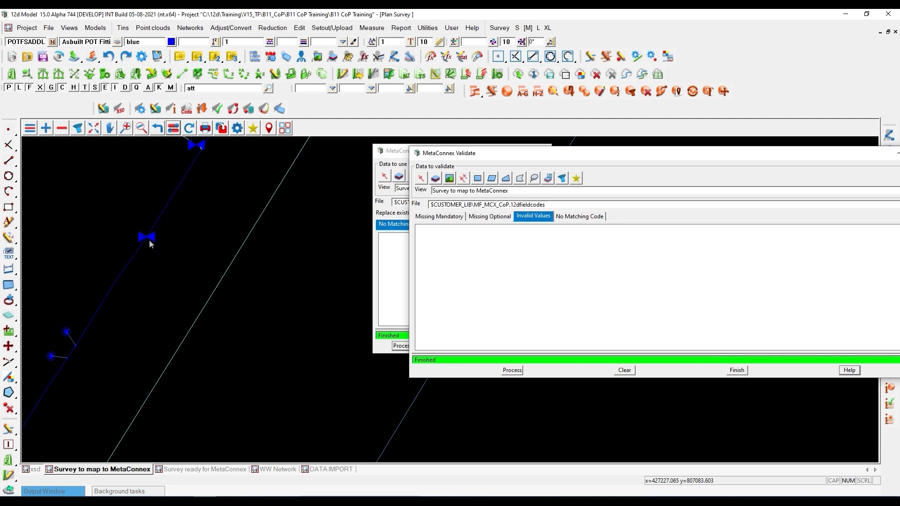
scroll(149, 240, down, 2)
scroll(149, 240, down, 2)
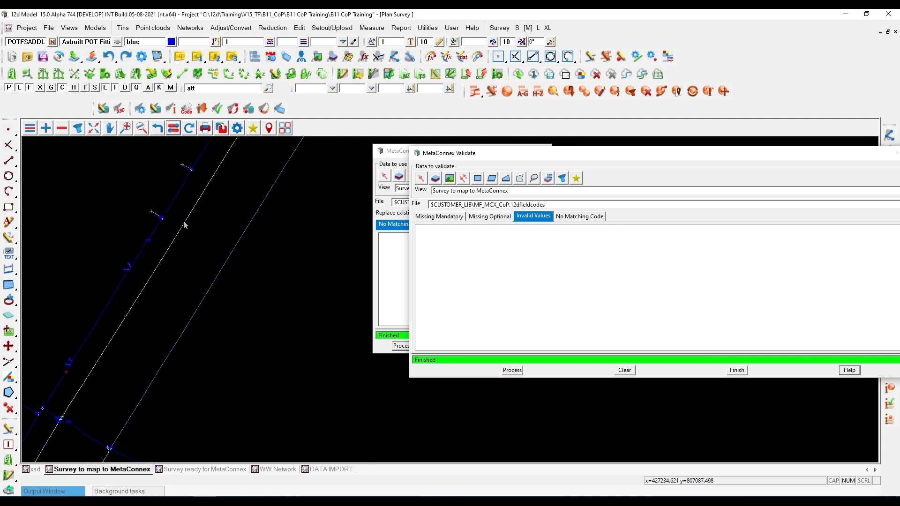
key(ctrl)
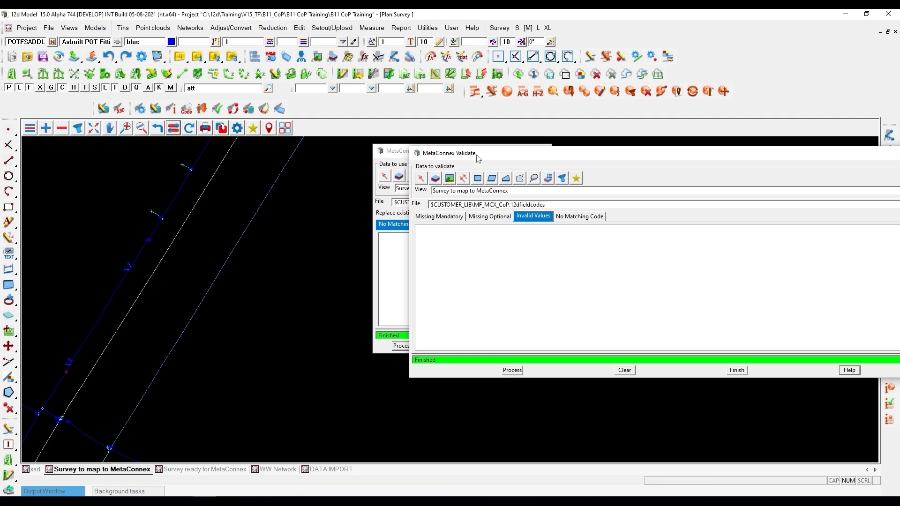
- Move the MetaConnex Validate dialog aside and run Water Nodes Asset Point No on the water network
drag(475, 154, 596, 146)
click(464, 157)
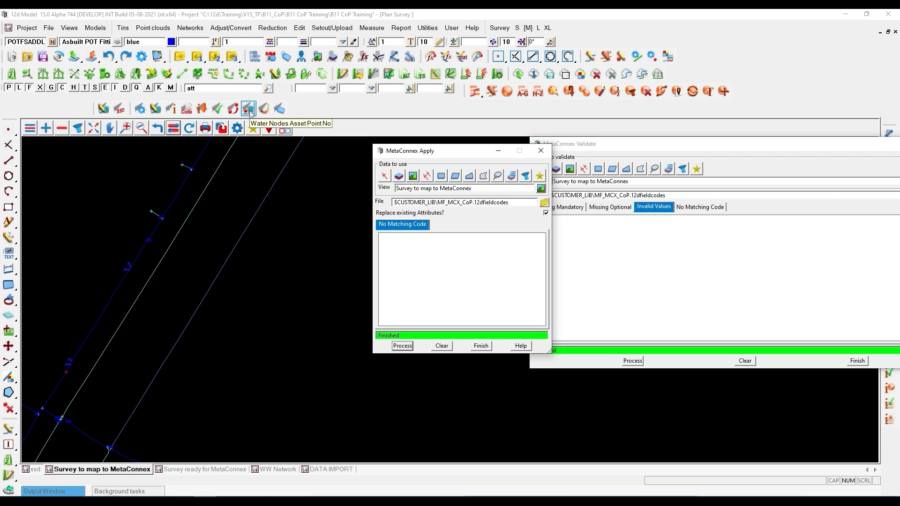
scroll(204, 292, down, 5)
scroll(120, 289, down, 1)
scroll(265, 287, up, 1)
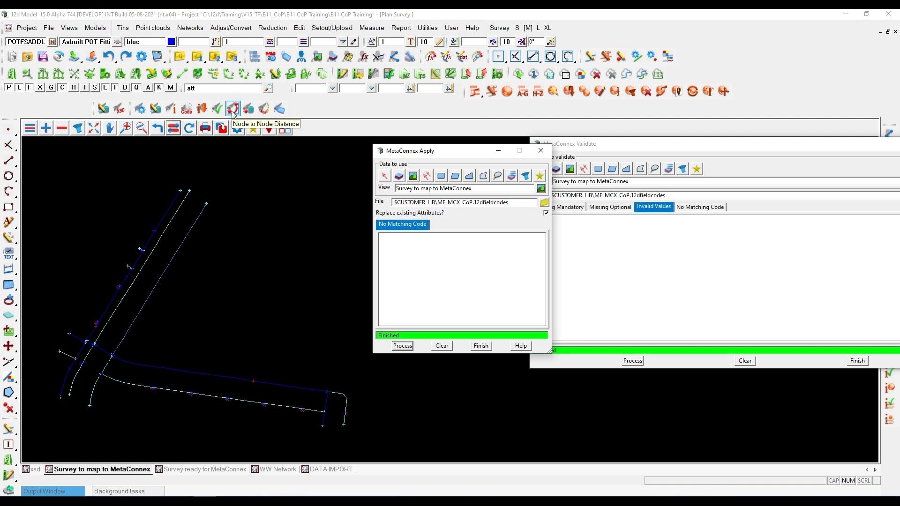
click(249, 109)
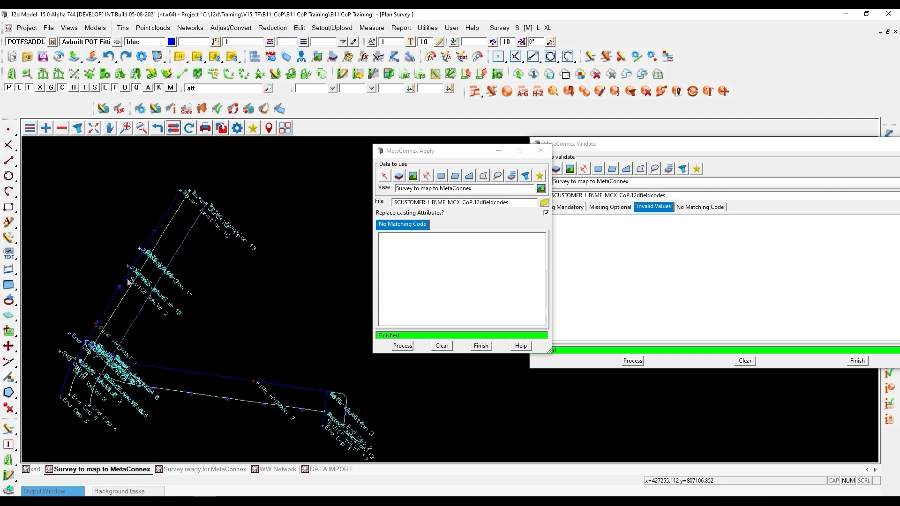
- Examine the asset point labels on the water nodes around SLUICE VALVE 2
scroll(133, 286, up, 2)
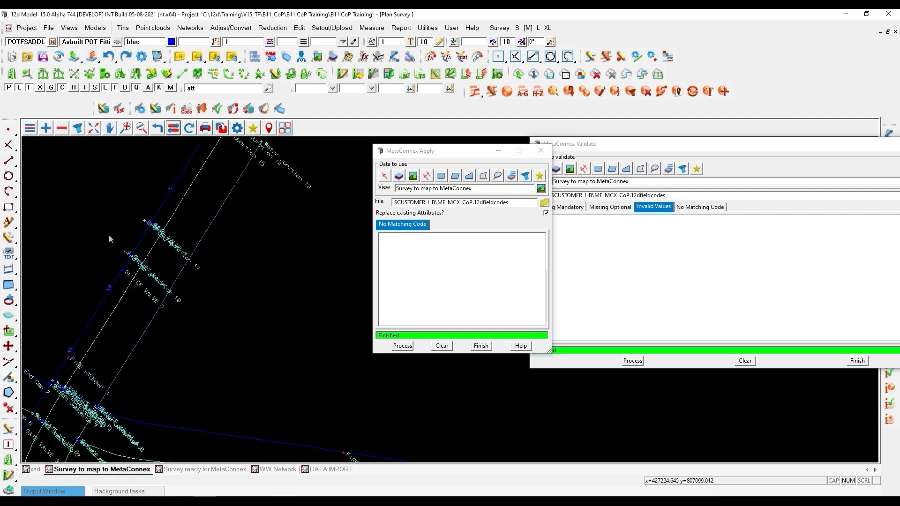
scroll(107, 249, up, 3)
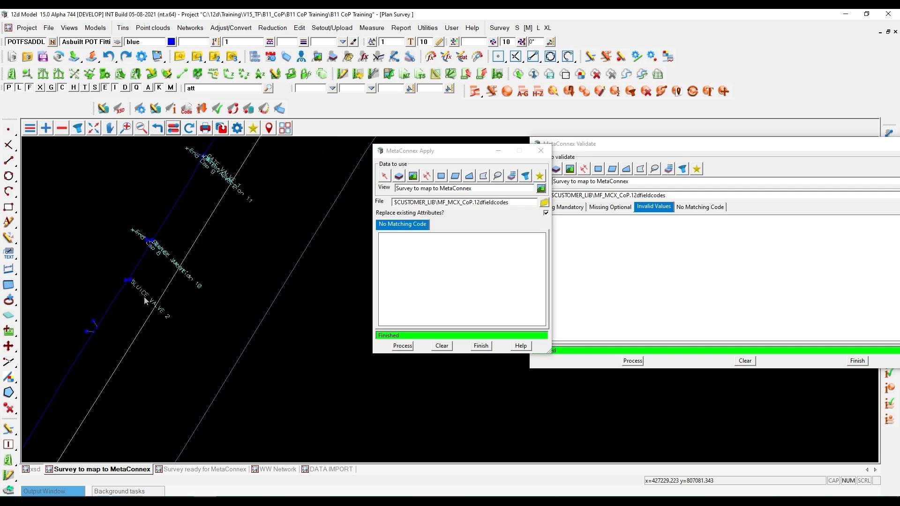
scroll(145, 299, up, 1)
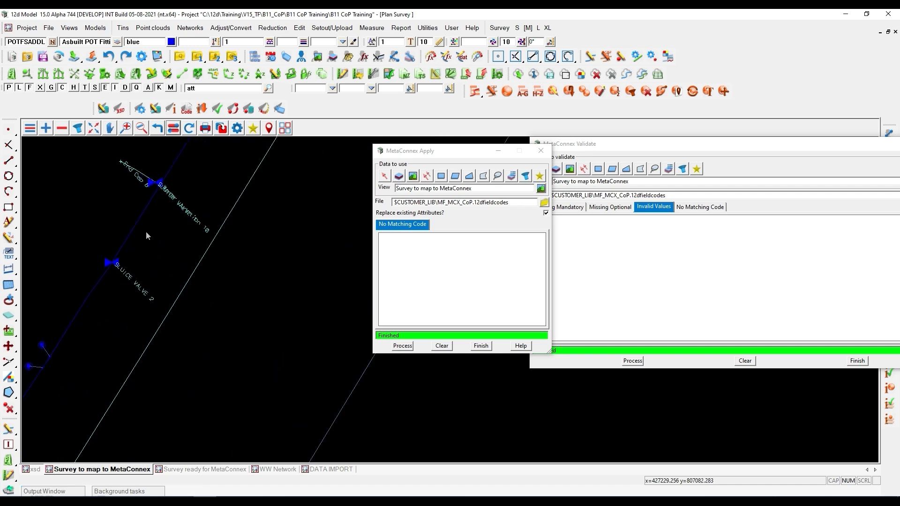
click(173, 128)
click(94, 219)
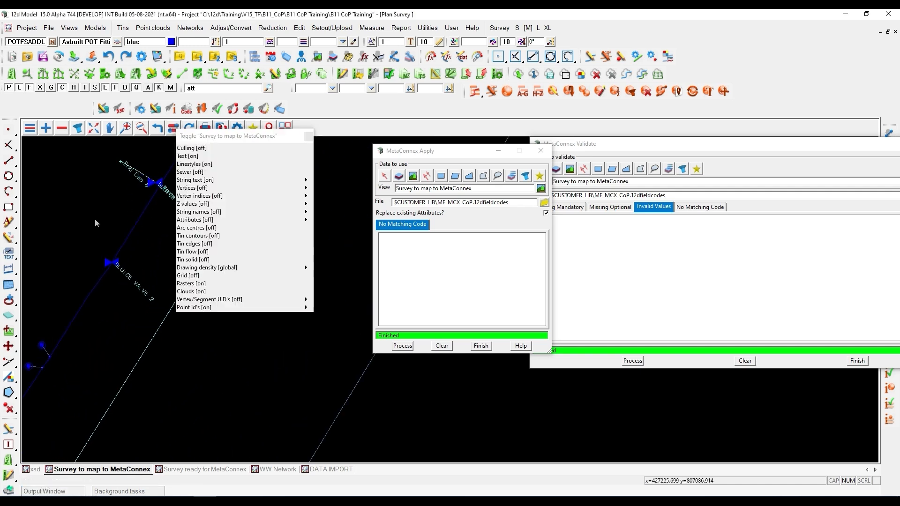
click(309, 136)
- Start a String Inquire for the water nodes near SLUICE VALVE 2
scroll(190, 268, down, 2)
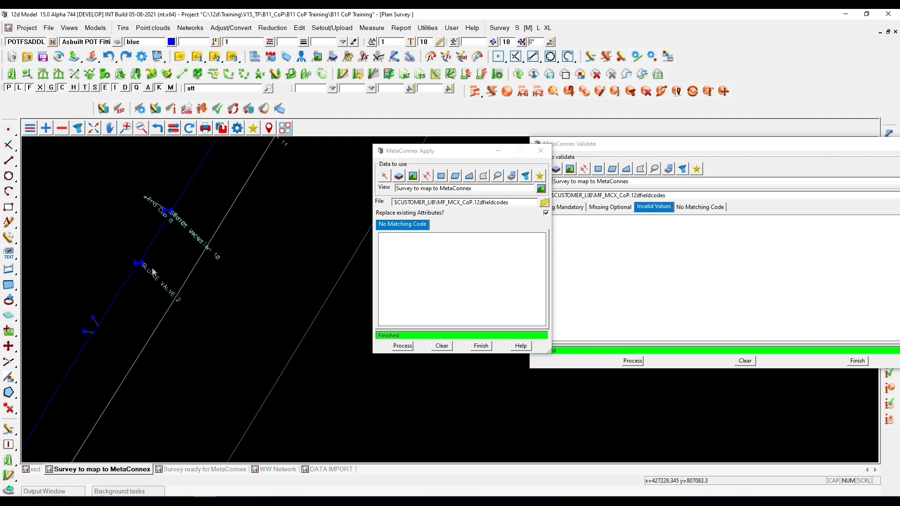
scroll(152, 269, down, 1)
key(F3)
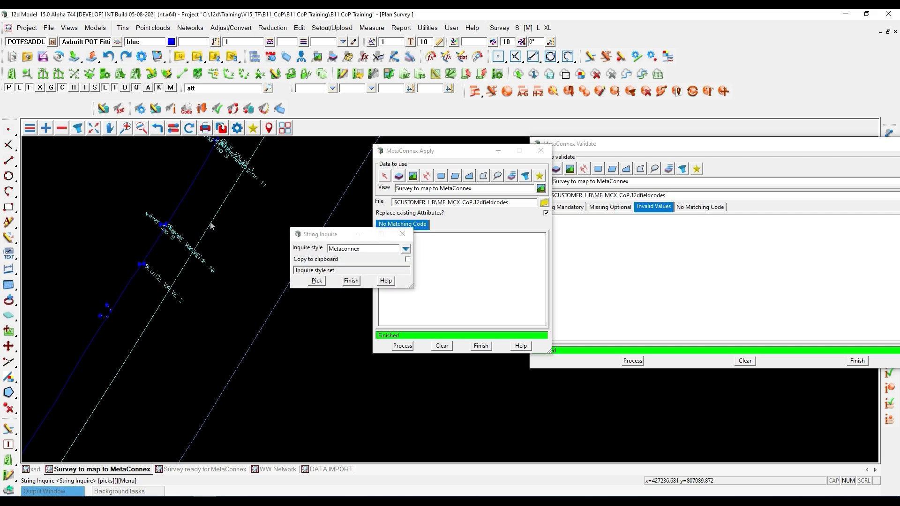
- Inquire the water main's Metaconnex attributes, and hide the text labels in the plan view
click(216, 222)
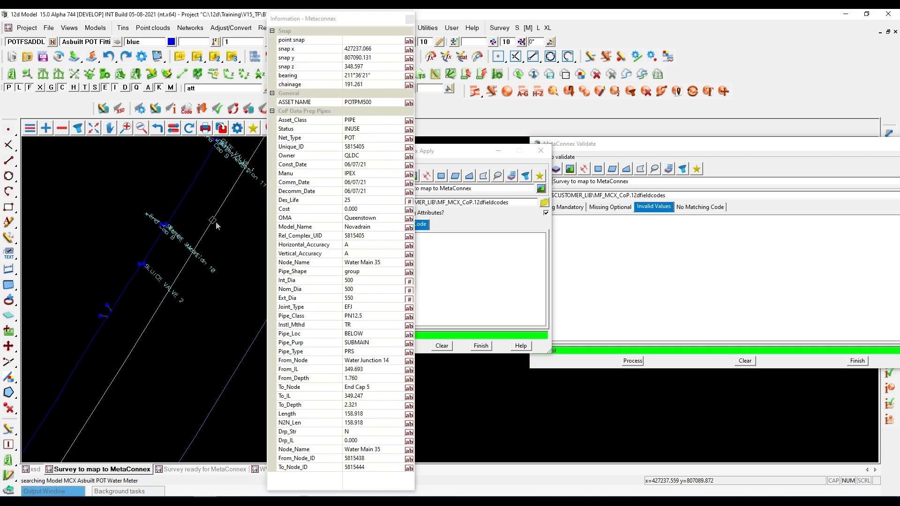
click(137, 174)
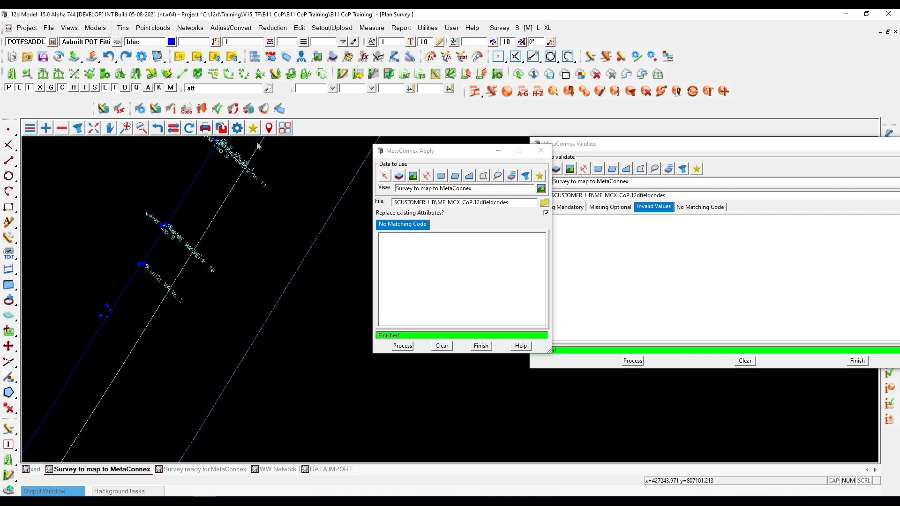
click(173, 128)
click(214, 307)
- Rerun MetaConnex Apply and MetaConnex Validate on the Survey to map to MetaConnex view
drag(445, 151, 333, 152)
click(294, 347)
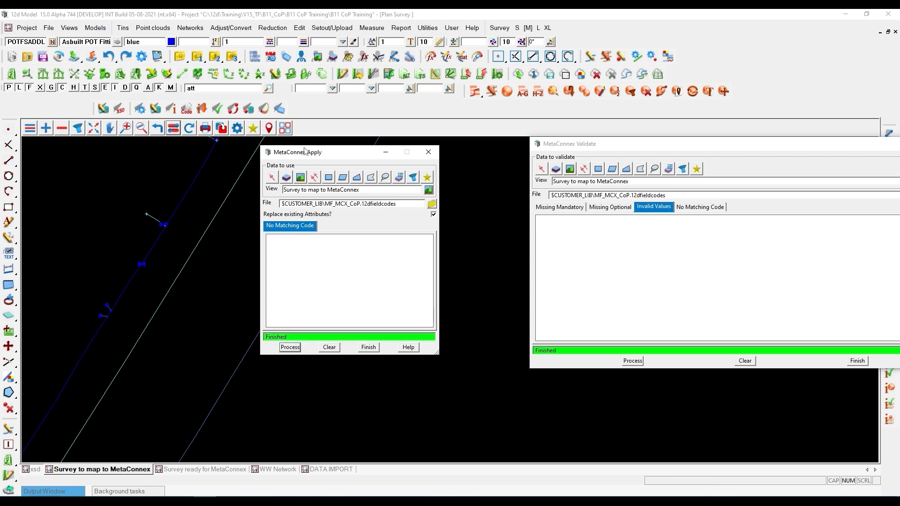
scroll(126, 248, down, 2)
drag(651, 153, 578, 150)
click(558, 357)
- Examine the first POTWaterMeter entry among the missing mandatory attributes and locate the flagged meter in the plan
click(487, 204)
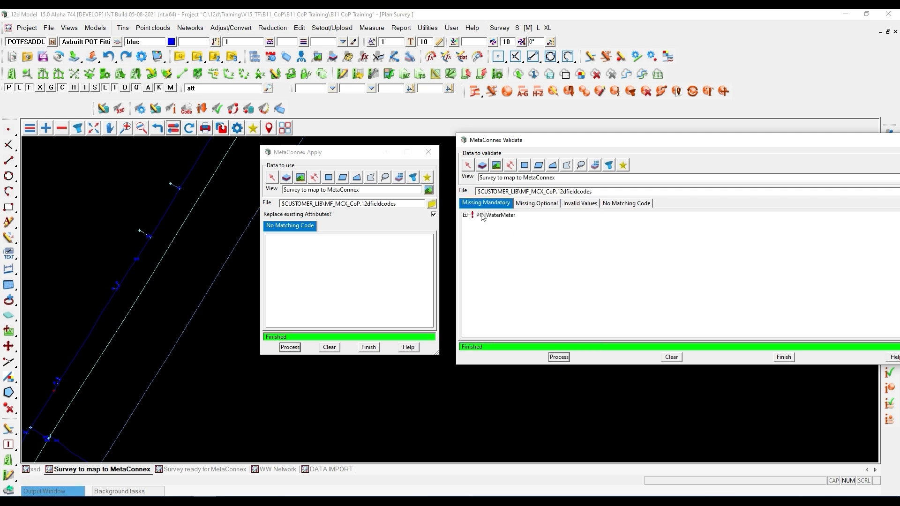
click(465, 215)
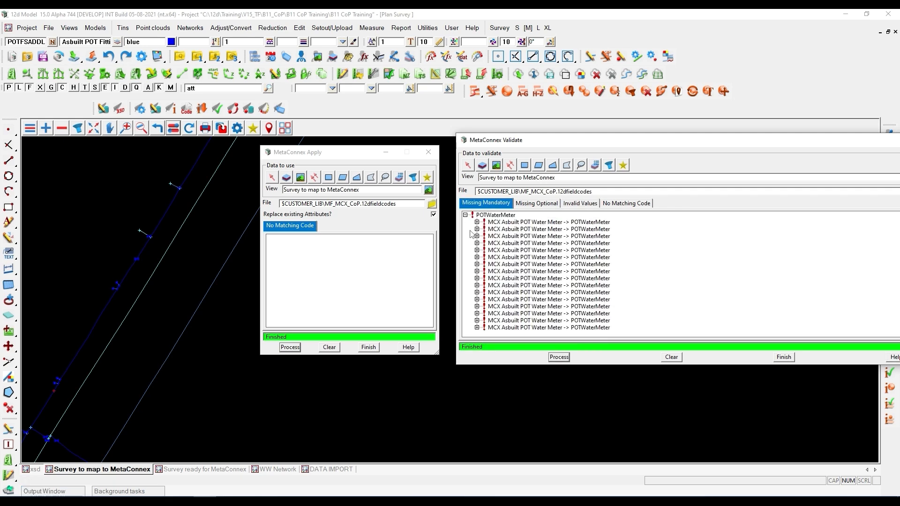
scroll(176, 253, down, 1)
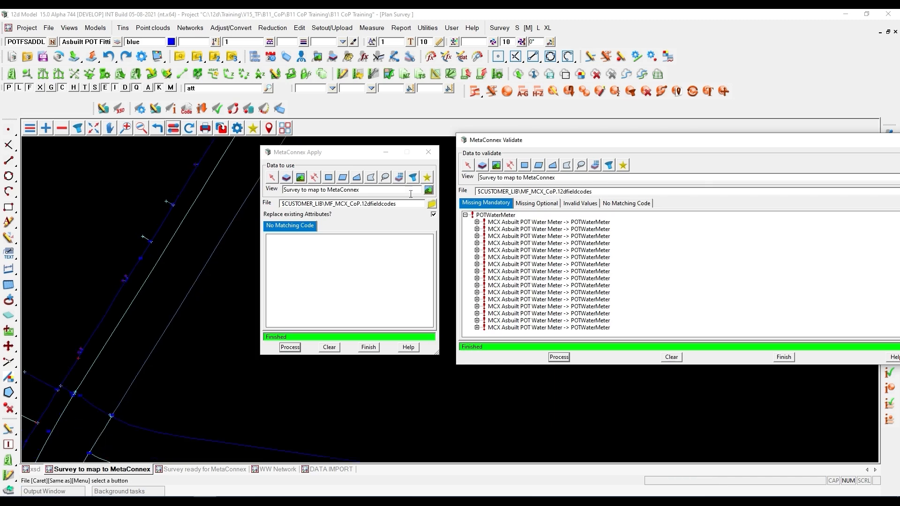
click(482, 222)
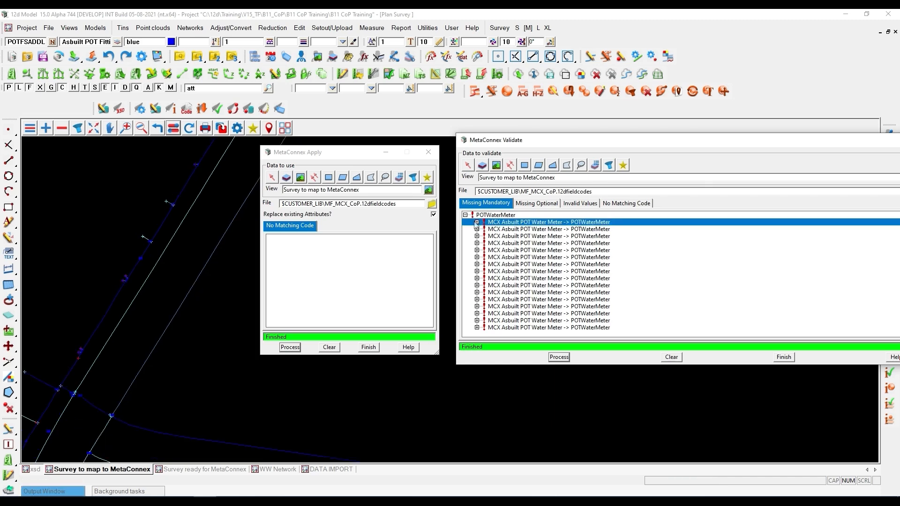
click(478, 222)
click(524, 230)
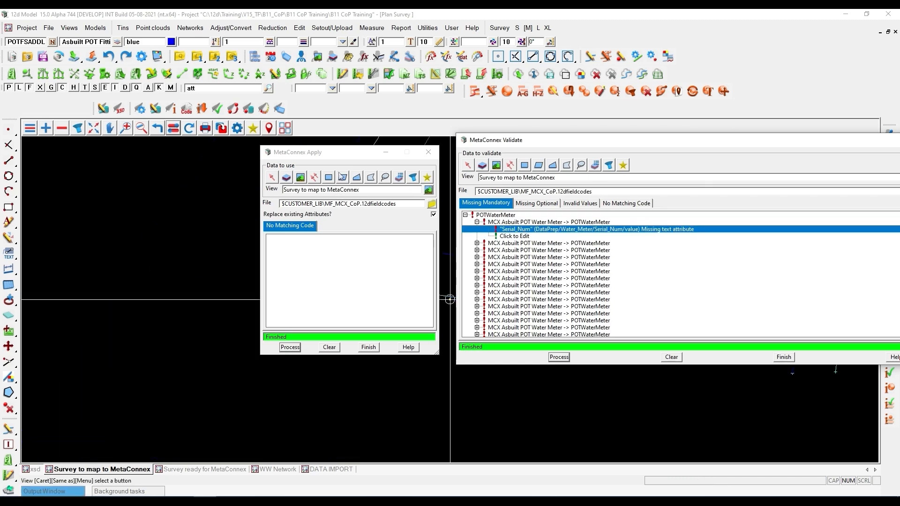
drag(341, 158, 707, 320)
scroll(151, 287, down, 4)
scroll(263, 290, up, 3)
scroll(229, 299, up, 5)
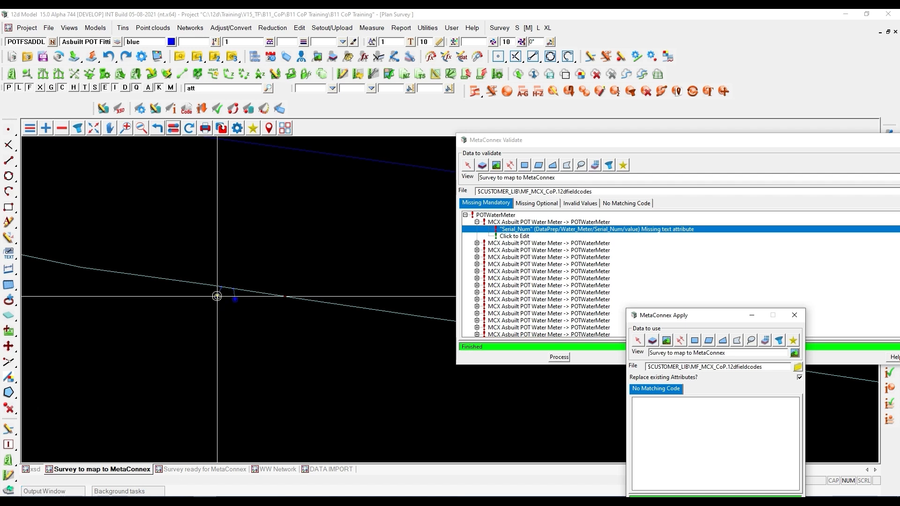
click(251, 502)
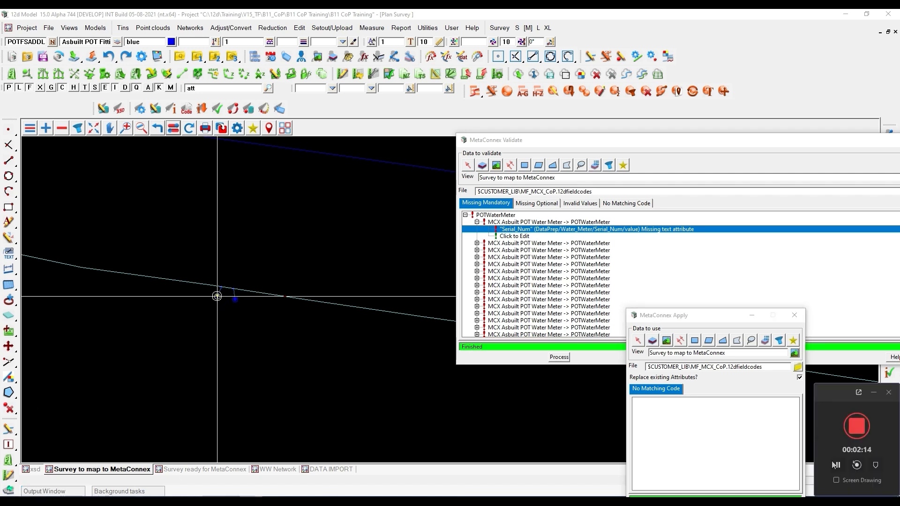
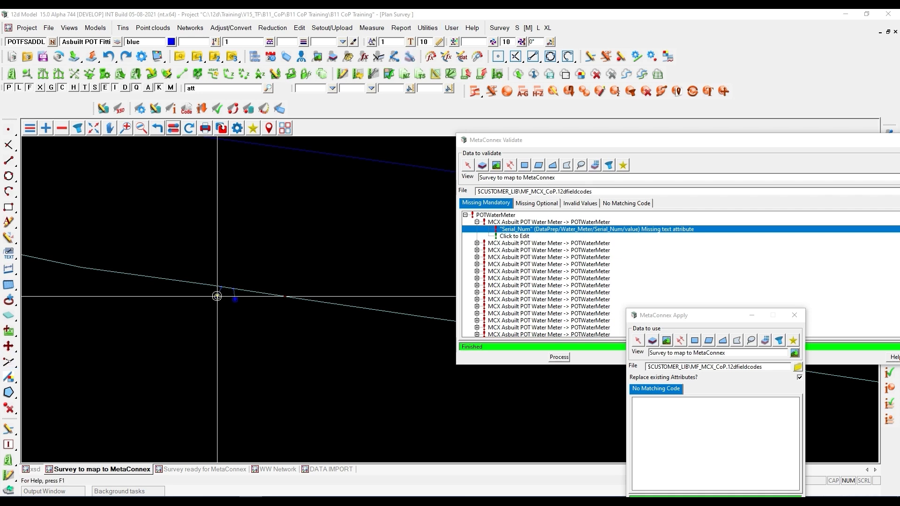
- Set up a CSV export of attributes with the model MCX Asbuilt POT Water Meter, picked from a water meter, as data source
click(435, 29)
mouse_move(461, 103)
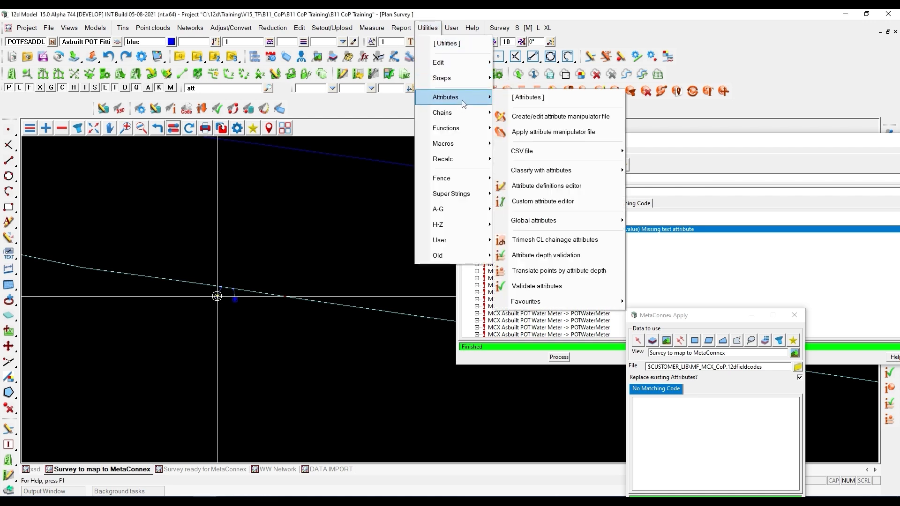
mouse_move(528, 151)
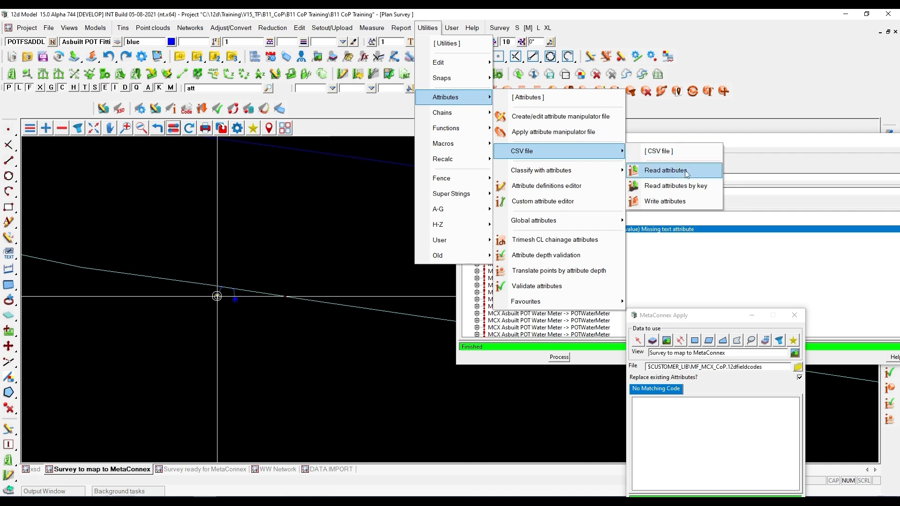
click(674, 202)
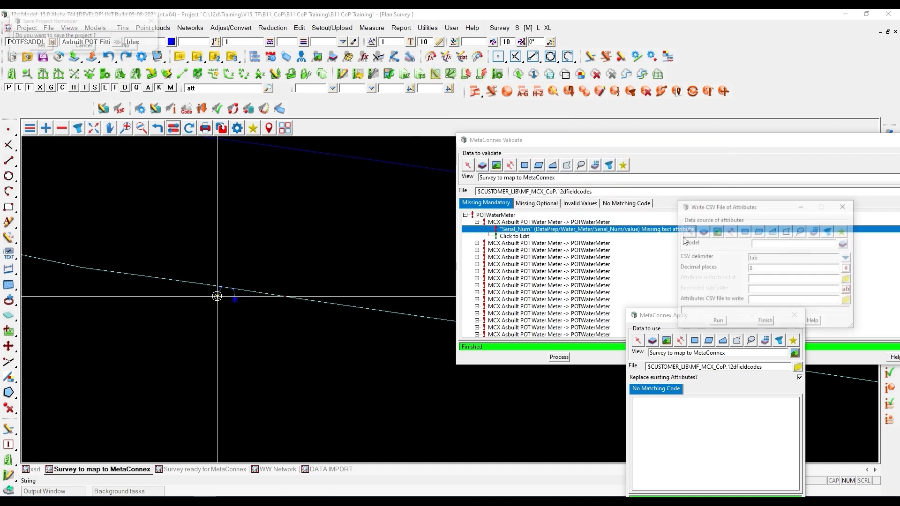
drag(704, 207, 255, 194)
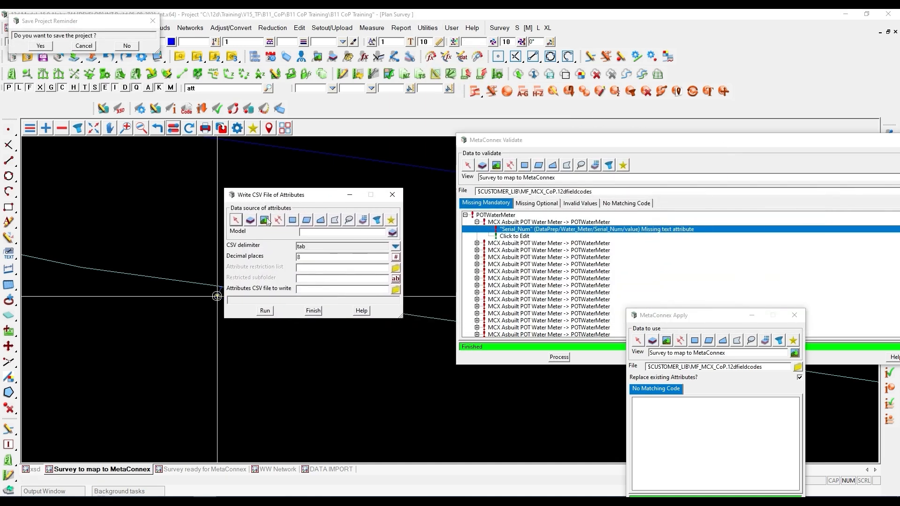
click(328, 234)
middle_click(328, 234)
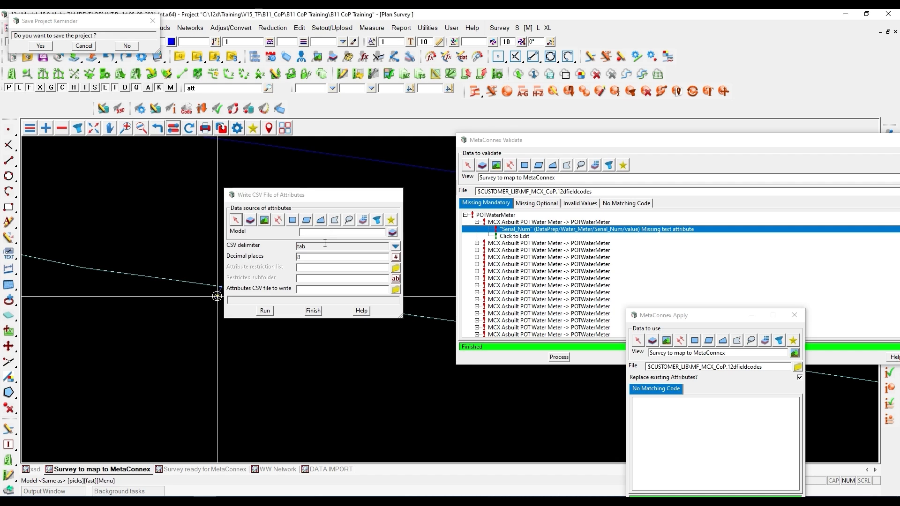
scroll(227, 303, up, 5)
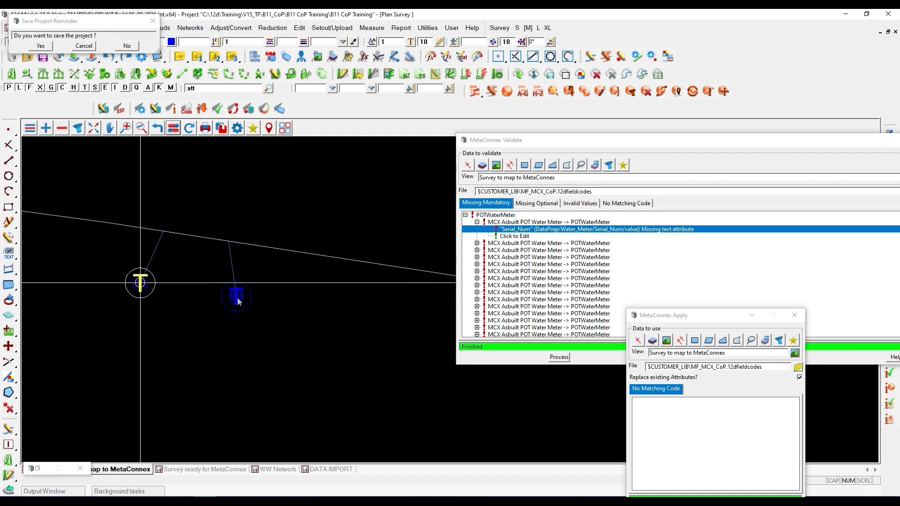
click(235, 300)
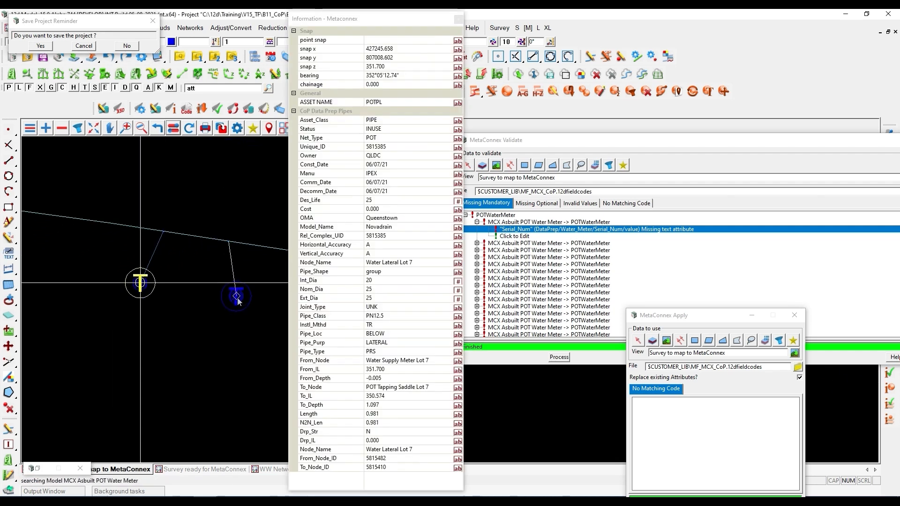
click(237, 298)
click(237, 300)
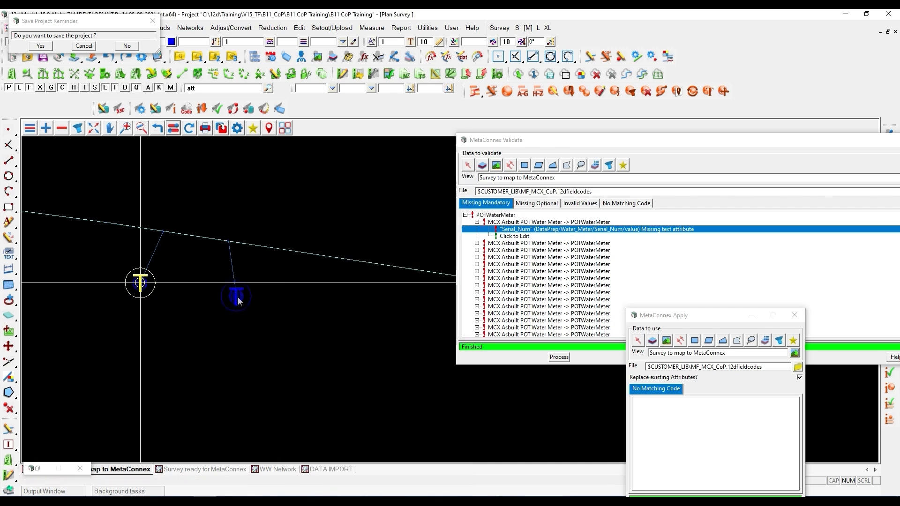
- Write the attributes to WatermeterTF.csv with a comma delimiter and Ansi format
click(395, 248)
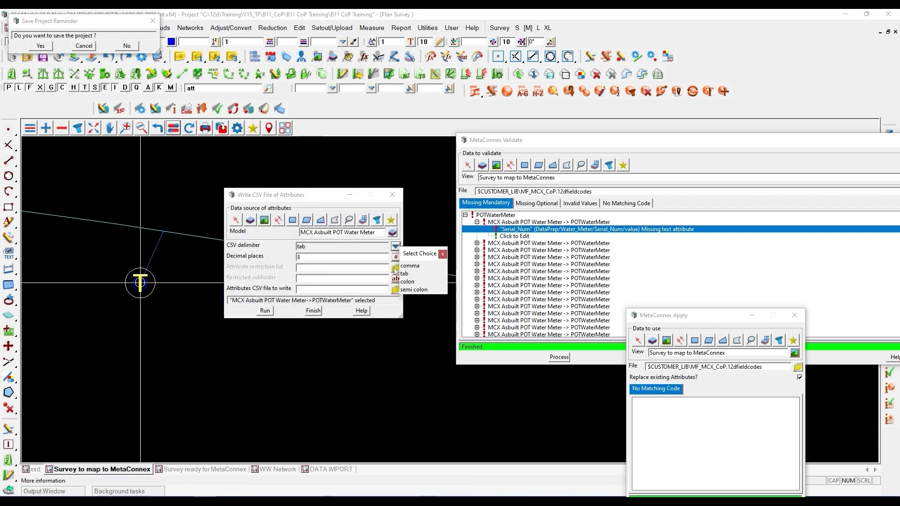
click(410, 266)
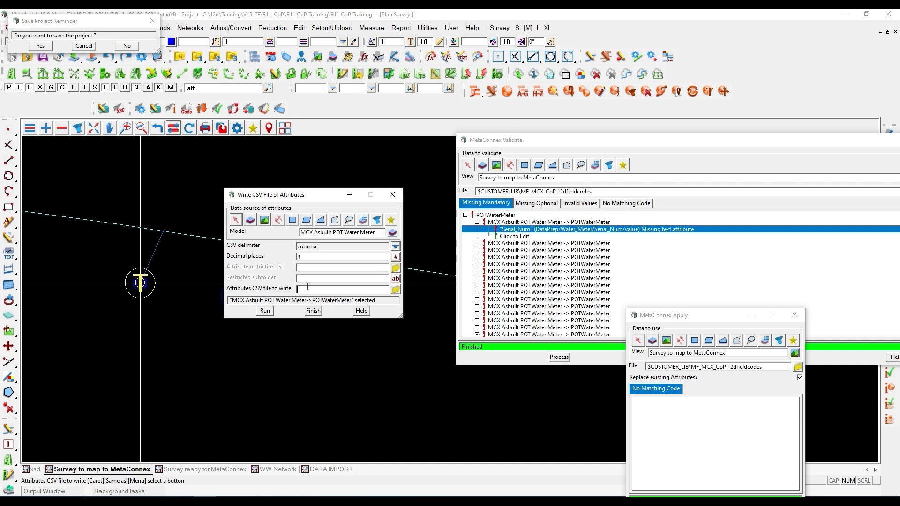
text(Watermeter)
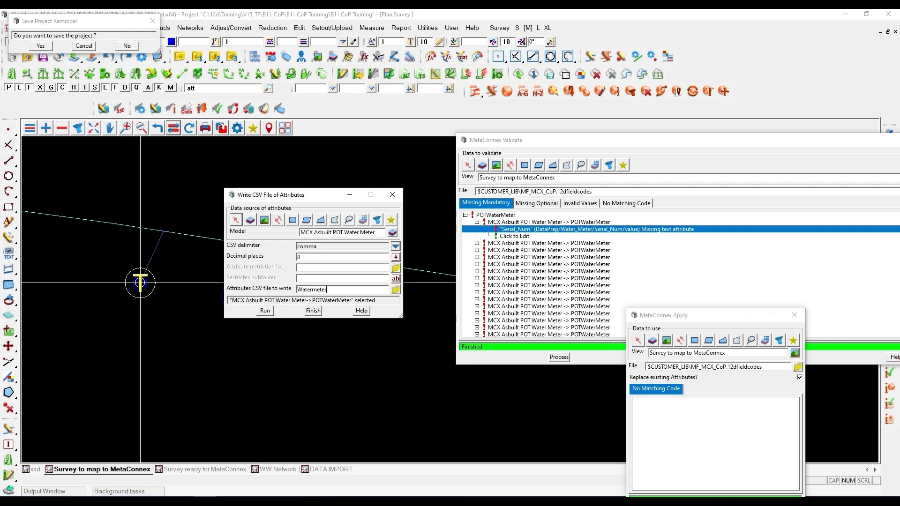
text(TF.csv)
click(395, 290)
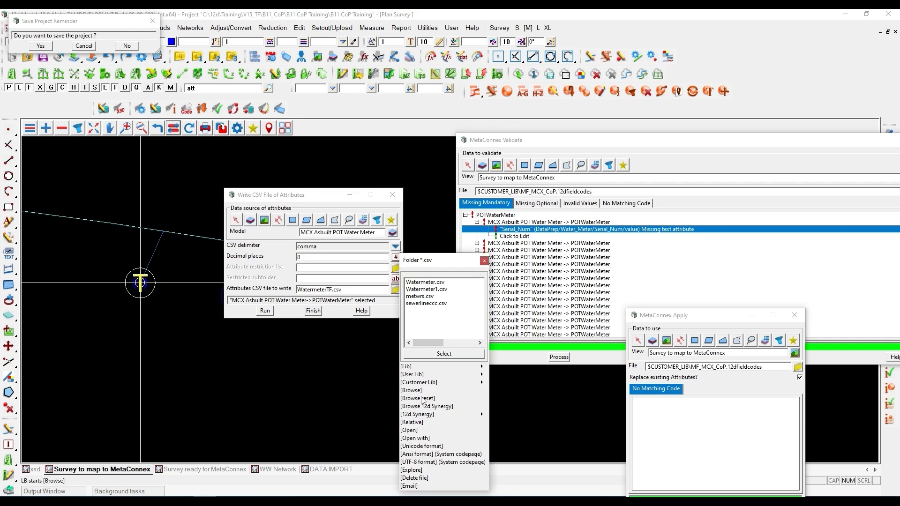
click(421, 455)
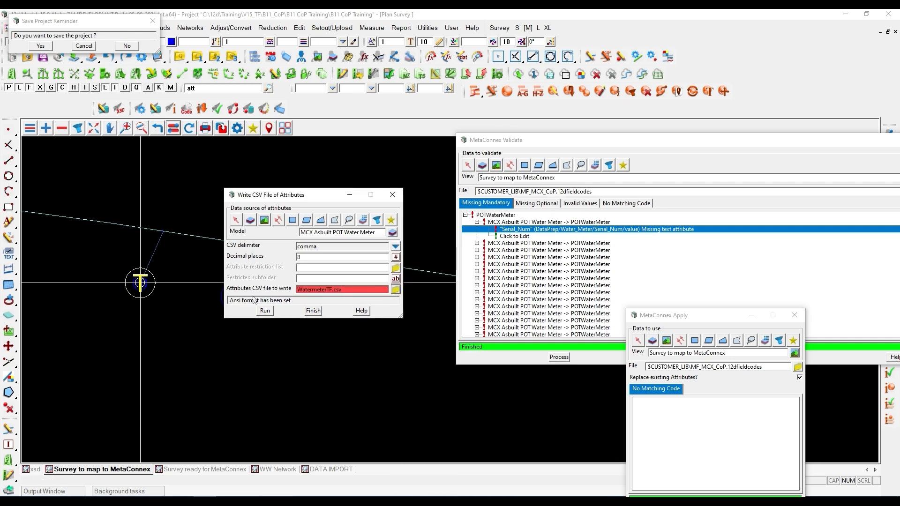
click(265, 311)
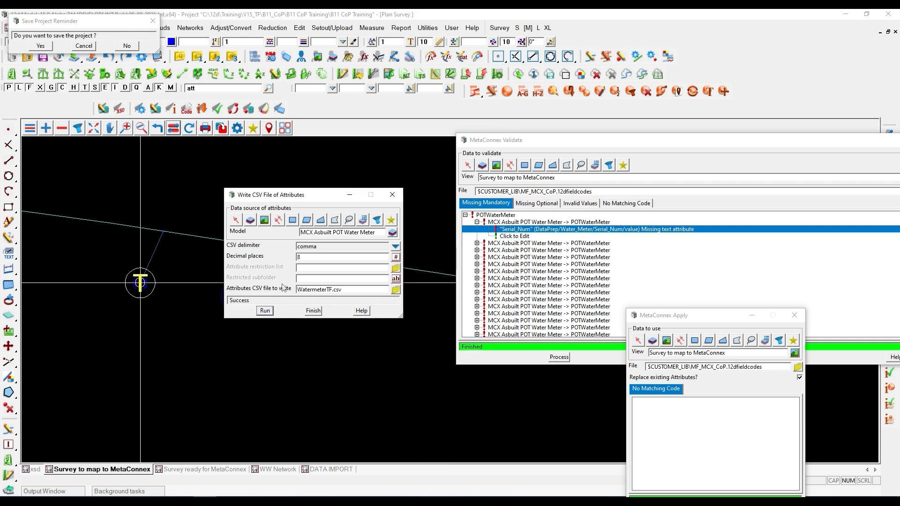
- Open WatermeterTF.csv in Excel and dismiss the Document Recovery pane
click(396, 290)
click(409, 430)
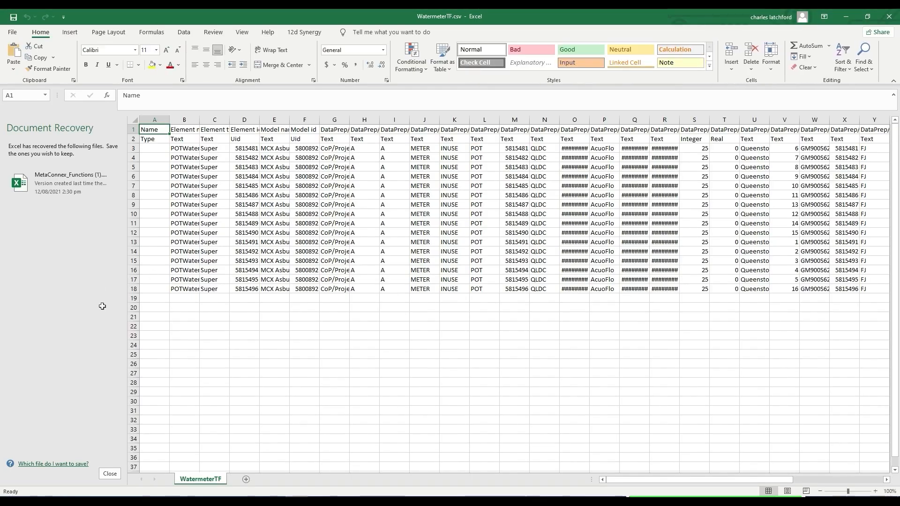
click(110, 474)
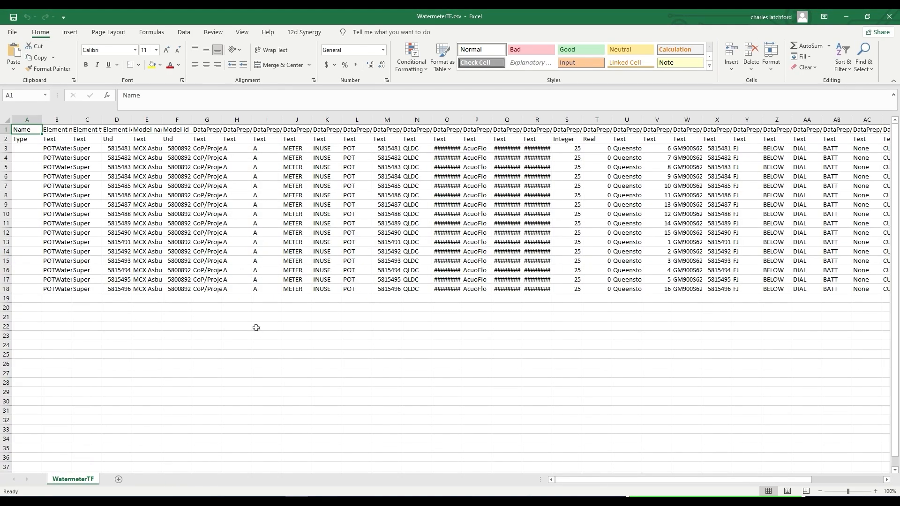
- Widen the Element name and Element id columns, and check the Element id and Model id columns
drag(72, 119, 114, 121)
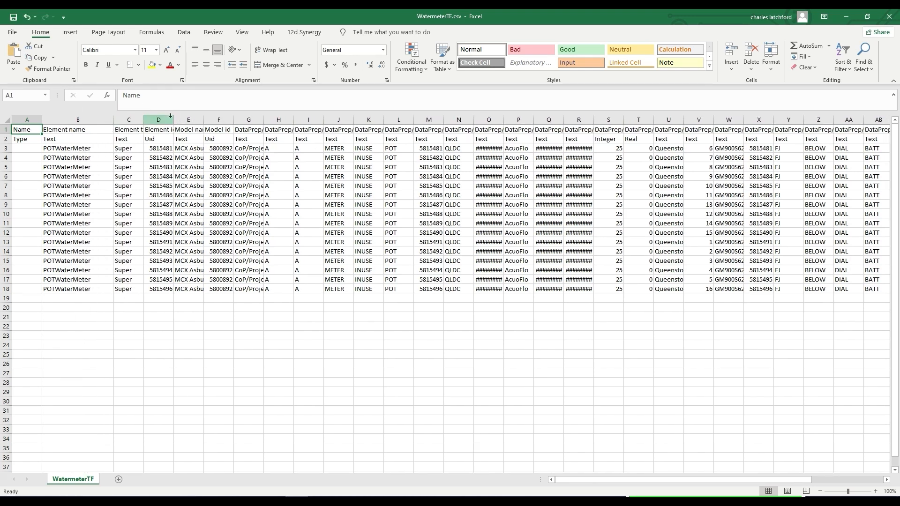
drag(173, 119, 195, 119)
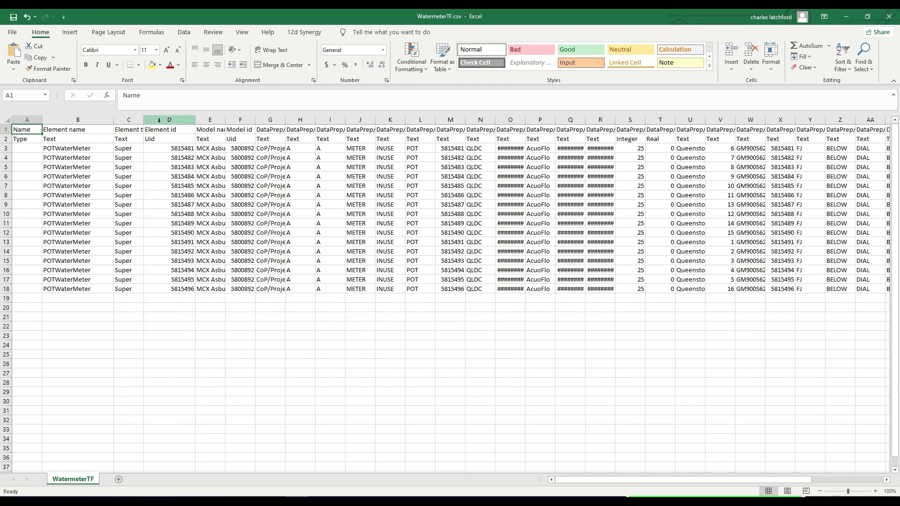
click(159, 121)
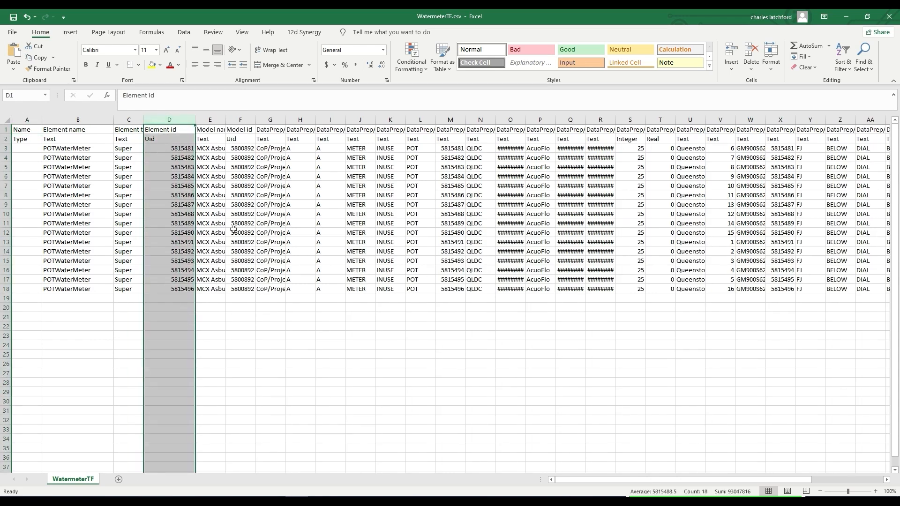
click(241, 120)
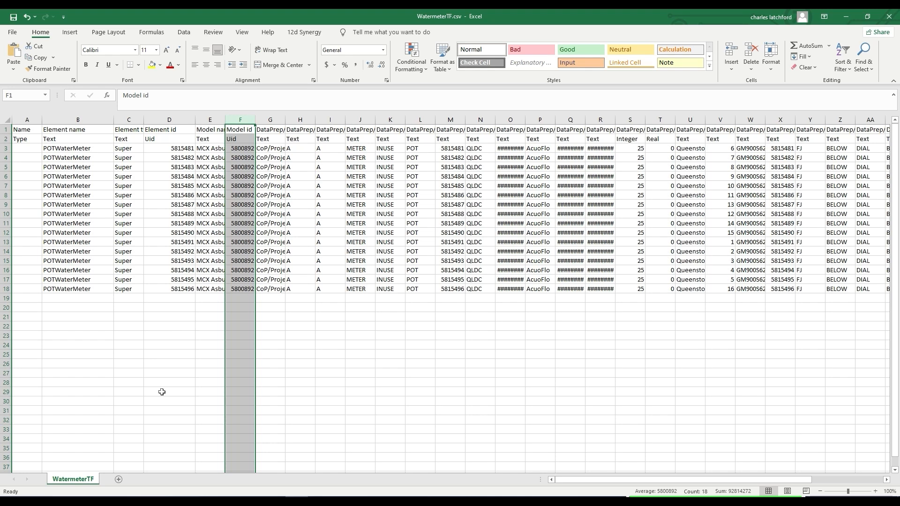
- Insert a blank column at AK, just before the Water_Meter Node_Name column
drag(585, 479, 755, 485)
click(863, 120)
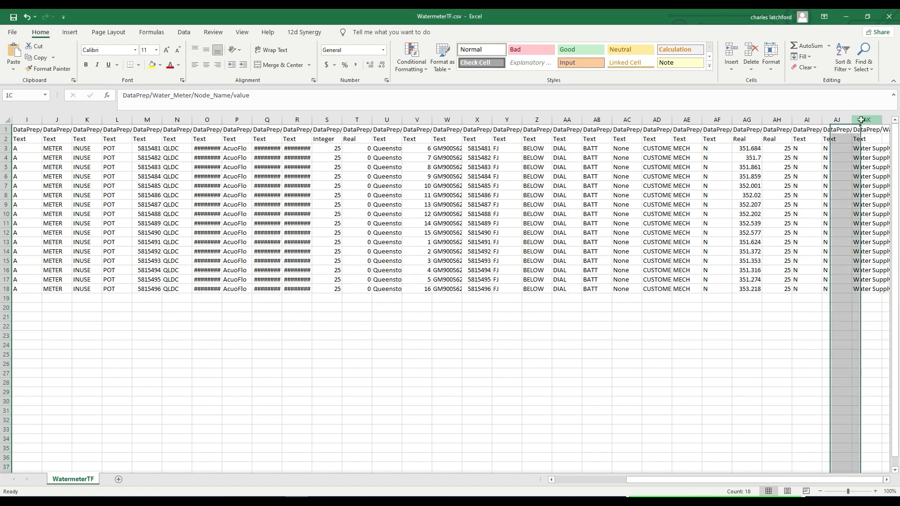
right_click(860, 120)
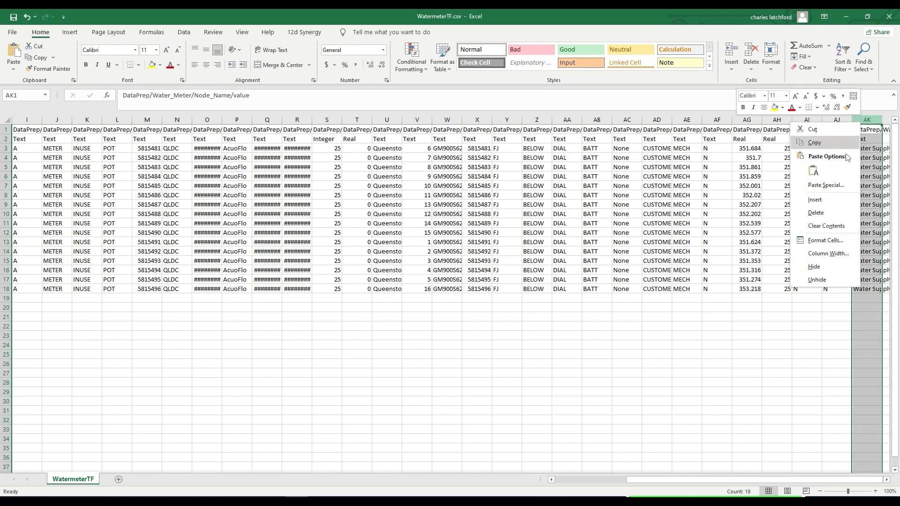
click(841, 204)
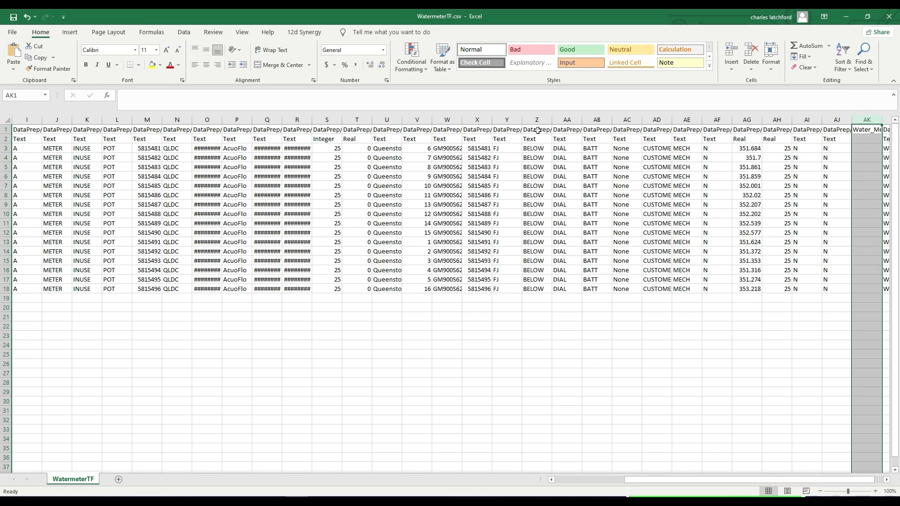
- Hide columns Y through AI and widen columns AJ and AK enough to show full attribute headers
drag(496, 120, 825, 117)
right_click(824, 118)
click(842, 263)
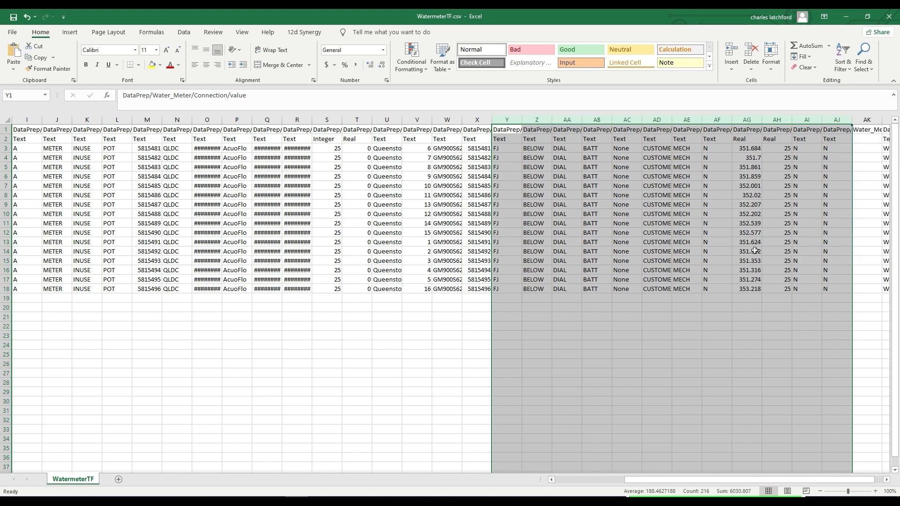
click(675, 280)
drag(522, 121, 689, 121)
click(589, 158)
drag(492, 120, 614, 121)
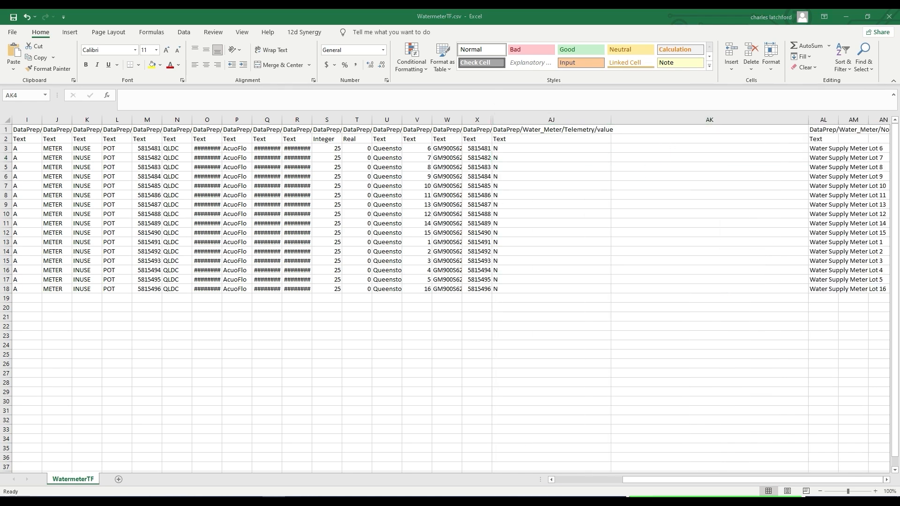
- Enter the header "DataPrep/Water_Meter/ Serial_Num/value" in AK1 and the attribute type "text" in AK2
click(629, 130)
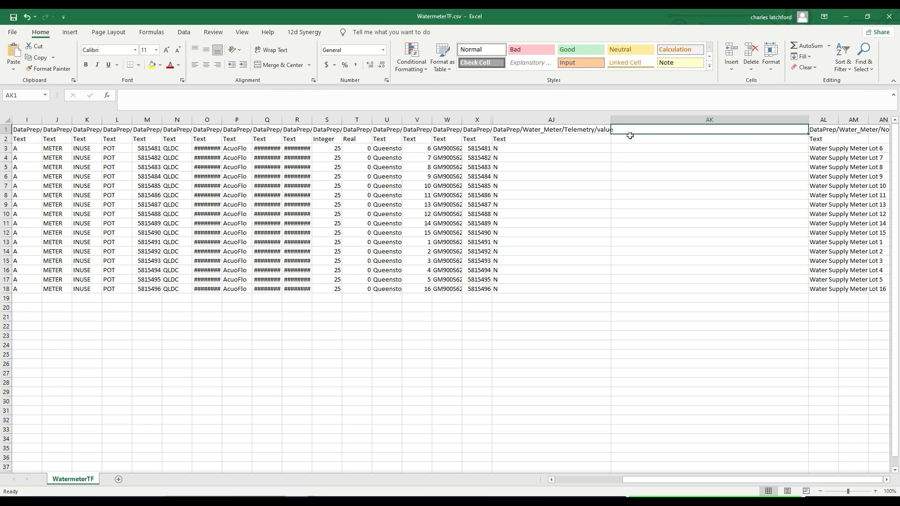
key(ctrl+v)
double_click(629, 137)
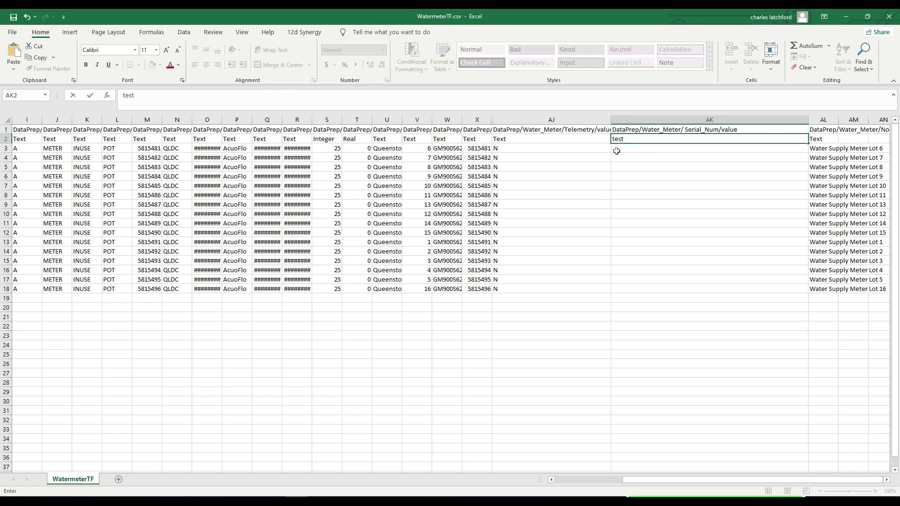
key(BackSpace)
- Enter serial number 210813SM001 in AK3 and fill the series down to 210813SM016 in AK18
click(624, 147)
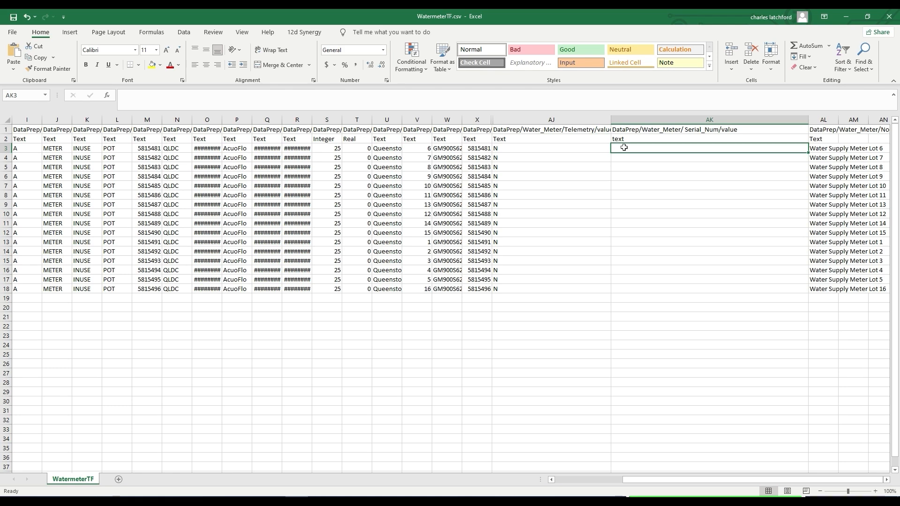
text(210813)
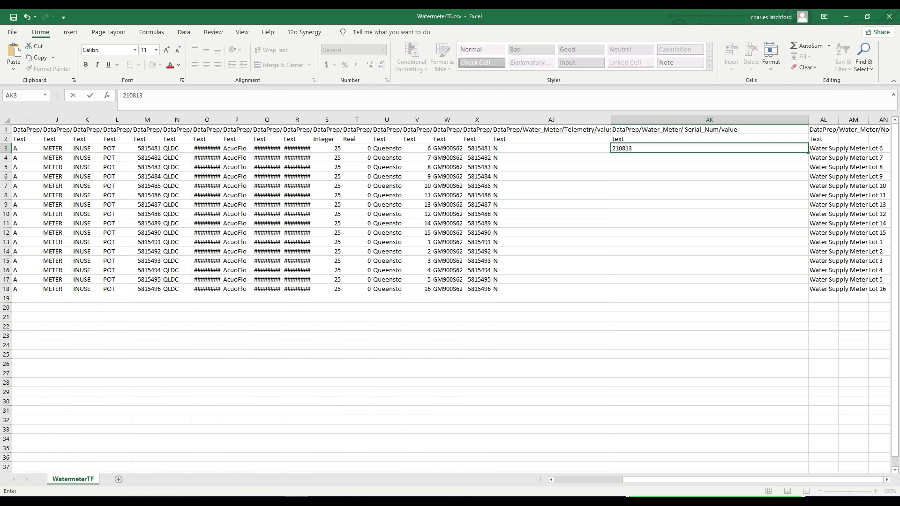
text(SM001)
key(Return)
click(624, 148)
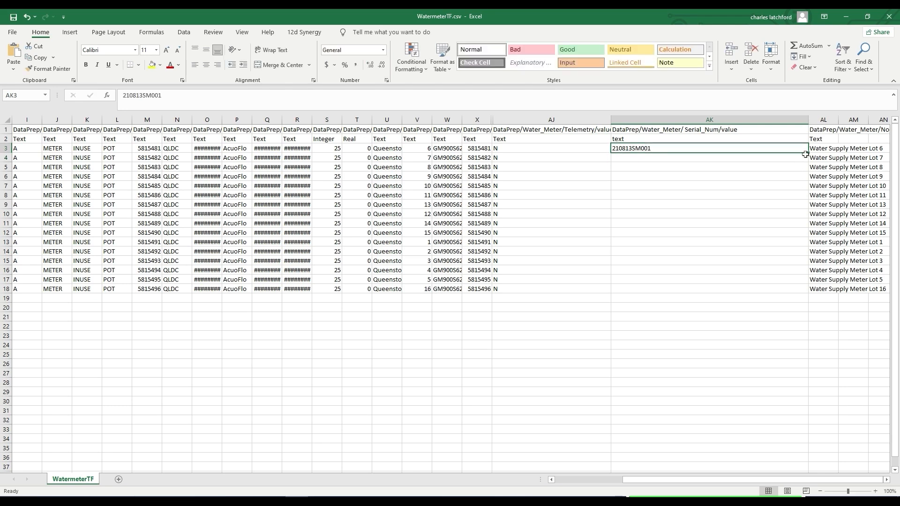
drag(805, 154, 786, 303)
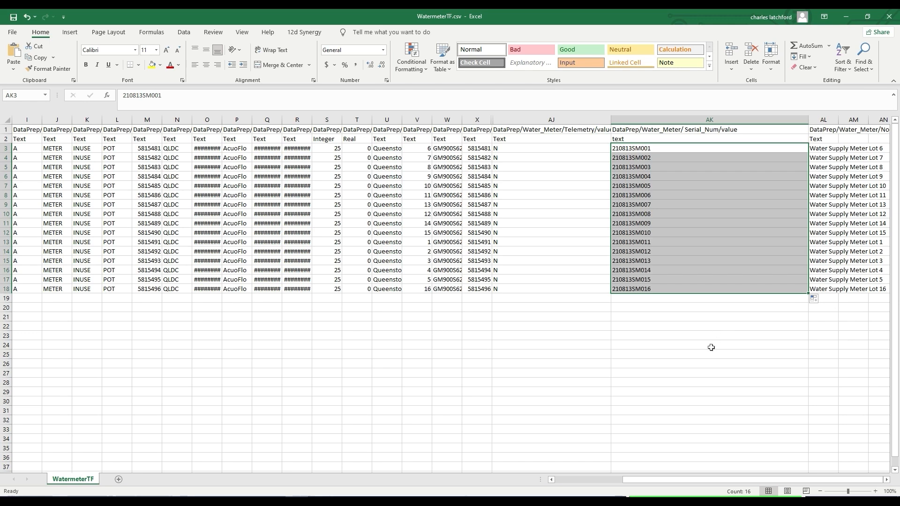
- Save WatermeterTF.csv, keeping the comma-delimited CSV format, and close Excel
click(717, 324)
click(13, 17)
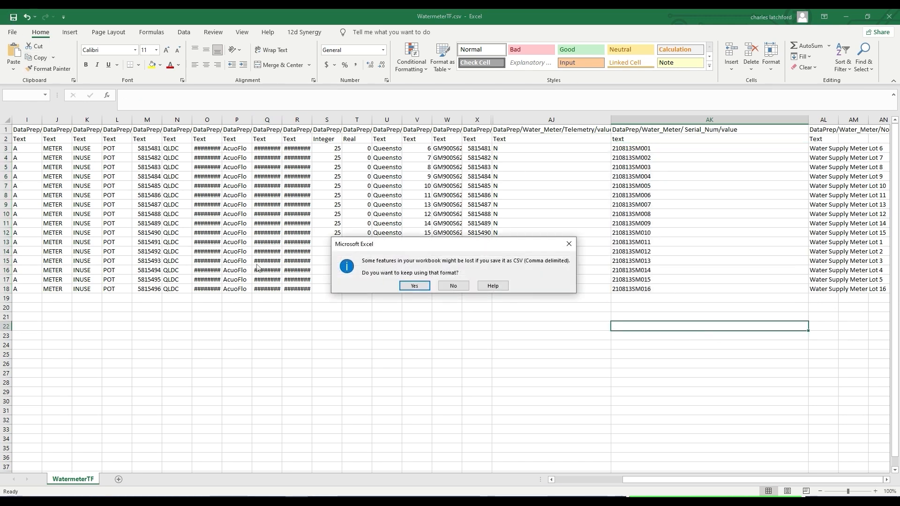
click(414, 286)
click(889, 17)
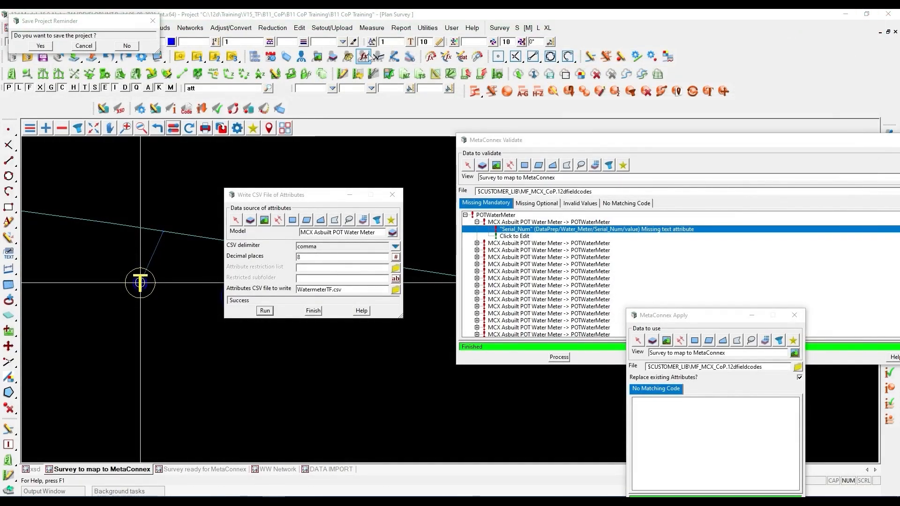
- Read the attributes from WatermeterTF.csv back into the 12d project with a comma delimiter
click(428, 28)
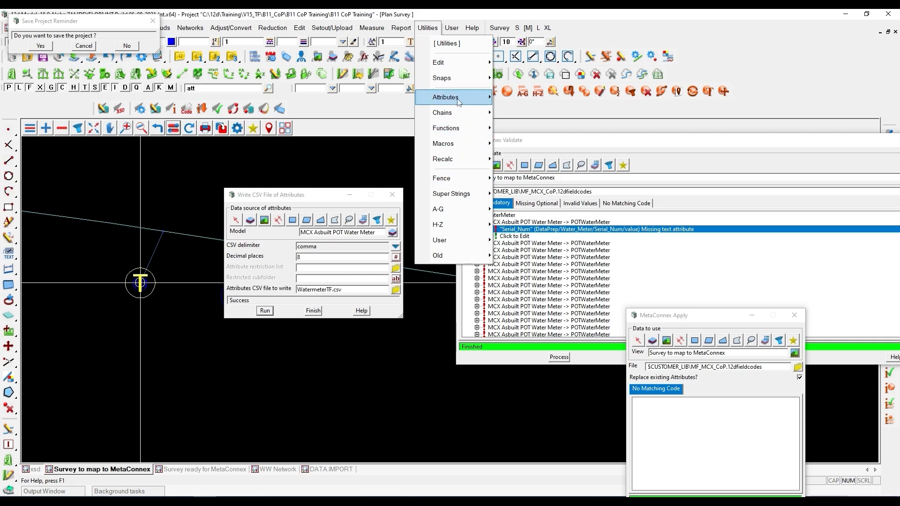
mouse_move(457, 100)
mouse_move(546, 159)
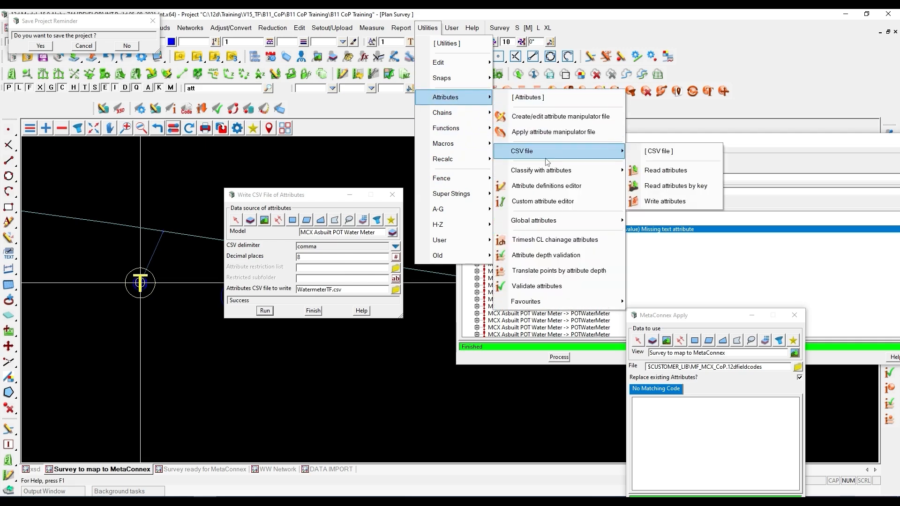
click(665, 170)
click(825, 189)
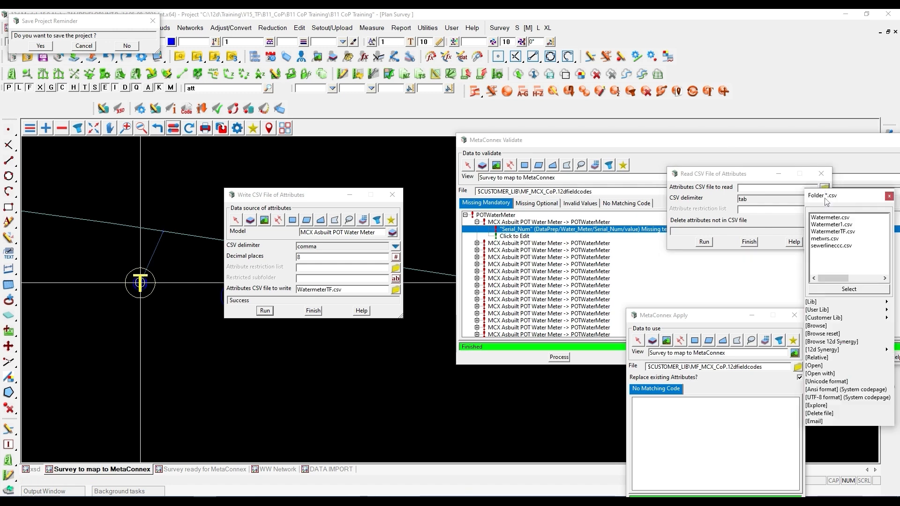
double_click(834, 231)
click(824, 199)
click(838, 218)
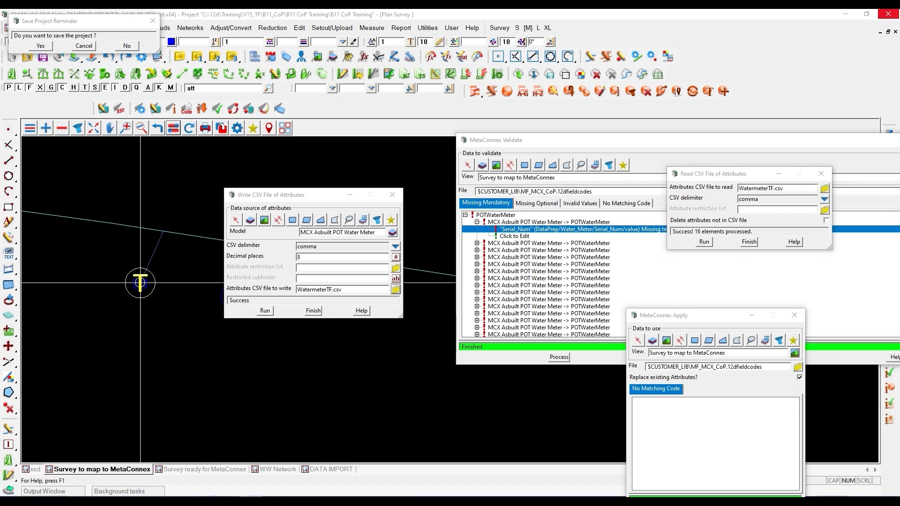
drag(699, 174, 669, 166)
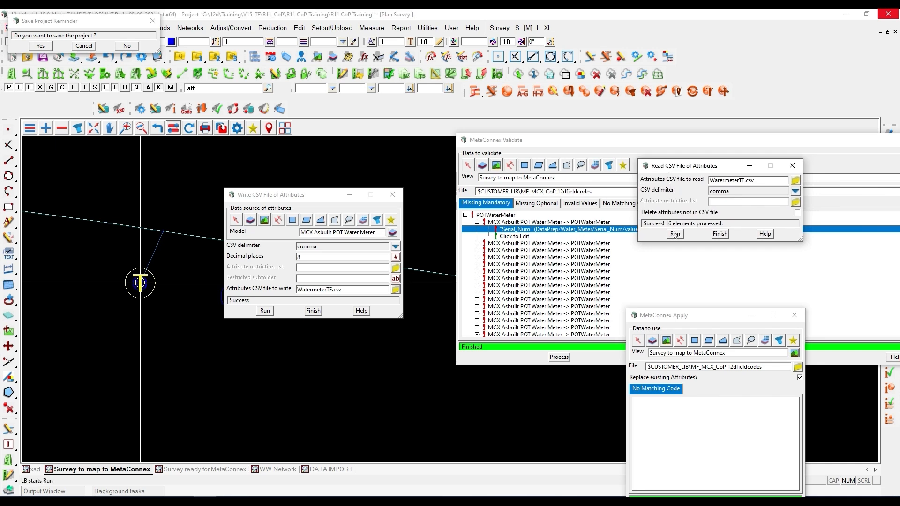
click(674, 234)
- Inquire on the Lot 7 water meter and check its Water Meter attributes for the serial number
click(200, 339)
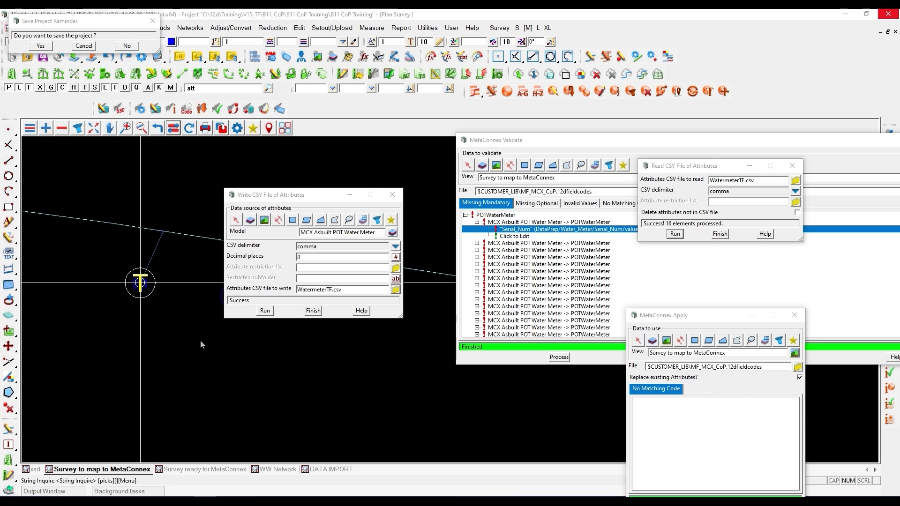
key(F2)
click(325, 399)
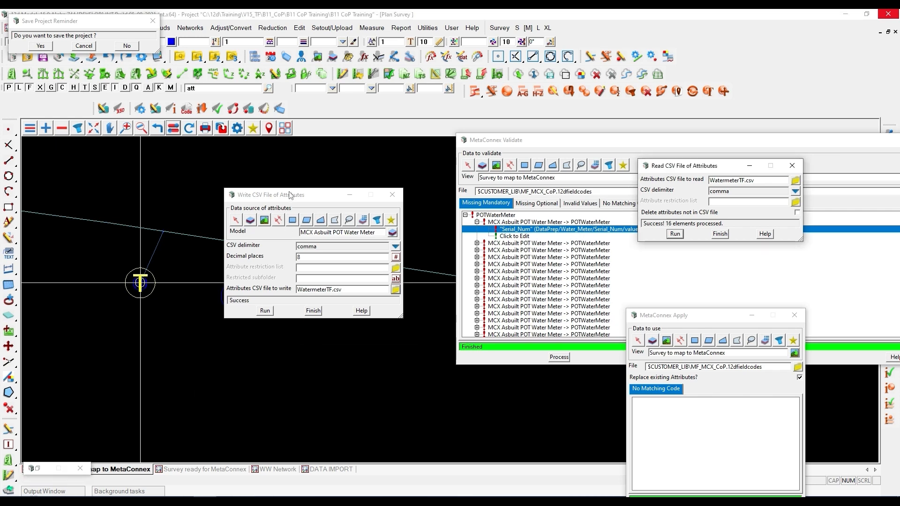
click(239, 296)
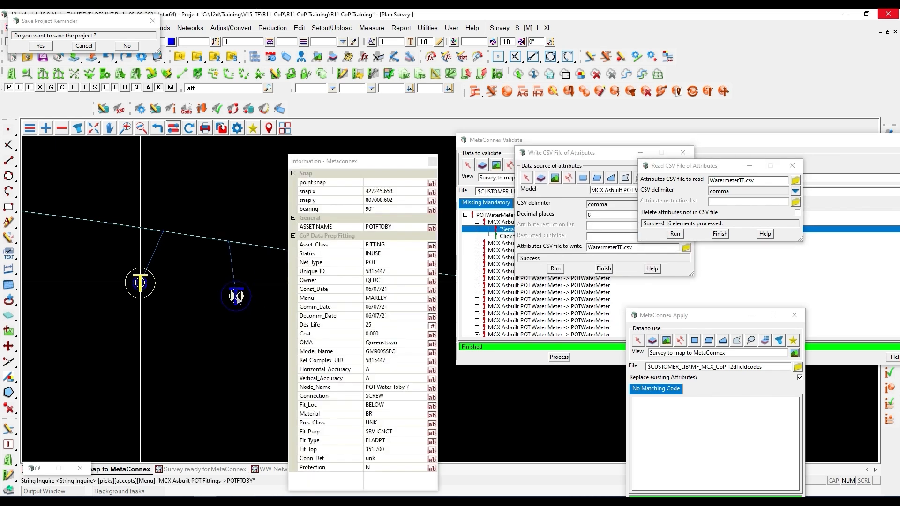
click(237, 299)
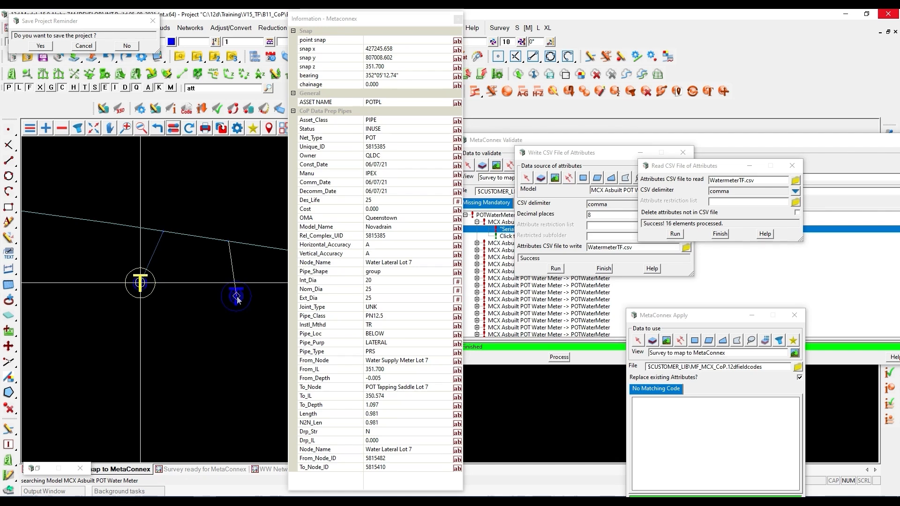
click(237, 299)
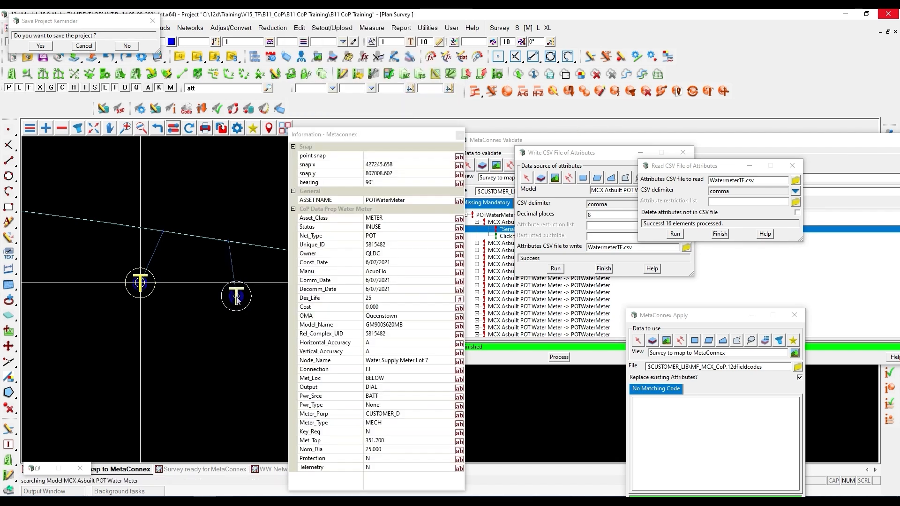
key(space)
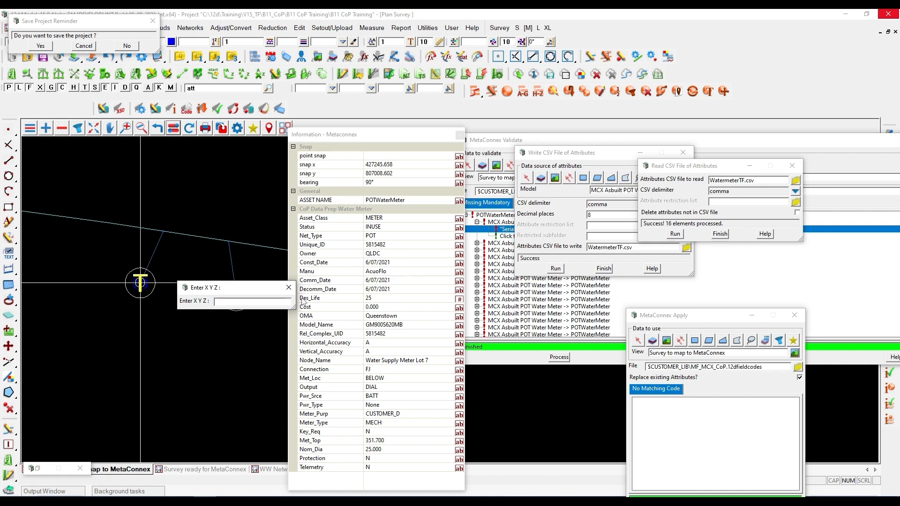
key(Escape)
- Rerun MetaConnex Validate on the Survey to map to MetaConnex view and expand the POTWaterMeter missing mandatory entries
click(521, 344)
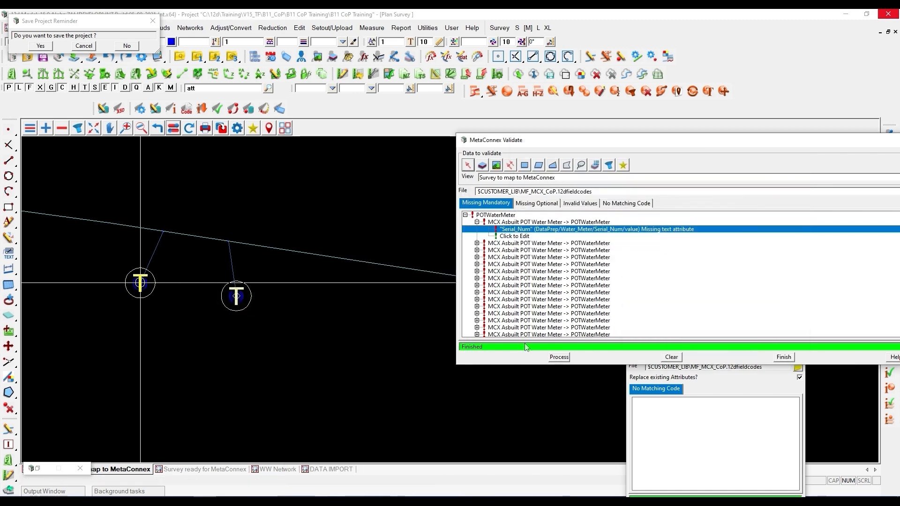
click(559, 356)
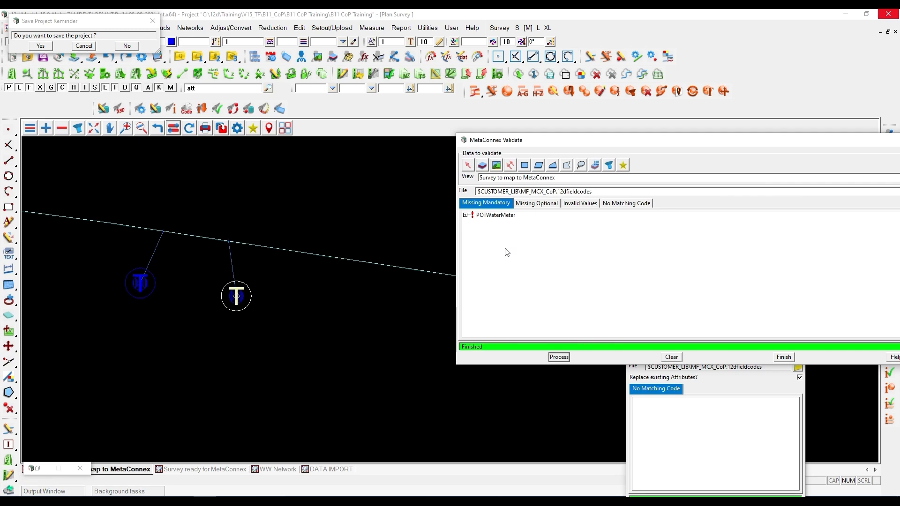
click(466, 215)
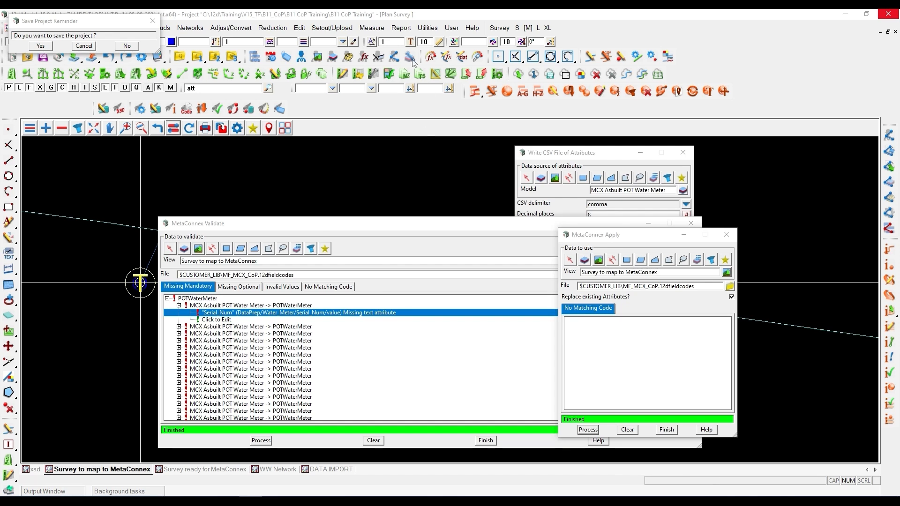
- Open a new Read CSV File of Attributes dialog and import WatermeterTF.csv with the comma delimiter
click(428, 28)
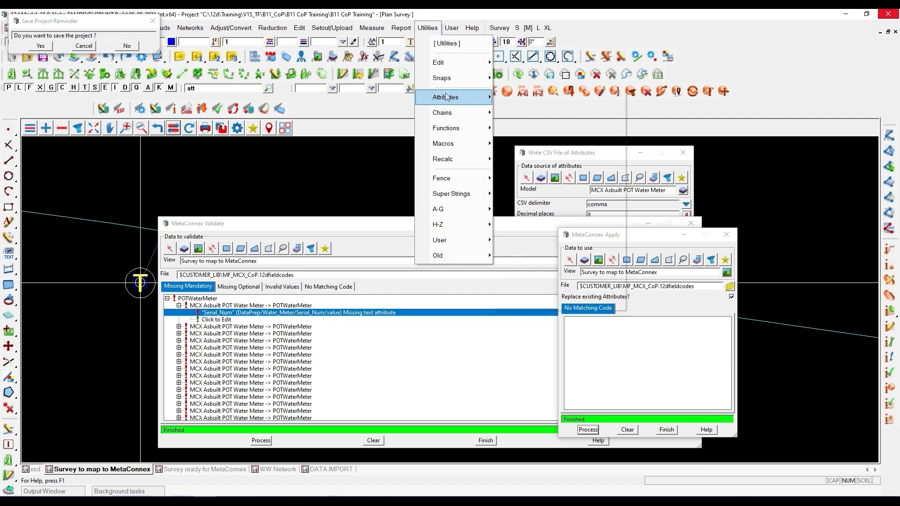
mouse_move(448, 98)
mouse_move(549, 154)
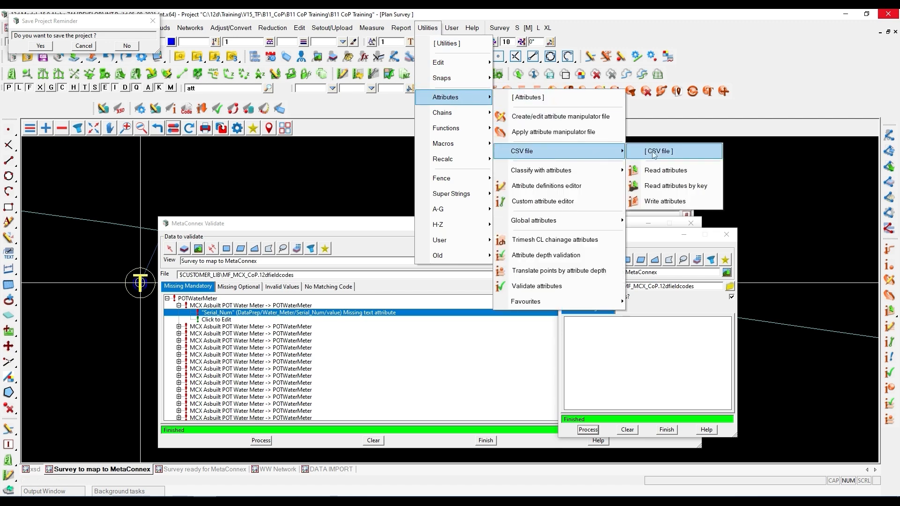
click(670, 171)
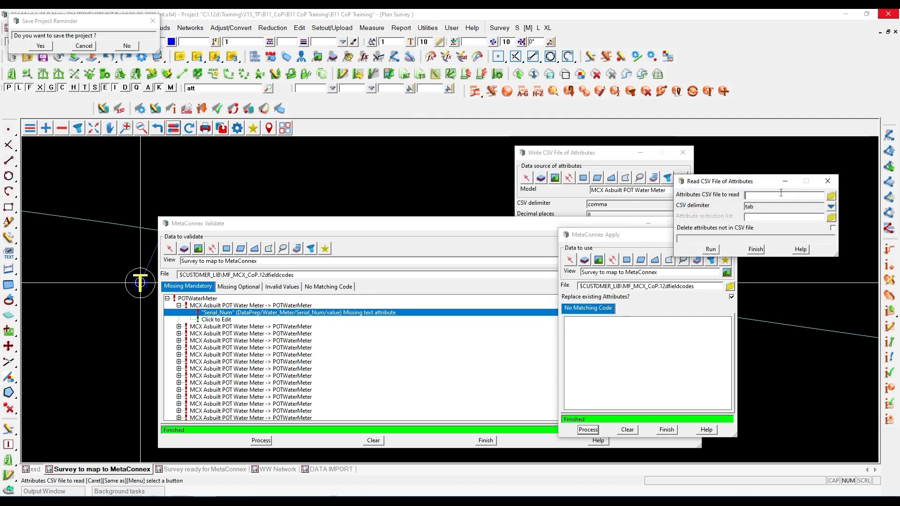
click(831, 197)
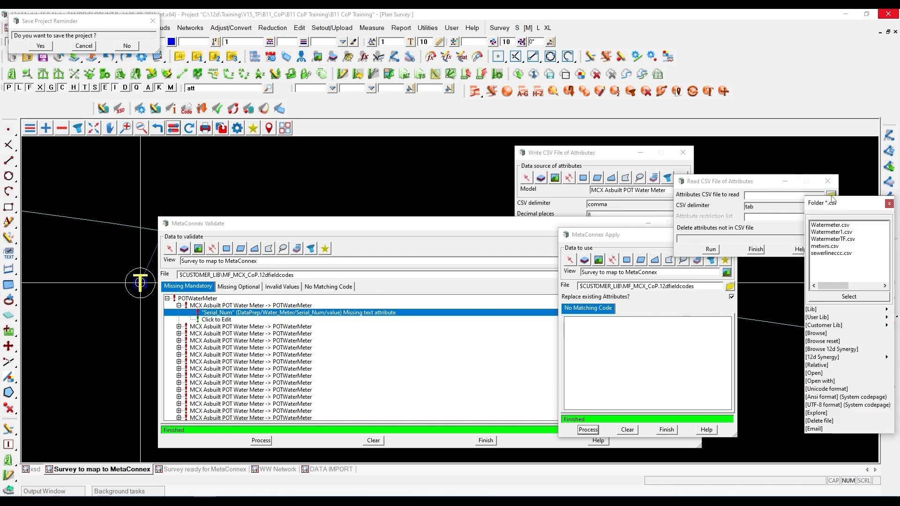
double_click(829, 239)
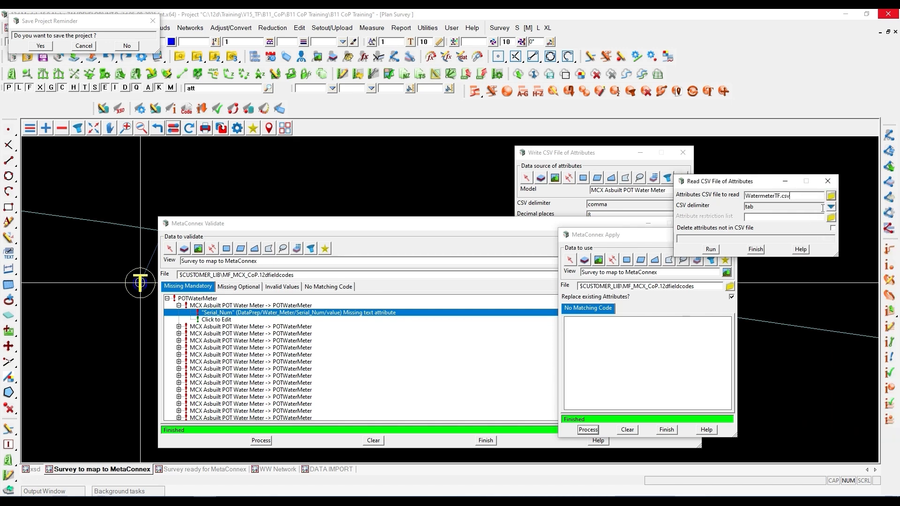
click(831, 207)
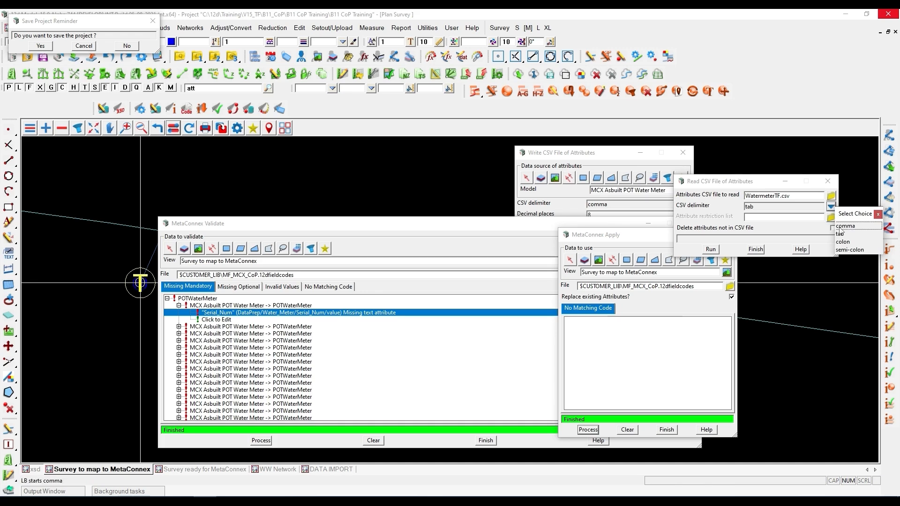
click(858, 228)
click(711, 250)
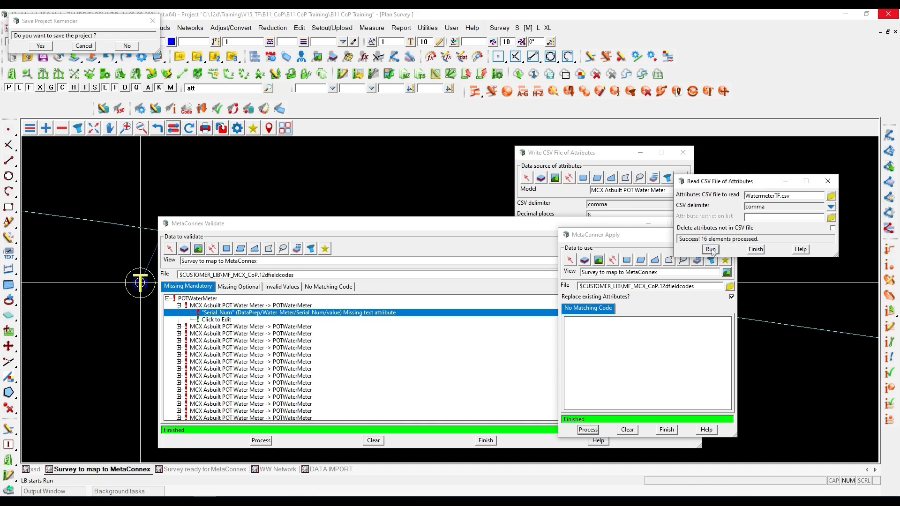
drag(680, 240, 769, 235)
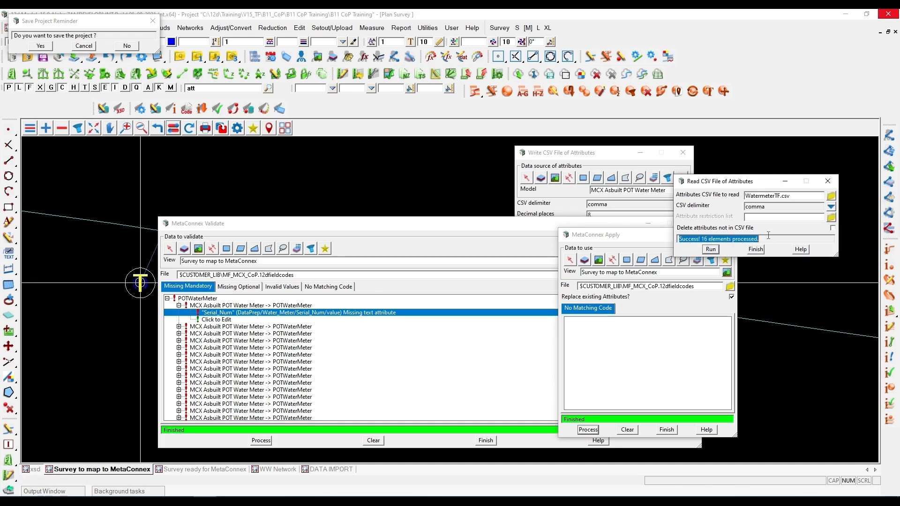
- Run MetaConnex Apply on the Survey to map to MetaConnex view with existing attributes replaced
click(625, 235)
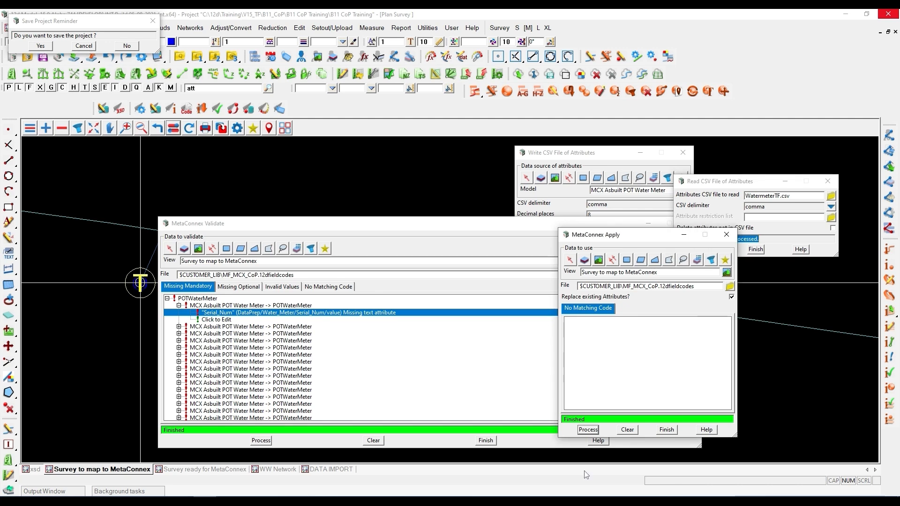
drag(590, 238, 537, 226)
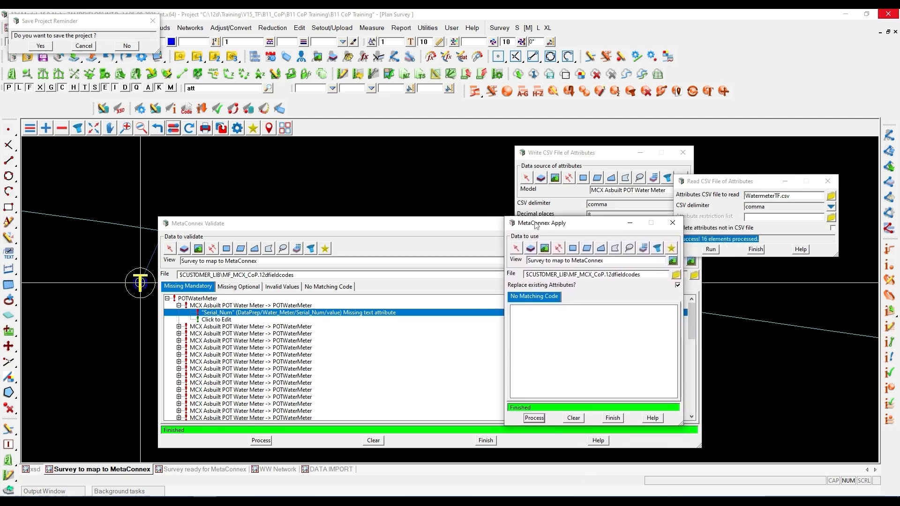
click(534, 417)
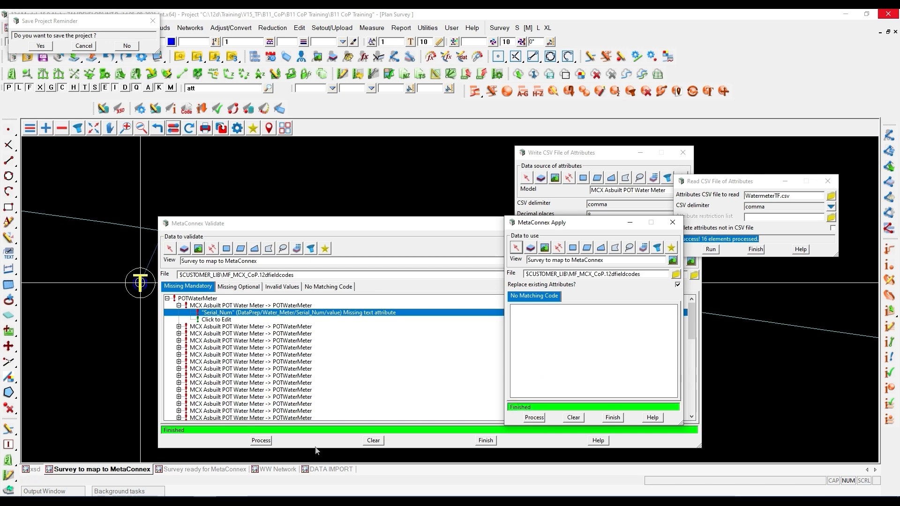
- Rerun MetaConnex Validate on the Survey to map to MetaConnex view and expand the first POTWaterMeter missing mandatory entry
click(262, 440)
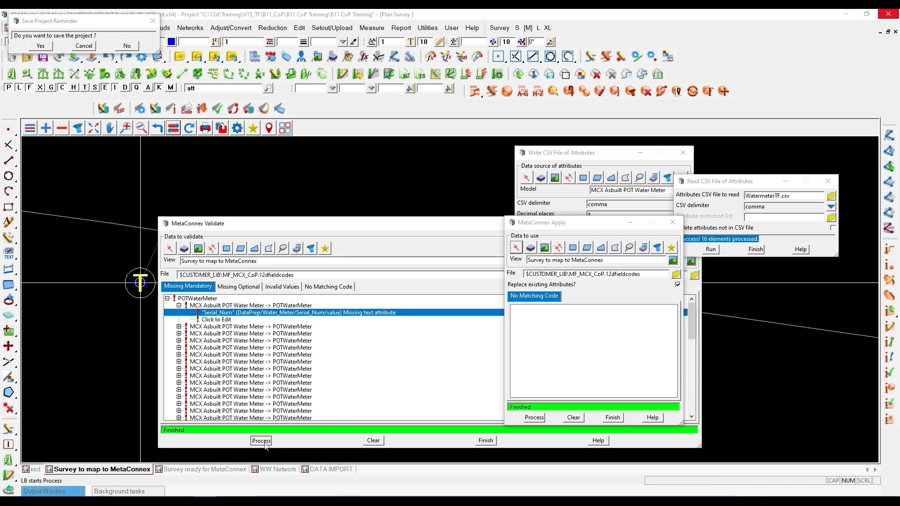
click(166, 299)
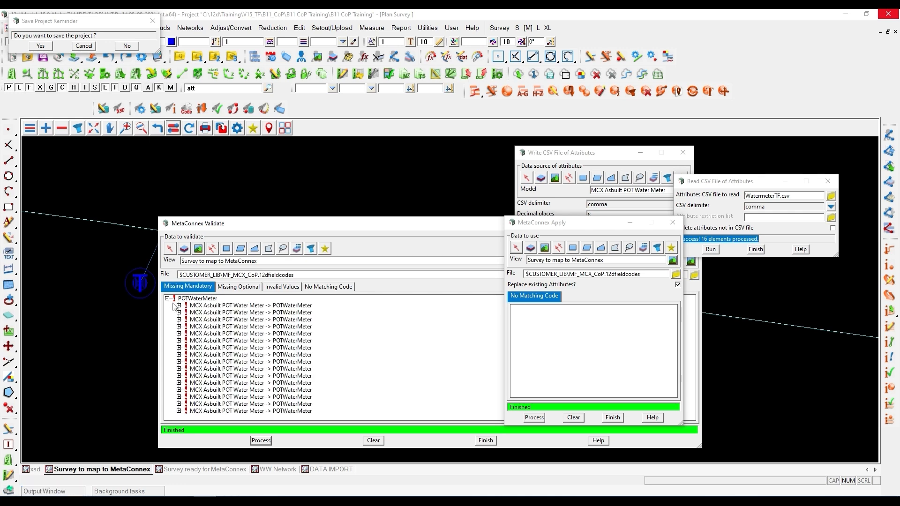
click(179, 306)
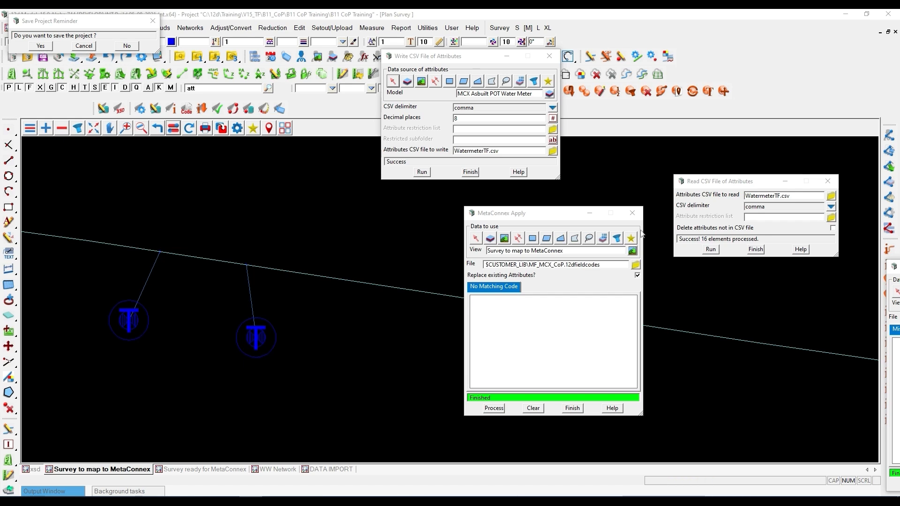
- Reimport the water meter attributes from WatermeterTF.csv with the comma delimiter
drag(696, 183, 669, 146)
drag(766, 159, 703, 149)
drag(746, 171, 714, 171)
click(683, 214)
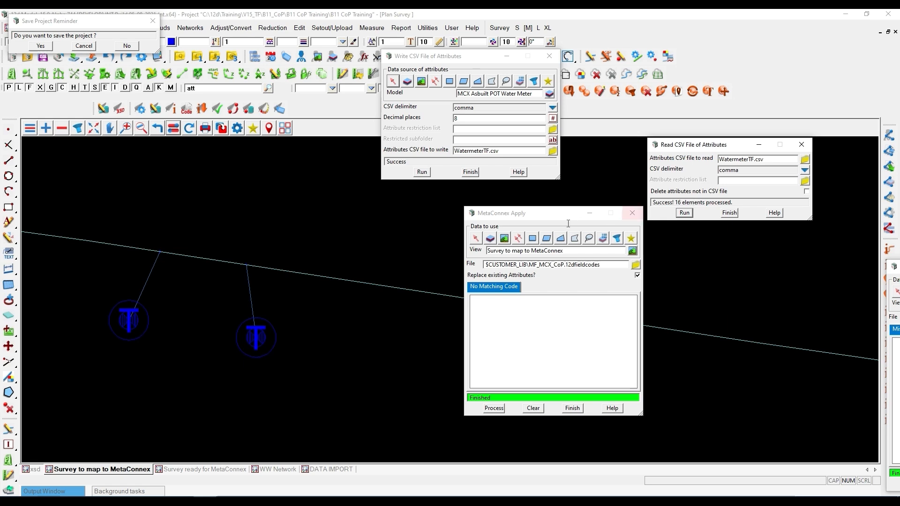
- Reapply MetaConnex to the Survey to map to MetaConnex view with existing attributes replaced, and rerun MetaConnex Validate on it
drag(537, 217, 480, 205)
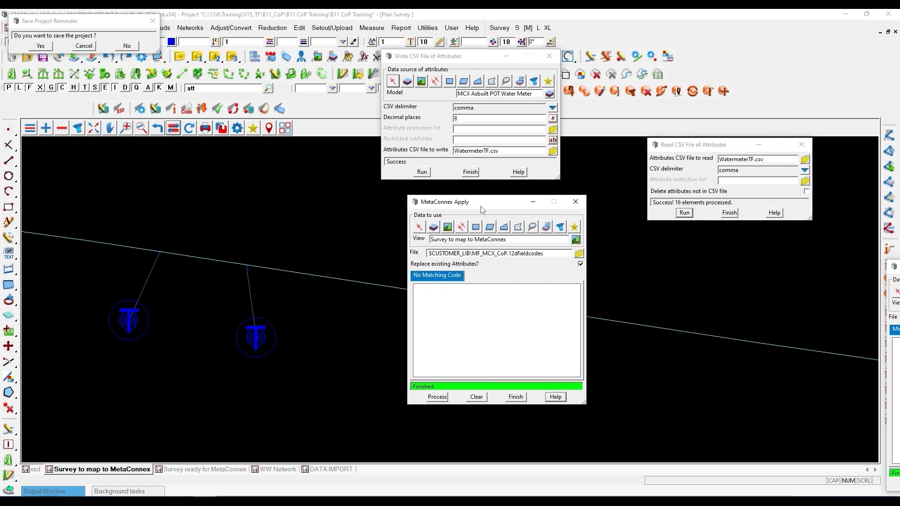
click(438, 398)
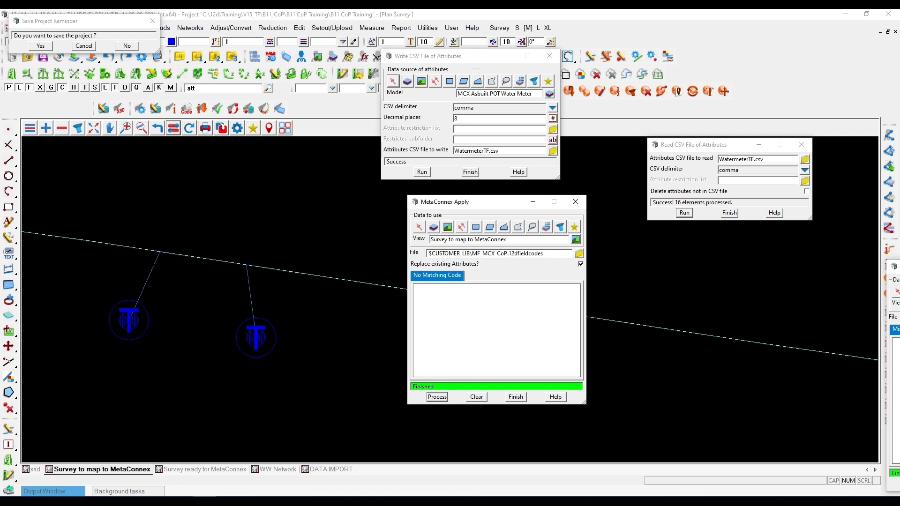
drag(896, 267, 162, 173)
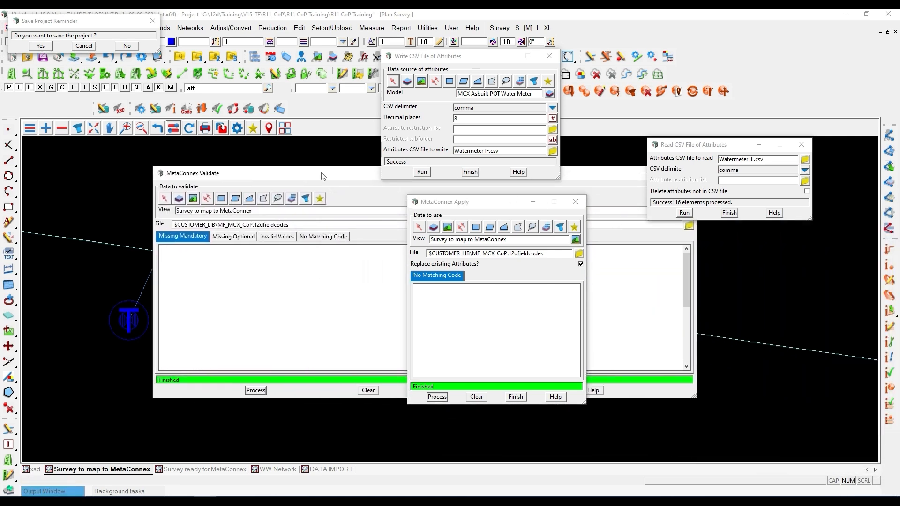
click(255, 390)
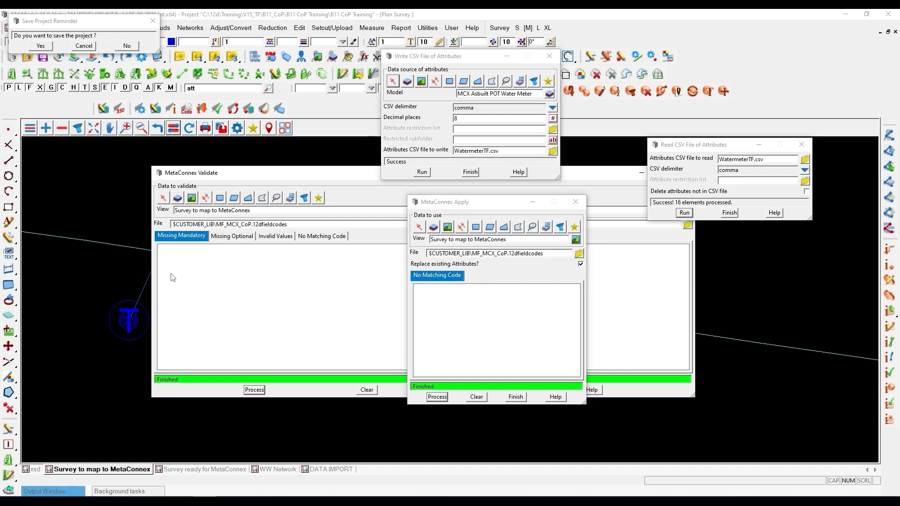
- Close the MetaConnex Apply and Validate dialogs and both the Read and Write CSV File of Attributes dialogs
scroll(88, 304, down, 3)
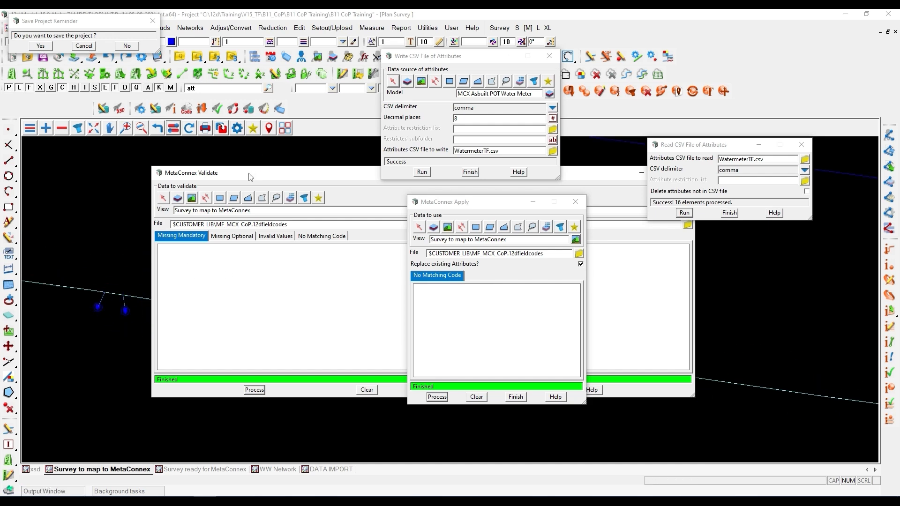
drag(247, 173, 517, 215)
scroll(229, 334, down, 4)
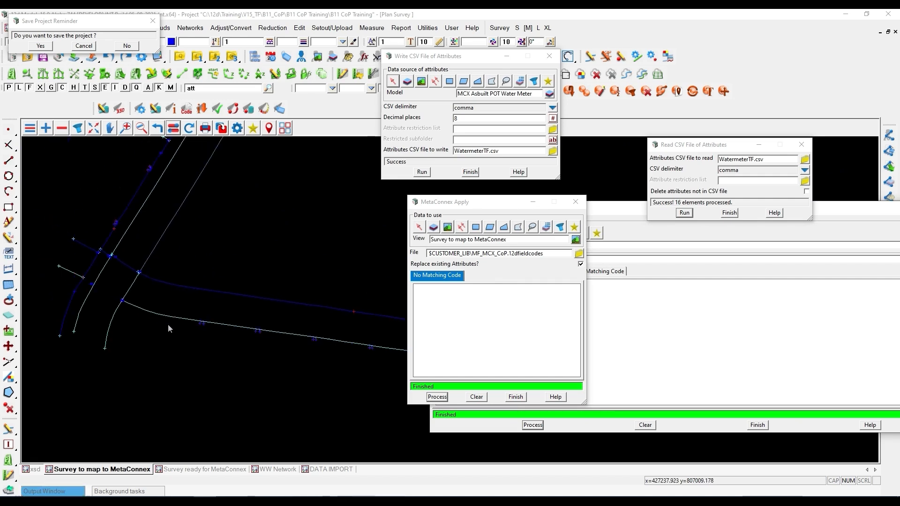
scroll(148, 328, down, 1)
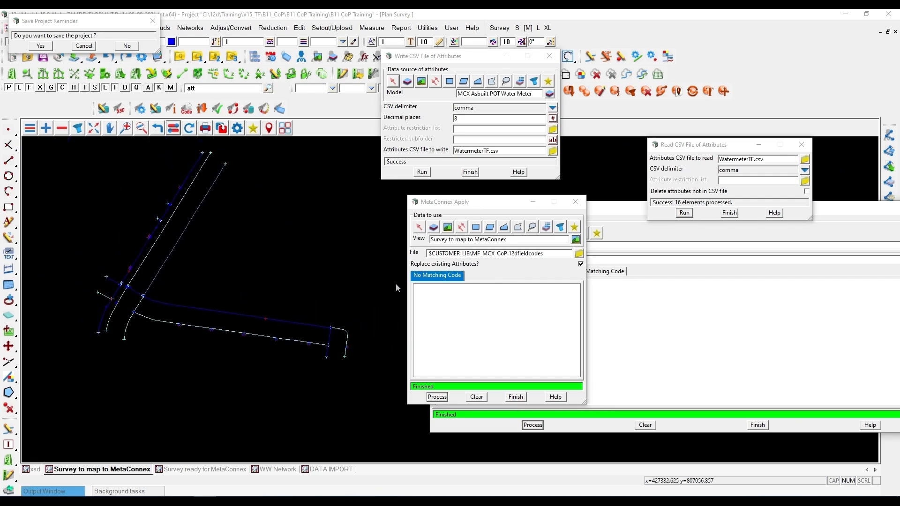
click(520, 397)
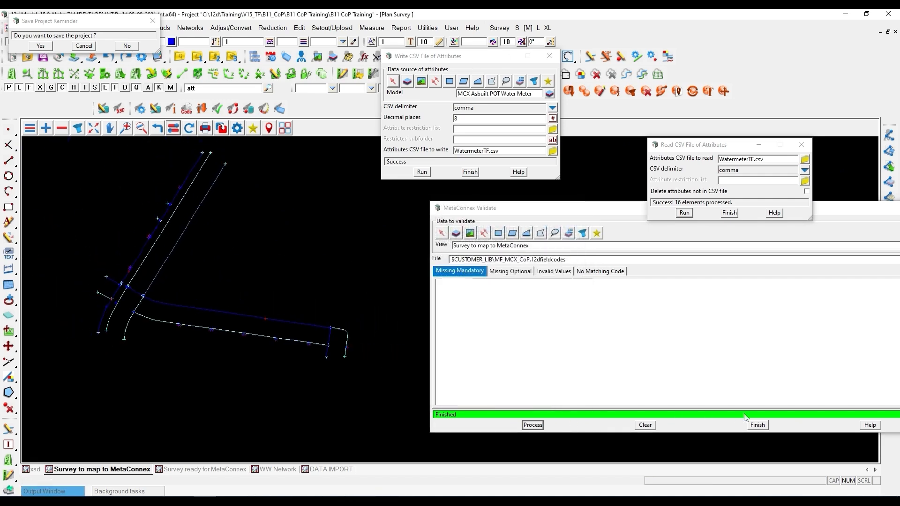
click(758, 425)
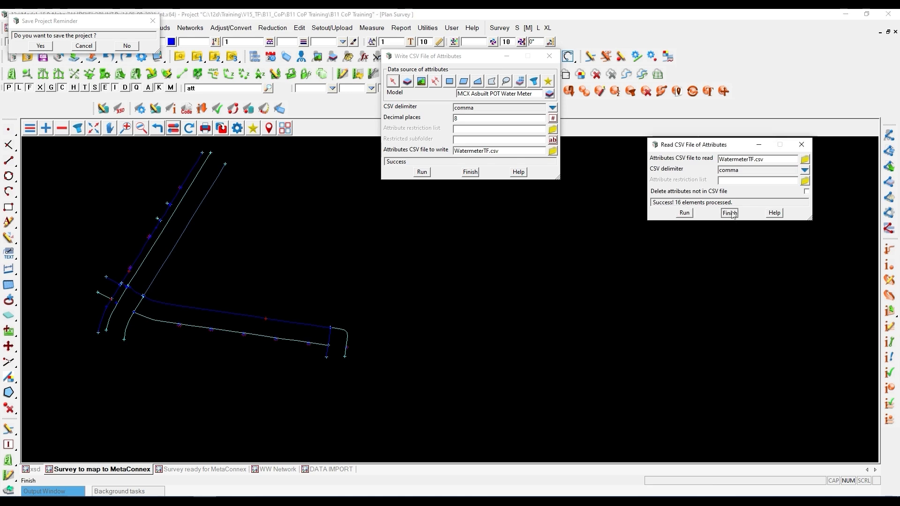
click(729, 212)
click(471, 172)
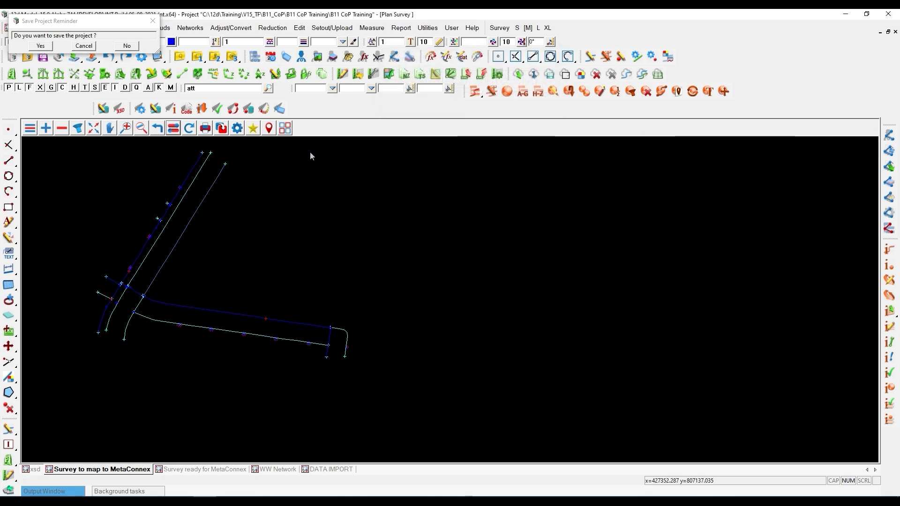
- Load the plan view's saved favourite showing all services and lots, look over the lots, and dismiss the project save reminder
click(253, 128)
mouse_move(460, 144)
double_click(487, 169)
scroll(461, 249, down, 2)
scroll(347, 225, up, 3)
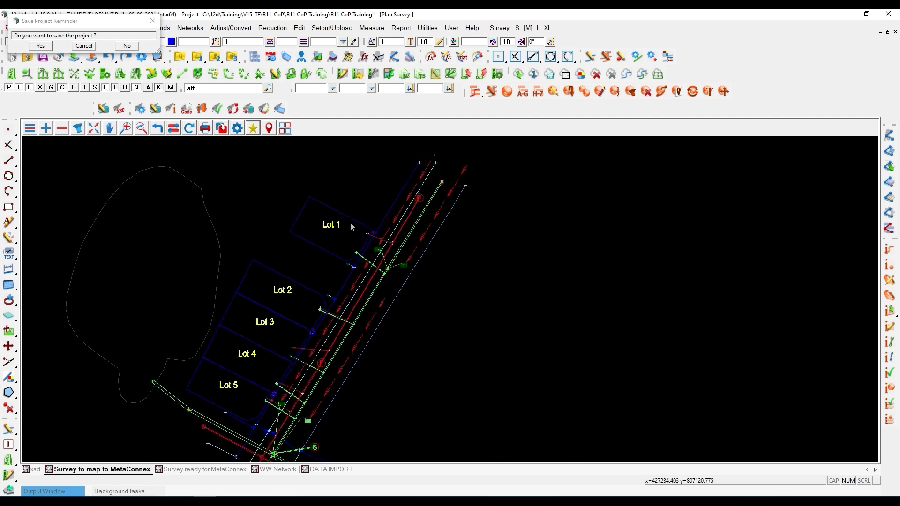
scroll(329, 212, down, 1)
scroll(351, 226, up, 3)
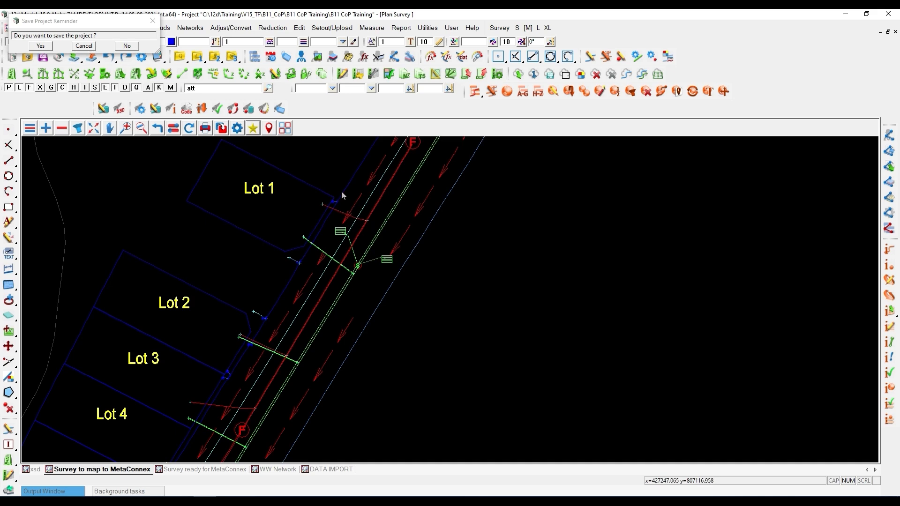
scroll(338, 190, down, 2)
scroll(316, 189, down, 3)
scroll(375, 204, up, 2)
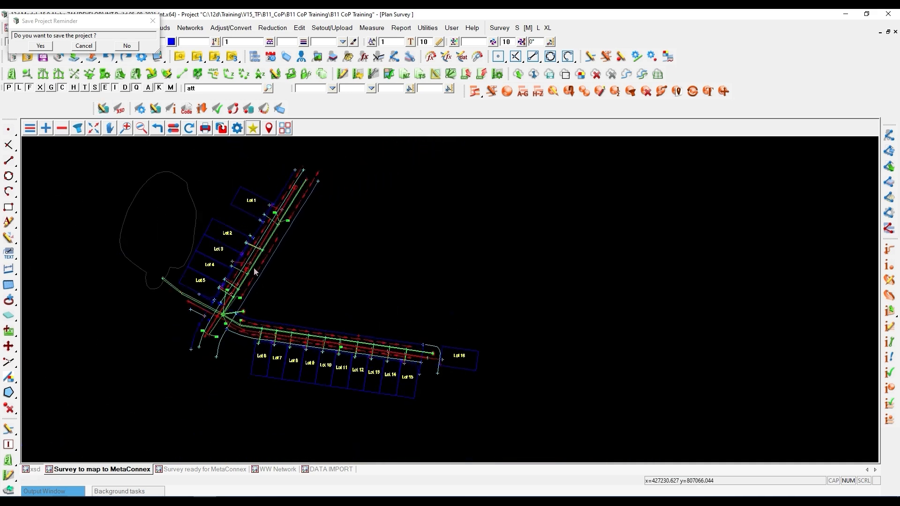
click(152, 21)
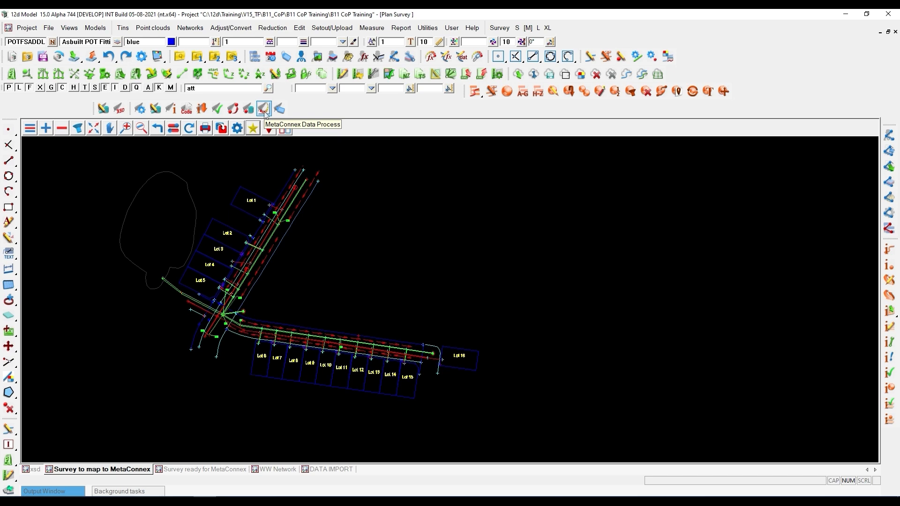
- Open MetaConnex Data Process to review it and close it with the changes discarded
click(264, 110)
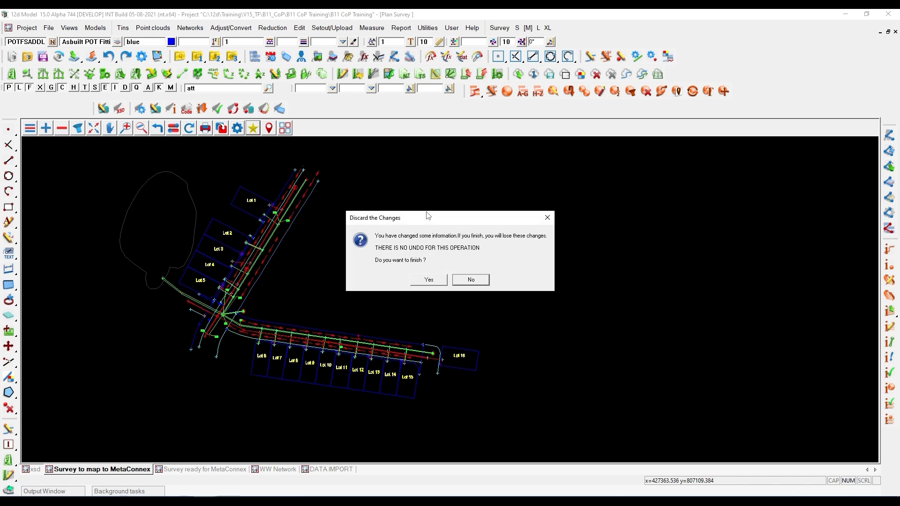
click(441, 281)
click(442, 280)
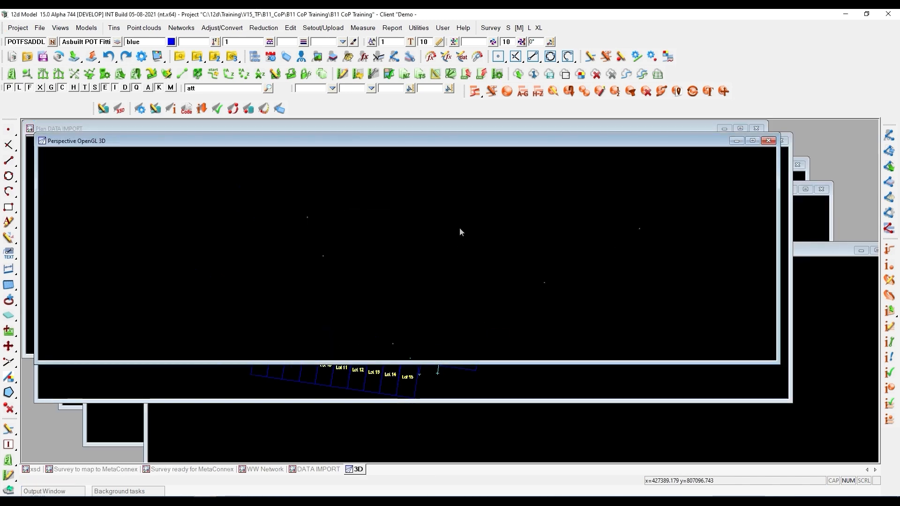
- Maximize the 3D perspective view and examine the large central pit where the green pipes meet
click(752, 140)
scroll(386, 396, up, 6)
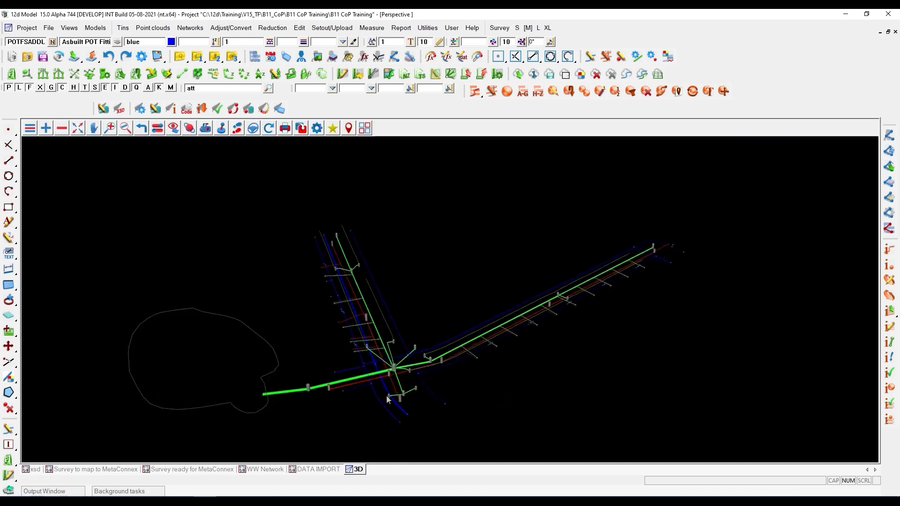
scroll(397, 348, up, 1)
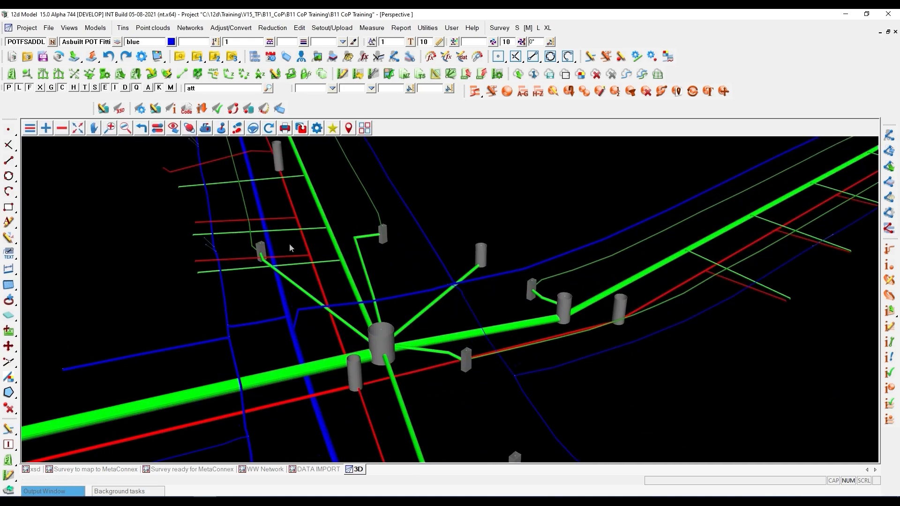
click(189, 128)
mouse_move(351, 294)
mouse_down()
mouse_move(350, 252)
mouse_move(420, 265)
mouse_move(464, 258)
mouse_move(442, 250)
mouse_move(384, 274)
mouse_move(350, 274)
mouse_move(350, 283)
mouse_up()
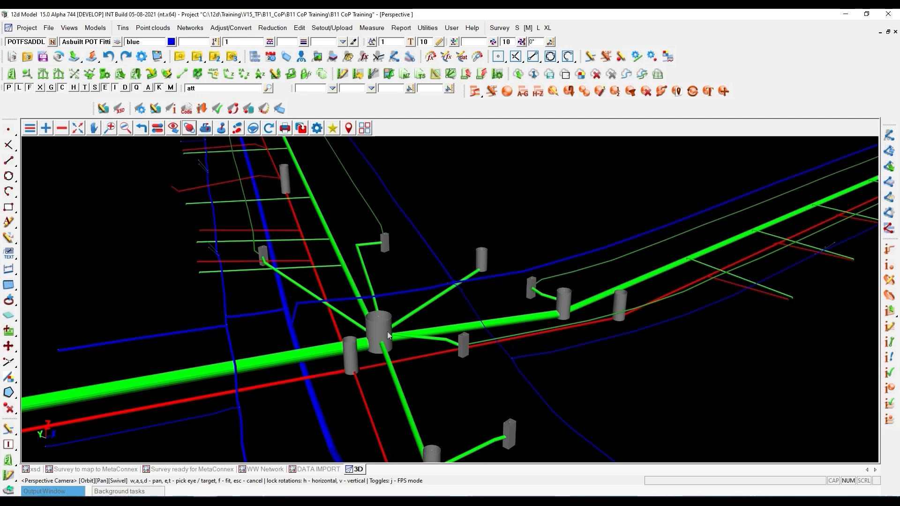
mouse_move(380, 334)
mouse_down()
mouse_move(367, 359)
mouse_move(397, 367)
mouse_move(456, 359)
mouse_move(531, 323)
mouse_move(484, 331)
mouse_move(513, 324)
mouse_up()
scroll(328, 375, up, 6)
scroll(390, 350, up, 2)
- Inspect the central pit from above and from the side, including where the red pipe meets the thick green pipe
mouse_move(378, 356)
mouse_down()
mouse_move(471, 348)
mouse_move(471, 328)
mouse_move(444, 348)
mouse_move(452, 352)
mouse_up()
drag(448, 353, 394, 469)
drag(404, 339, 432, 352)
key(ctrl)
key(ctrl)
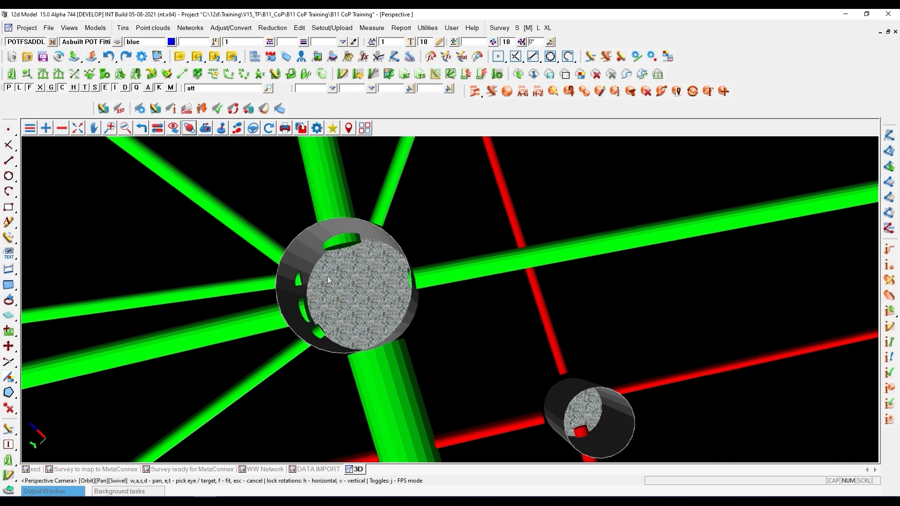
scroll(350, 265, down, 2)
drag(363, 321, 412, 328)
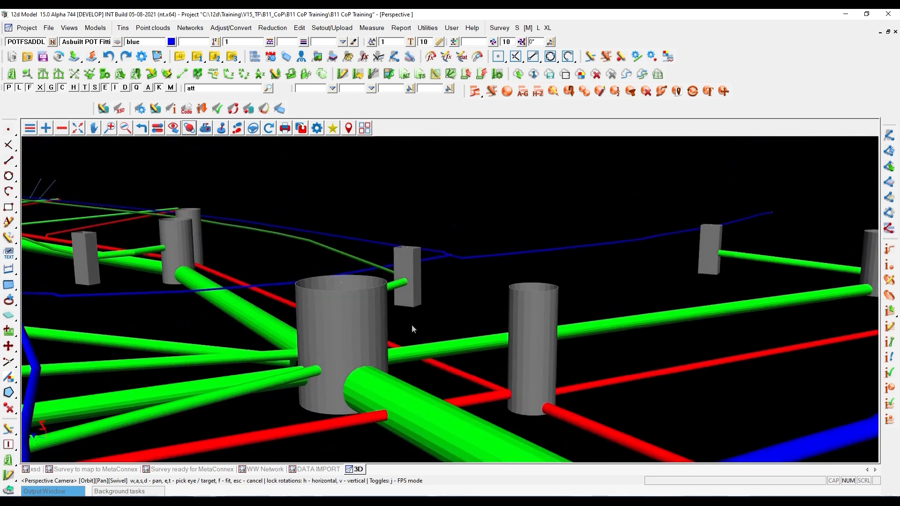
scroll(384, 418, up, 3)
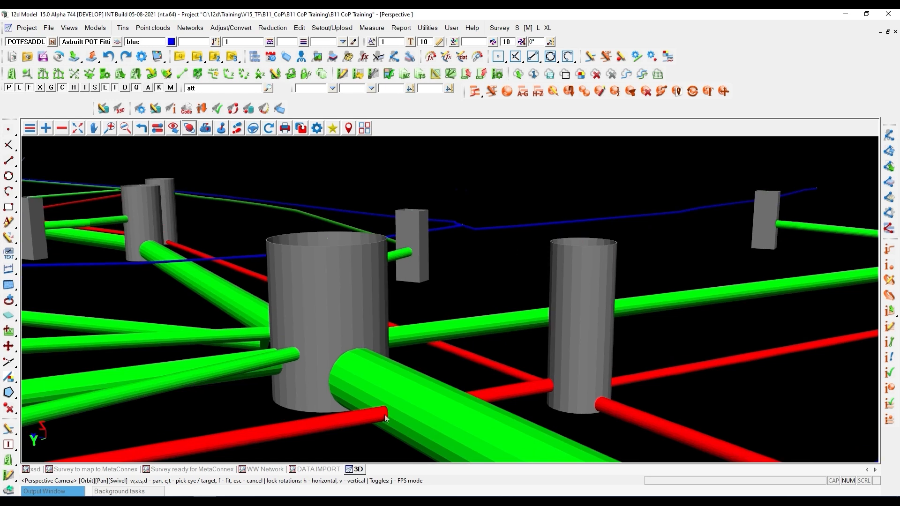
scroll(385, 417, down, 1)
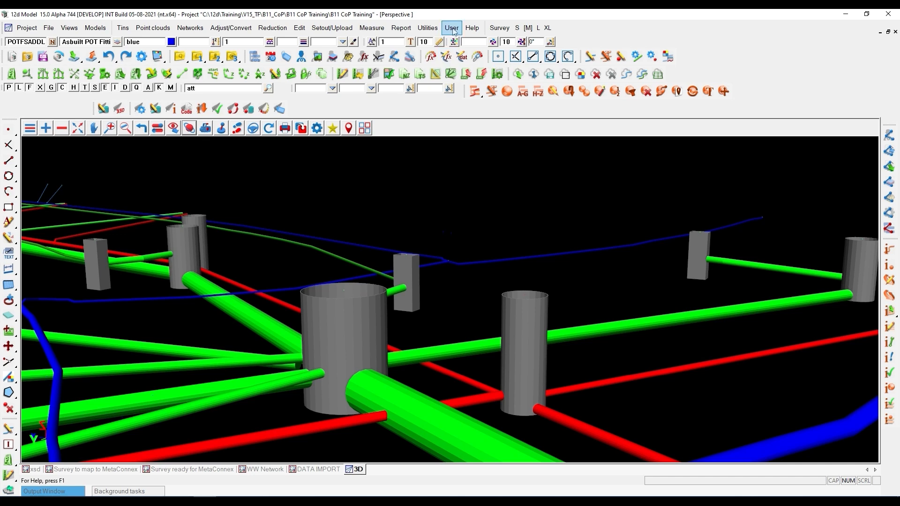
- Open the Service Clash Rules dialog of the Clash detection utilities
click(428, 29)
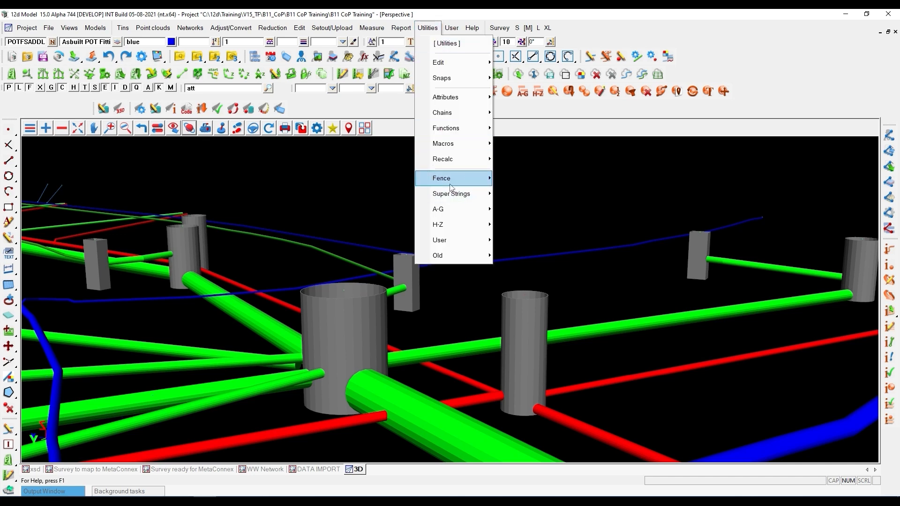
mouse_move(451, 187)
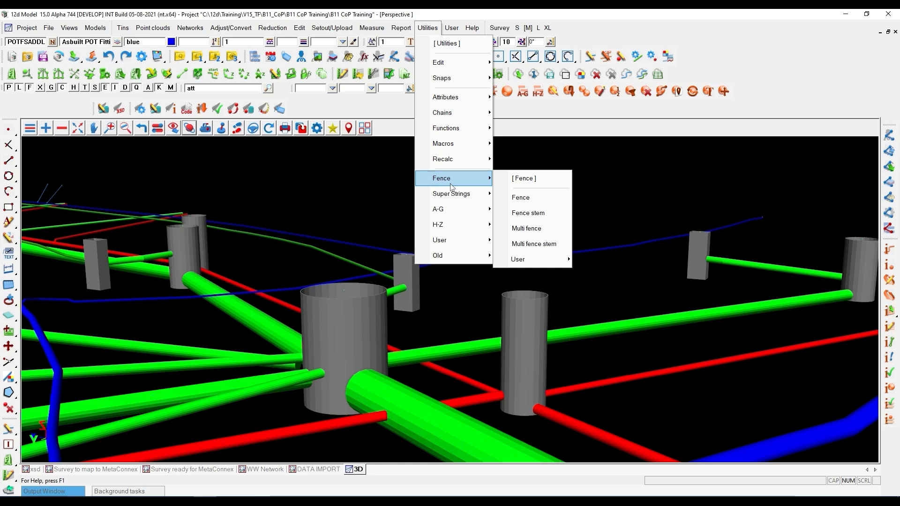
mouse_move(457, 209)
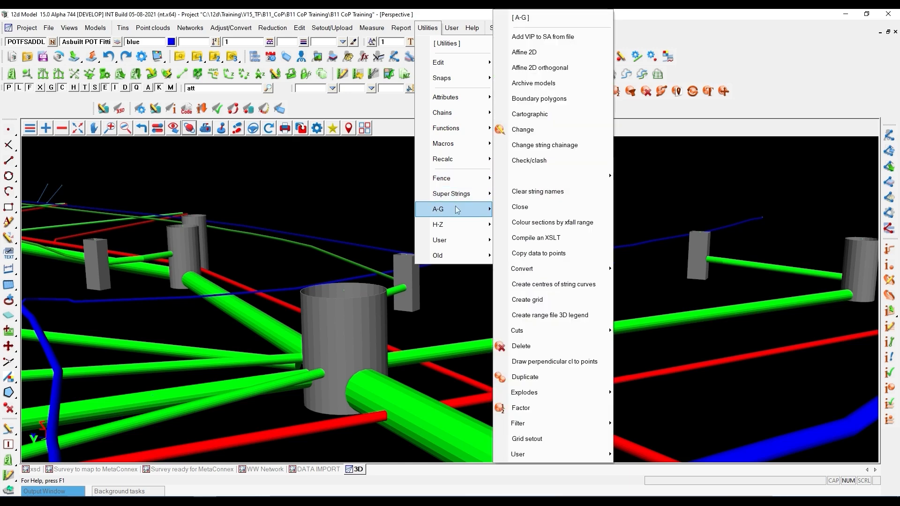
click(529, 164)
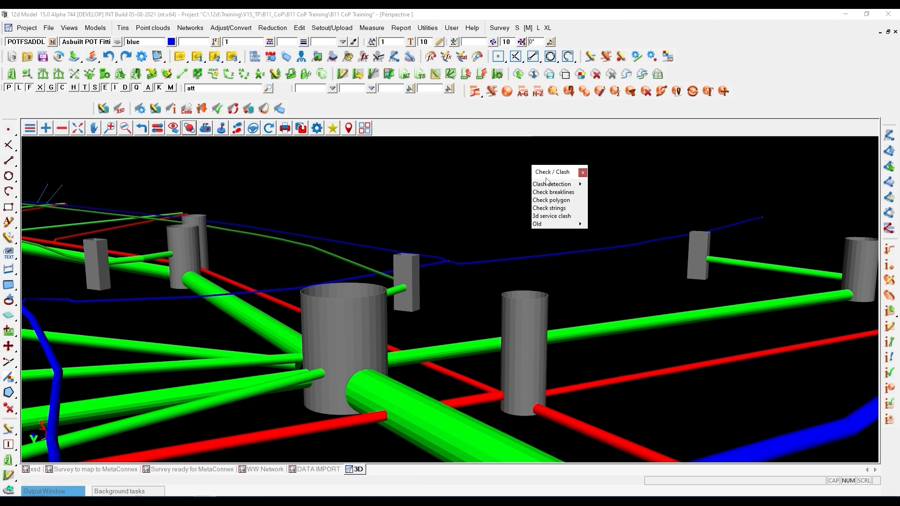
mouse_move(578, 184)
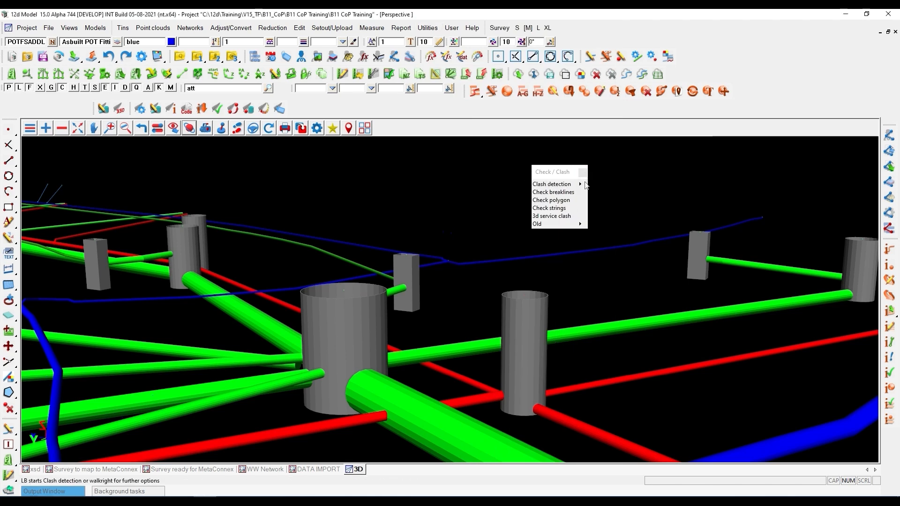
click(592, 209)
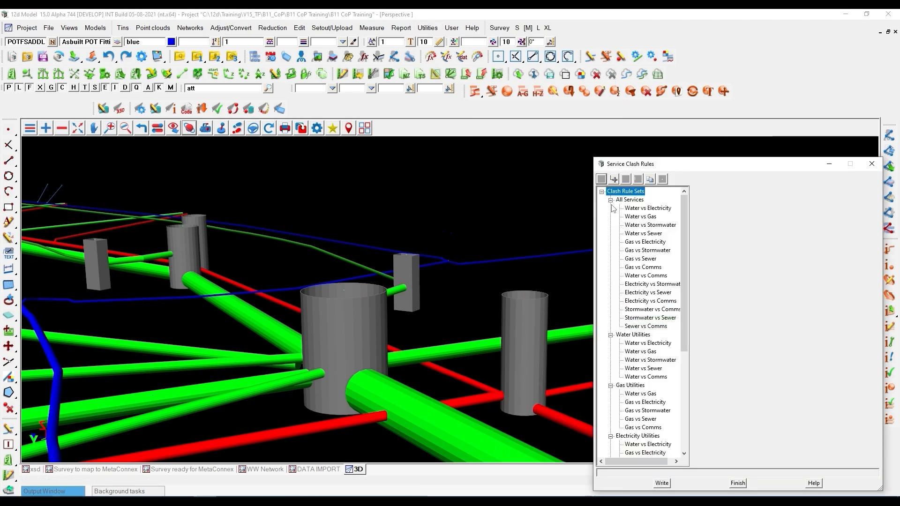
- Collapse the general clash rule sets and review the Water vs Stormwater rule in the MetaConnex set
click(610, 199)
click(611, 208)
click(611, 217)
click(610, 225)
click(611, 233)
click(611, 242)
click(631, 259)
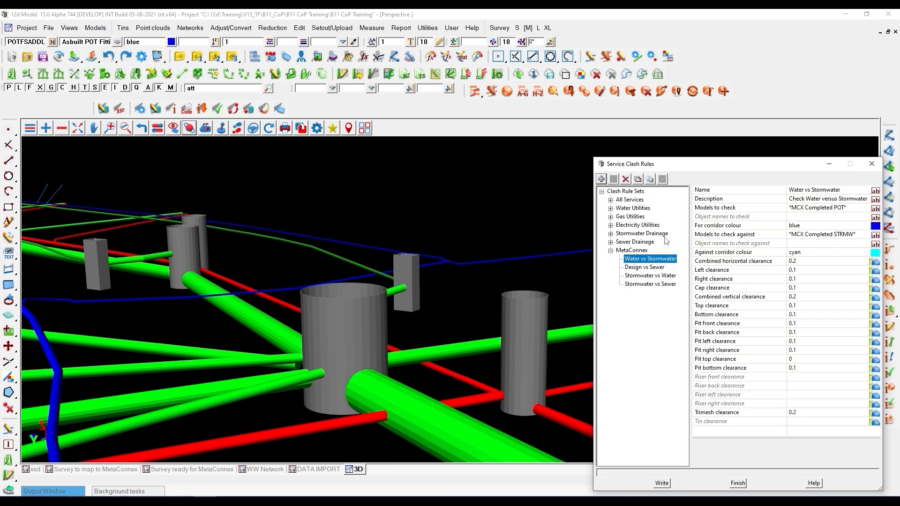
drag(712, 162, 549, 131)
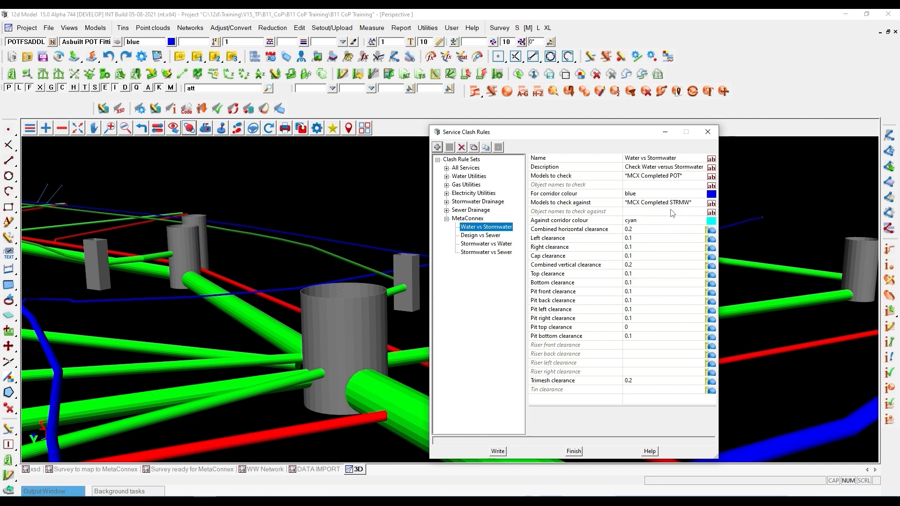
- Close the clash rules and add the Clash Vs Corridors, Clash Corridors, Clash Location and Clash Tri models to the 3D view
click(708, 133)
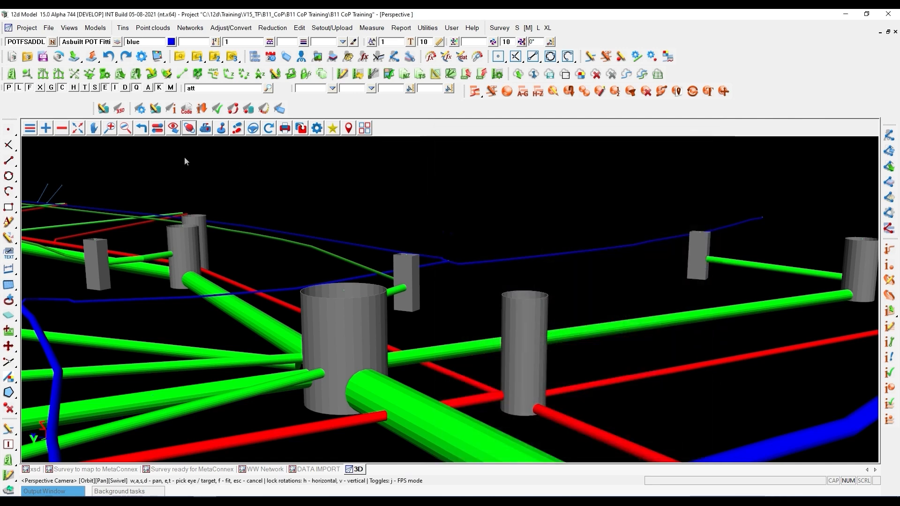
click(45, 128)
drag(90, 161, 90, 194)
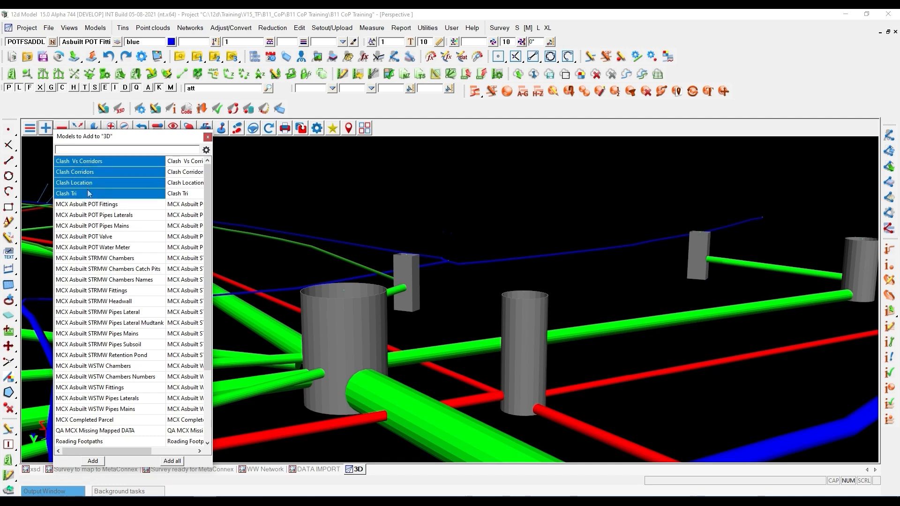
click(92, 460)
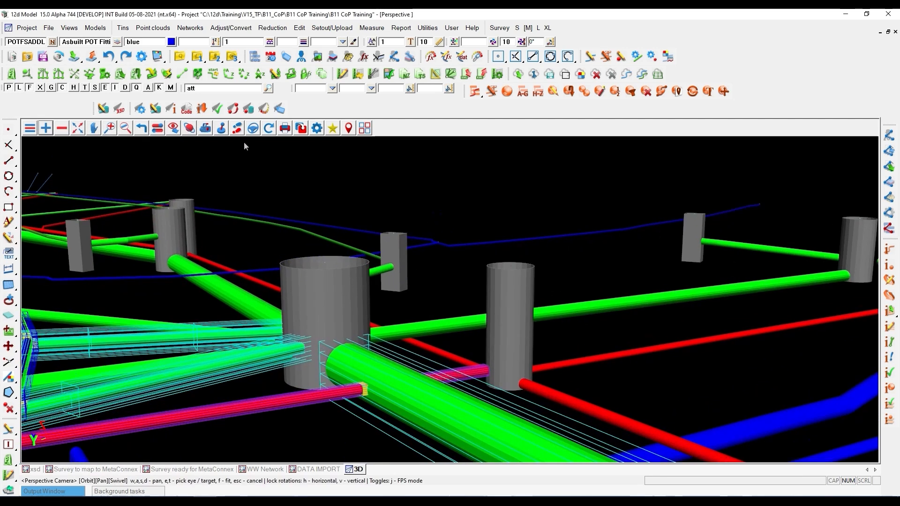
- Examine the clash corridors and marked clash locations around the central pit and along the crossing pipes in 3D
click(190, 128)
drag(360, 353, 355, 397)
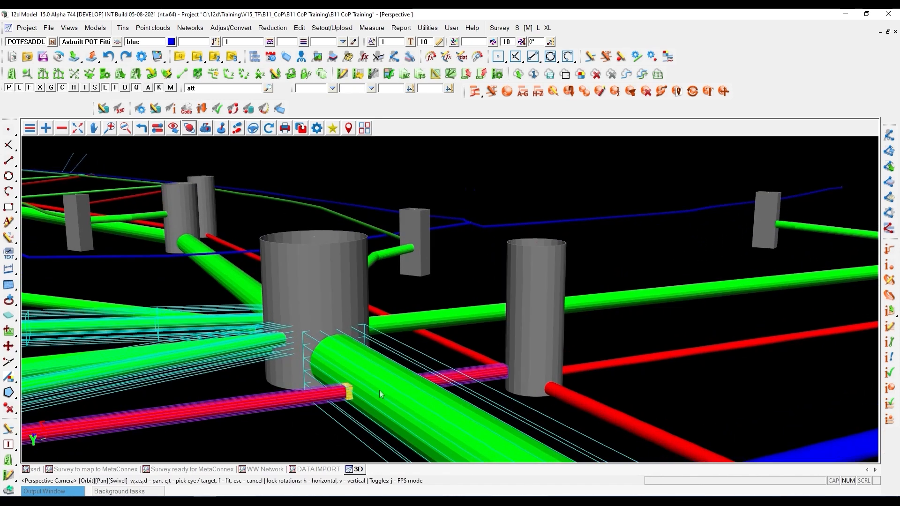
scroll(372, 392, down, 5)
mouse_move(342, 368)
mouse_down()
mouse_move(224, 372)
mouse_move(230, 365)
mouse_up()
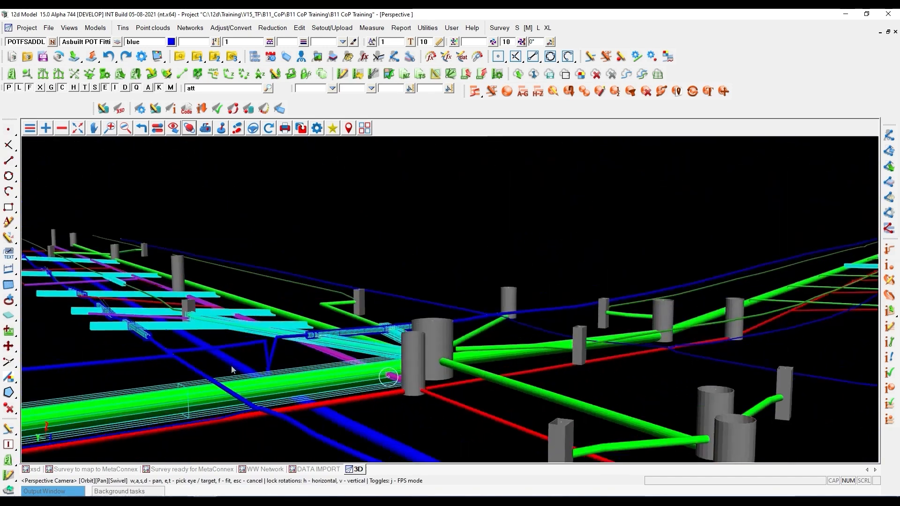
scroll(375, 356, up, 6)
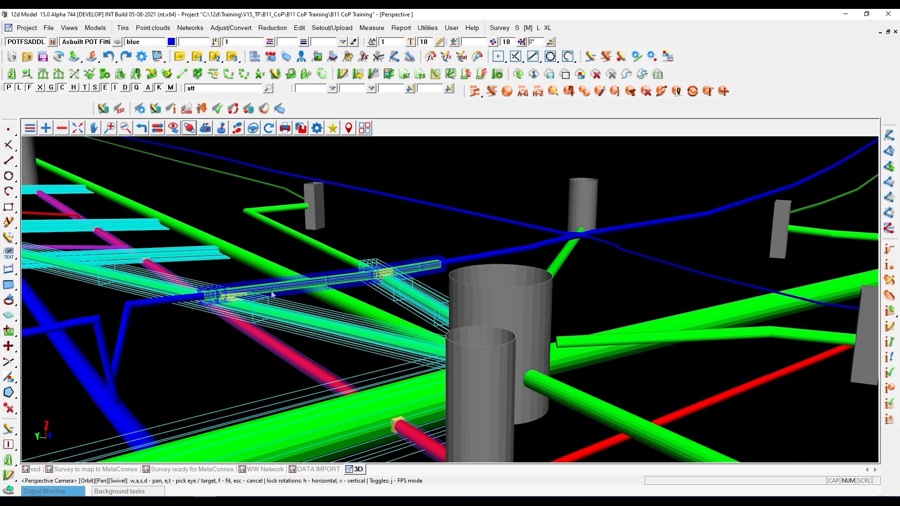
scroll(272, 294, down, 2)
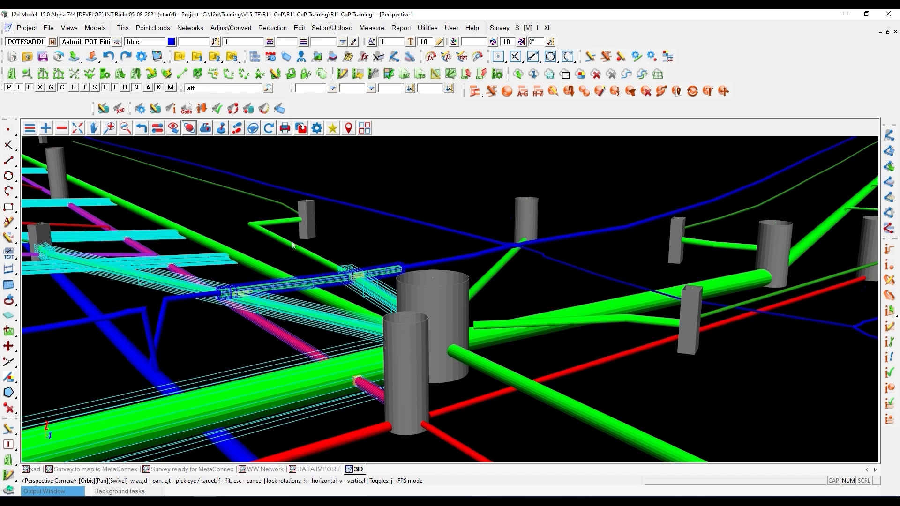
drag(367, 205, 363, 210)
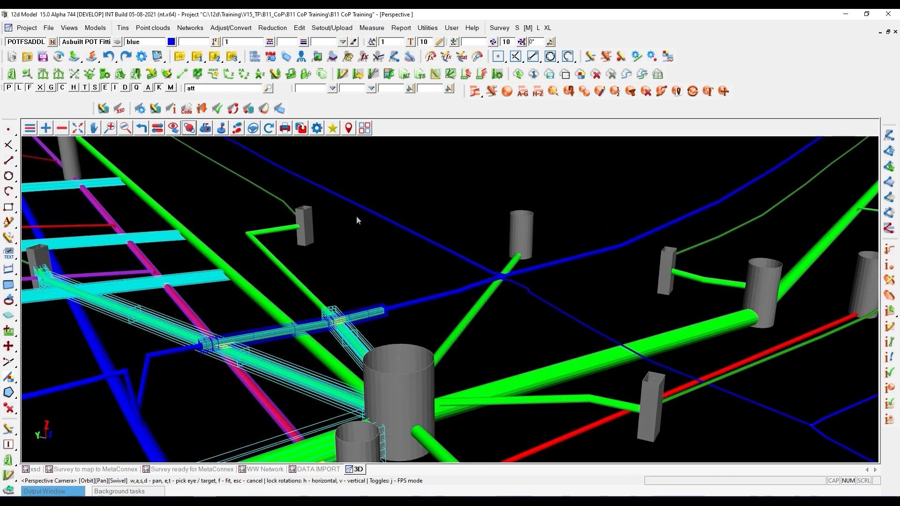
- Enable drawing of face edges for the lots in the Survey ready for MetaConnex plan view
click(190, 470)
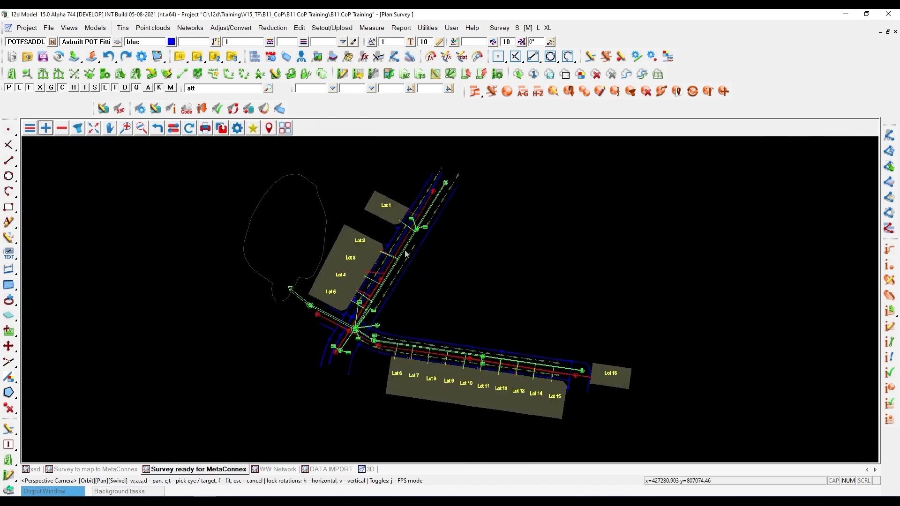
scroll(434, 258, down, 3)
scroll(488, 274, up, 2)
scroll(482, 272, up, 1)
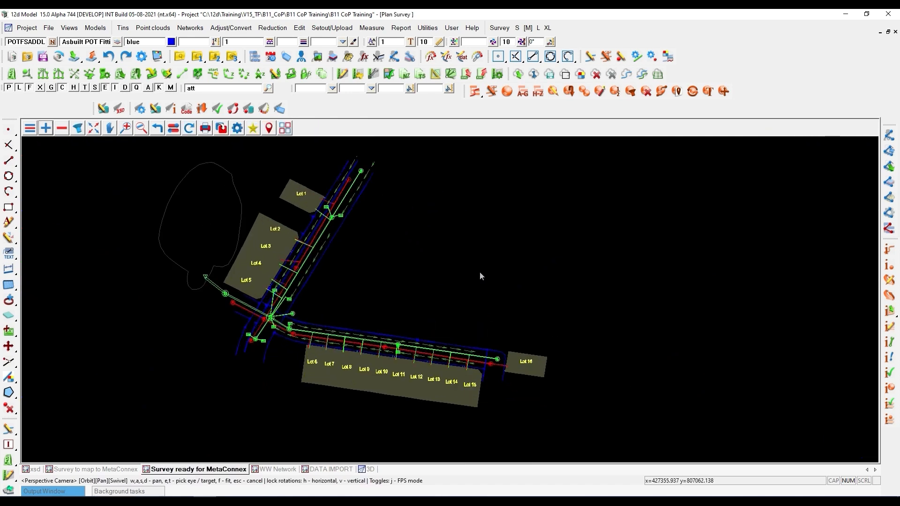
click(29, 128)
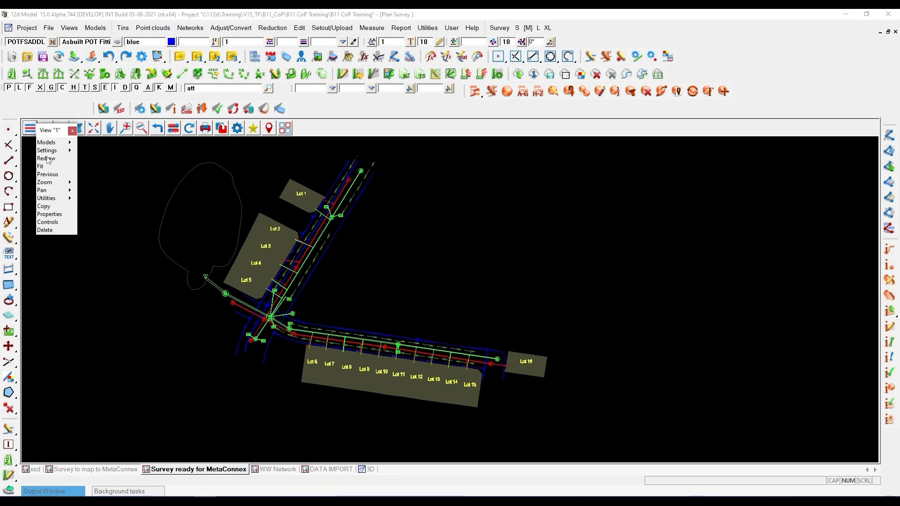
mouse_move(60, 150)
click(87, 197)
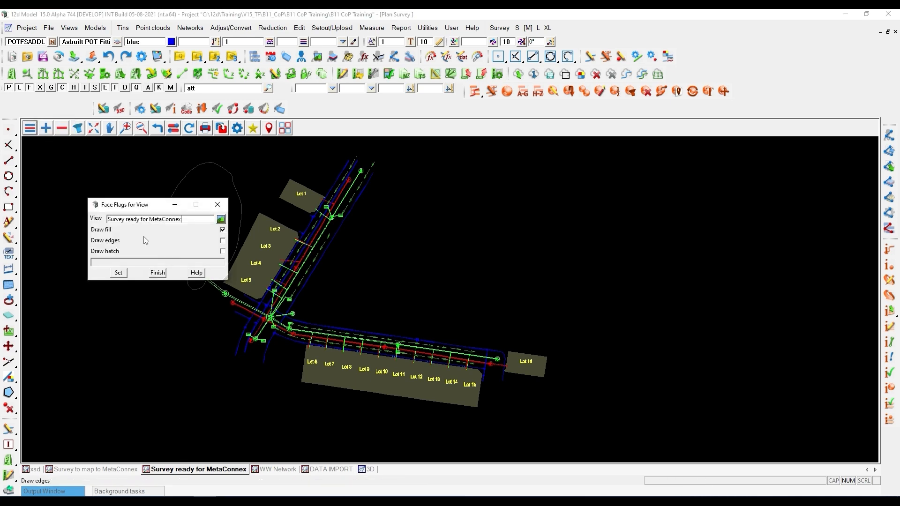
click(121, 273)
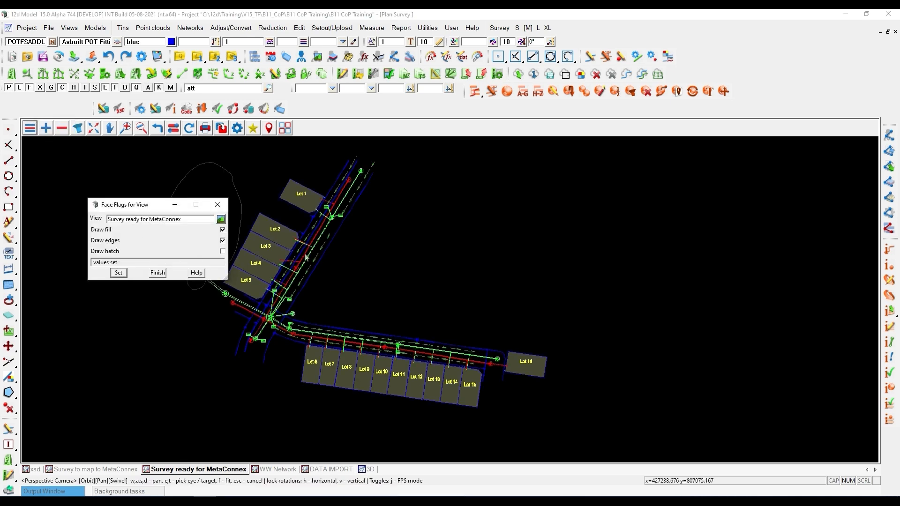
click(218, 205)
- Inspect the surveyed sewer, stormwater and water services along the lots in the Survey ready for MetaConnex plan
scroll(267, 277, up, 3)
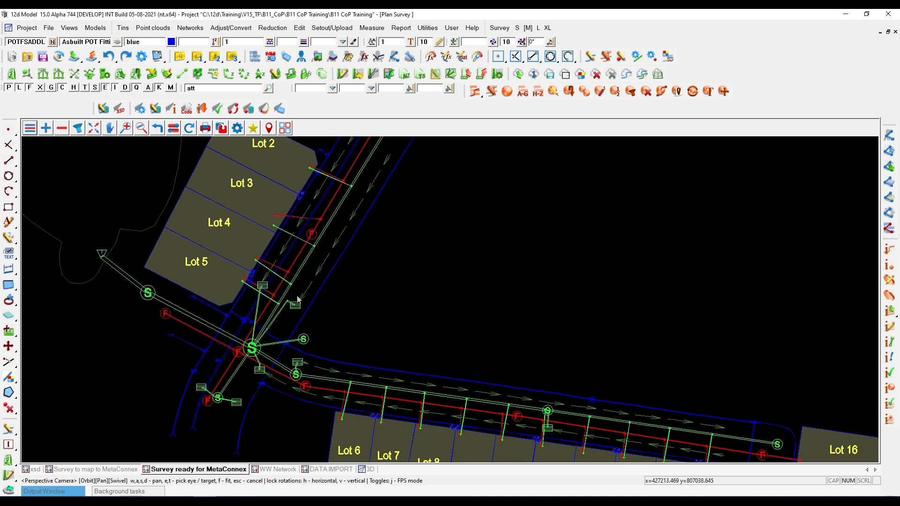
scroll(187, 299, down, 2)
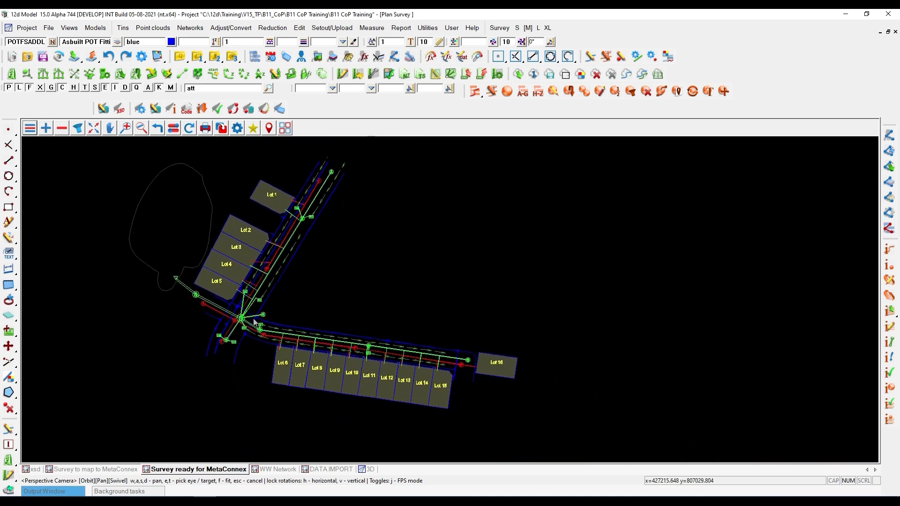
scroll(253, 322, down, 1)
scroll(263, 328, up, 5)
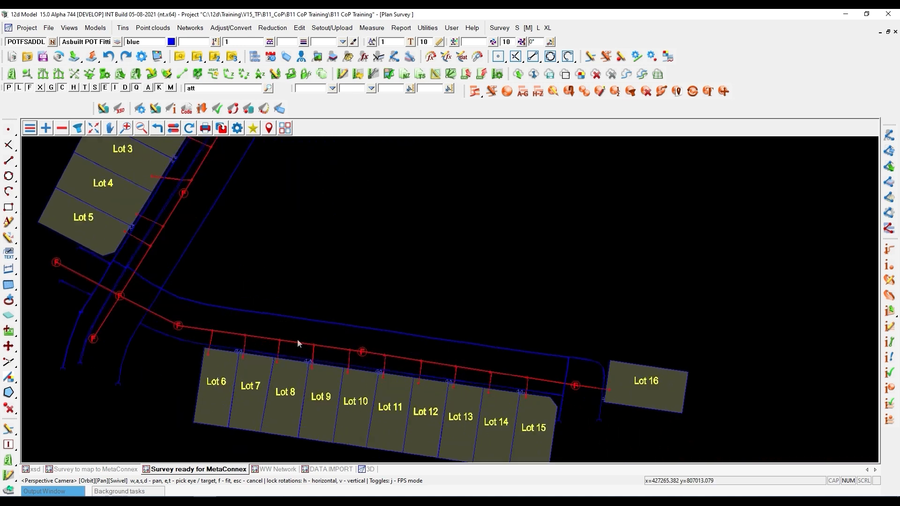
scroll(281, 326, down, 2)
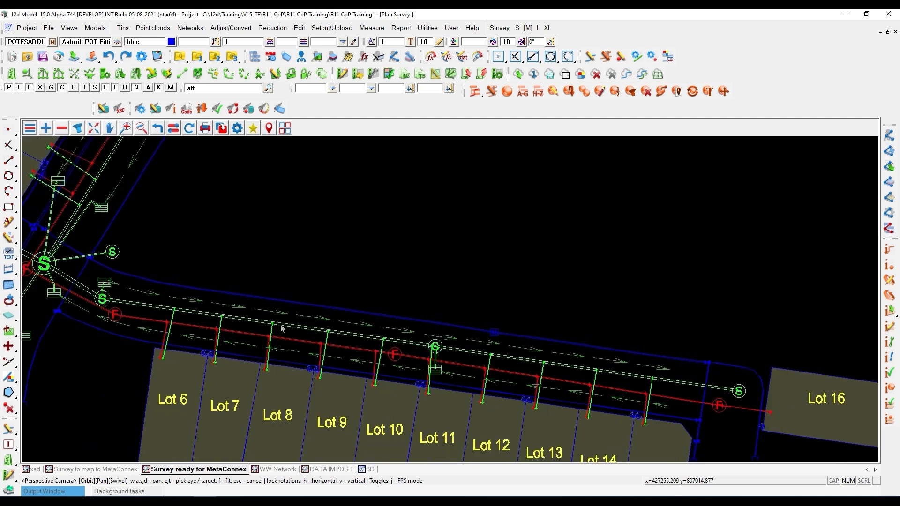
scroll(208, 341, up, 1)
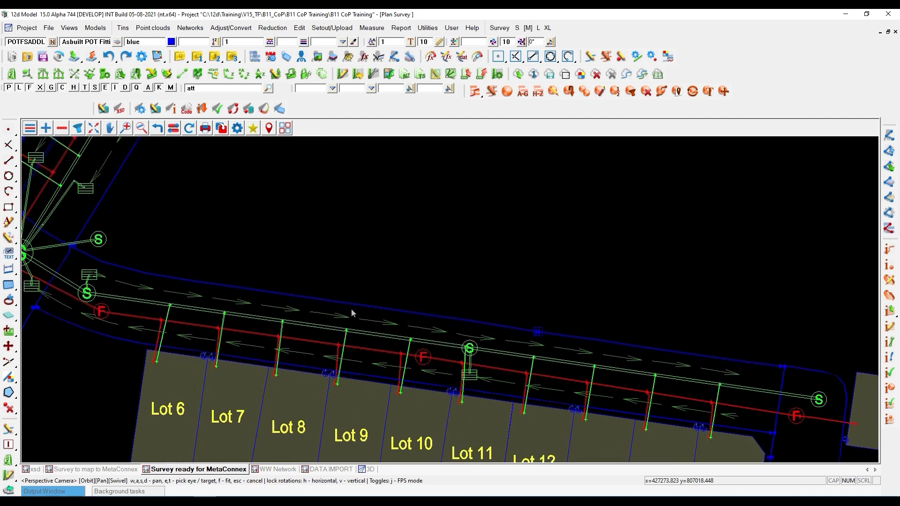
scroll(300, 305, down, 5)
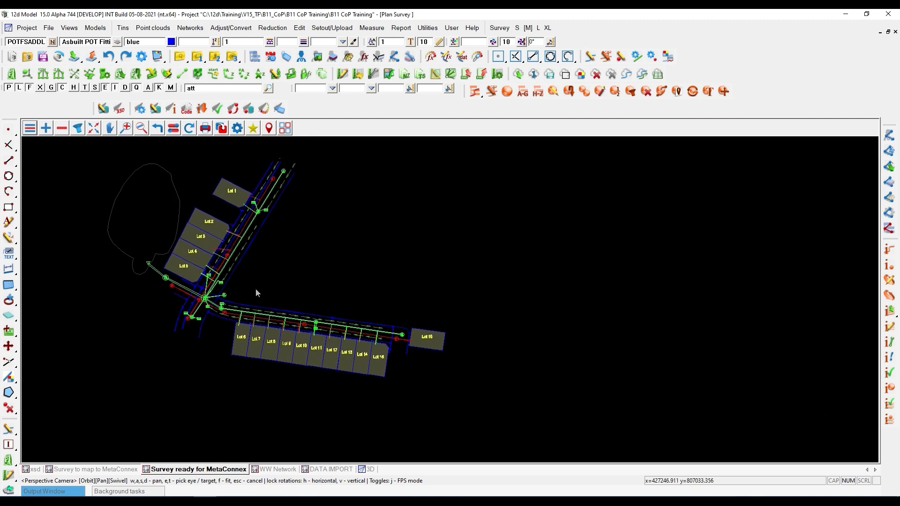
- Generate the completed sewer, stormwater, water and roading plan views, and show the Completed Stormwater plan
click(281, 110)
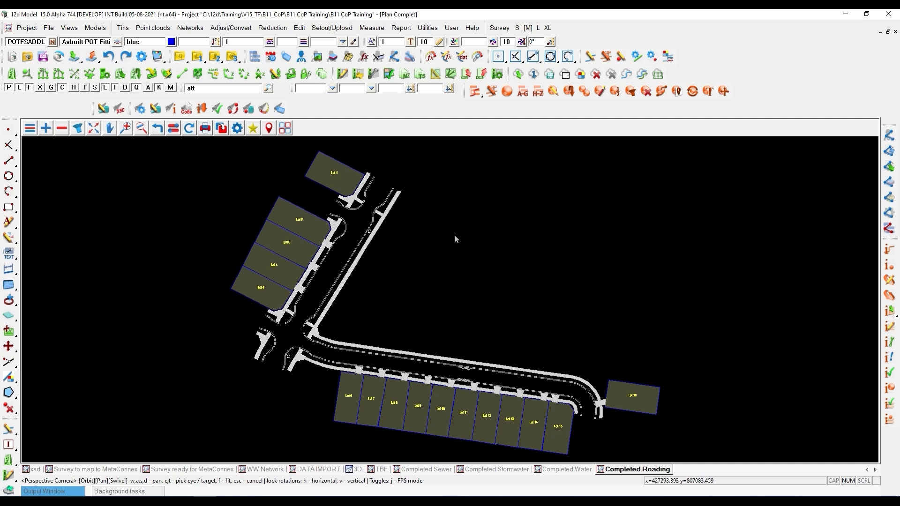
click(476, 473)
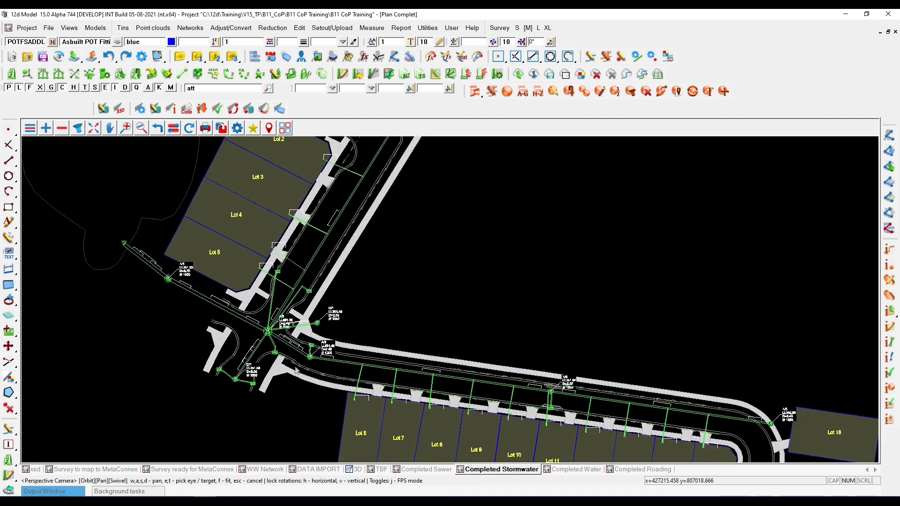
- Review the chamber, pipe and lateral labels on the Completed Stormwater plan together with the models shown in that view
scroll(296, 370, up, 3)
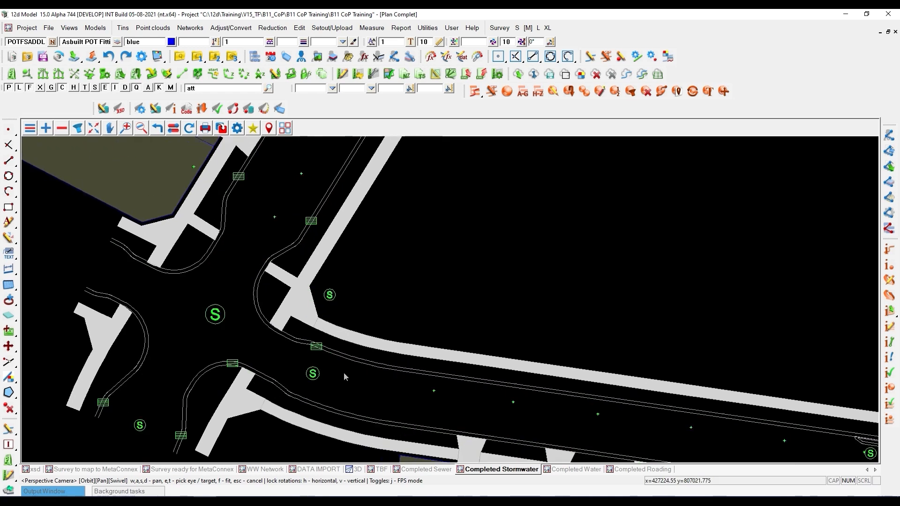
scroll(344, 375, up, 3)
click(361, 323)
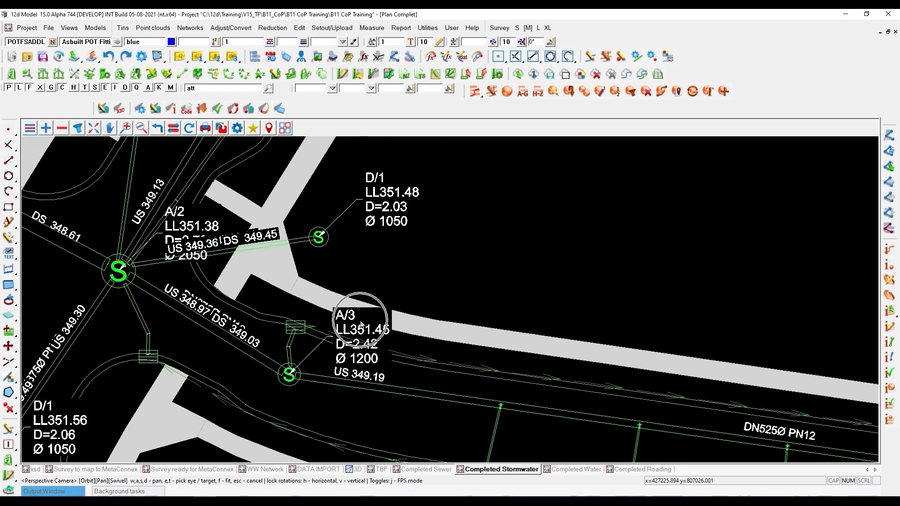
key(ctrl)
scroll(174, 288, down, 4)
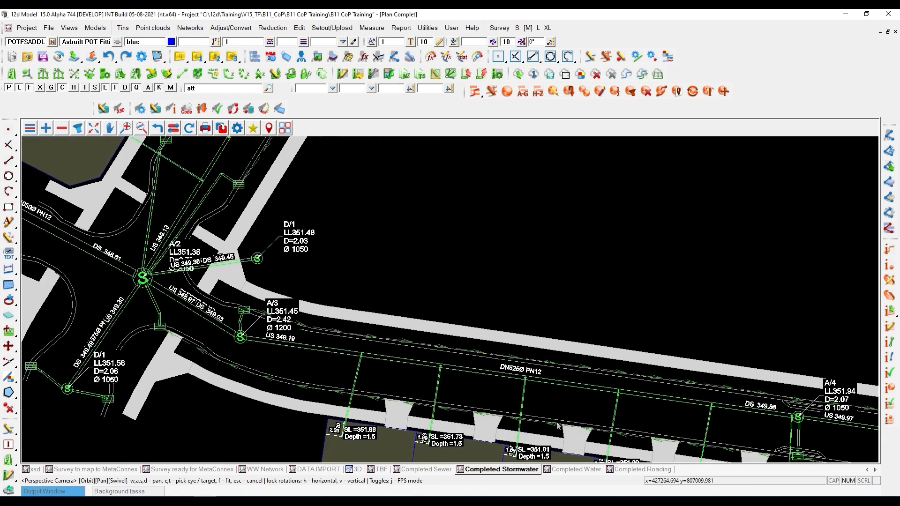
scroll(539, 398, up, 3)
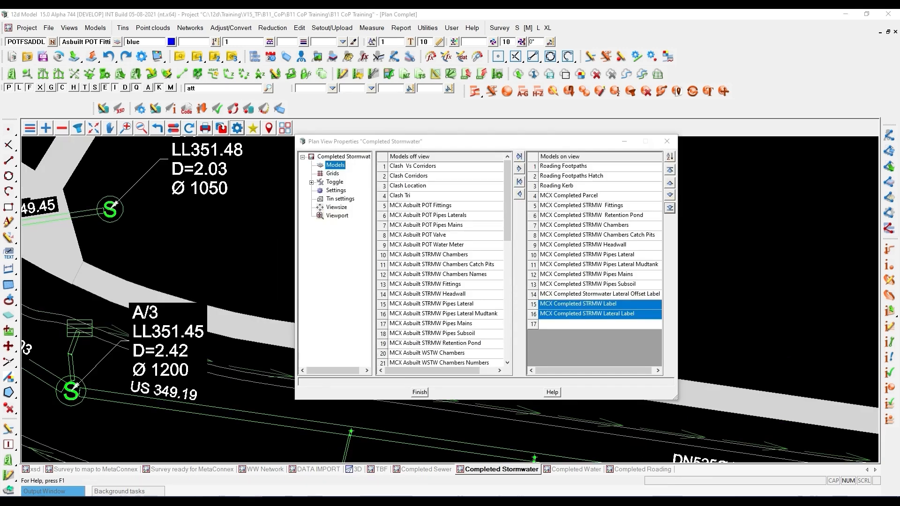
scroll(186, 322, down, 2)
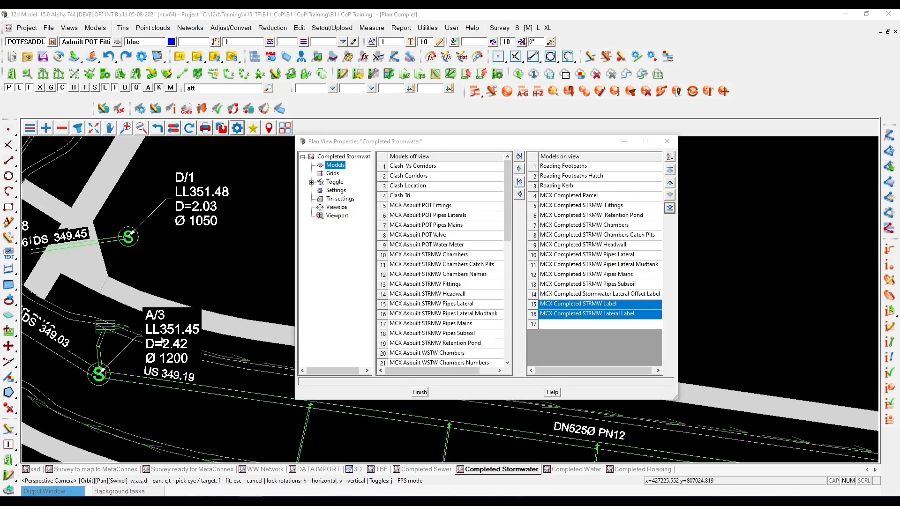
scroll(151, 346, up, 2)
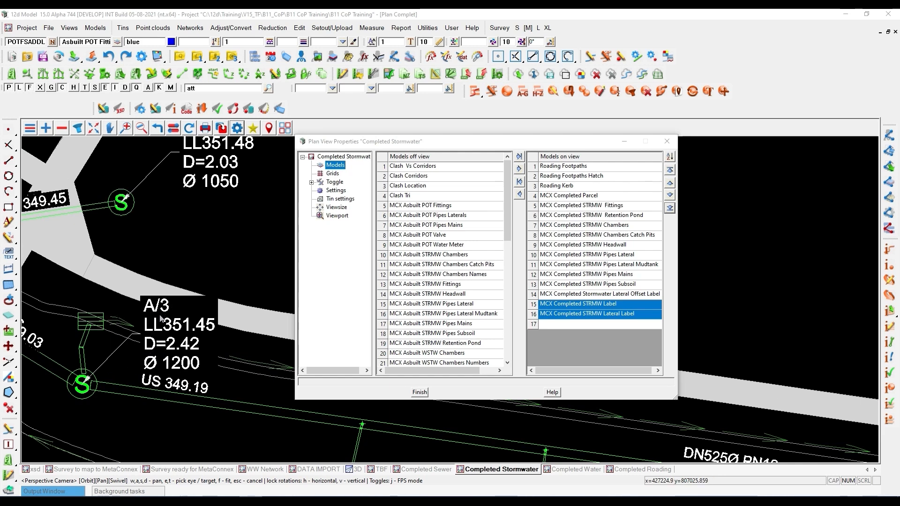
scroll(162, 319, down, 3)
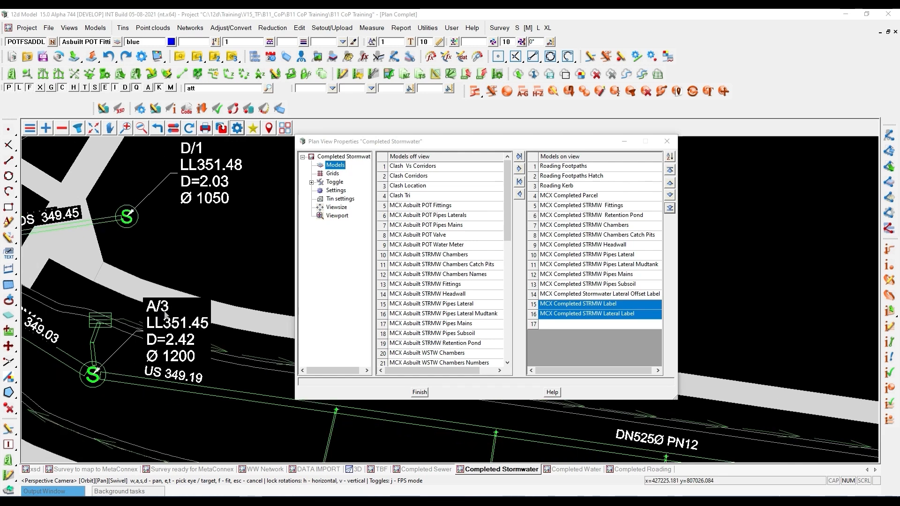
scroll(67, 324, down, 5)
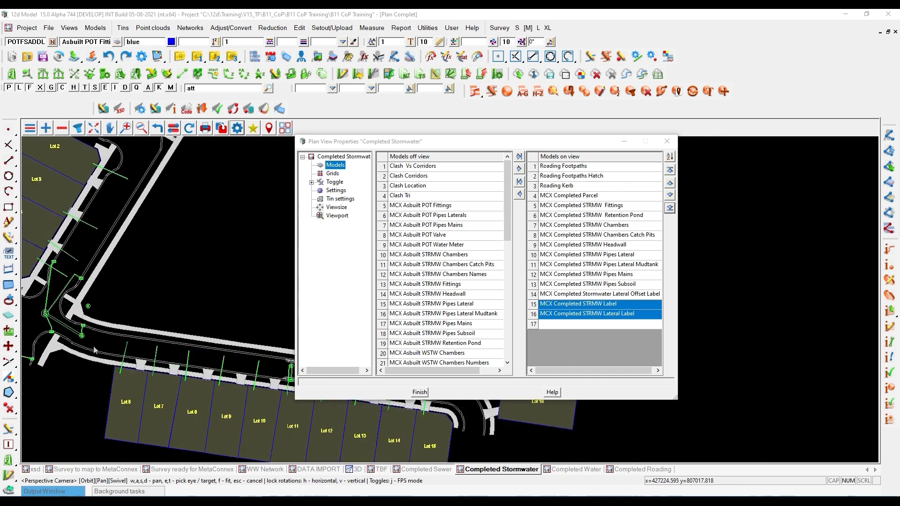
scroll(252, 365, up, 5)
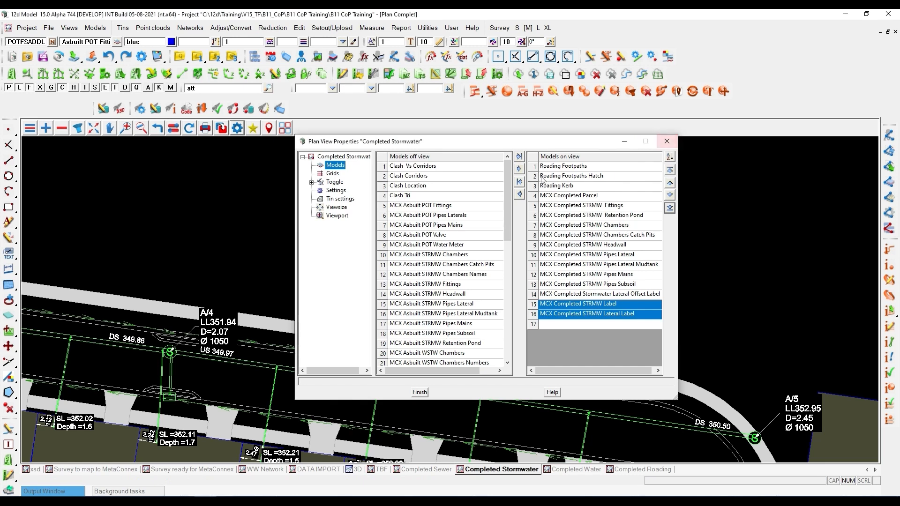
click(667, 141)
- Set the plot scale of the Completed Stormwater plan view to 250
scroll(709, 267, down, 3)
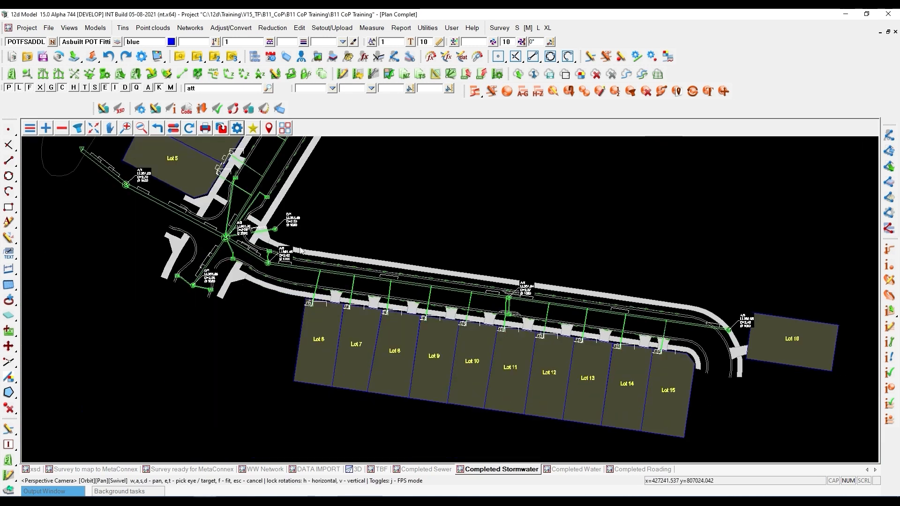
scroll(259, 224, up, 2)
scroll(261, 279, down, 2)
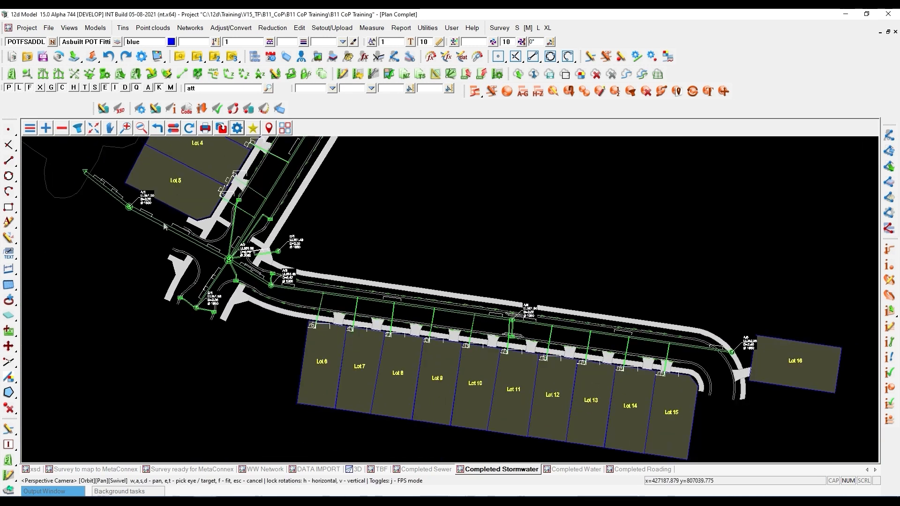
scroll(249, 239, up, 3)
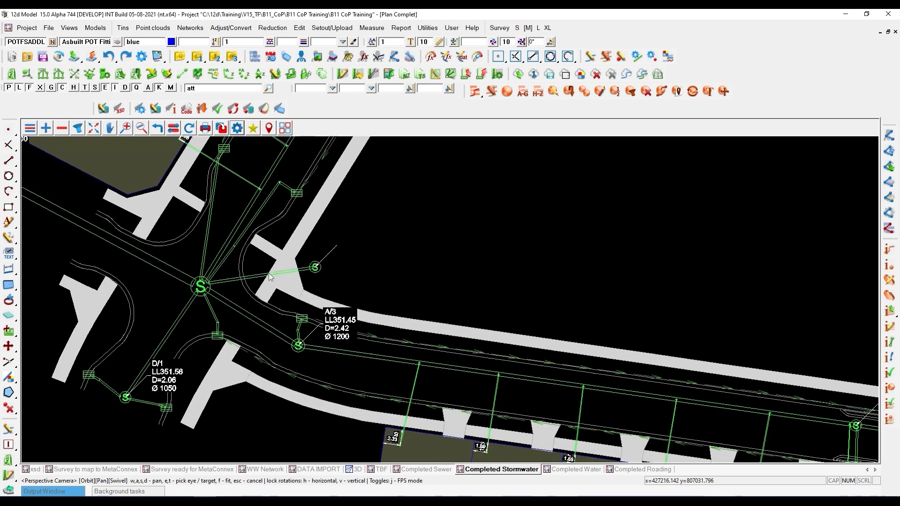
scroll(238, 290, down, 1)
scroll(448, 445, up, 3)
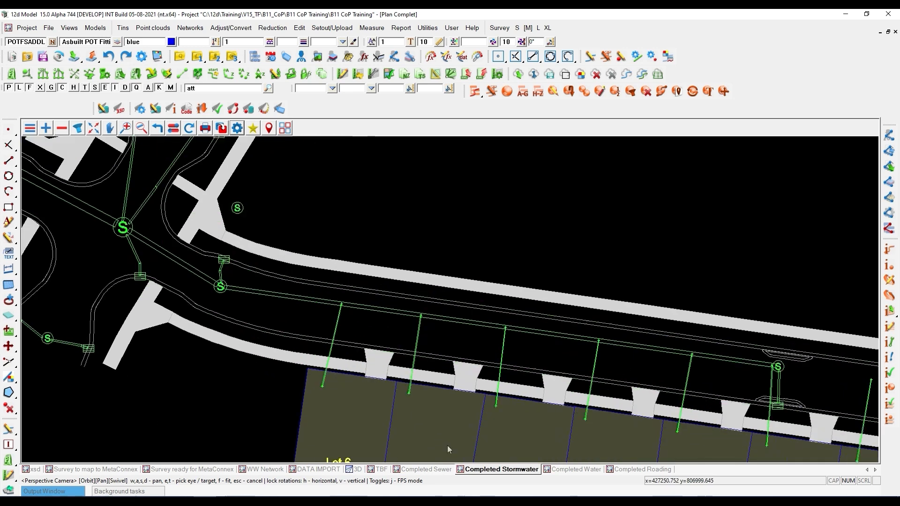
scroll(412, 387, up, 1)
click(237, 128)
click(278, 184)
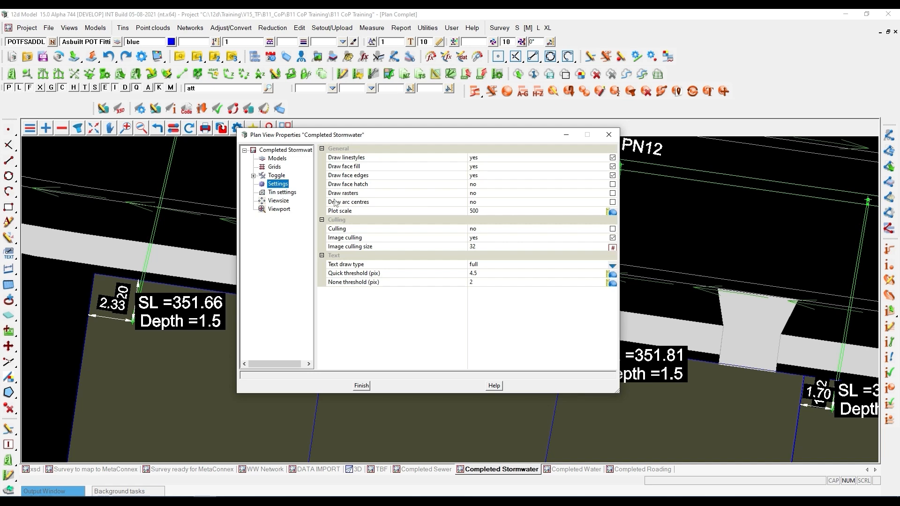
click(489, 211)
text(250)
key(Return)
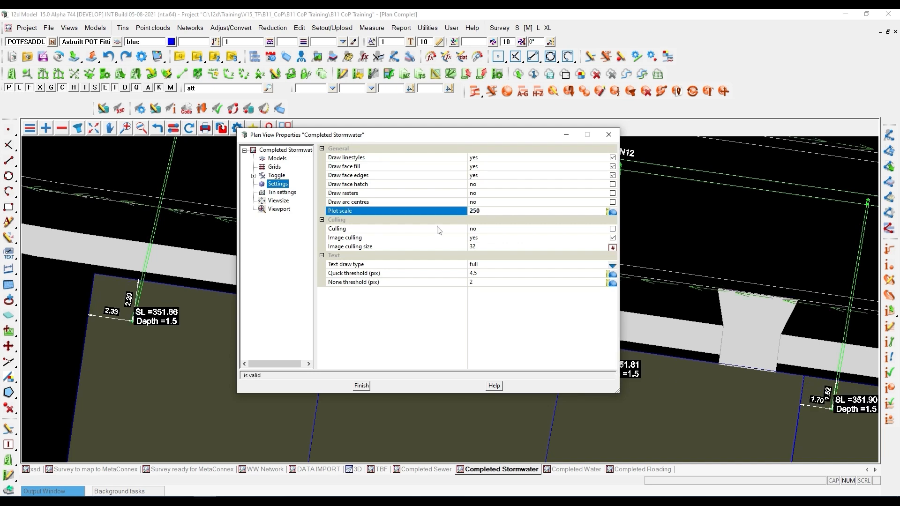
click(608, 135)
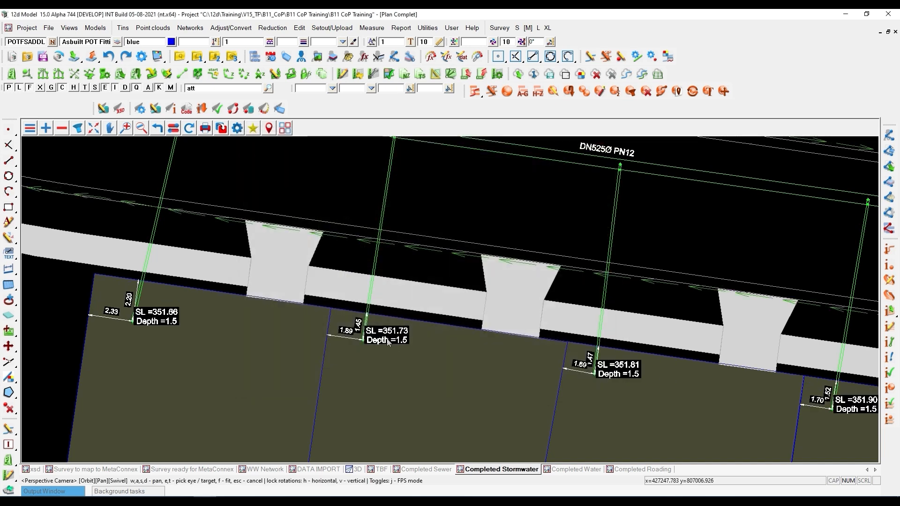
- Load the string attributes of the stormwater lateral pipe serving Lot 7
scroll(336, 339, up, 5)
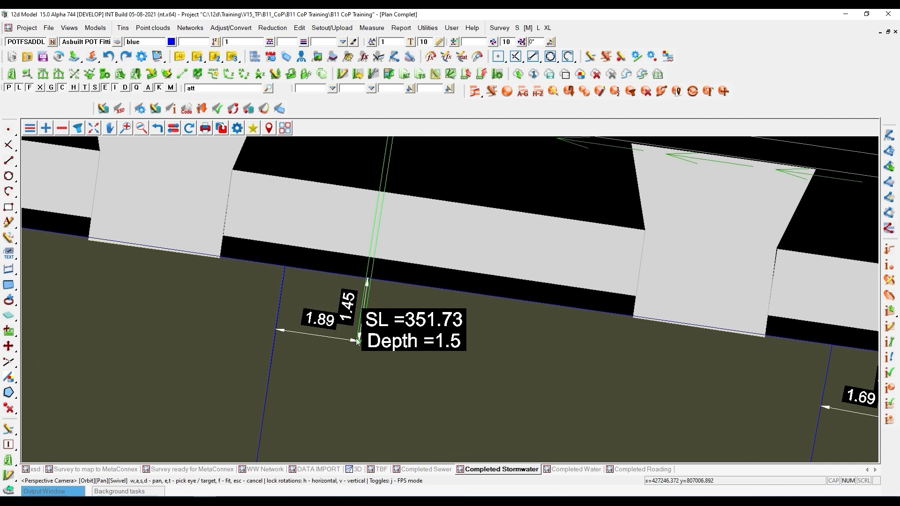
click(288, 322)
key(ctrl+a)
click(407, 482)
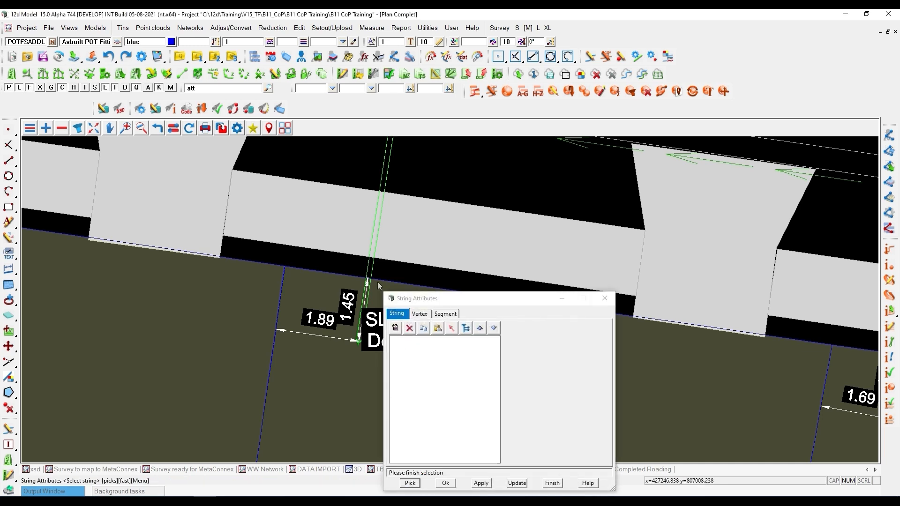
click(359, 343)
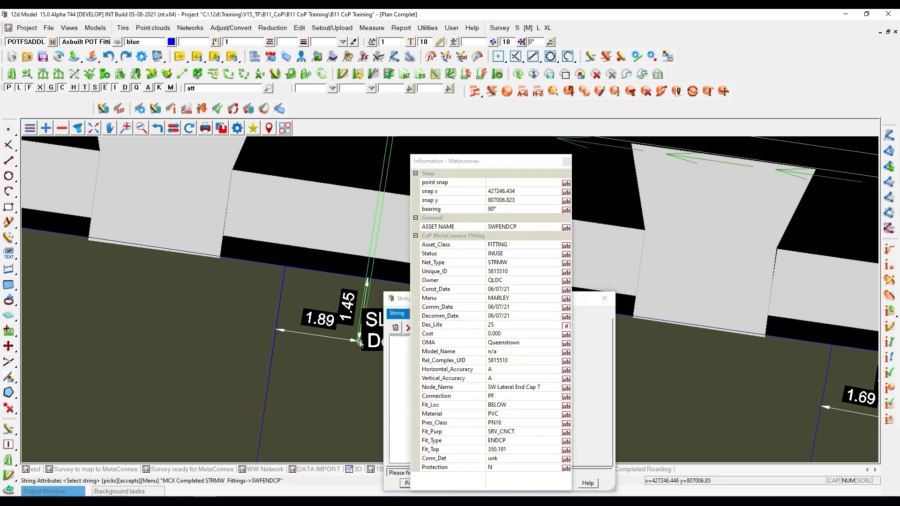
click(359, 343)
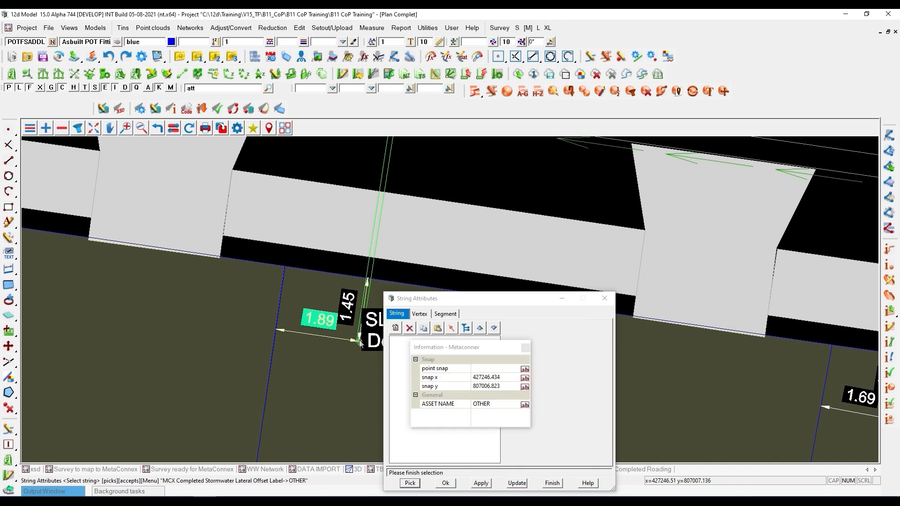
click(371, 270)
middle_click(371, 270)
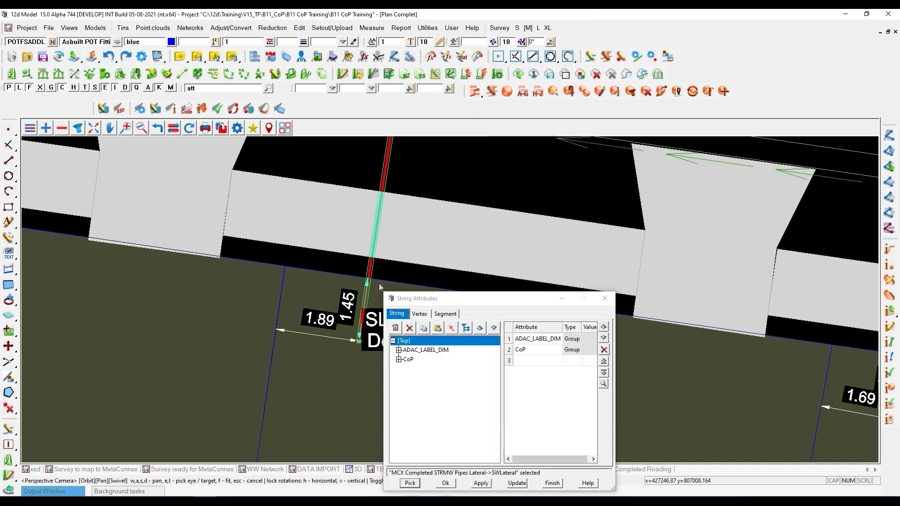
- Examine the lateral's CoP pipe attributes under 12dCalculations, checking Lot_Number, SO_Other_m and SO_Nearest_m against the plan labels
click(399, 360)
double_click(411, 379)
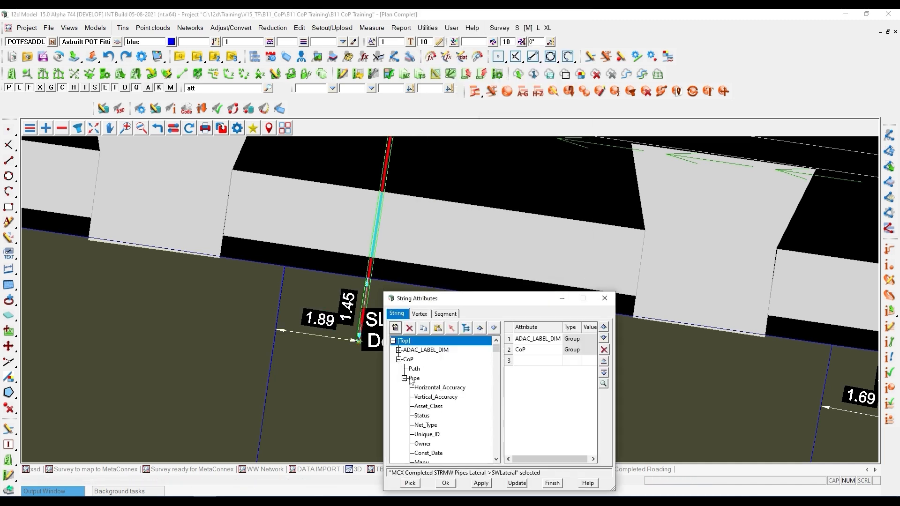
drag(434, 294, 434, 83)
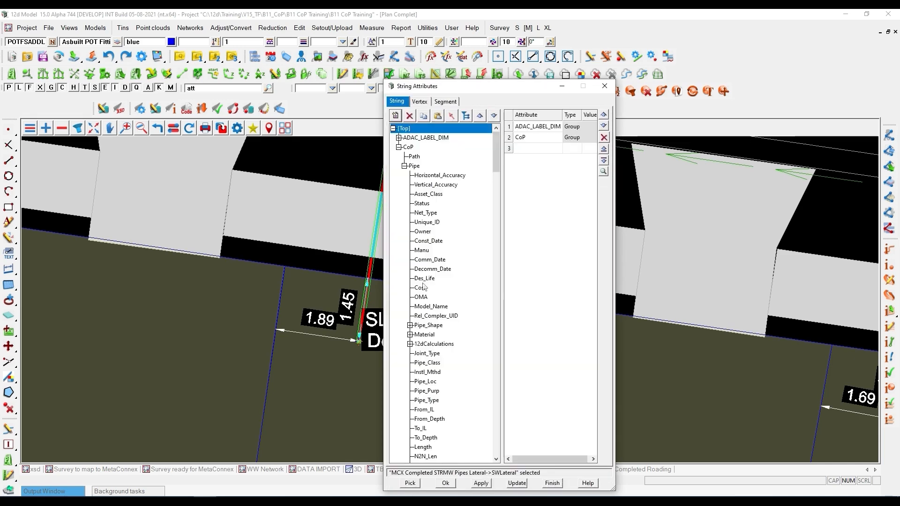
click(411, 345)
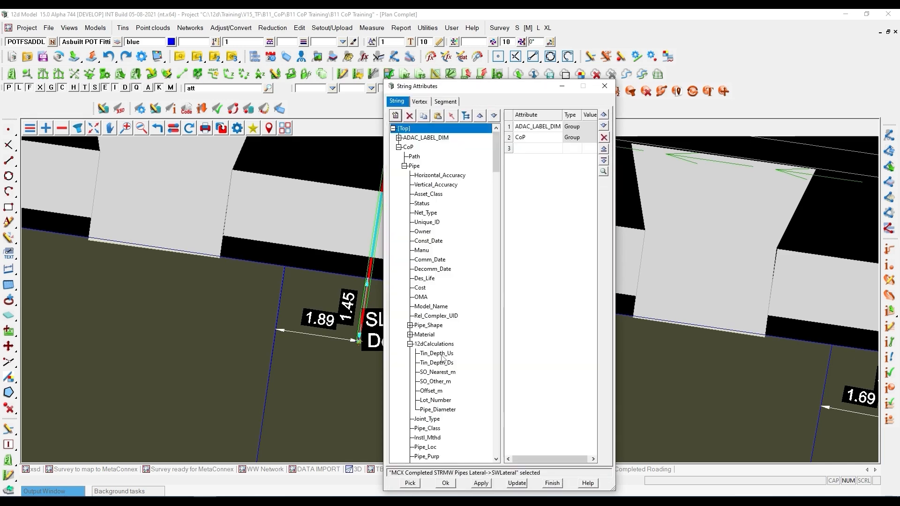
click(434, 401)
scroll(199, 325, down, 11)
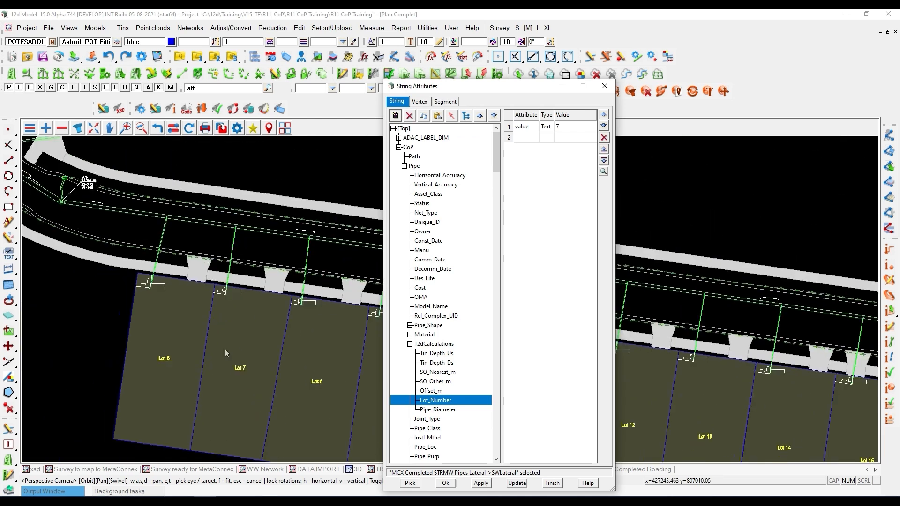
scroll(246, 350, up, 3)
key(ctrl)
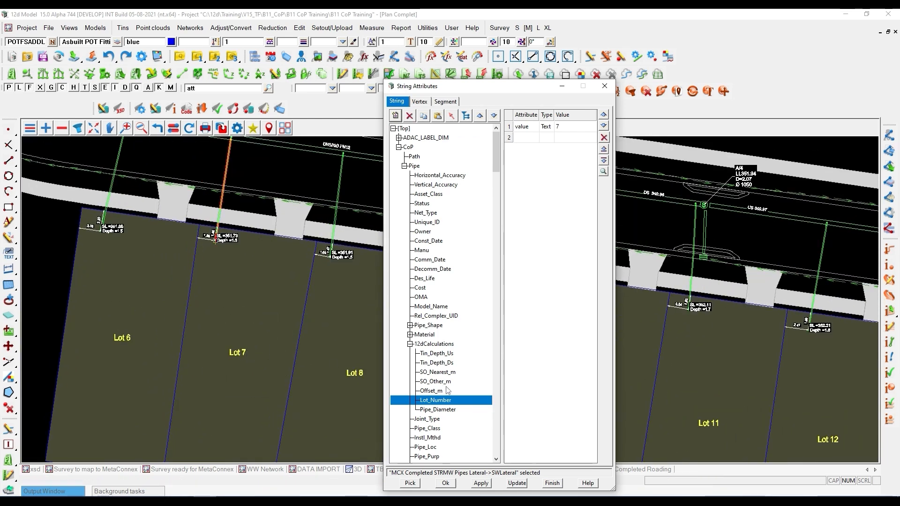
click(436, 382)
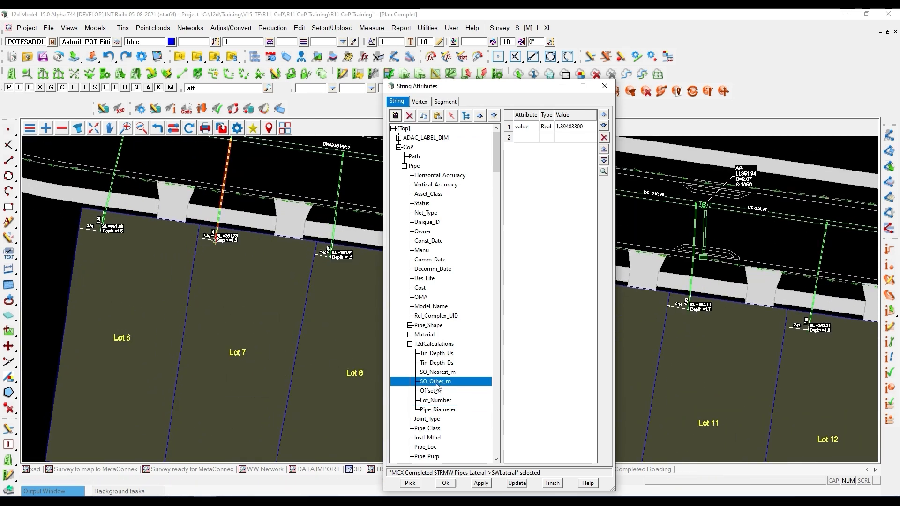
click(440, 373)
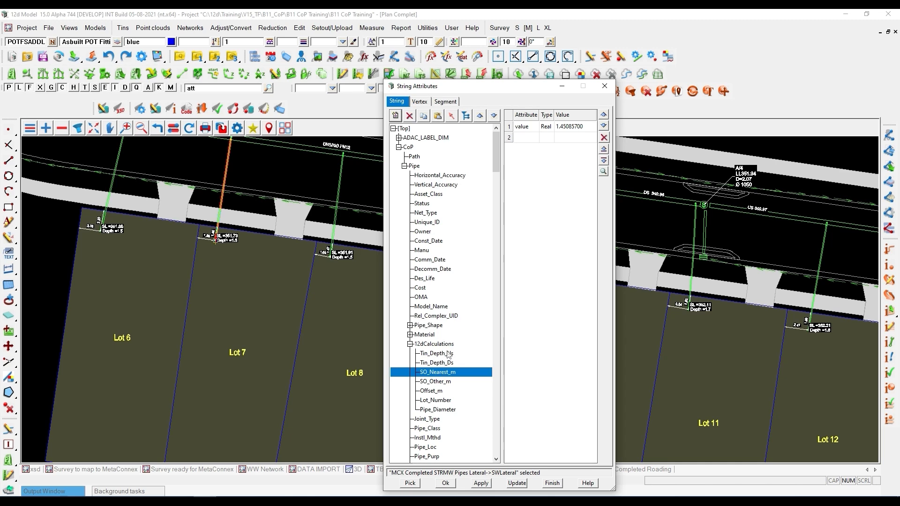
click(605, 86)
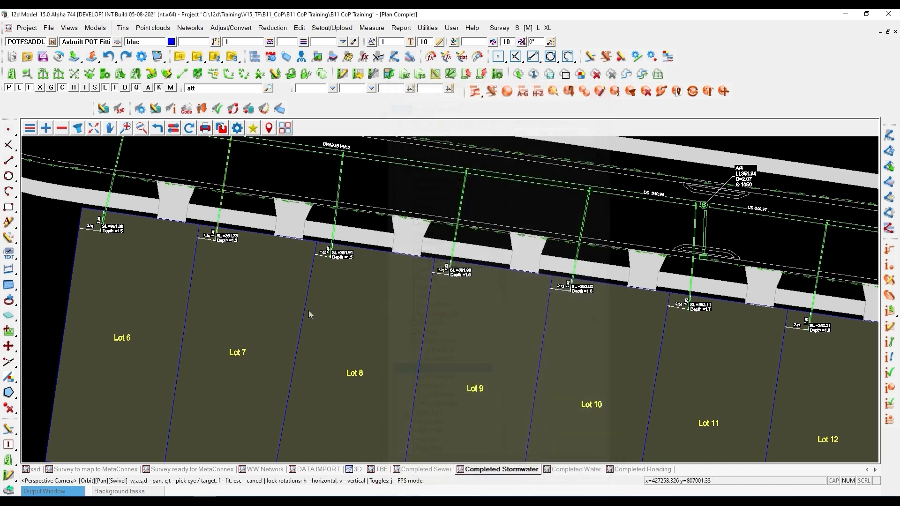
- Start a multipage plot from the Completed Stormwater view and arrange its setup and preview windows apart
scroll(310, 308, down, 3)
scroll(302, 366, down, 5)
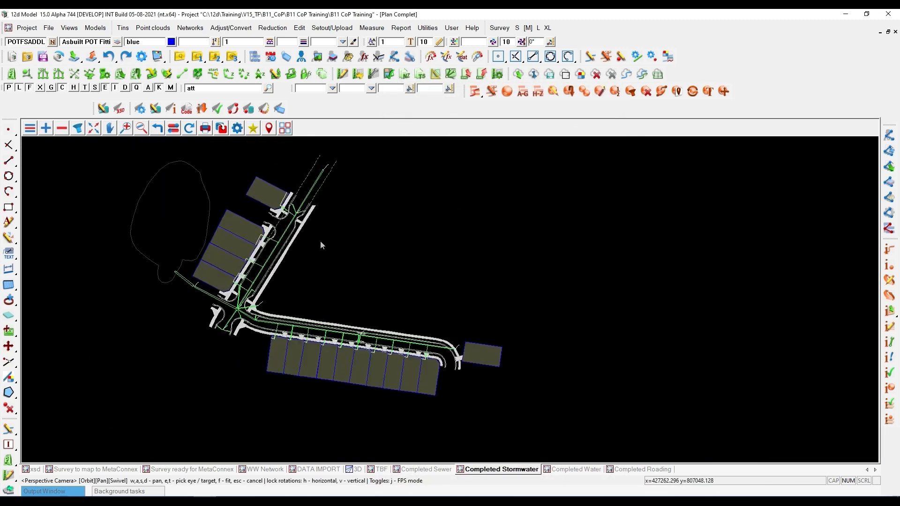
scroll(323, 240, up, 2)
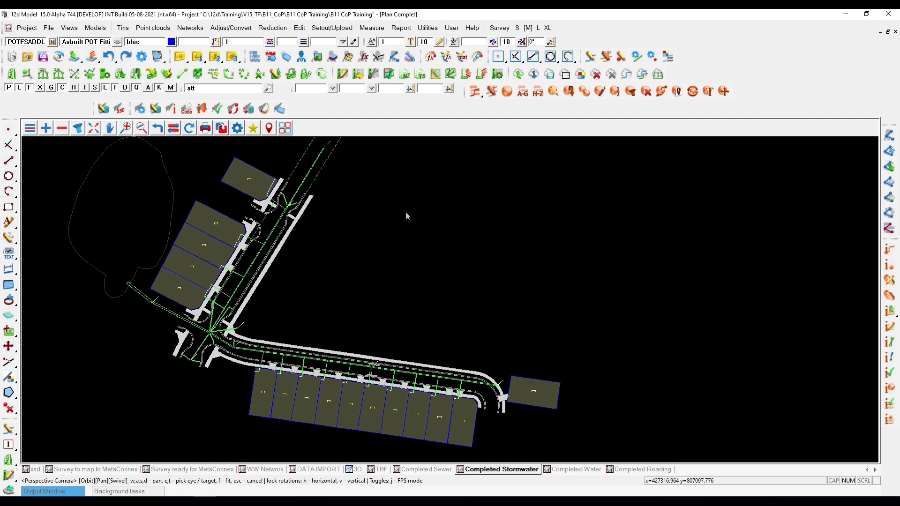
click(206, 129)
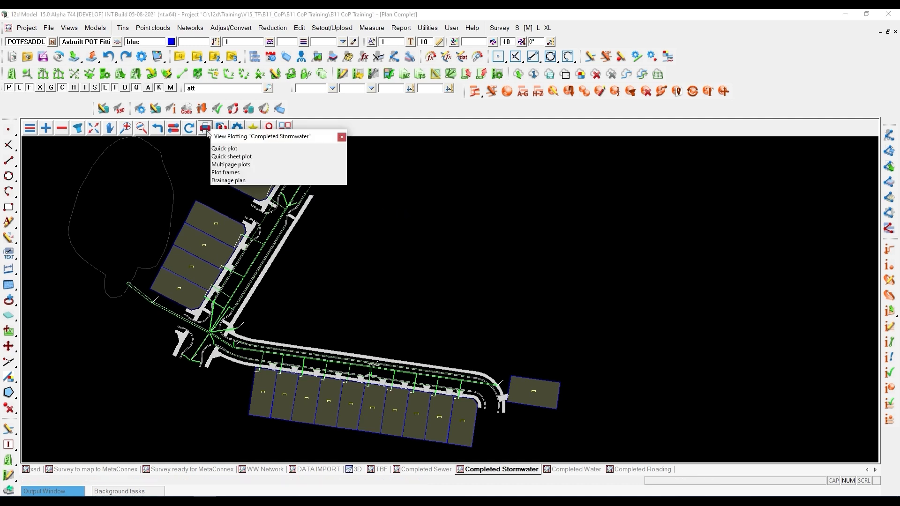
click(229, 164)
drag(311, 168, 95, 18)
drag(658, 178, 689, 24)
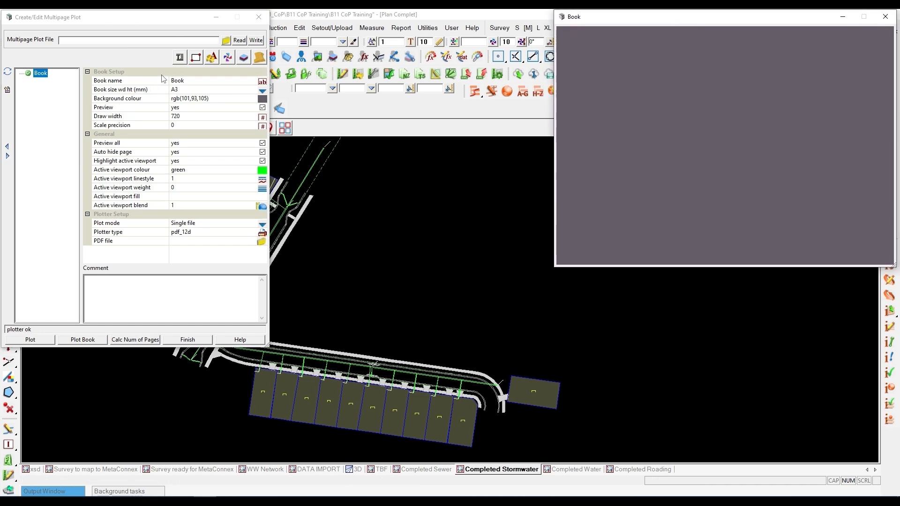
- Read the multipage plot file MCX_COP.12dmpsf from the customer library
click(226, 42)
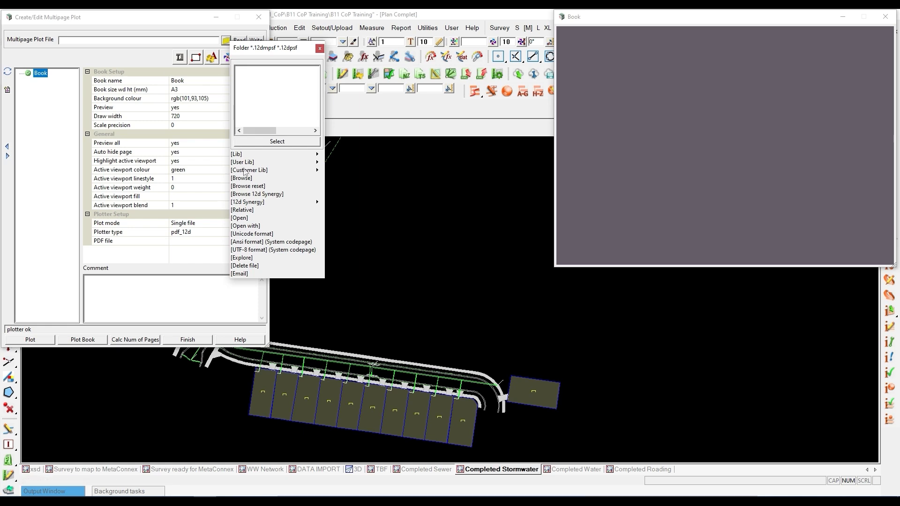
click(312, 170)
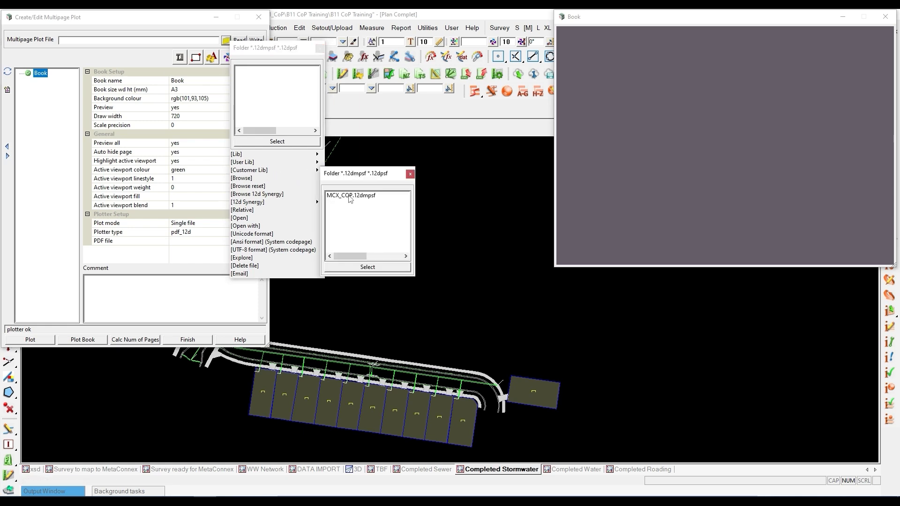
double_click(349, 196)
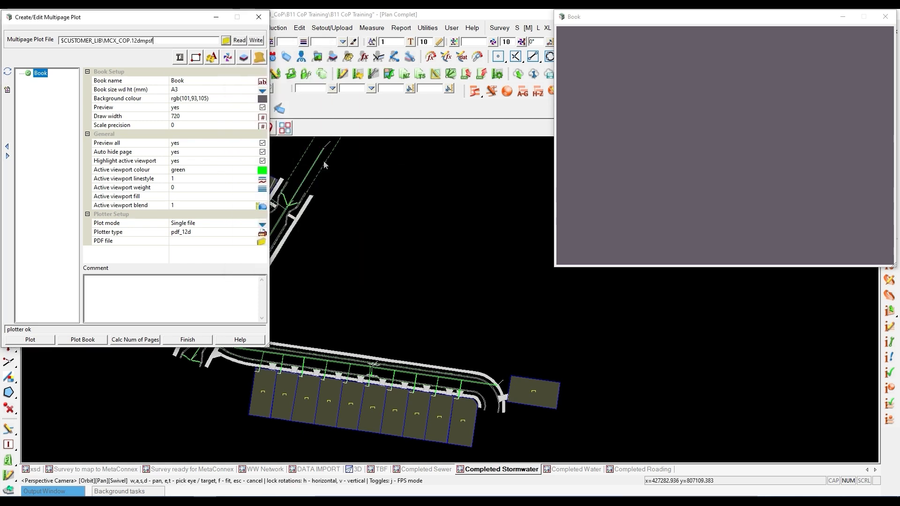
click(239, 40)
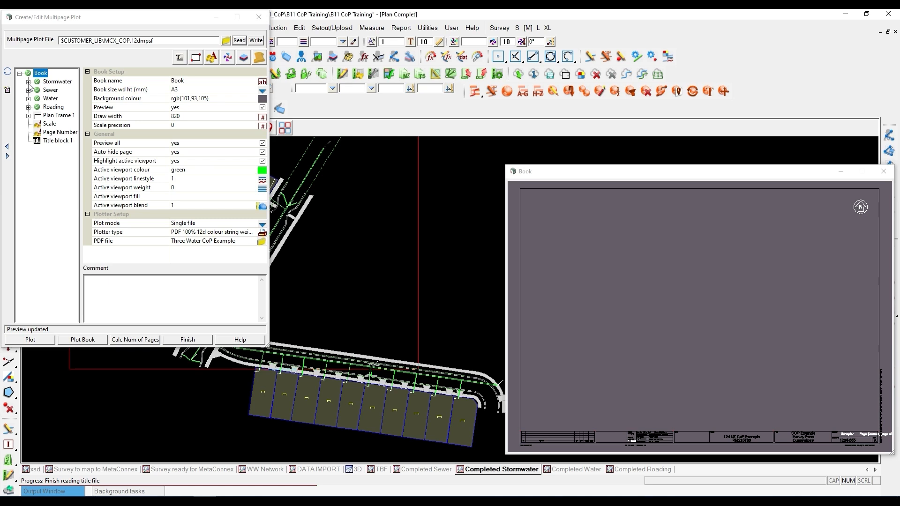
- Preview Stormwater page 400 and check how much of the Completed Stormwater plan its plot frame covers
click(28, 82)
click(55, 90)
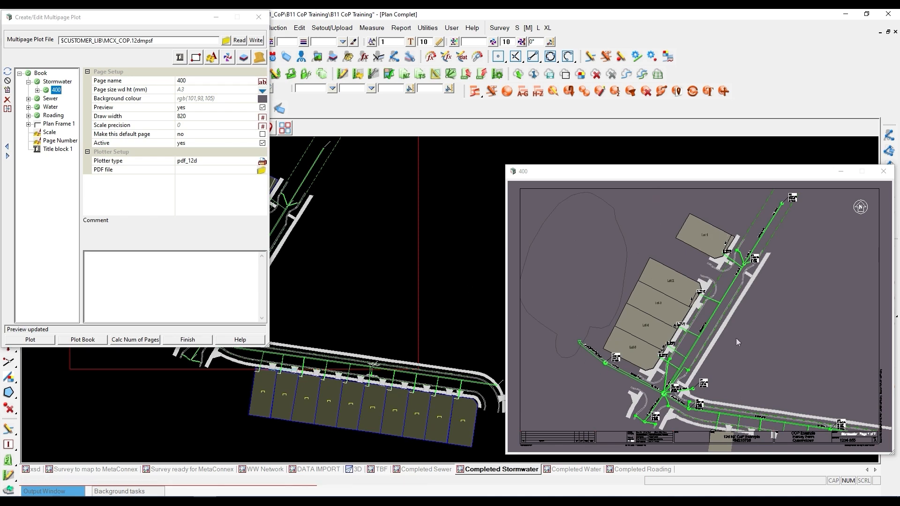
drag(147, 19, 648, 29)
scroll(276, 285, down, 3)
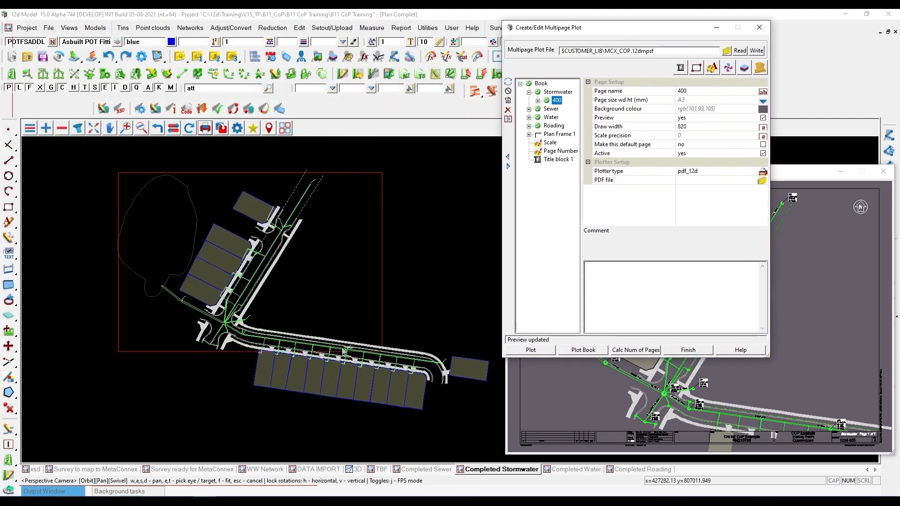
drag(613, 32, 573, 30)
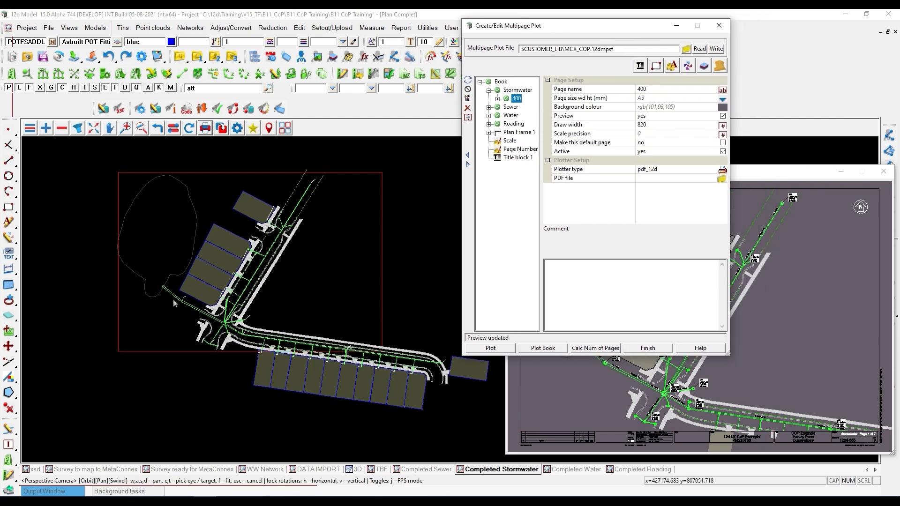
scroll(150, 323, down, 3)
scroll(359, 367, up, 2)
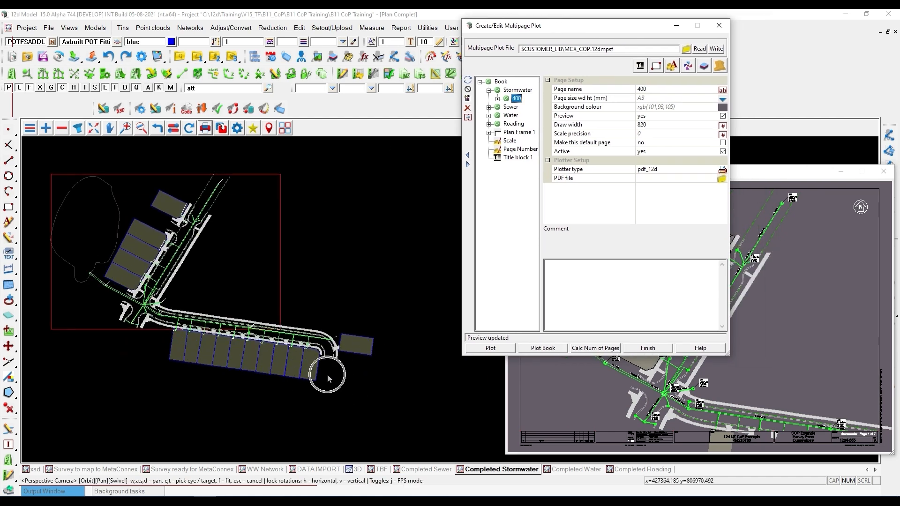
key(ctrl)
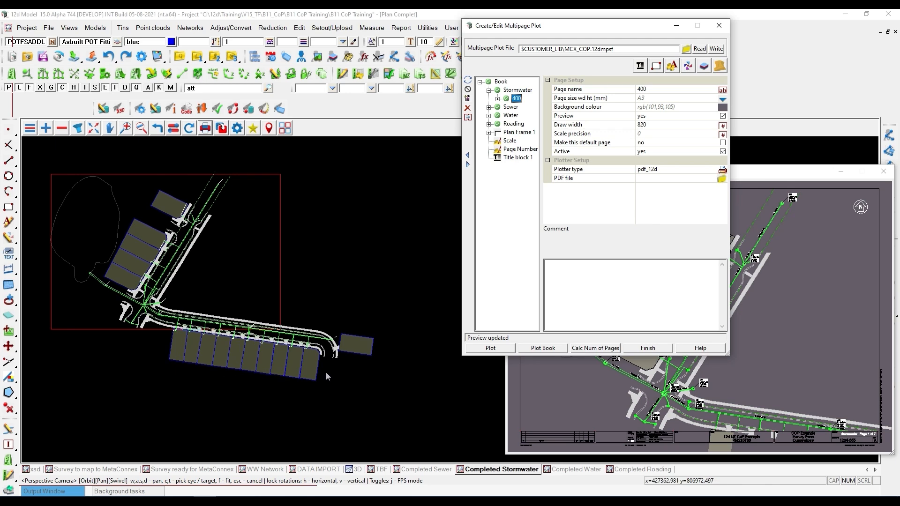
- Duplicate Stormwater page 400 in the plot book and name the new page 401
click(467, 118)
click(468, 127)
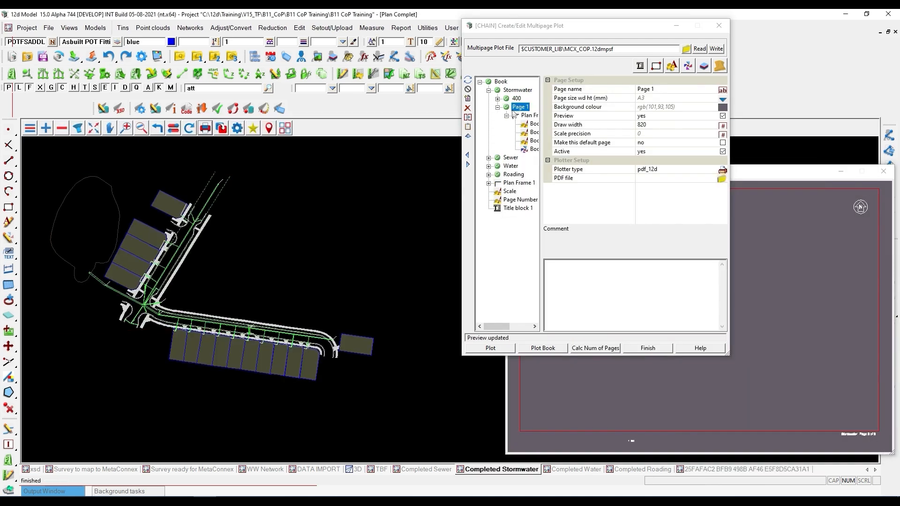
click(661, 91)
drag(660, 91, 637, 92)
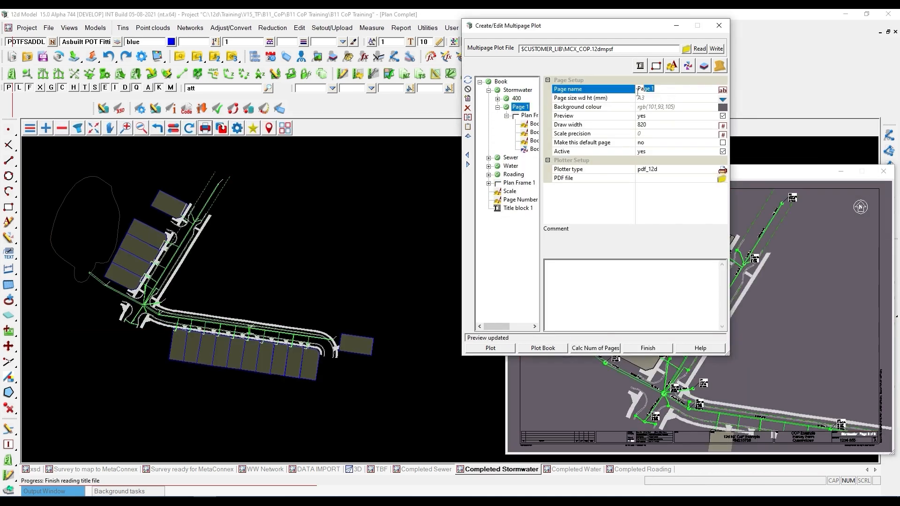
text(401)
key(Return)
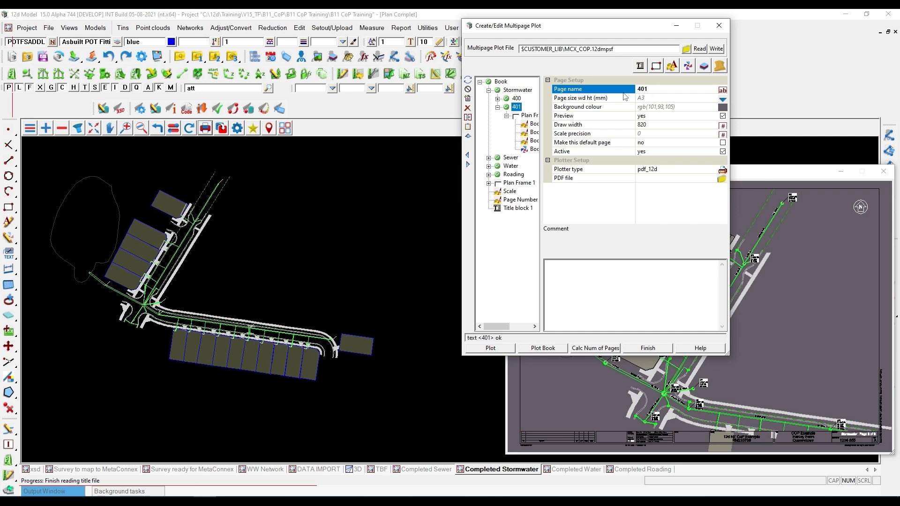
- Translate page 401's plan frame southeast so it covers the row of lots along the lower road
click(531, 116)
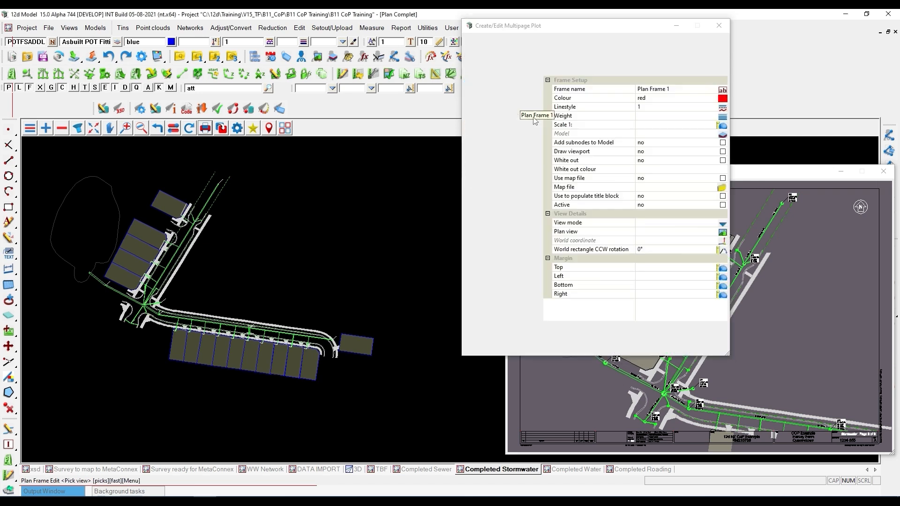
click(635, 327)
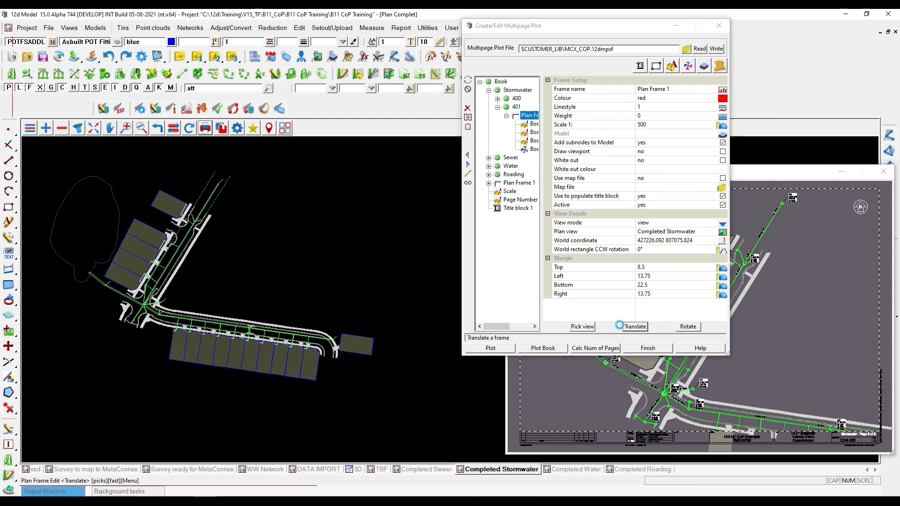
click(279, 366)
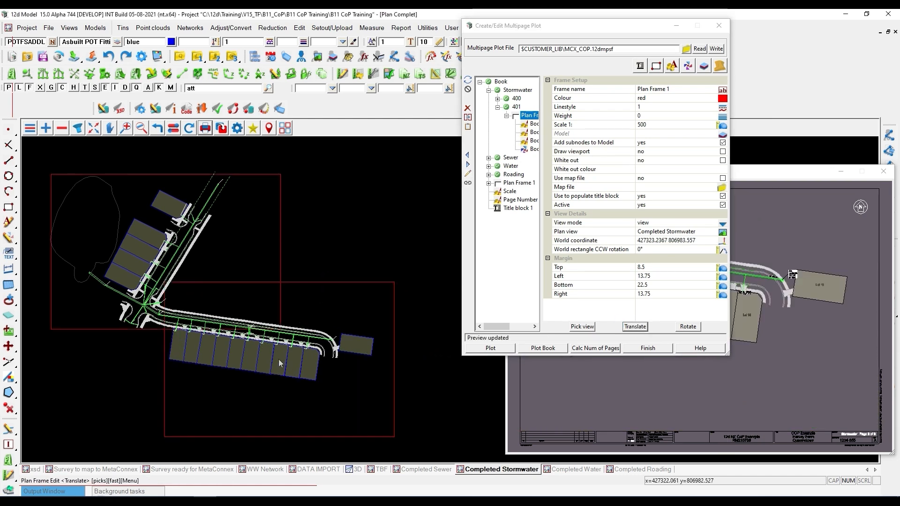
key(Escape)
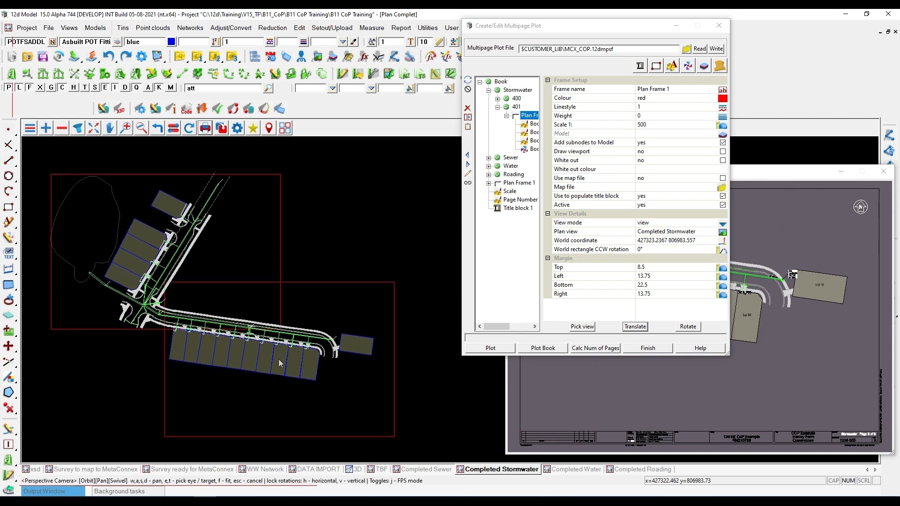
- Rotate page 401's plan frame counter-clockwise by about 20° and uncover the page preview to check the rotated plan
scroll(274, 367, down, 1)
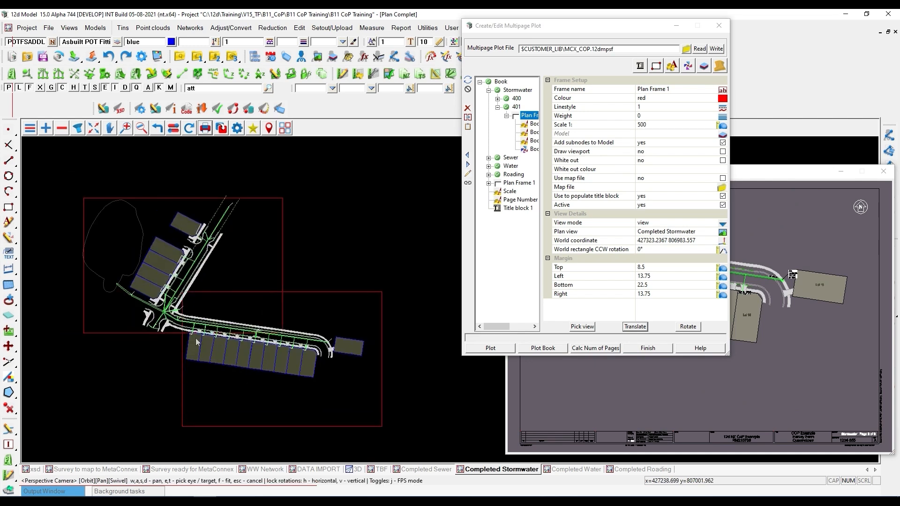
scroll(232, 336, up, 1)
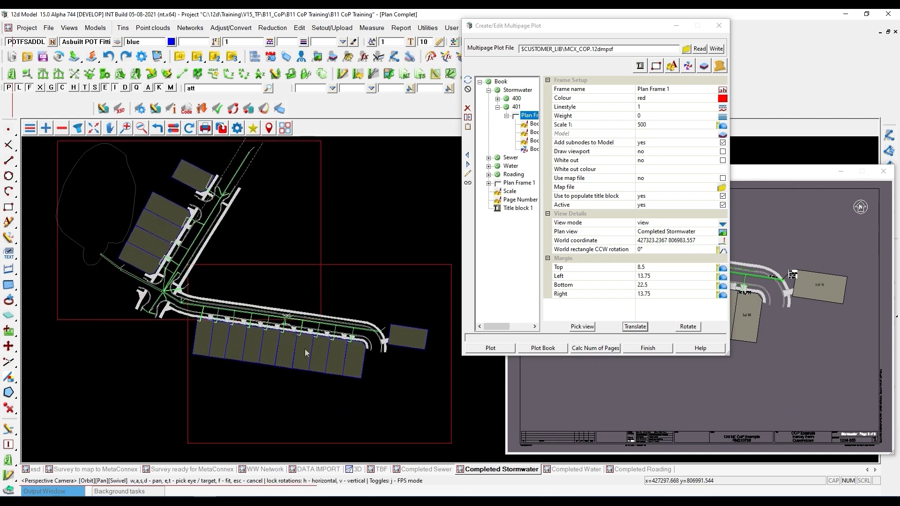
scroll(237, 344, up, 1)
scroll(237, 344, up, 1)
scroll(194, 327, down, 1)
click(688, 326)
click(688, 326)
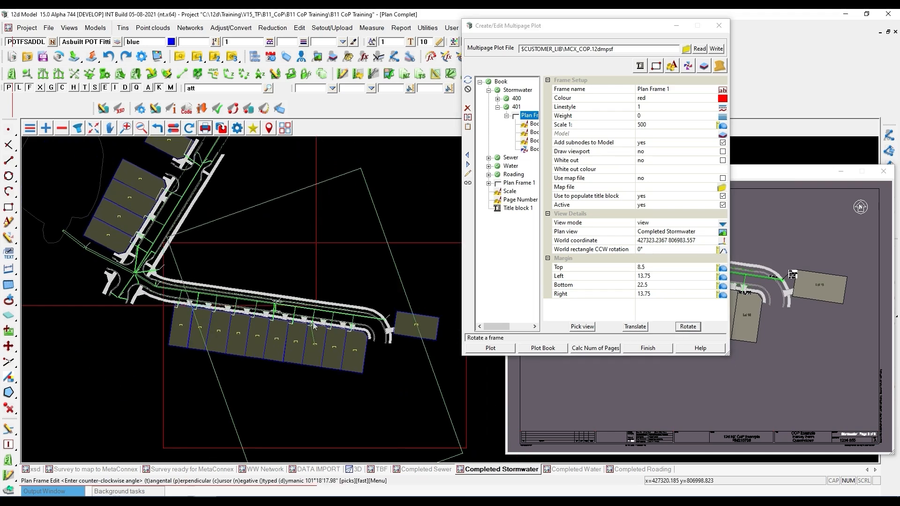
click(405, 322)
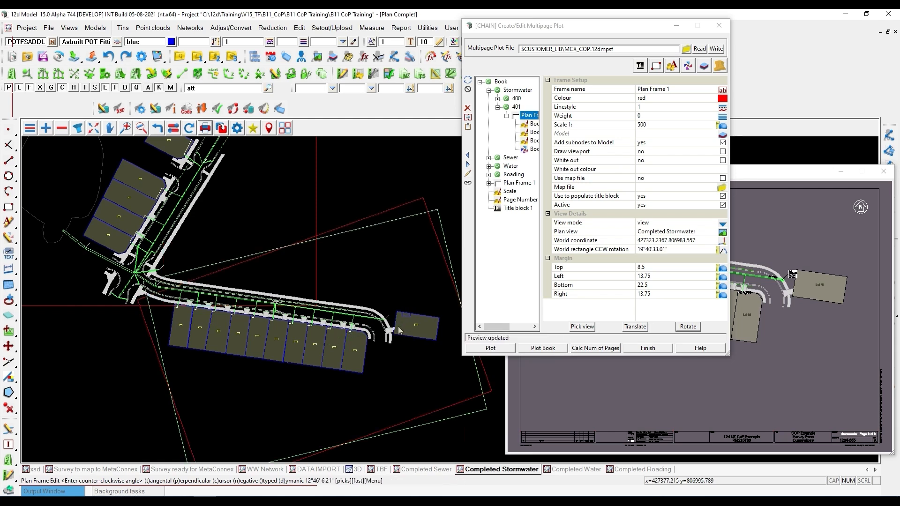
key(Escape)
drag(564, 24, 136, 11)
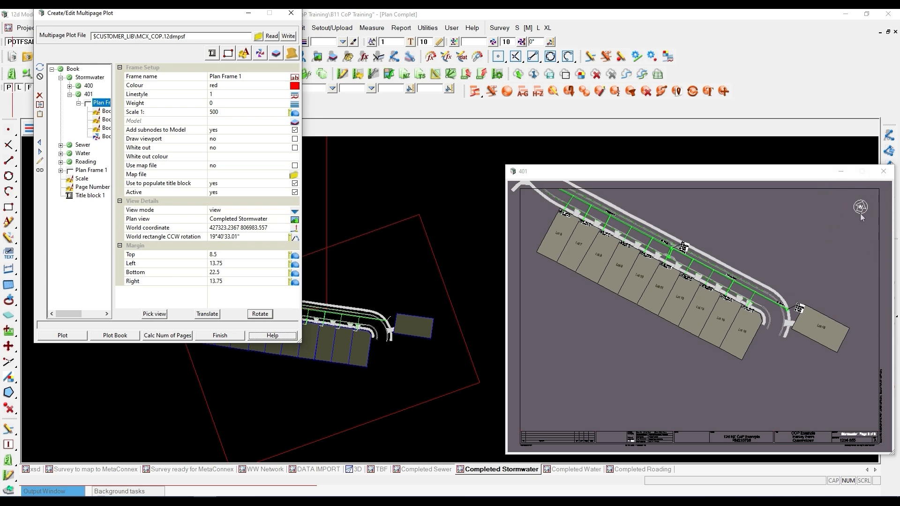
- Set the world rectangle CCW rotation of page 401's plan frame to 0°
click(253, 236)
drag(252, 237, 181, 240)
text(0)
key(Return)
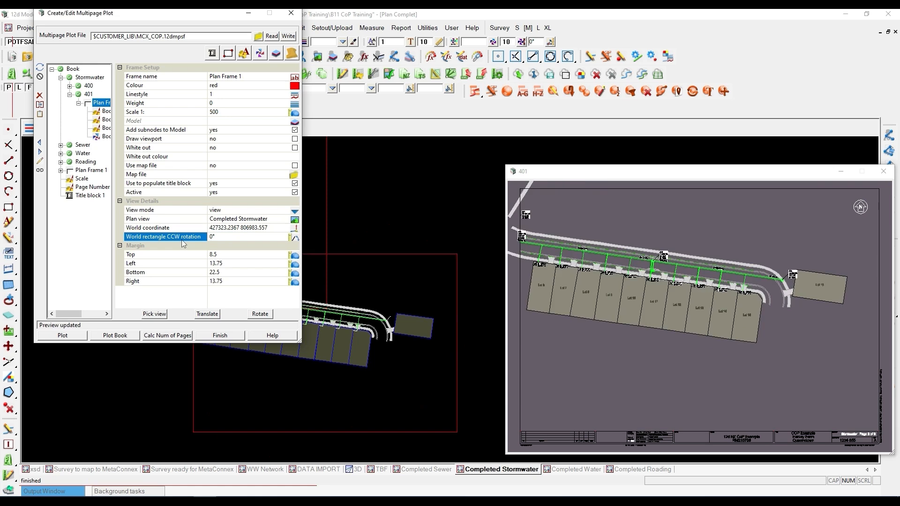
- Collapse page 401 and expand the Sewer, Water and Roading chapters to review the pages in the book
drag(130, 18, 465, 77)
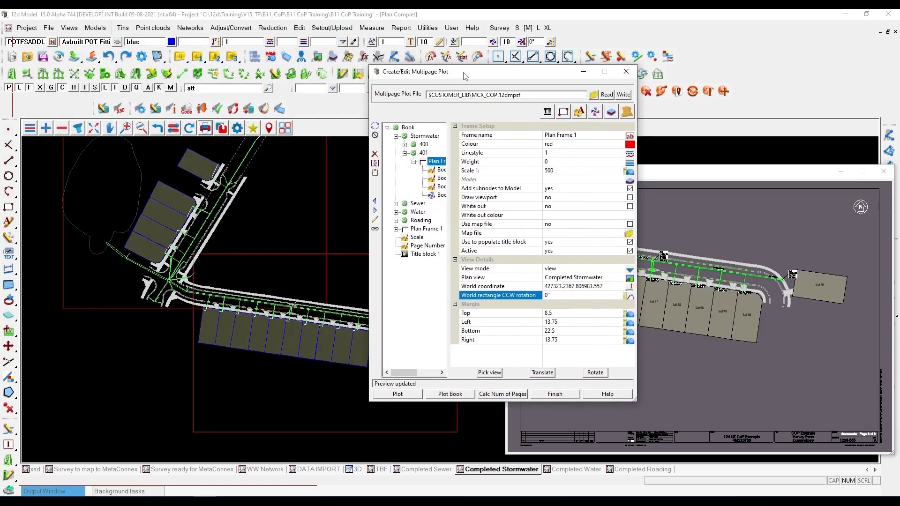
click(405, 153)
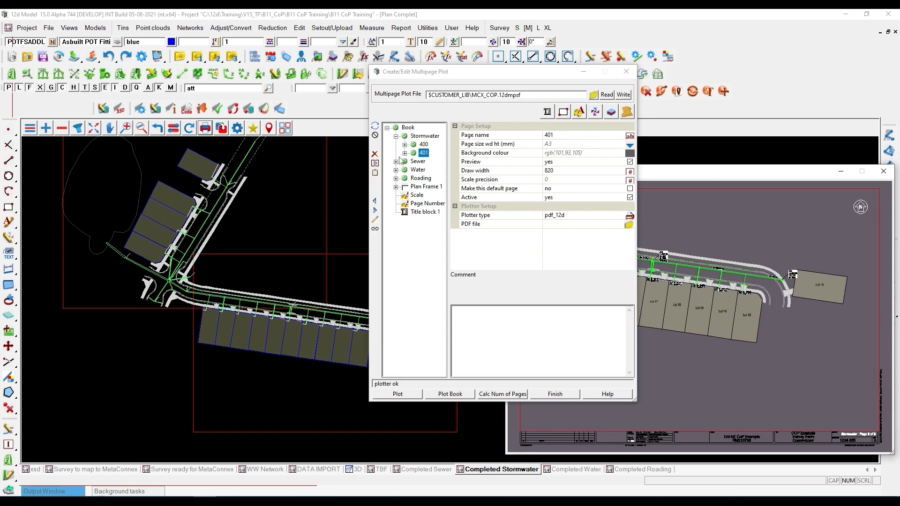
click(396, 161)
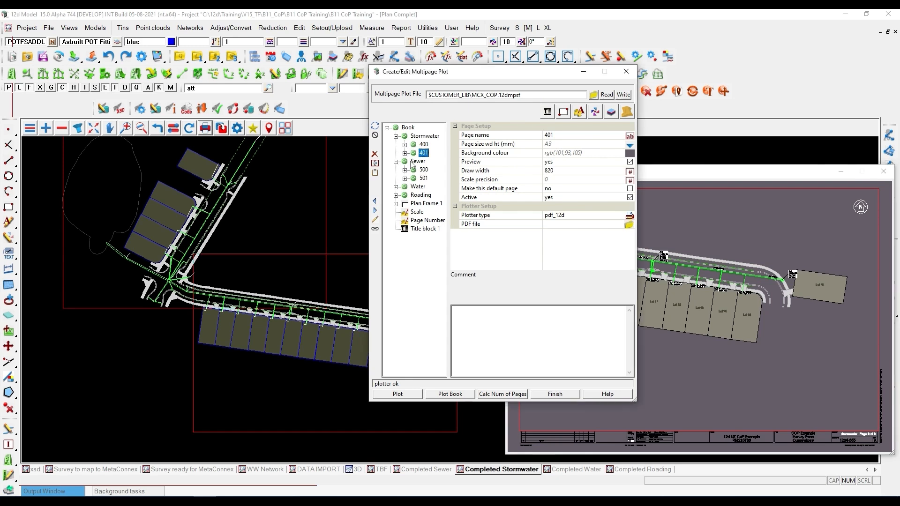
click(396, 187)
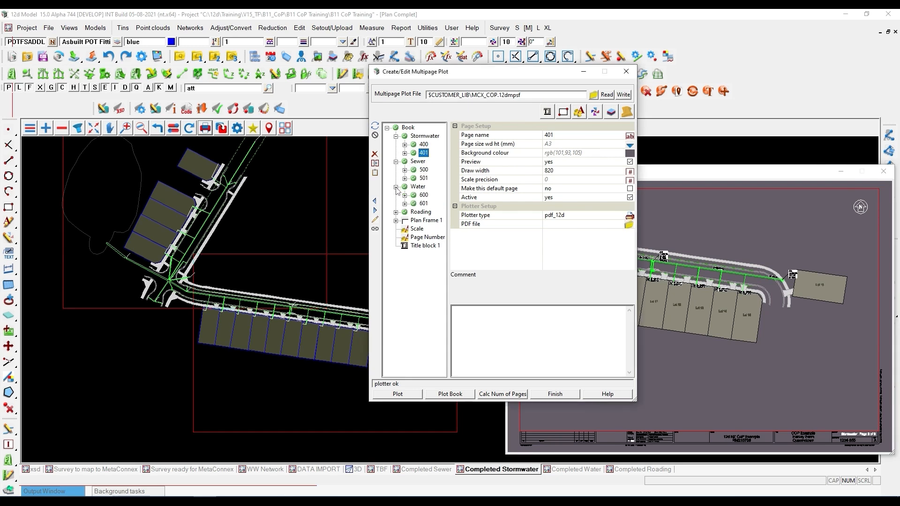
click(396, 213)
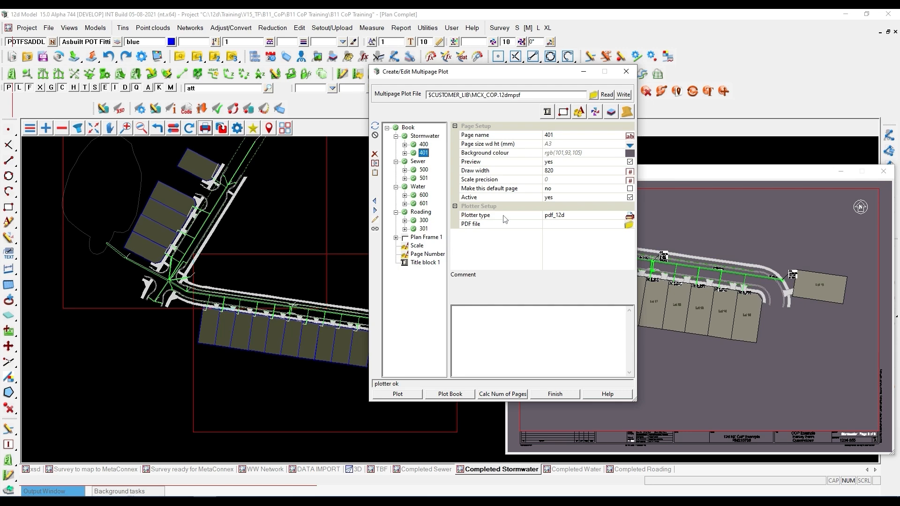
- Plot the whole book as a single PDF file named Three Water CoP Example
drag(443, 75, 396, 57)
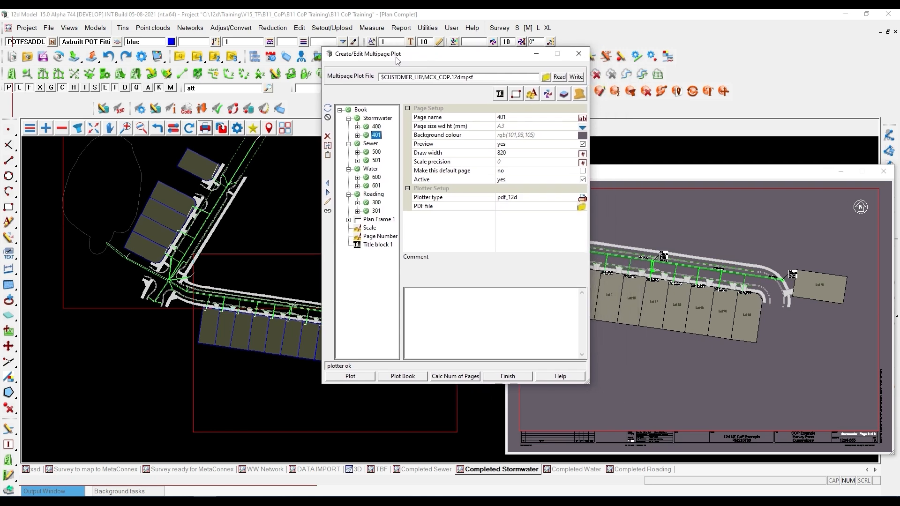
click(361, 111)
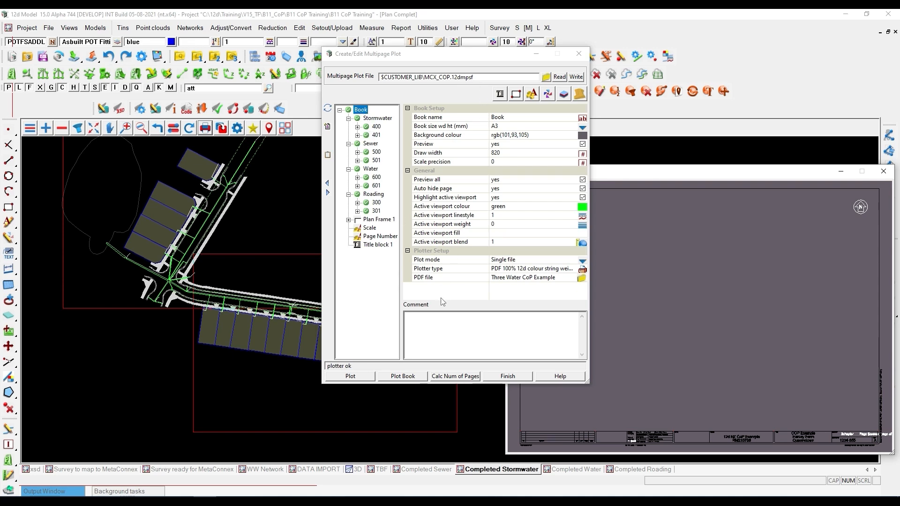
click(405, 376)
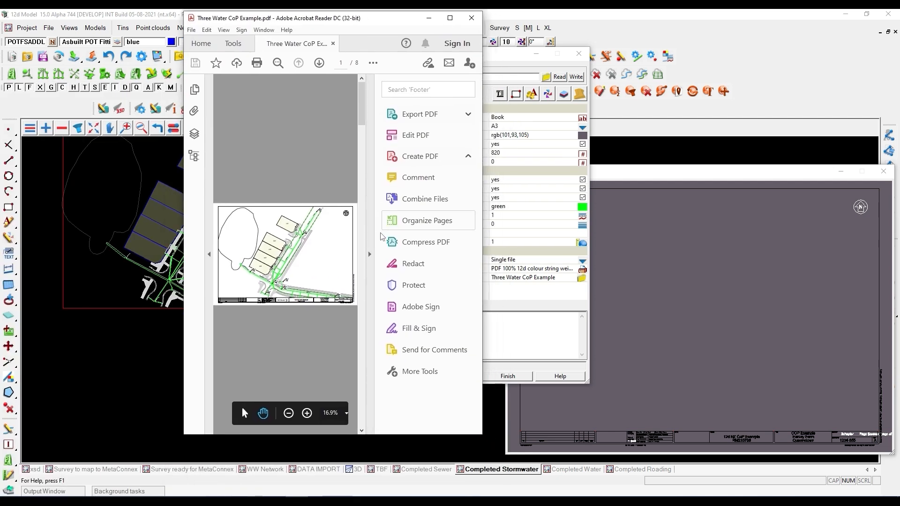
- Enlarge the plotted PDF in Acrobat Reader and examine the lot connection, pipe and manhole labels on Stormwater page 1
click(370, 254)
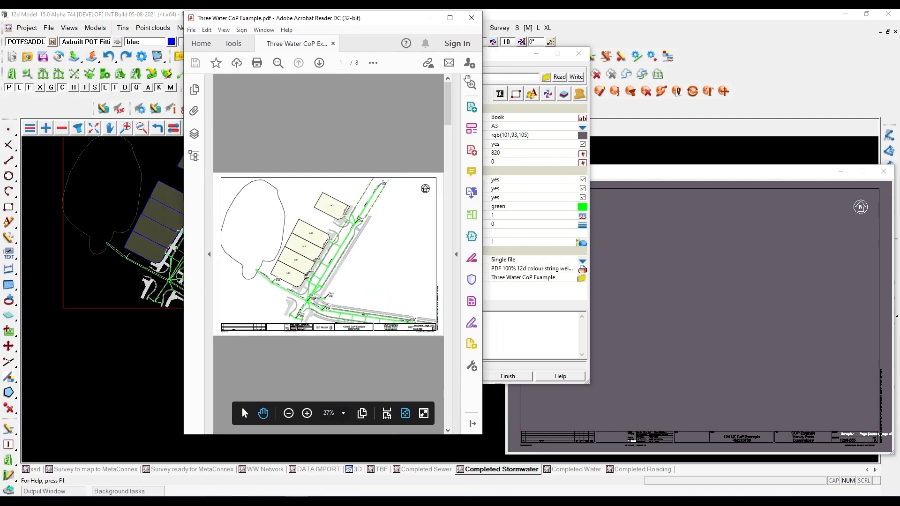
click(448, 18)
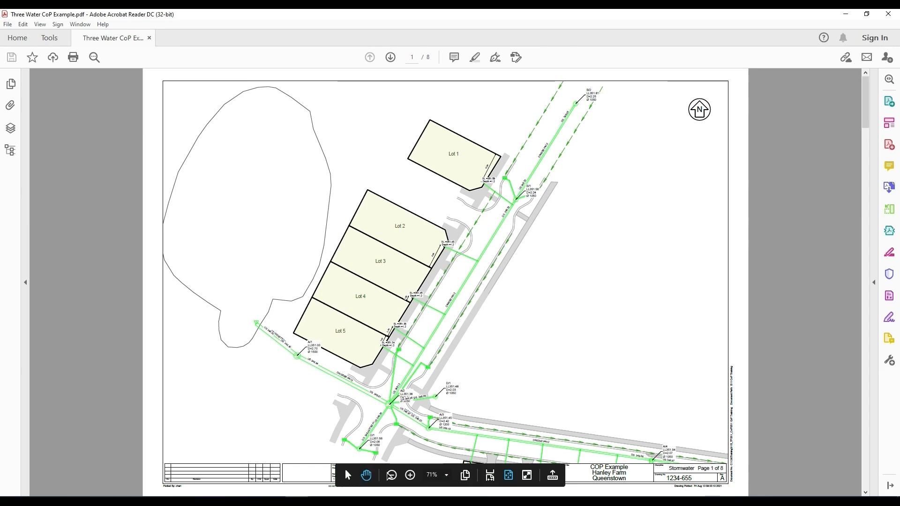
click(409, 475)
click(408, 475)
scroll(427, 471, down, 4)
scroll(428, 471, right, 4)
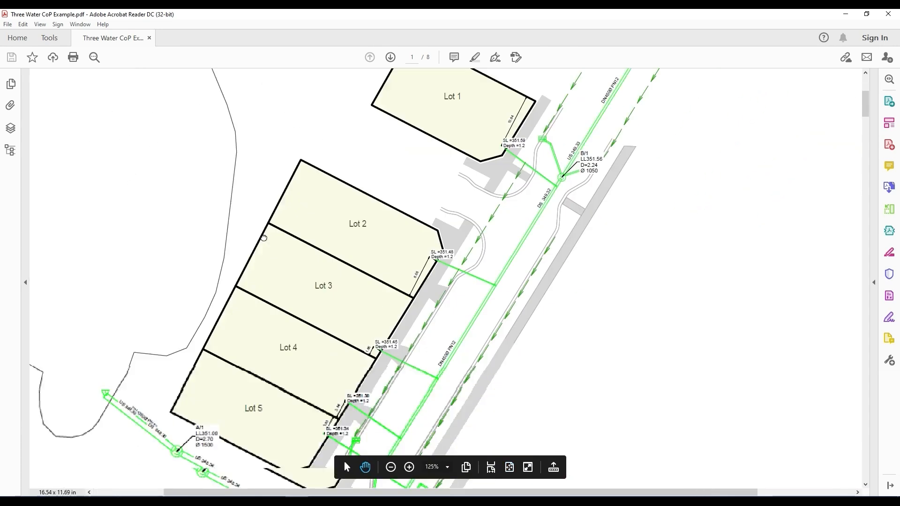
click(409, 467)
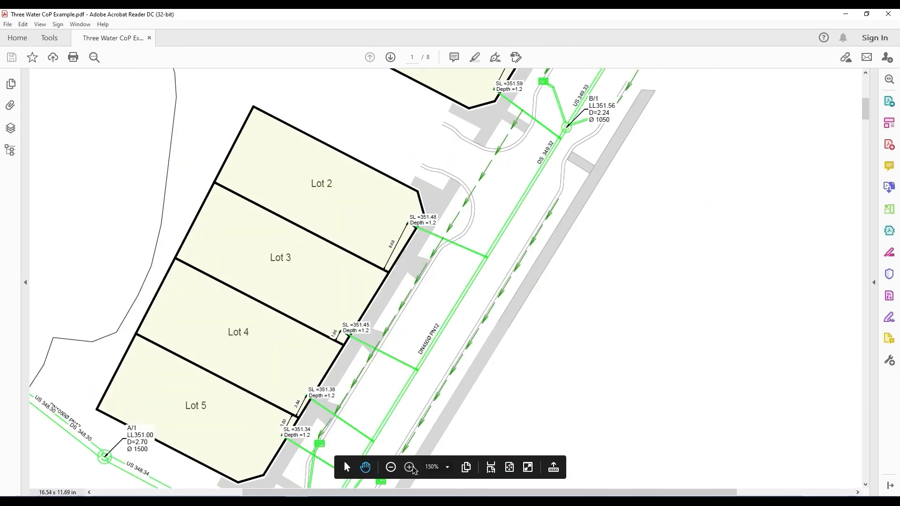
click(410, 467)
mouse_move(512, 348)
mouse_down()
mouse_move(344, 307)
mouse_move(328, 312)
mouse_move(328, 282)
mouse_move(326, 312)
mouse_move(304, 332)
mouse_move(308, 313)
mouse_move(275, 354)
mouse_up()
drag(472, 209, 407, 307)
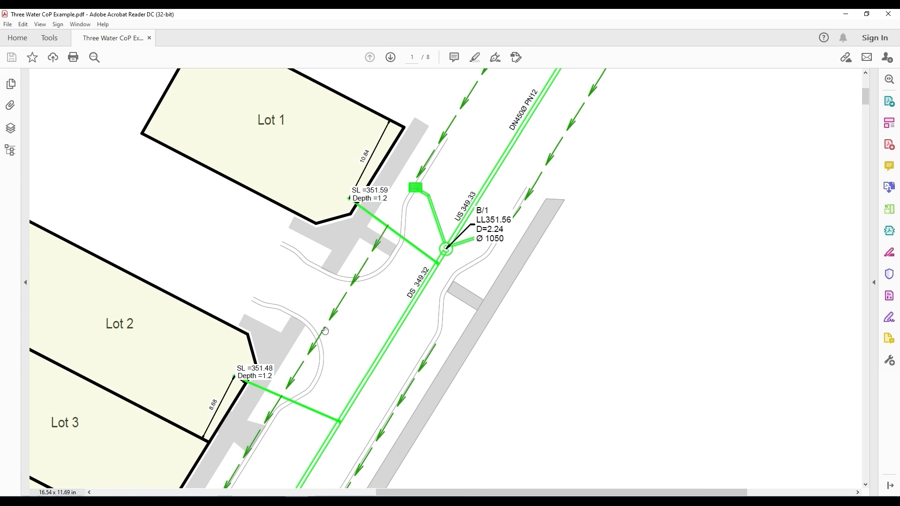
drag(327, 308, 366, 131)
scroll(367, 131, down, 10)
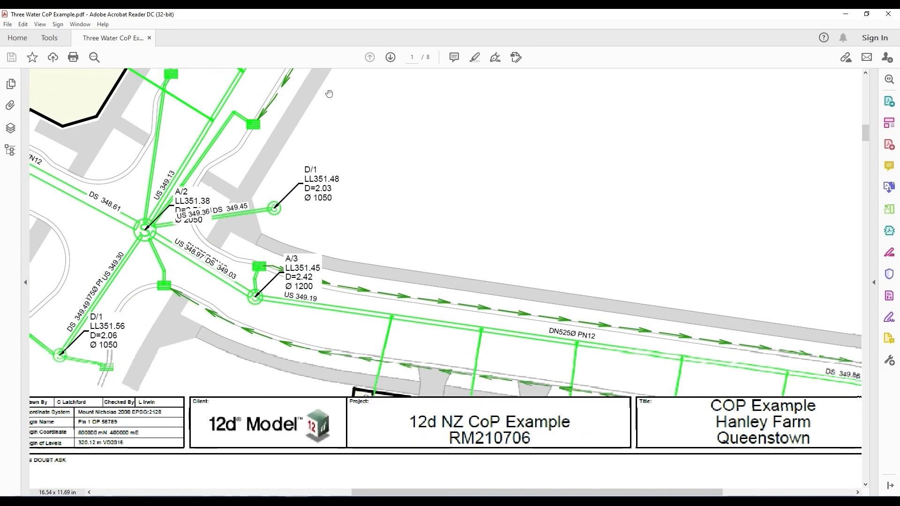
- Examine the title block on page 1, from the scale and coordinate details across to the discipline and page number
drag(289, 296, 516, 296)
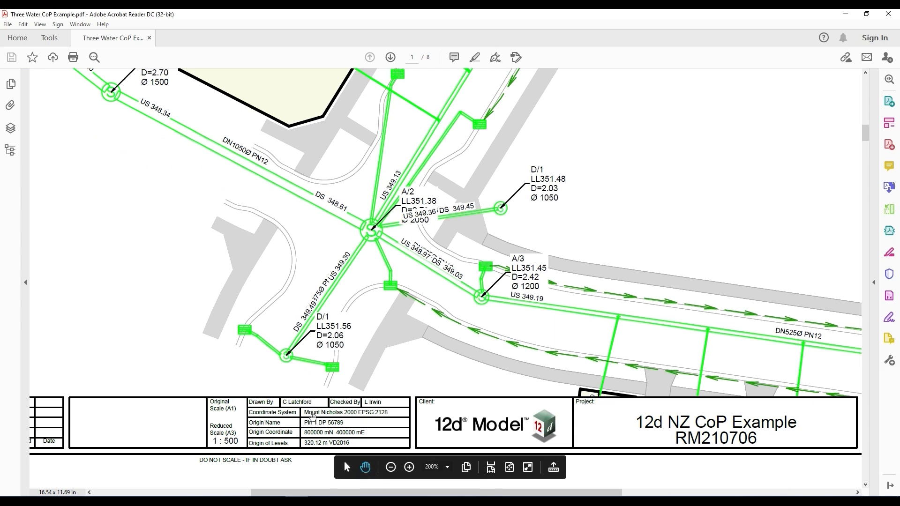
key(ctrl)
key(ctrl)
scroll(661, 417, right, 6)
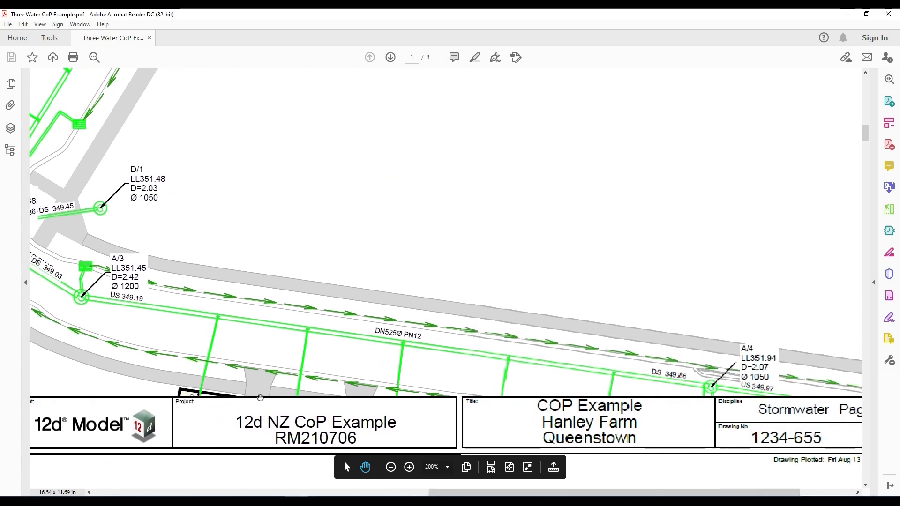
scroll(566, 404, right, 2)
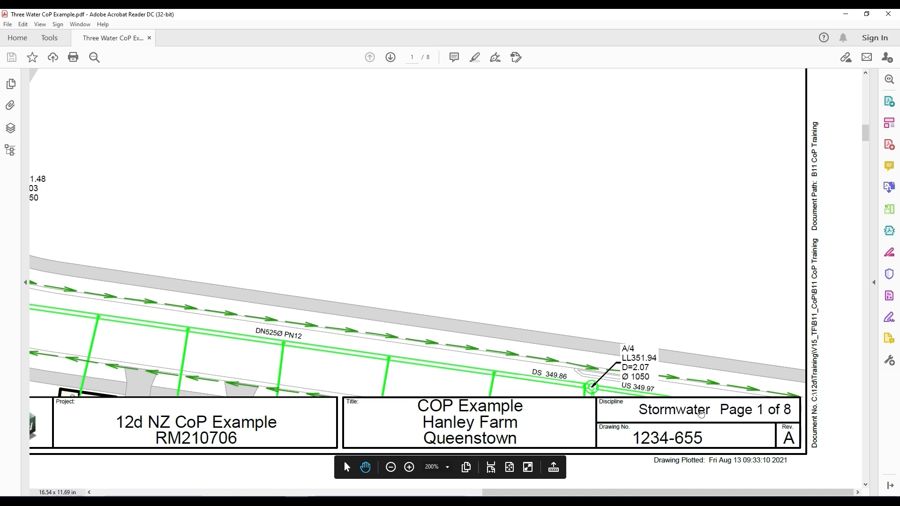
- Go to Sewer page 3 of the PDF and examine its title block and the labels around the road junction
click(390, 57)
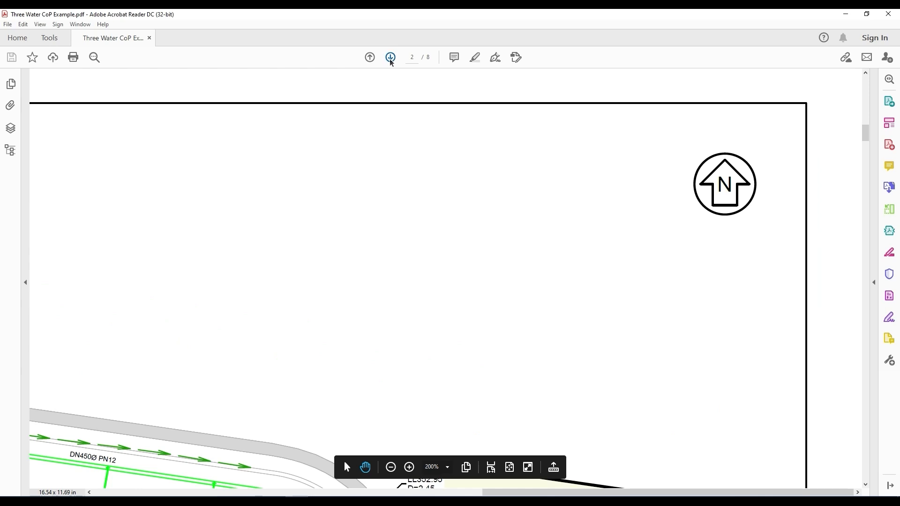
click(391, 57)
scroll(476, 327, down, 15)
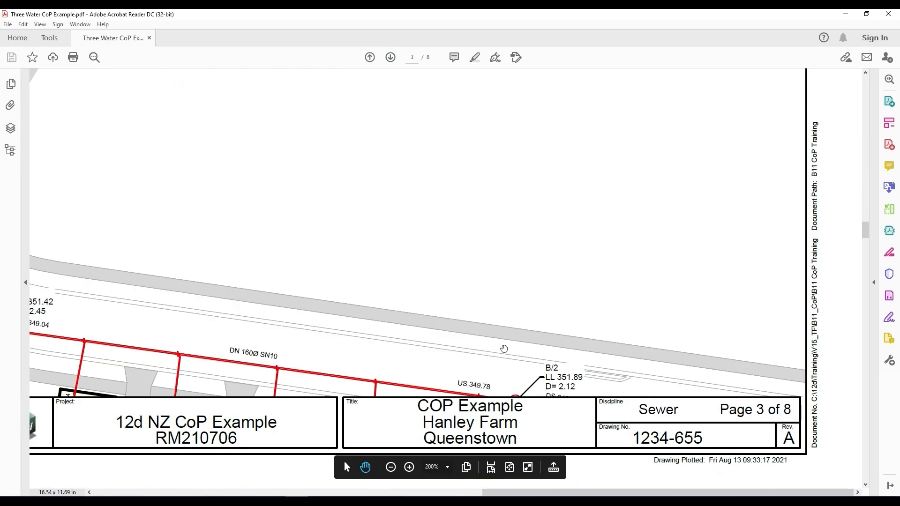
drag(347, 425, 724, 353)
drag(269, 349, 576, 322)
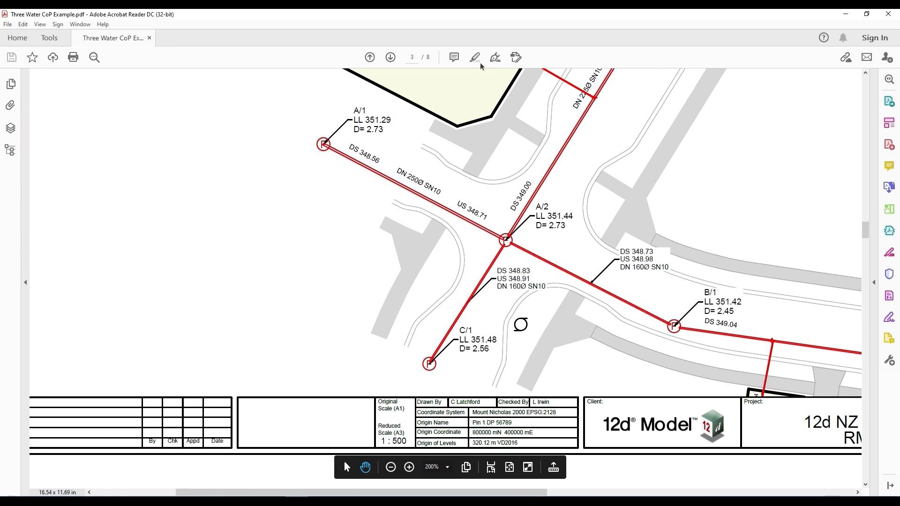
- Look at the water plan on page 5 of the PDF and return to the multipage plot setup in 12d Model
click(389, 59)
click(389, 59)
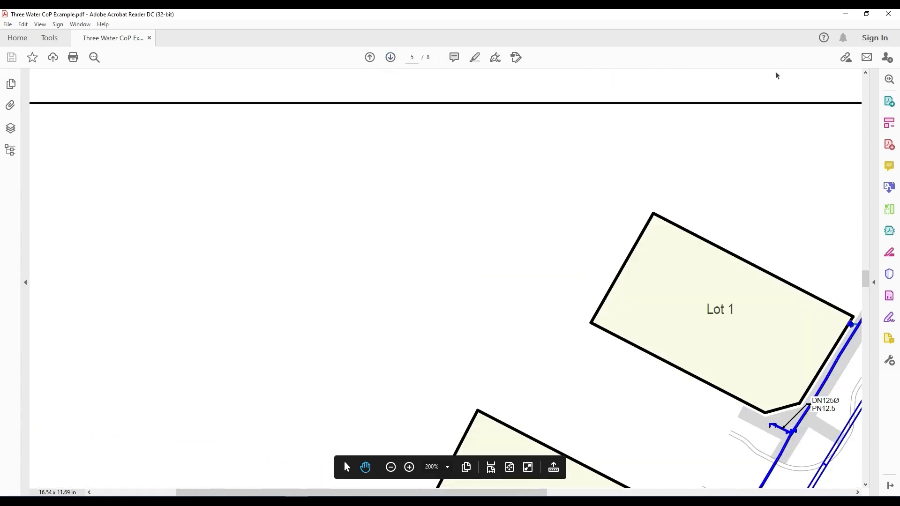
click(846, 14)
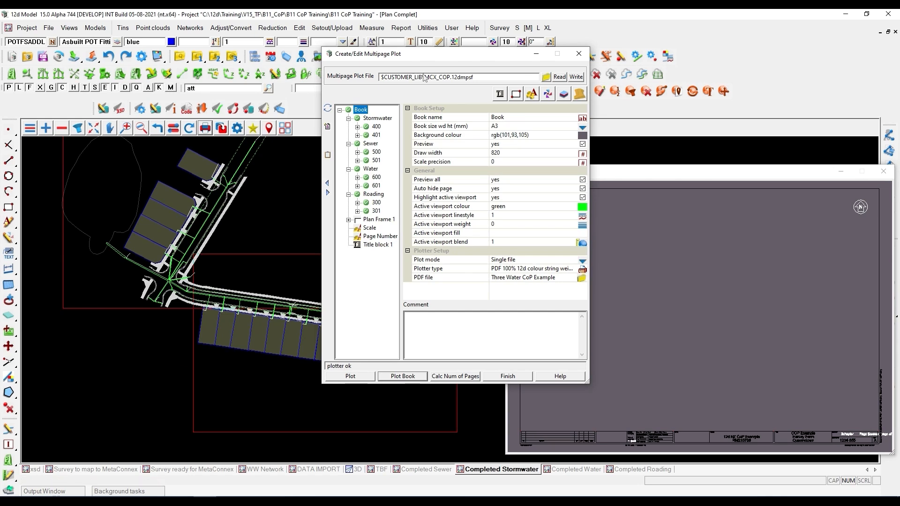
- Save the multipage plot setup as MCX_COP.12dmpsf without the customer library path and close the setup
drag(424, 77, 355, 79)
key(BackSpace)
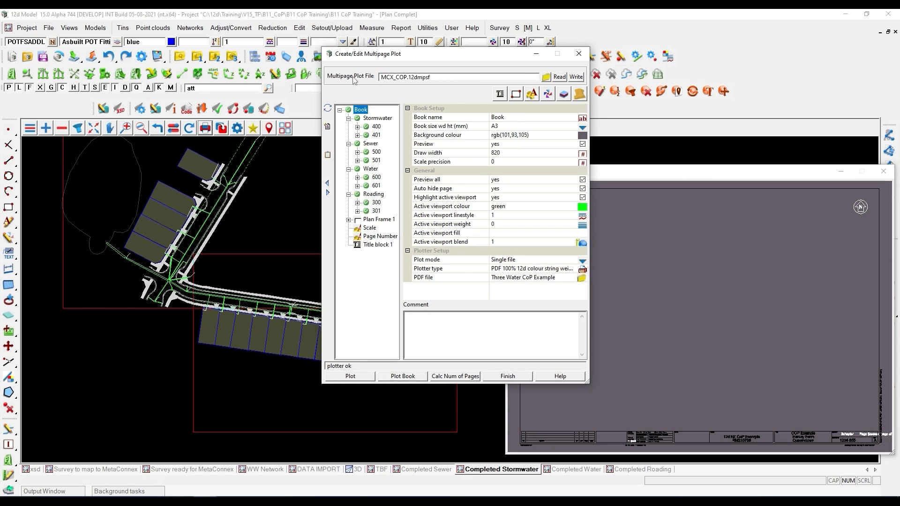
click(576, 77)
click(509, 379)
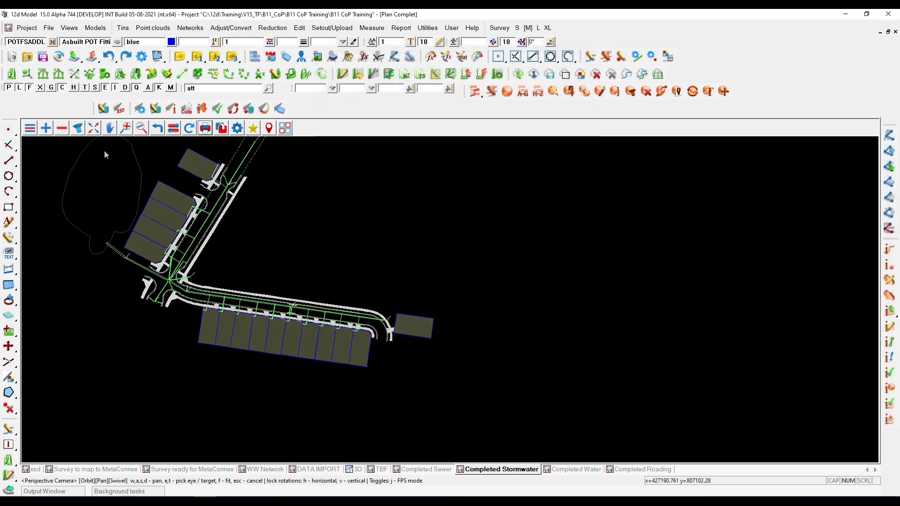
- Create a new plan view and add all models matching "com" to it
scroll(404, 296, down, 3)
scroll(361, 235, up, 2)
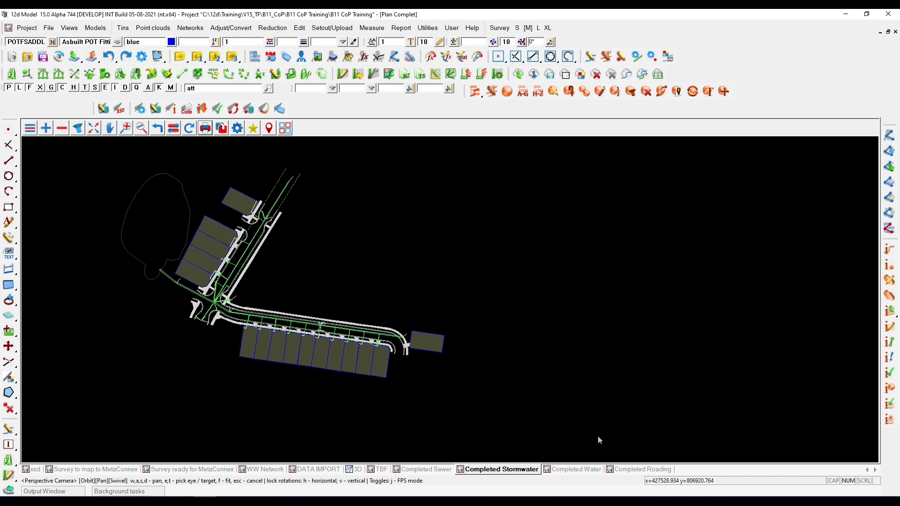
click(48, 27)
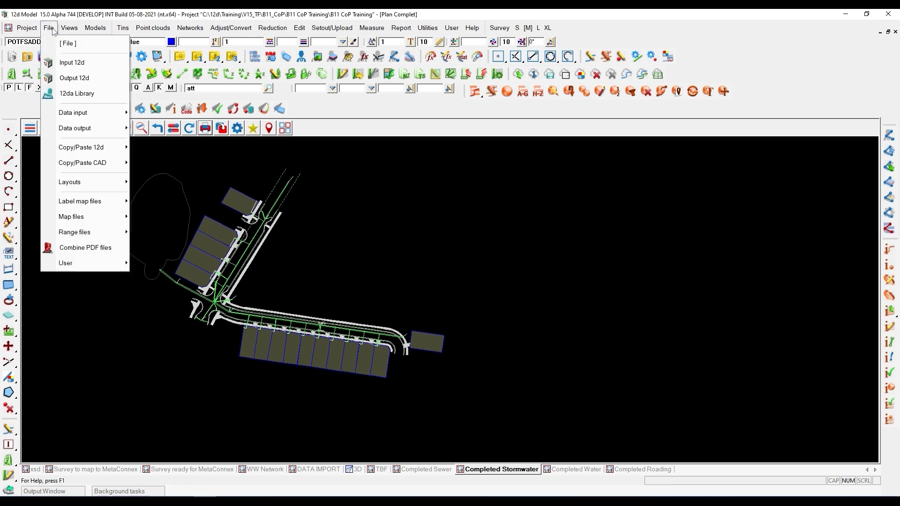
mouse_move(69, 27)
mouse_move(107, 137)
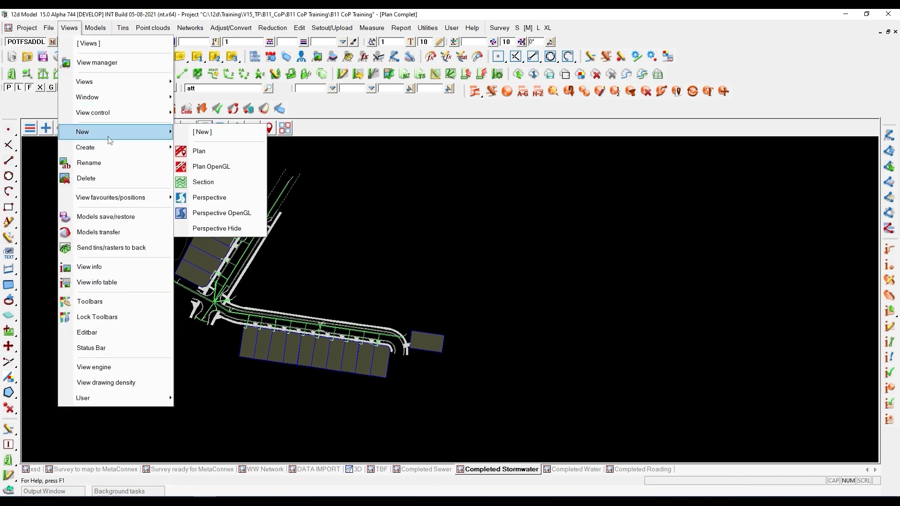
click(189, 152)
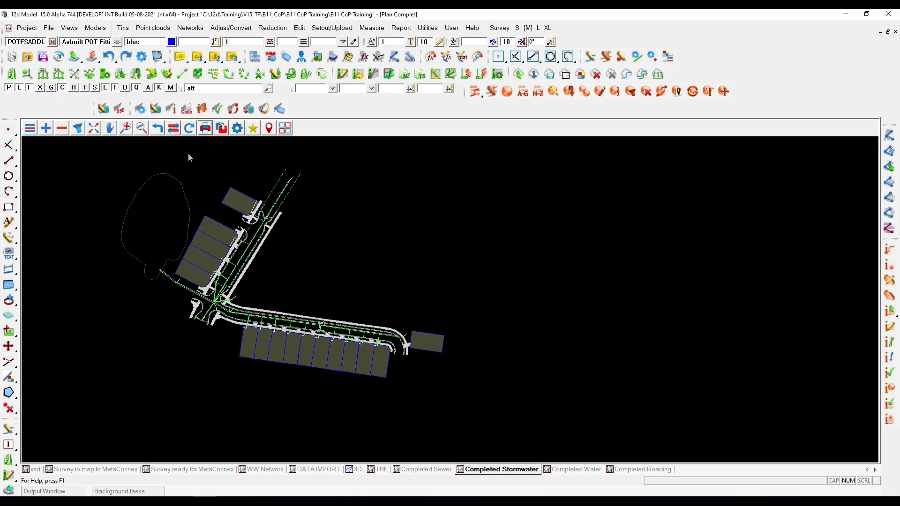
double_click(166, 142)
click(45, 127)
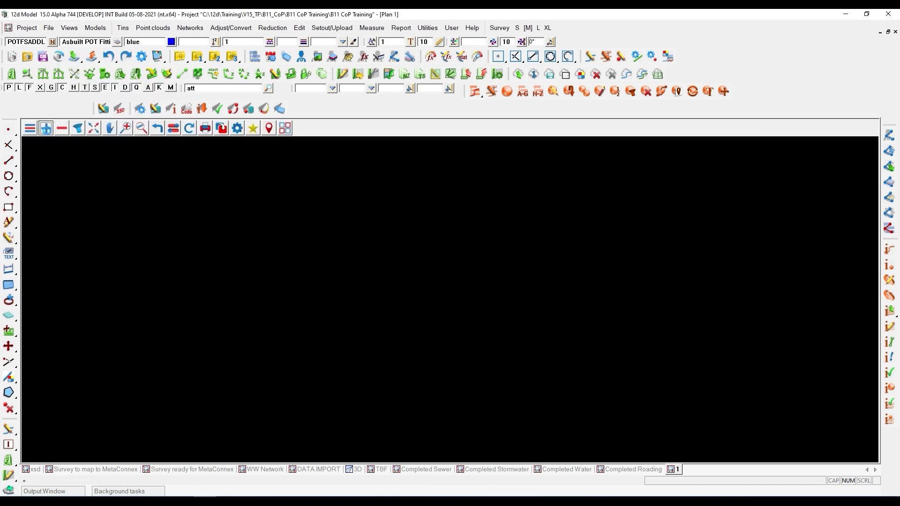
text(com)
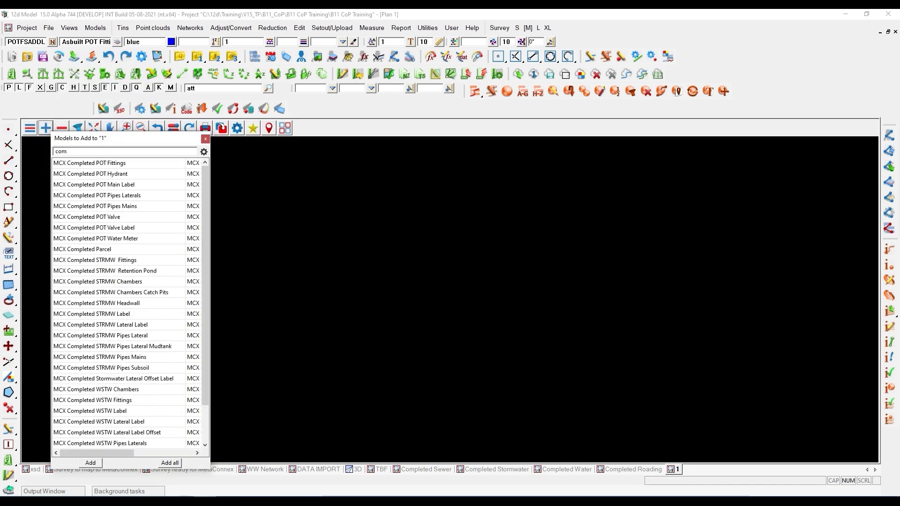
click(170, 463)
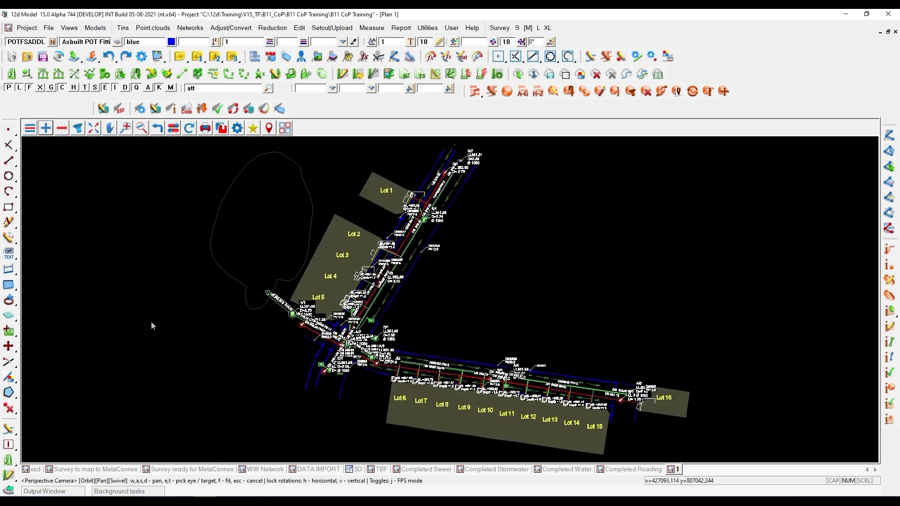
- Remove all models matching "lab" from the new plan view
click(61, 129)
text(lab)
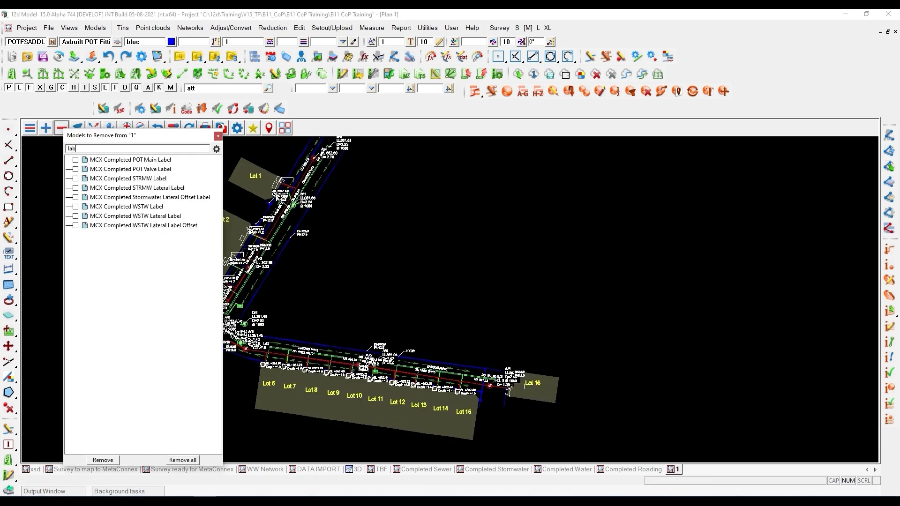
click(181, 460)
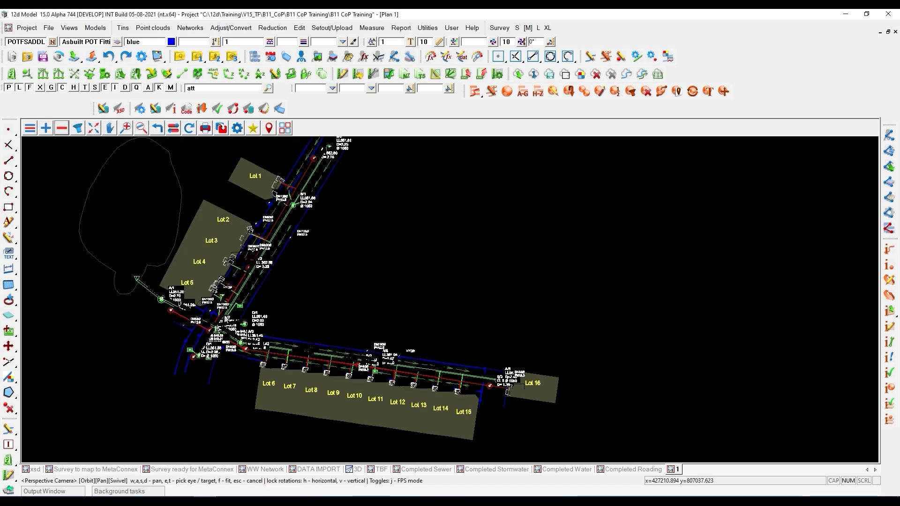
scroll(225, 323, down, 3)
scroll(225, 324, up, 2)
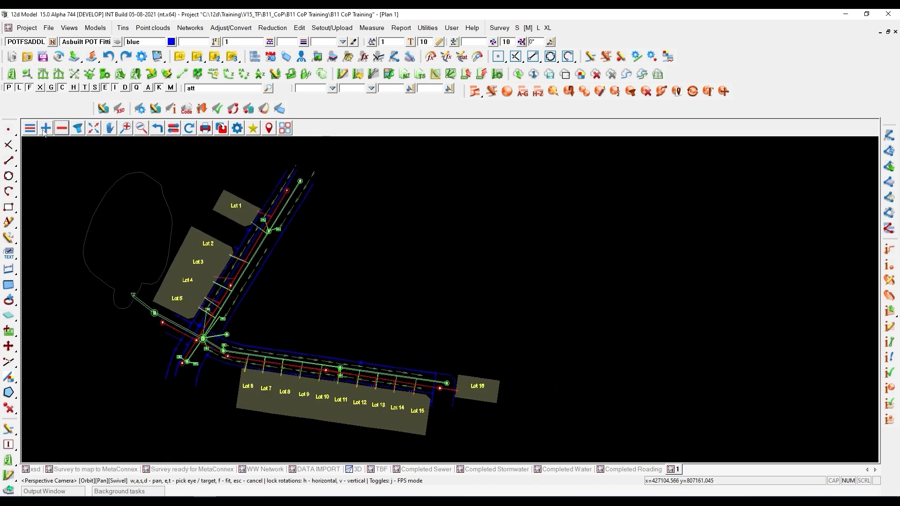
- Start a 12d XML data export and choose plan view 1 as the data to write
click(27, 29)
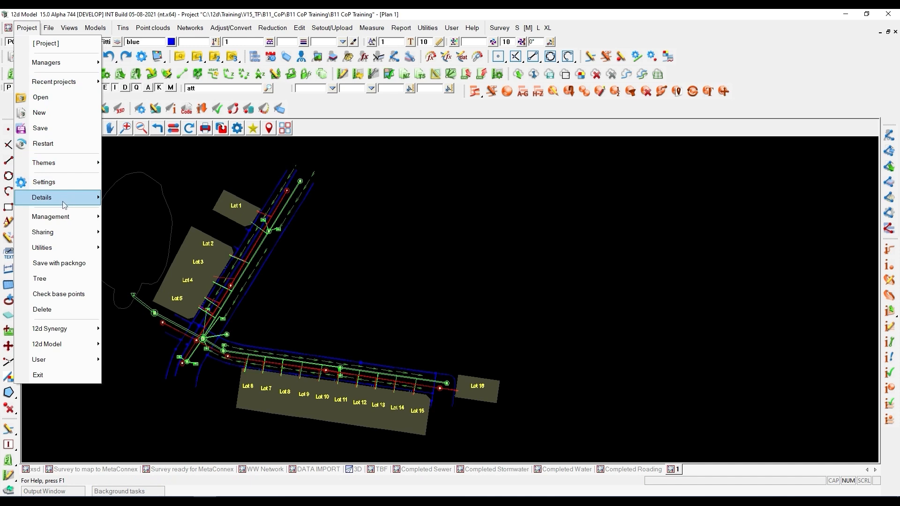
mouse_move(65, 205)
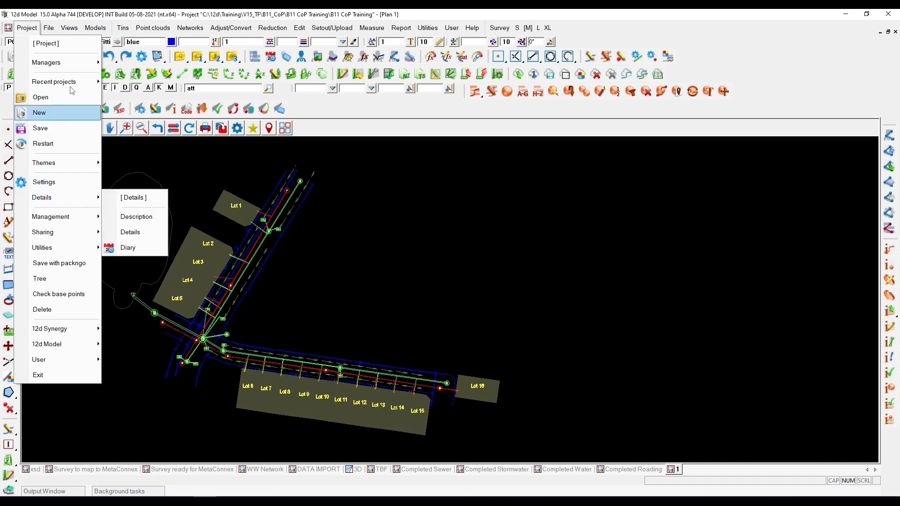
mouse_move(50, 28)
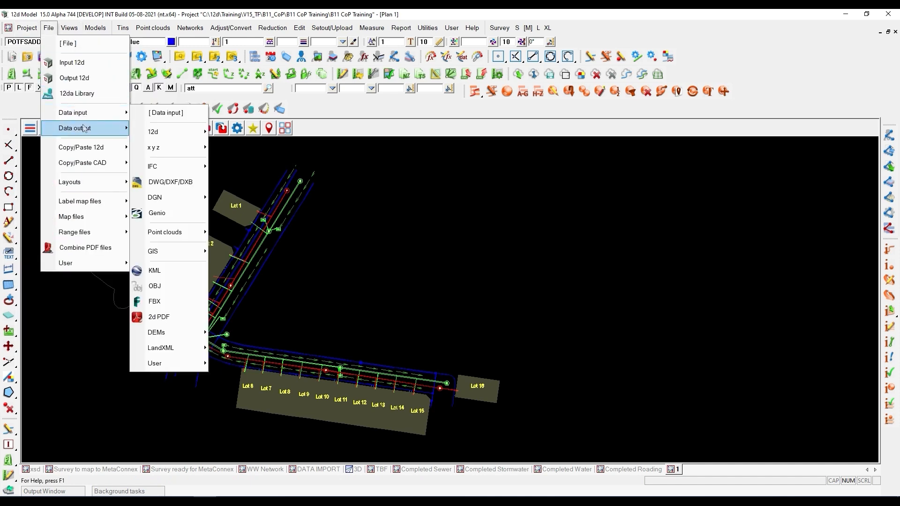
mouse_move(108, 128)
mouse_move(161, 149)
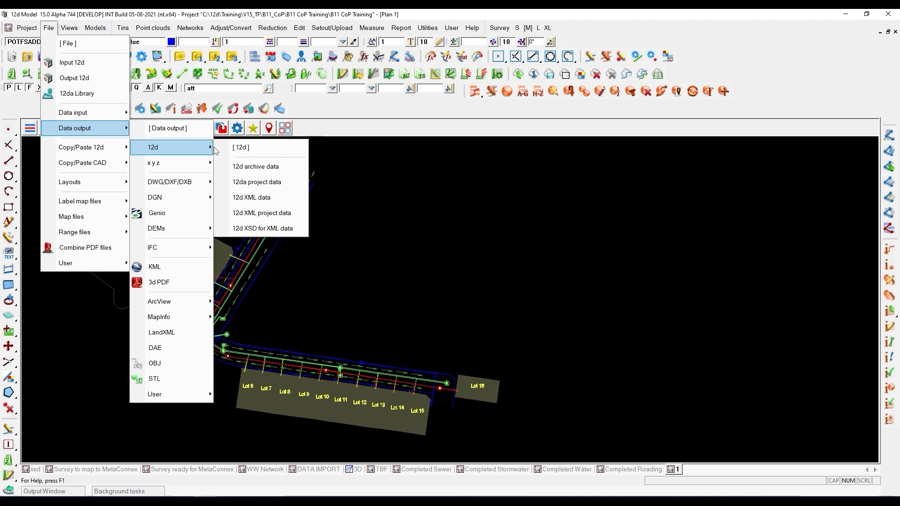
click(271, 197)
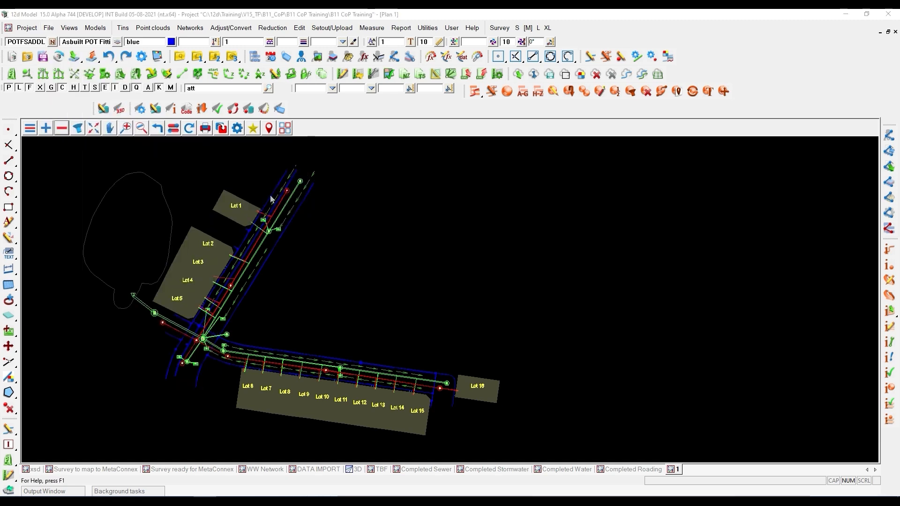
drag(330, 209, 177, 160)
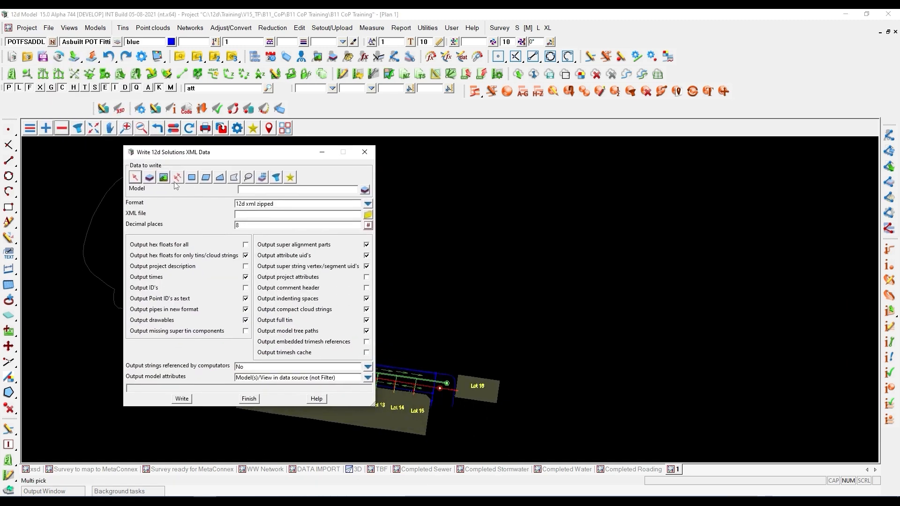
click(164, 177)
middle_click(248, 192)
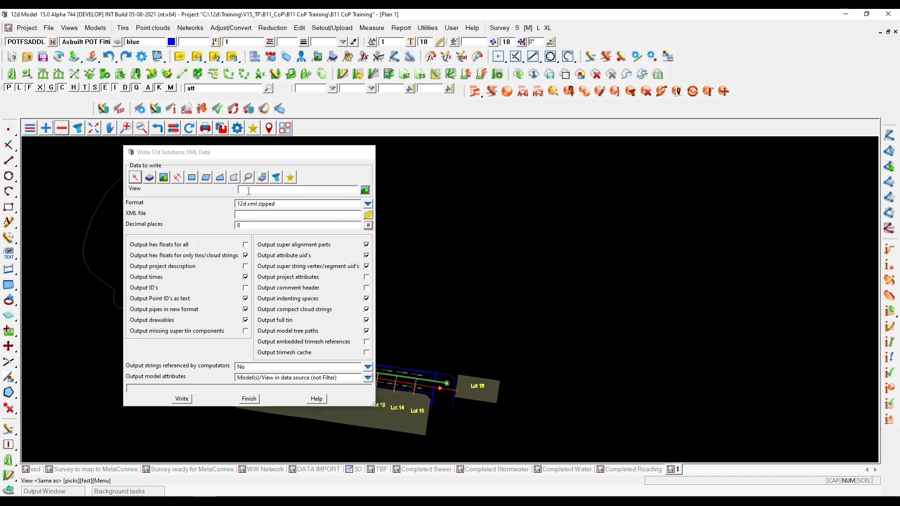
click(411, 216)
middle_click(411, 217)
- Write the view to CopExample.12dxml in unzipped 12d xml format with project attributes included
click(367, 204)
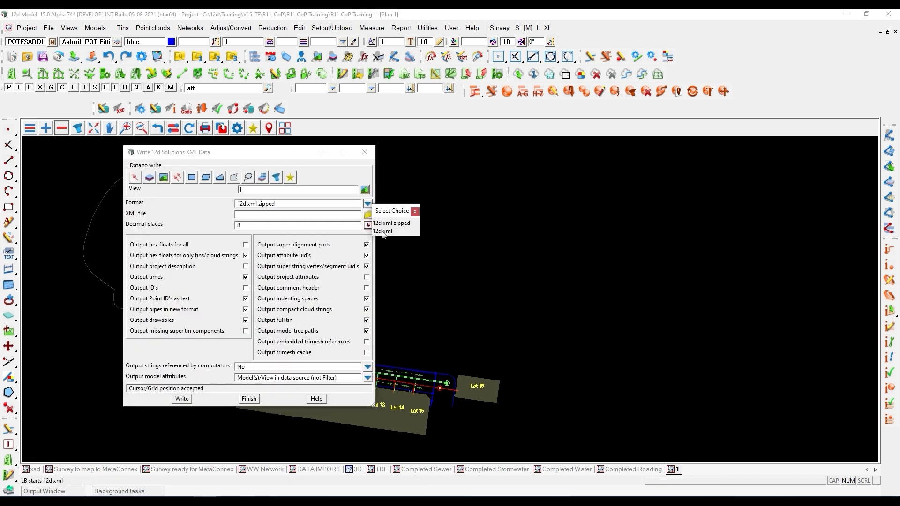
click(383, 231)
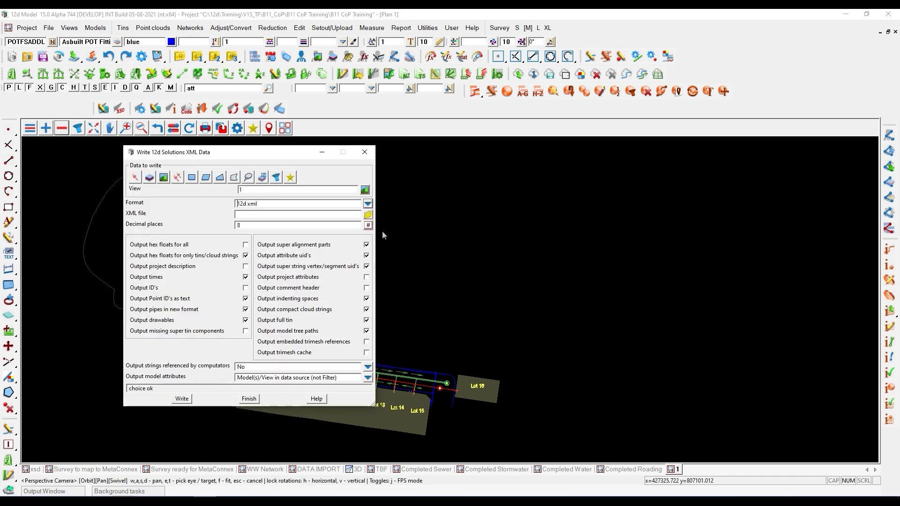
click(274, 214)
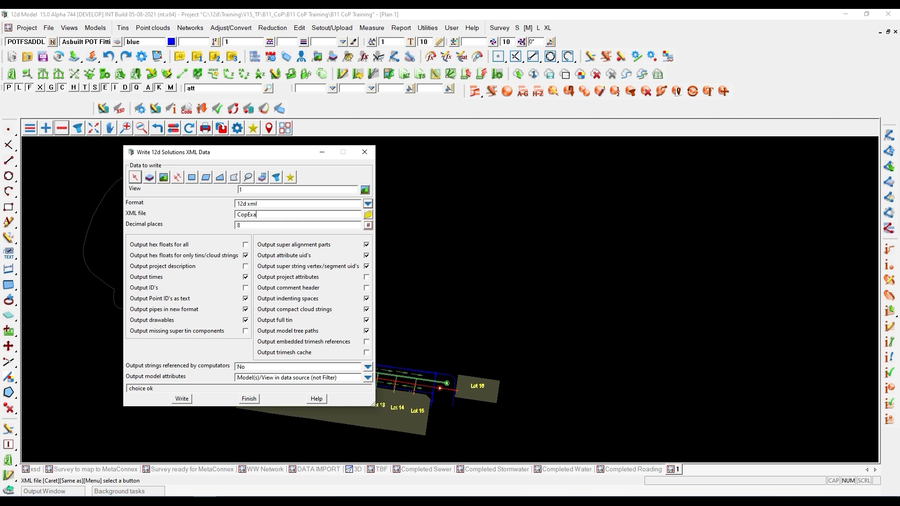
click(299, 225)
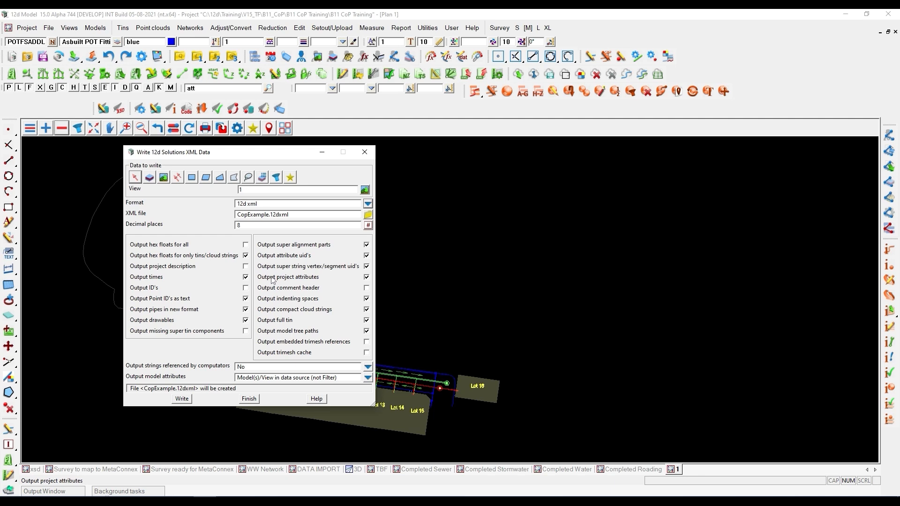
click(183, 399)
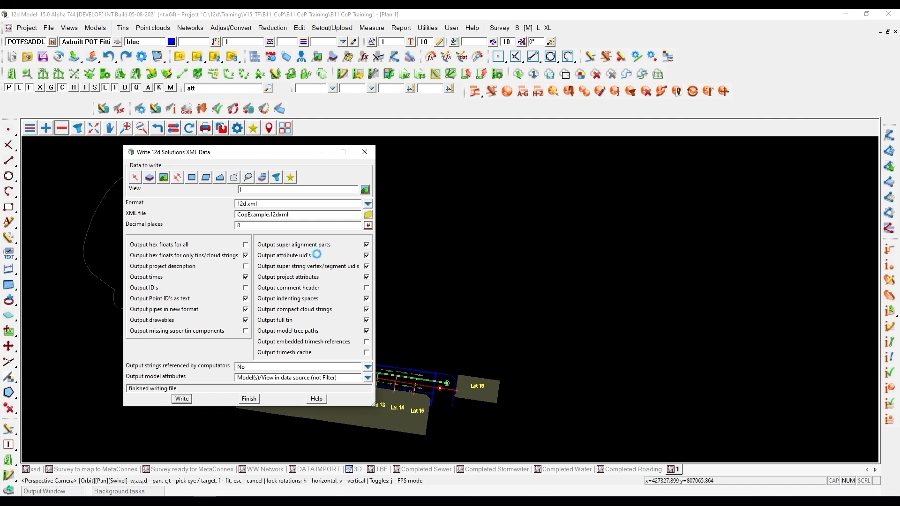
drag(221, 160, 580, 145)
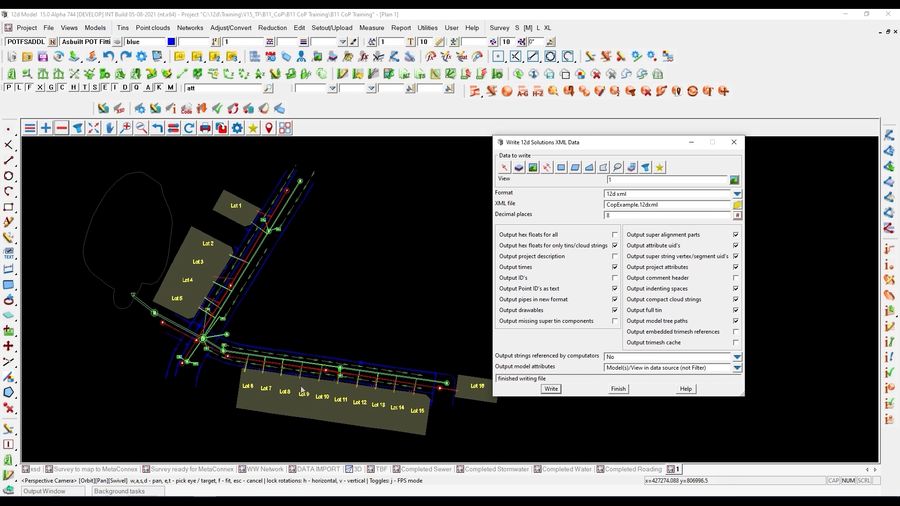
click(228, 502)
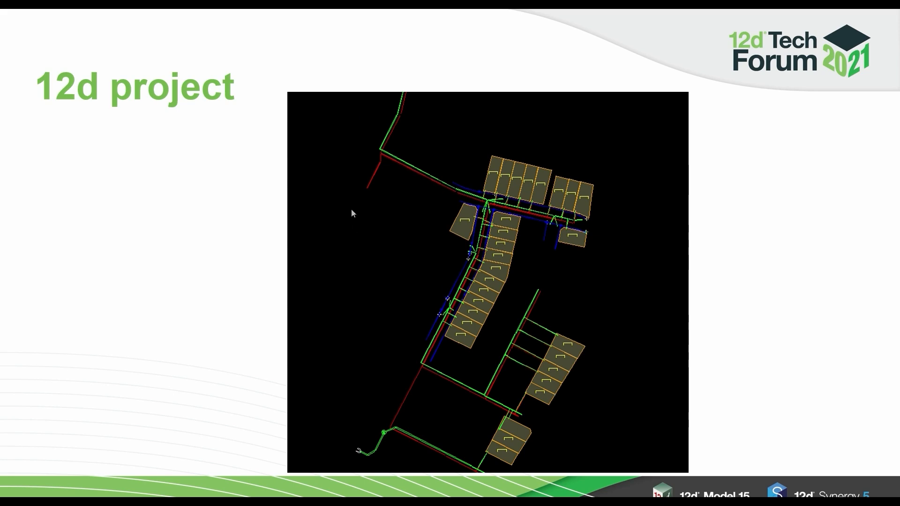
key(Right)
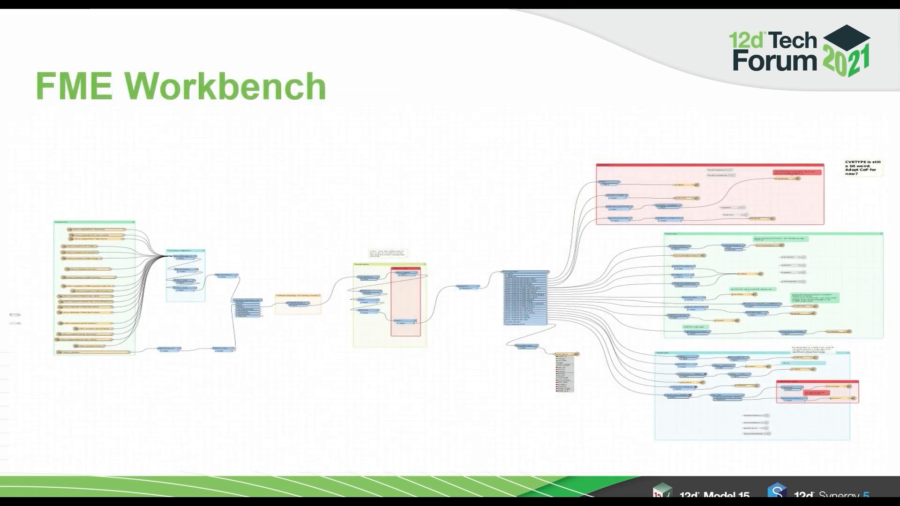